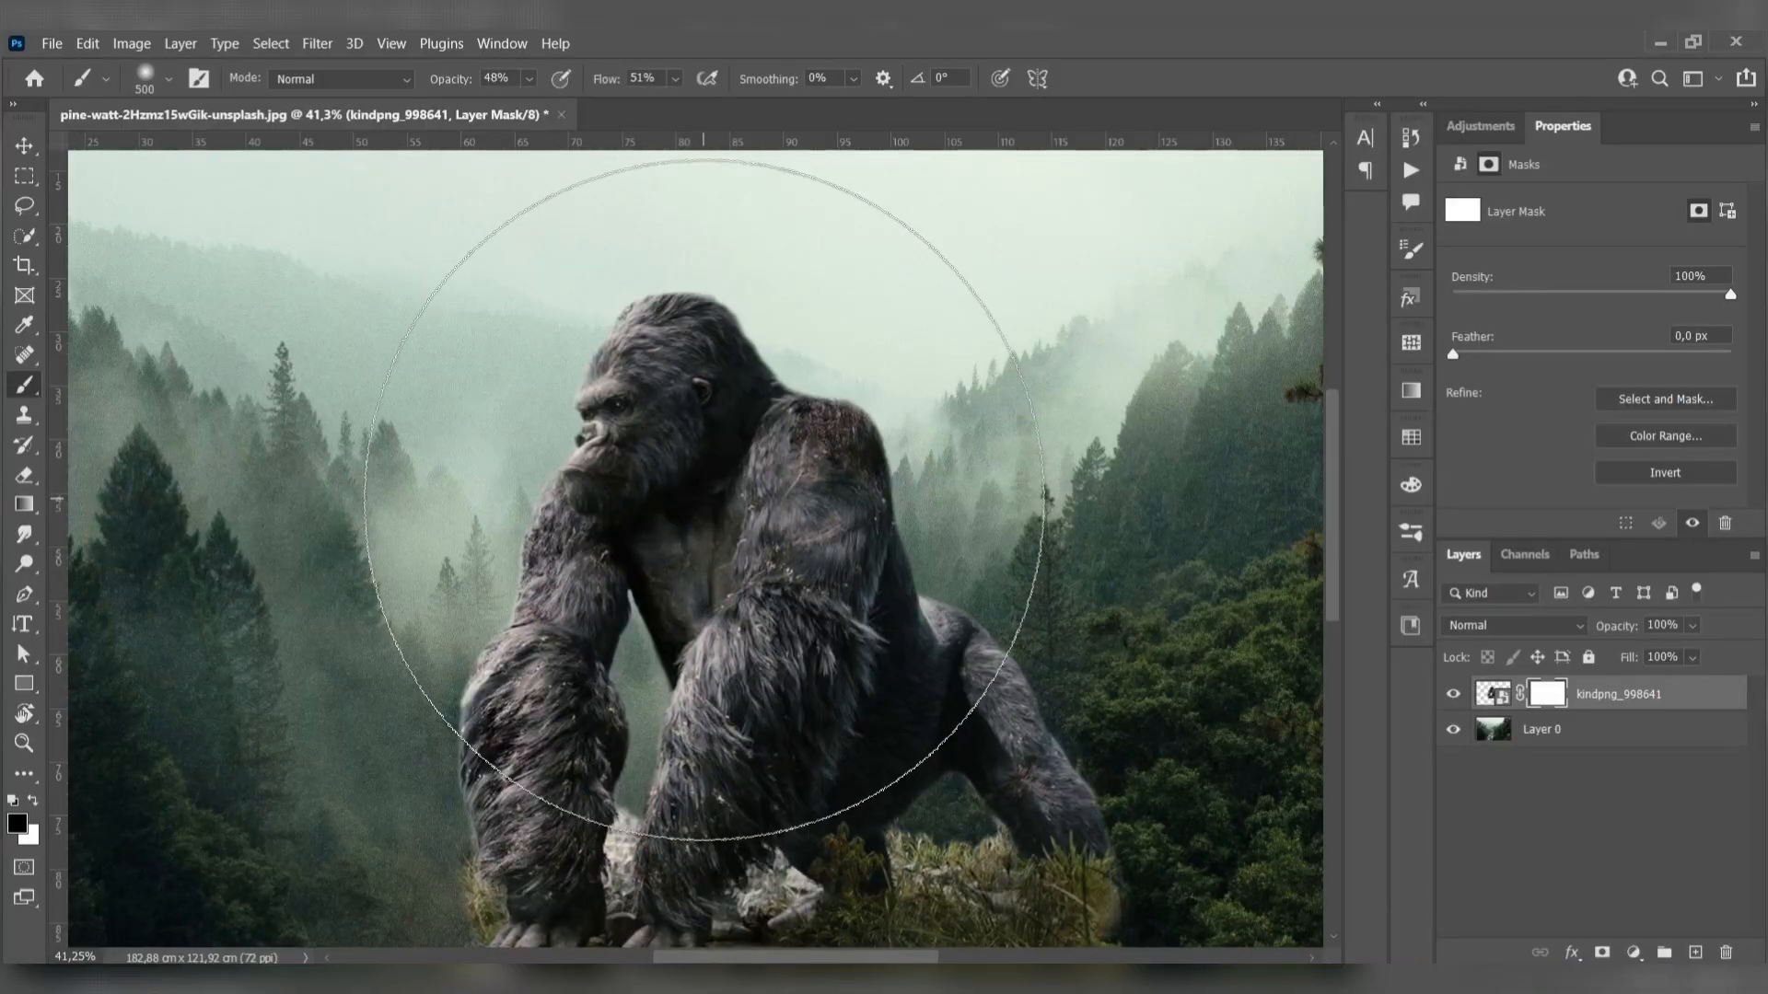
- Paint black on the gorilla layer's mask at 100% opacity and flow to hide the dry grass and rocks around the front hands
{"action": "left_click_drag", "start_coordinate": [734, 309], "coordinate": [787, 373]}
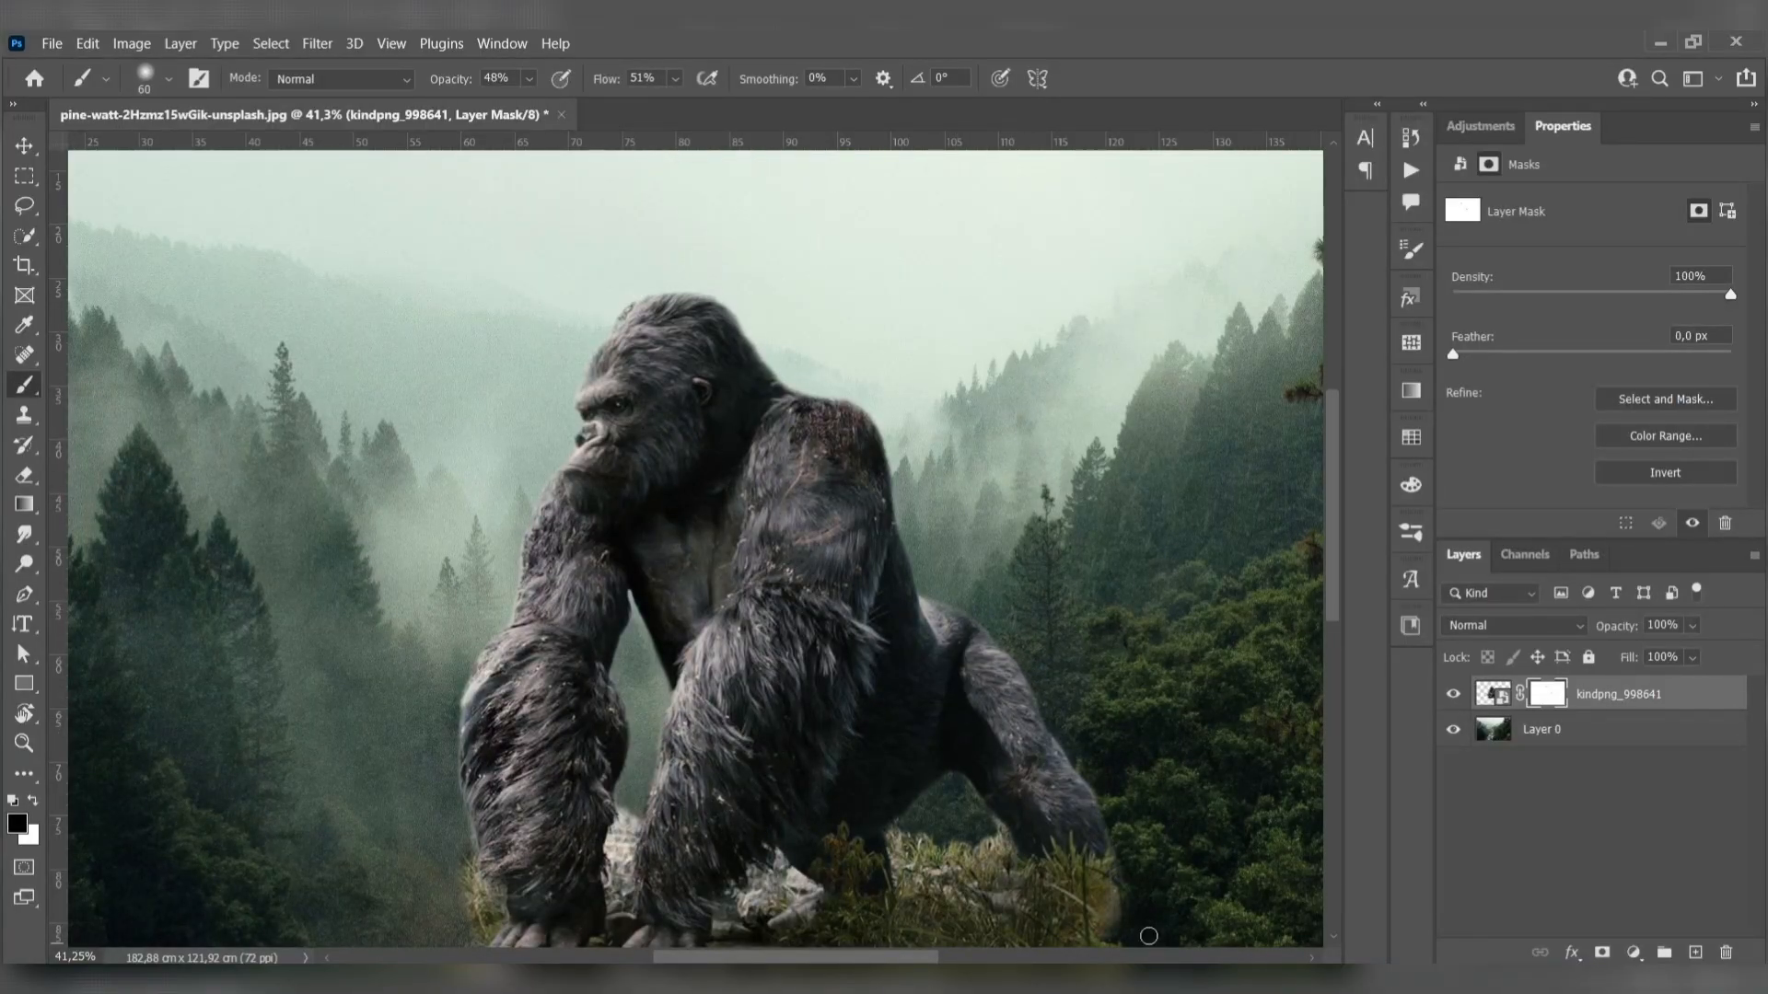
{"action": "scroll", "coordinate": [1092, 720], "scroll_direction": "down", "scroll_amount": 1}
{"action": "left_click", "coordinate": [1550, 732]}
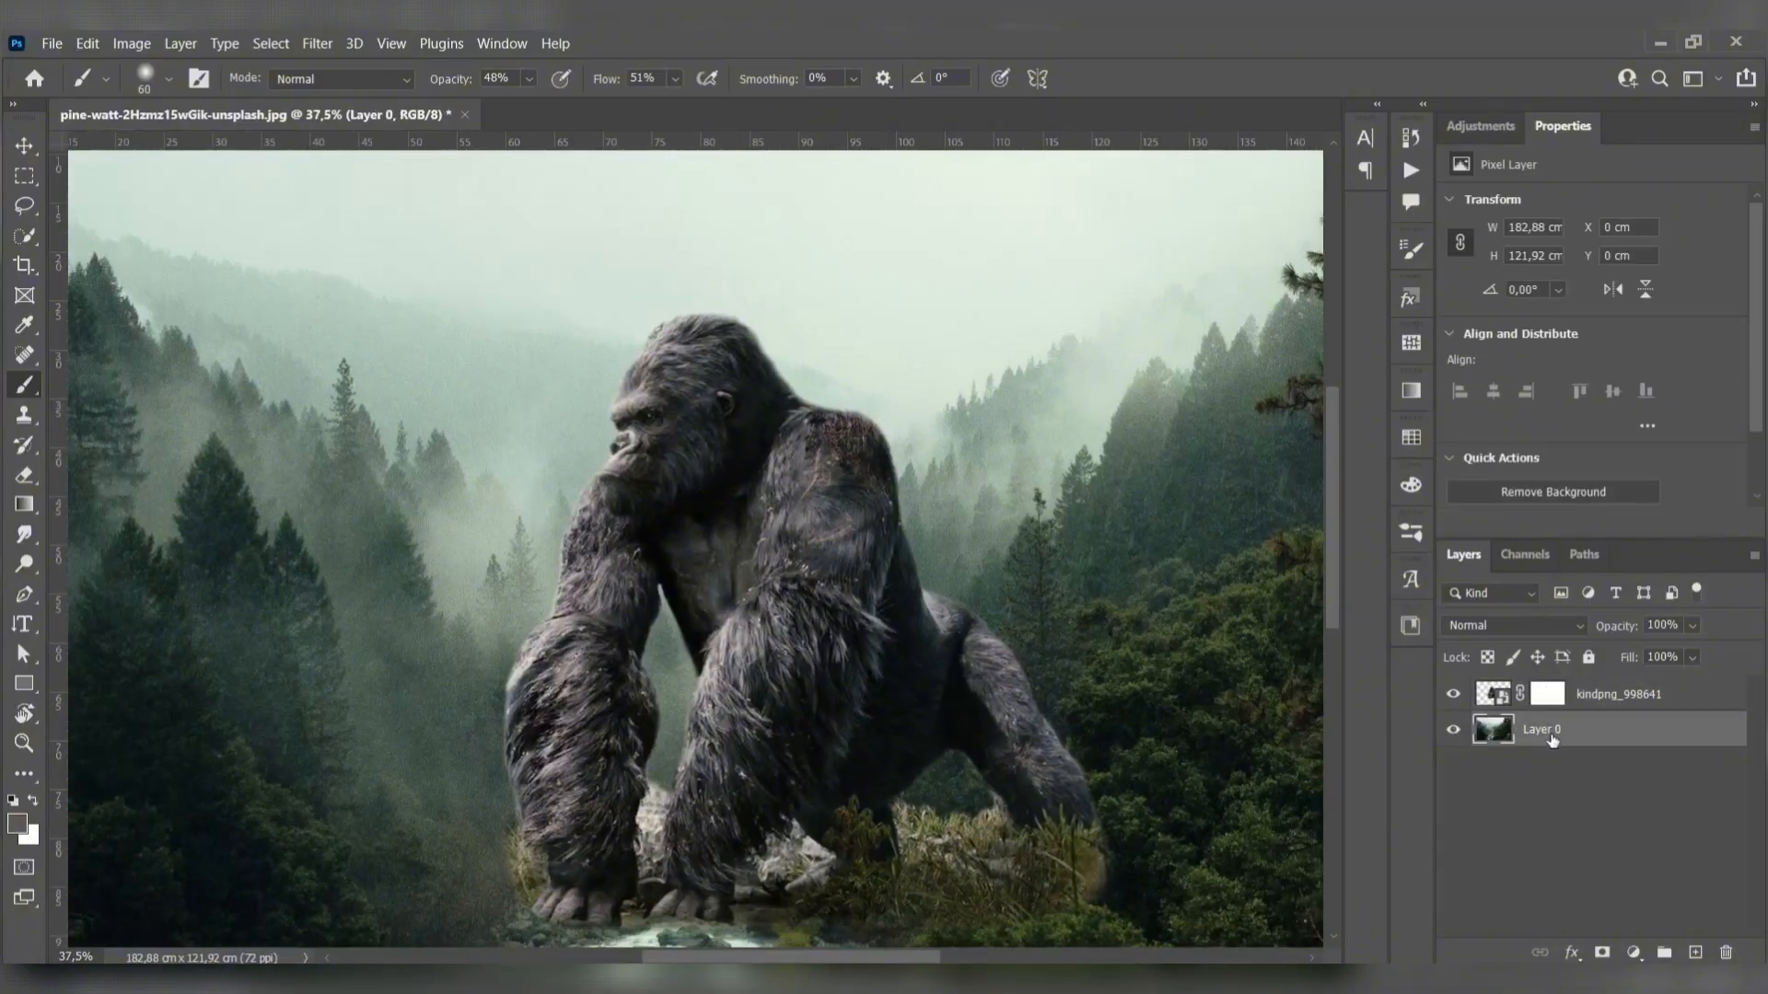
{"action": "left_click_drag", "start_coordinate": [782, 778], "coordinate": [880, 567]}
{"action": "left_click", "coordinate": [1618, 700]}
{"action": "scroll", "coordinate": [675, 690], "scroll_direction": "up", "scroll_amount": 6}
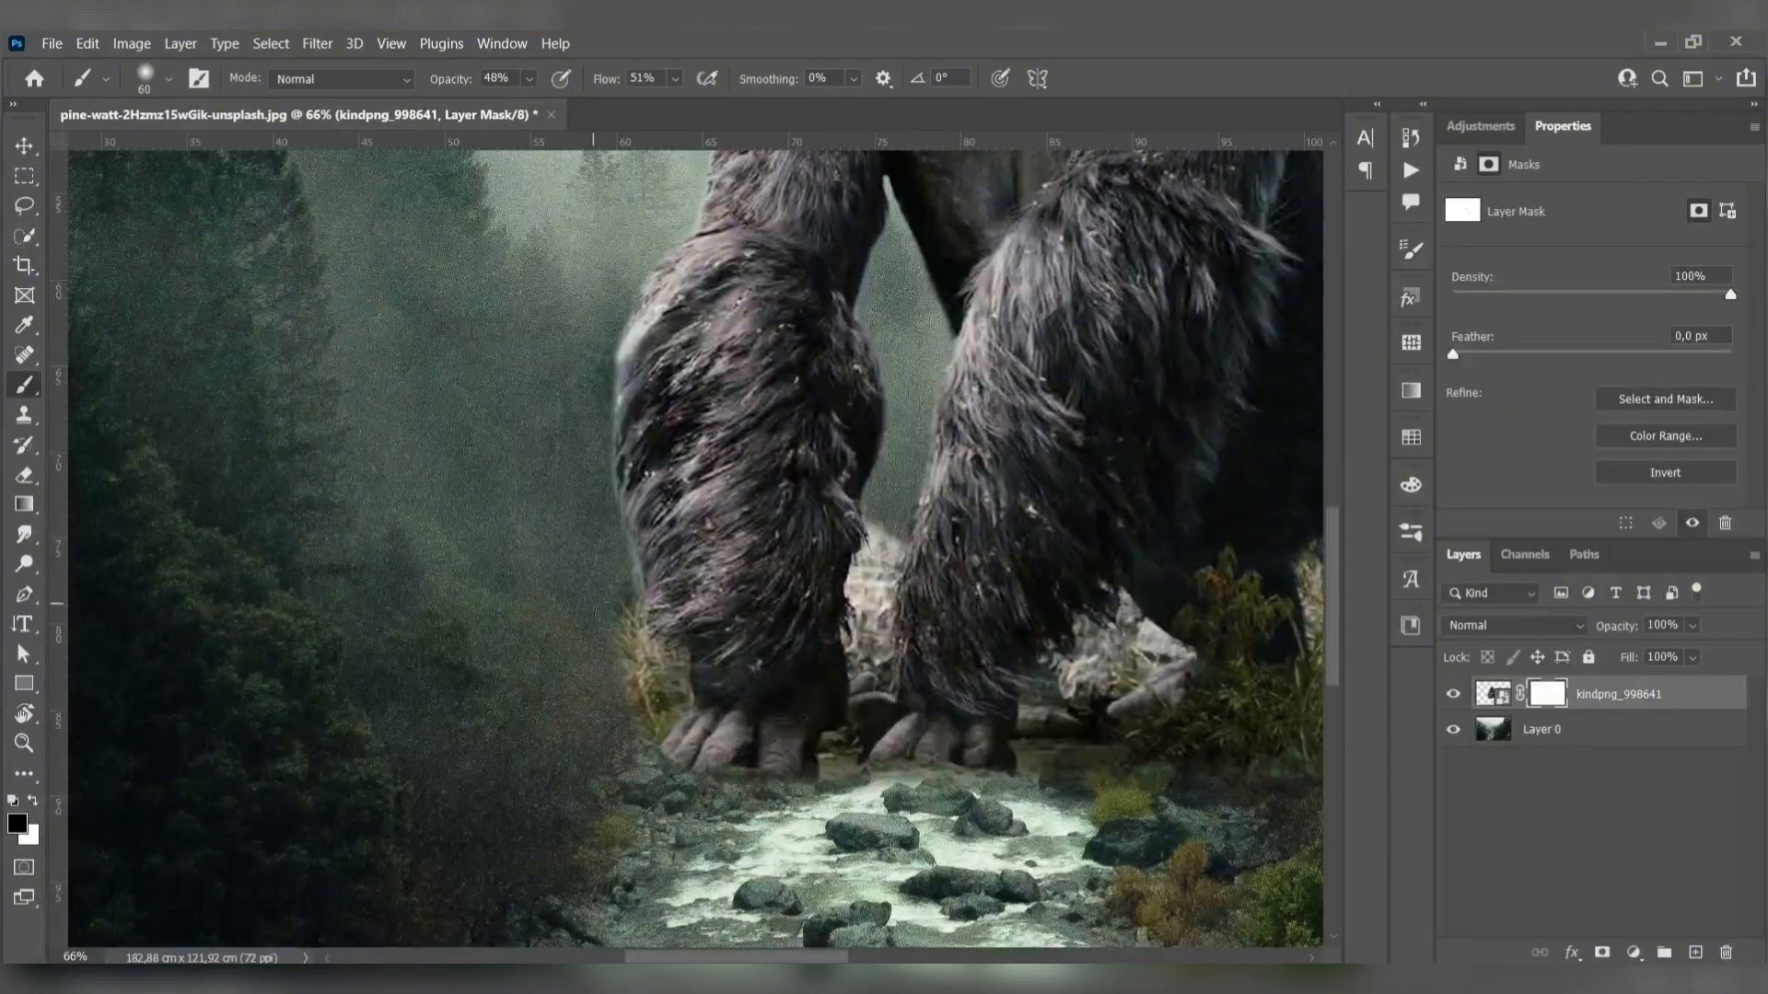
{"action": "left_click_drag", "start_coordinate": [631, 619], "coordinate": [652, 688]}
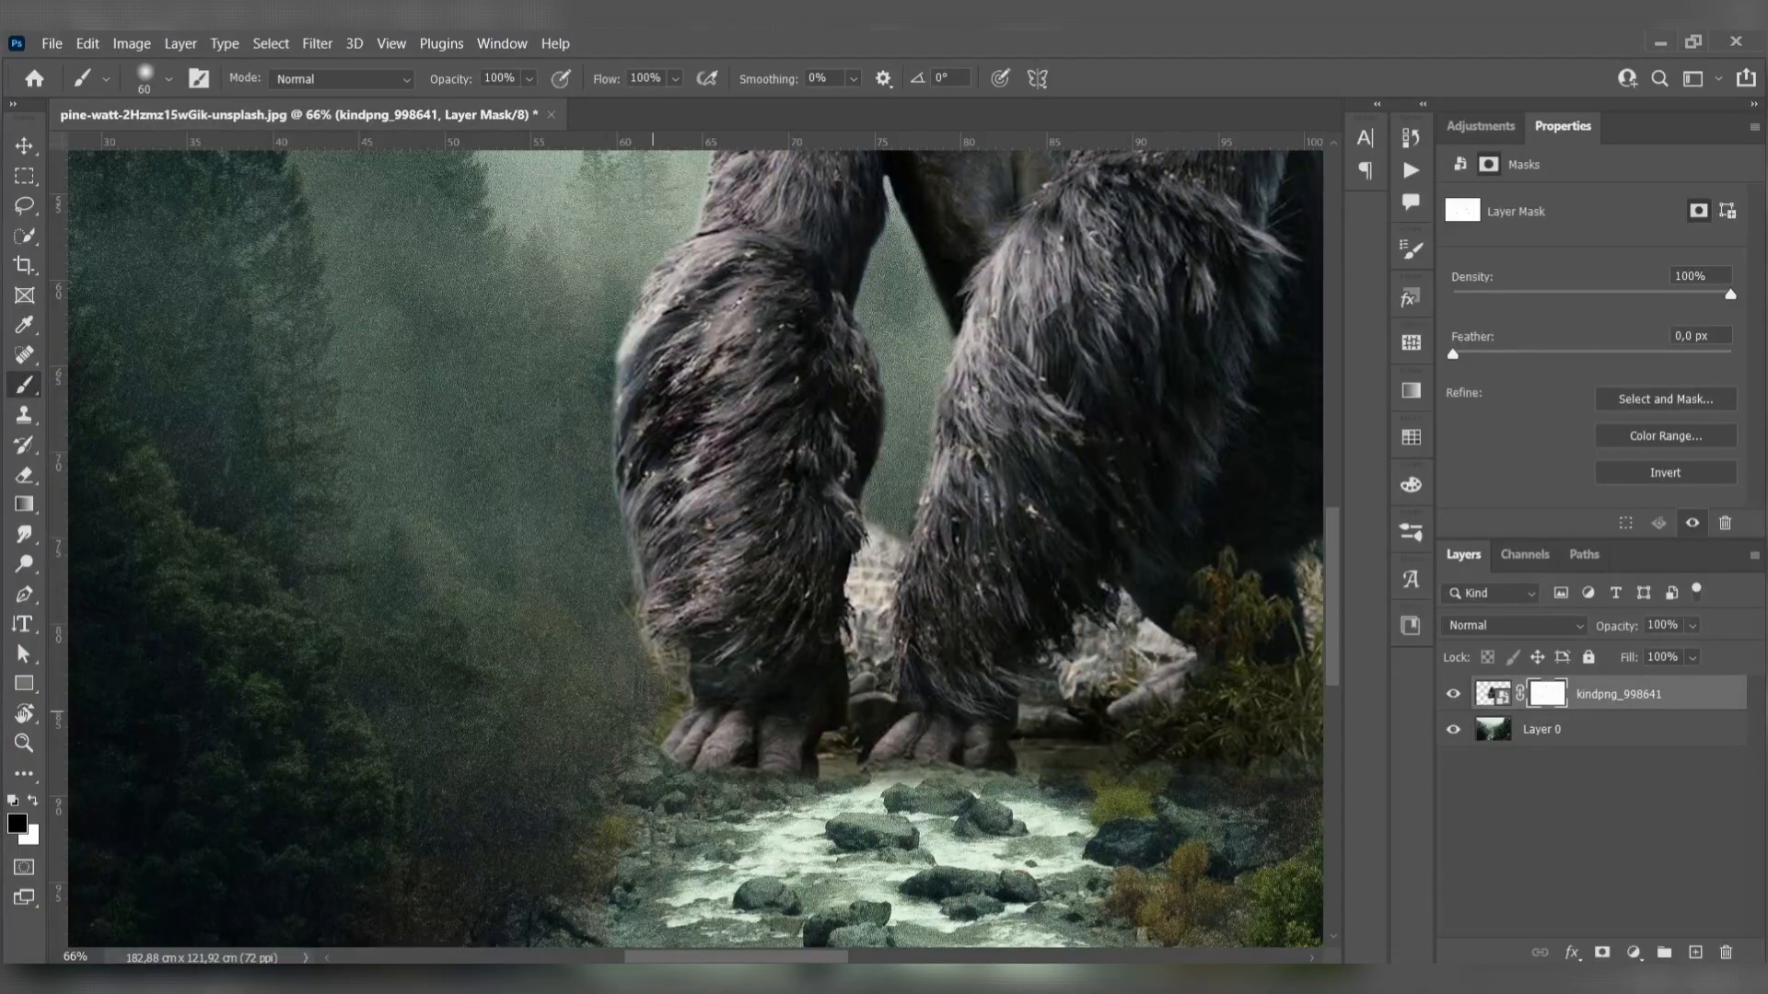
{"action": "mouse_move", "coordinate": [860, 571]}
{"action": "left_mouse_down"}
{"action": "mouse_move", "coordinate": [881, 523]}
{"action": "mouse_move", "coordinate": [858, 582]}
{"action": "mouse_move", "coordinate": [879, 540]}
{"action": "mouse_move", "coordinate": [865, 642]}
{"action": "left_mouse_up"}
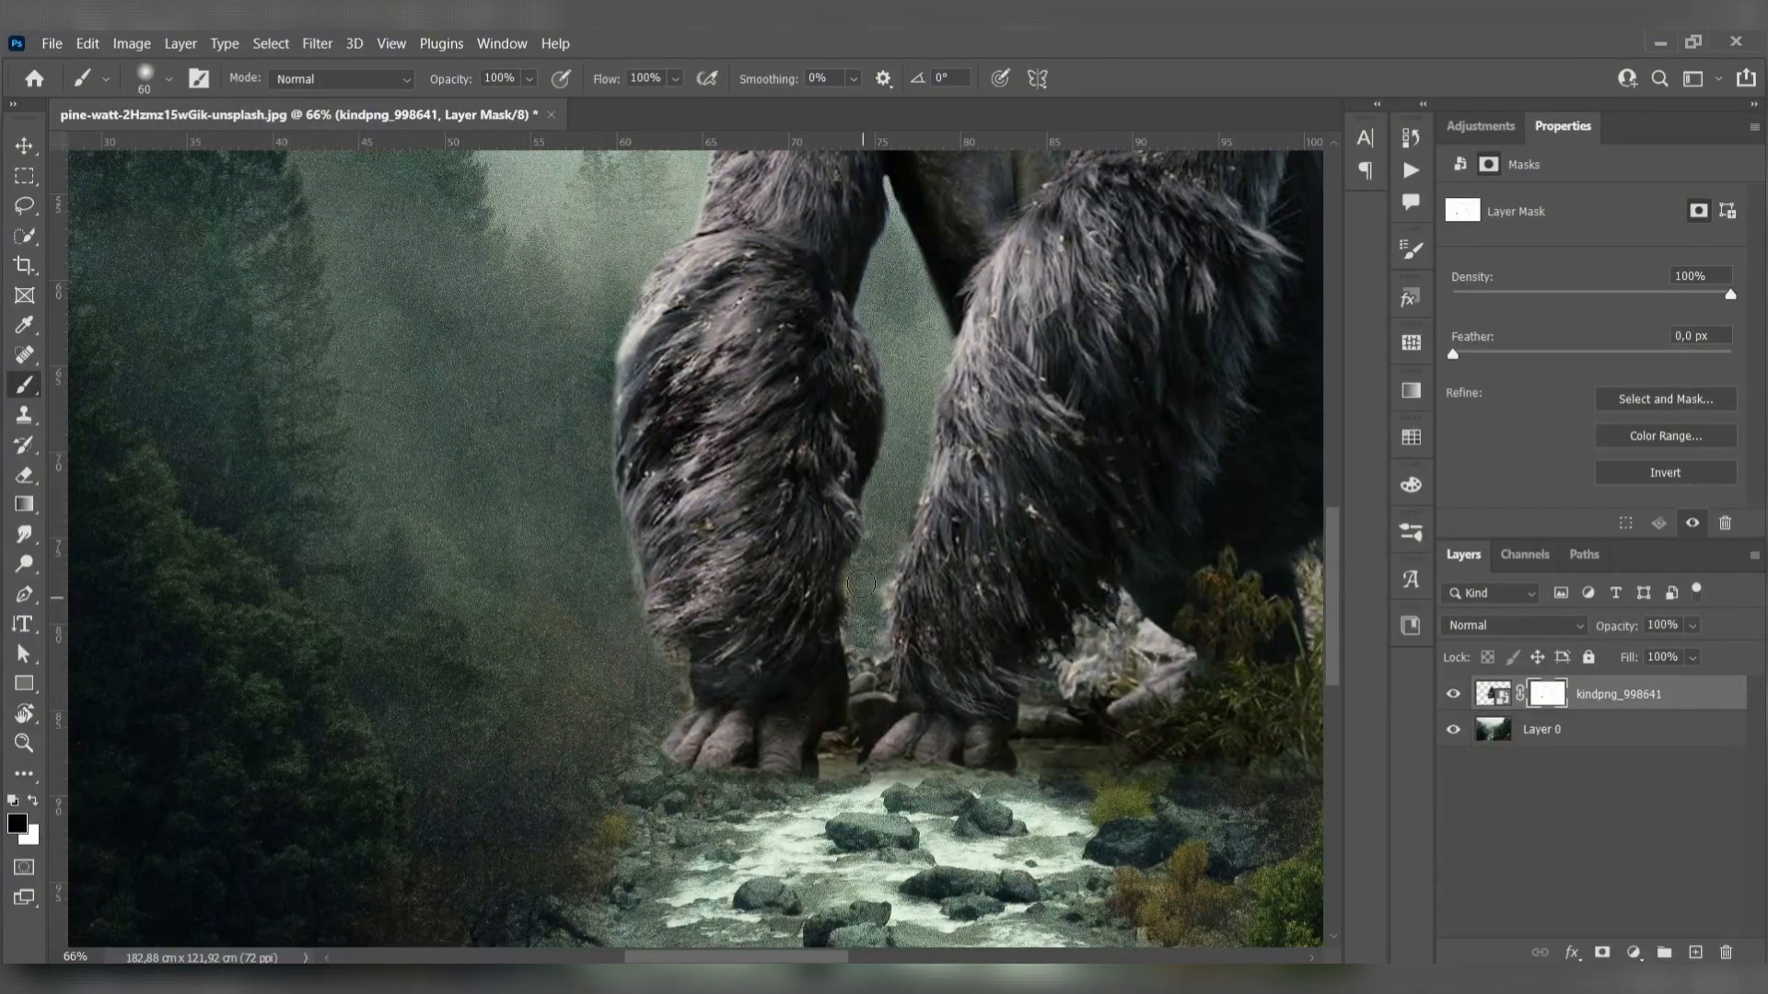
- Mask out the dry grass and pale rocks on the ground beneath the gorilla's belly and hind leg
{"action": "mouse_move", "coordinate": [1089, 659]}
{"action": "left_mouse_down"}
{"action": "mouse_move", "coordinate": [1107, 663]}
{"action": "mouse_move", "coordinate": [850, 638]}
{"action": "left_mouse_up"}
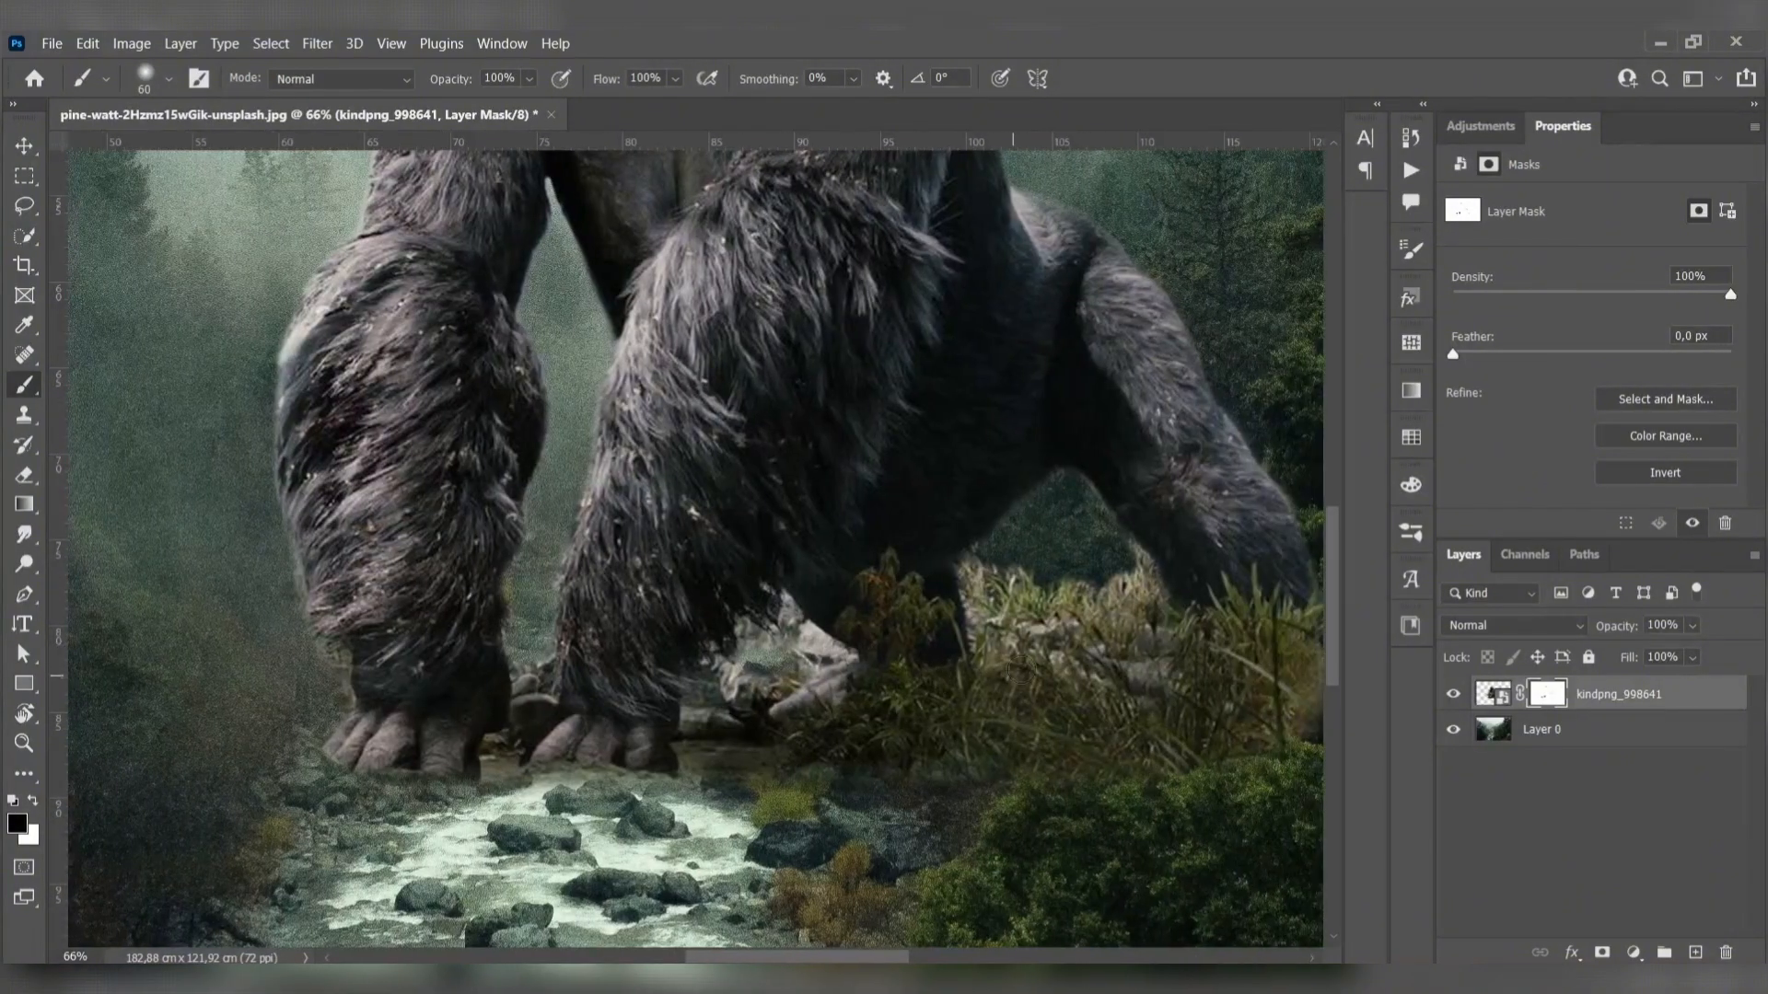
{"action": "mouse_move", "coordinate": [985, 645]}
{"action": "left_mouse_down"}
{"action": "mouse_move", "coordinate": [1046, 600]}
{"action": "mouse_move", "coordinate": [1132, 705]}
{"action": "mouse_move", "coordinate": [1142, 645]}
{"action": "mouse_move", "coordinate": [1109, 599]}
{"action": "mouse_move", "coordinate": [1144, 576]}
{"action": "mouse_move", "coordinate": [1063, 663]}
{"action": "mouse_move", "coordinate": [976, 598]}
{"action": "mouse_move", "coordinate": [980, 631]}
{"action": "left_mouse_up"}
{"action": "mouse_move", "coordinate": [769, 691]}
{"action": "left_mouse_down"}
{"action": "mouse_move", "coordinate": [826, 661]}
{"action": "mouse_move", "coordinate": [724, 673]}
{"action": "mouse_move", "coordinate": [793, 633]}
{"action": "mouse_move", "coordinate": [786, 608]}
{"action": "mouse_move", "coordinate": [821, 645]}
{"action": "mouse_move", "coordinate": [768, 645]}
{"action": "mouse_move", "coordinate": [738, 673]}
{"action": "left_mouse_up"}
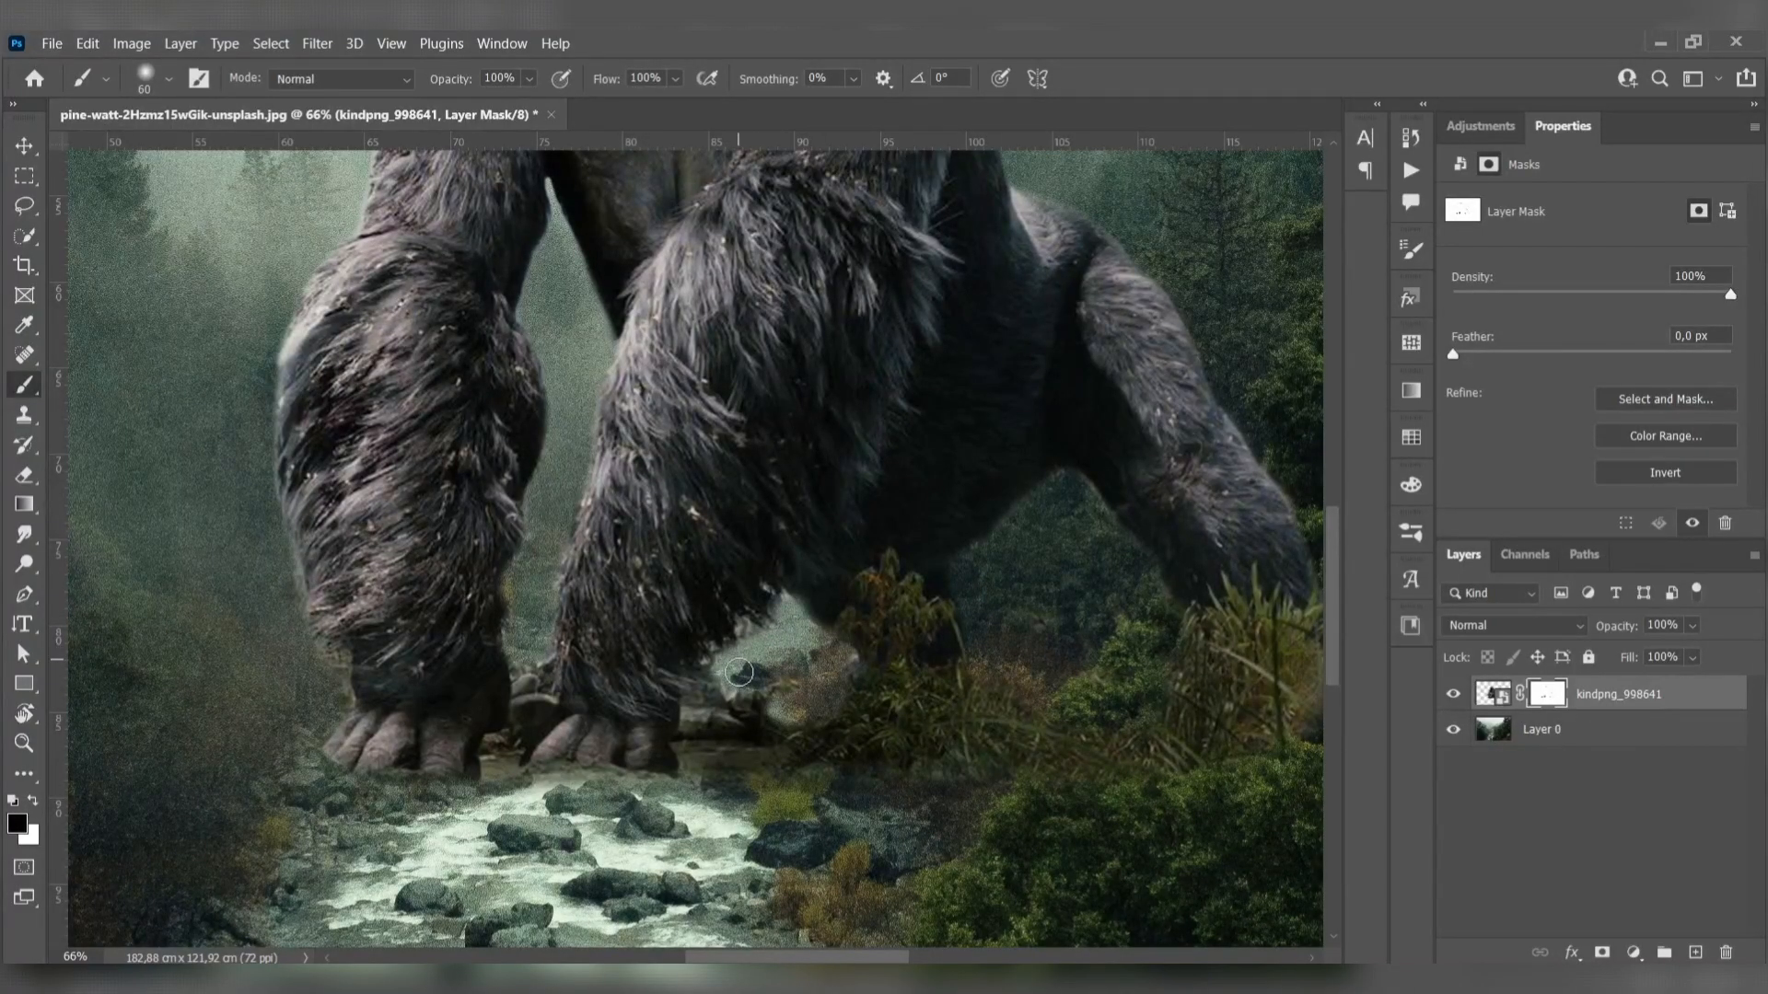
- Paint white on the mask to restore the fur edges of the gorilla's front arms
{"action": "scroll", "coordinate": [814, 635], "scroll_direction": "up", "scroll_amount": 3}
{"action": "key", "text": "x"}
{"action": "left_click_drag", "start_coordinate": [818, 564], "coordinate": [793, 554]}
{"action": "scroll", "coordinate": [833, 636], "scroll_direction": "down", "scroll_amount": 2}
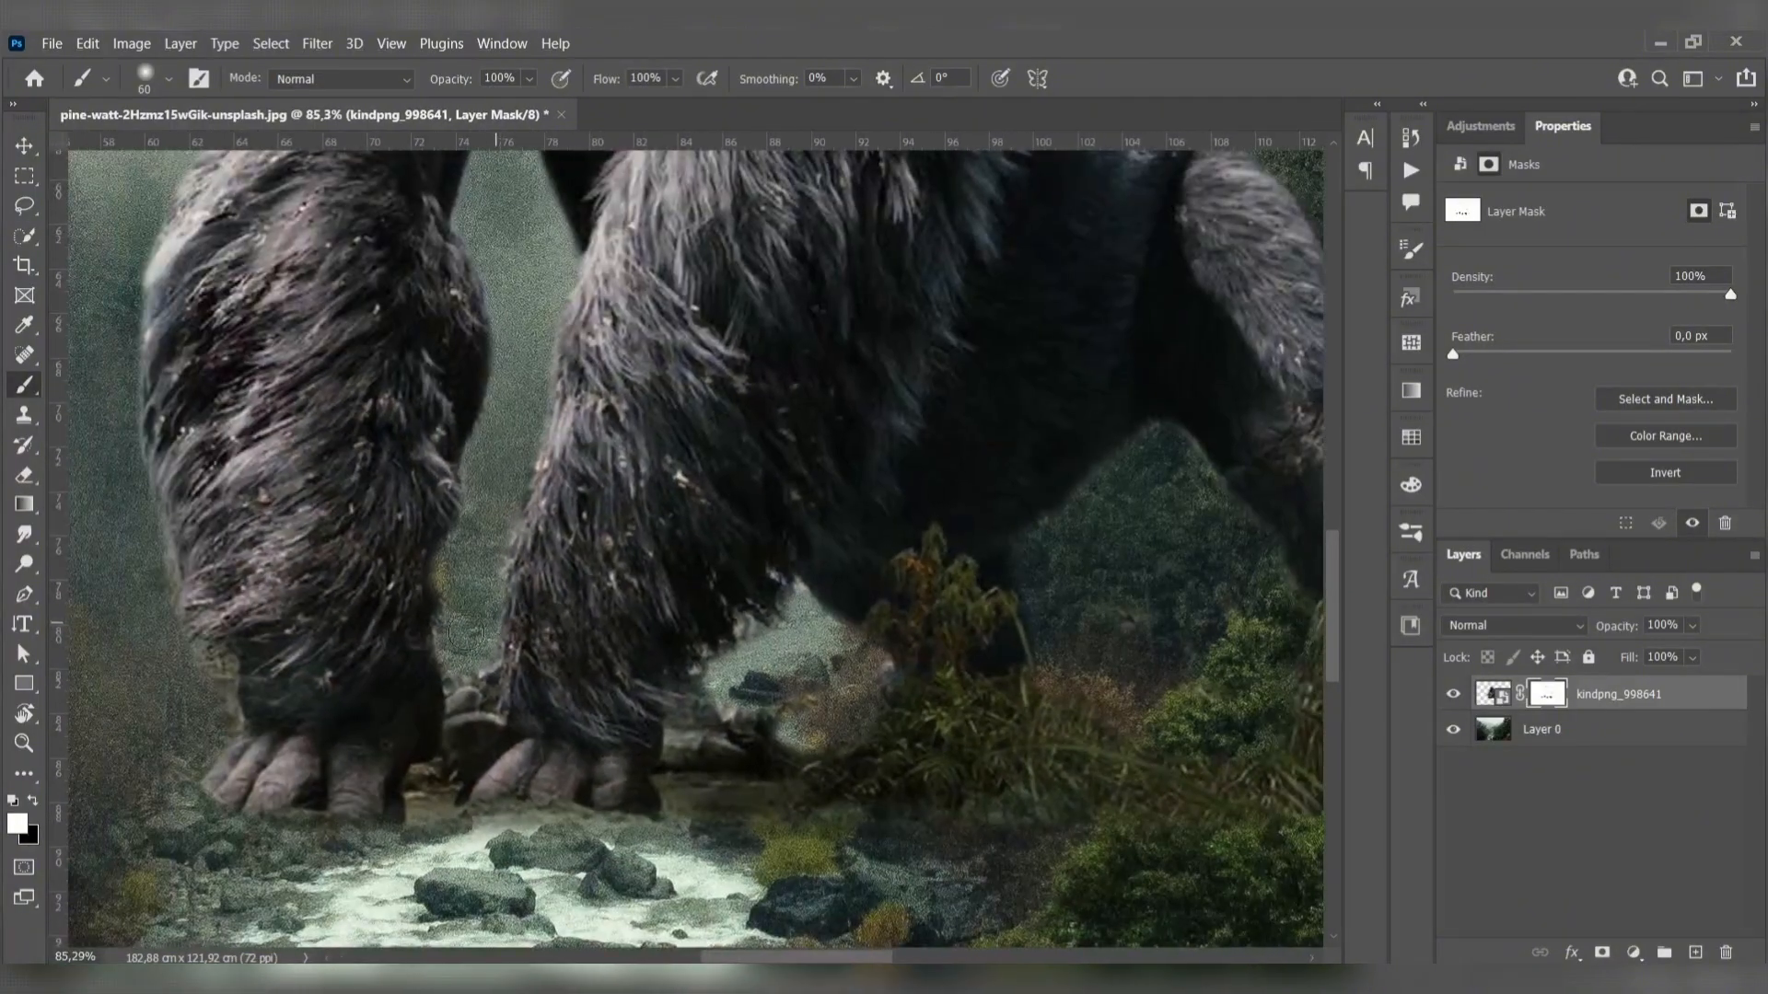
{"action": "mouse_move", "coordinate": [453, 642]}
{"action": "left_mouse_down"}
{"action": "mouse_move", "coordinate": [478, 633]}
{"action": "mouse_move", "coordinate": [451, 649]}
{"action": "mouse_move", "coordinate": [457, 564]}
{"action": "left_mouse_up"}
{"action": "key", "text": "x"}
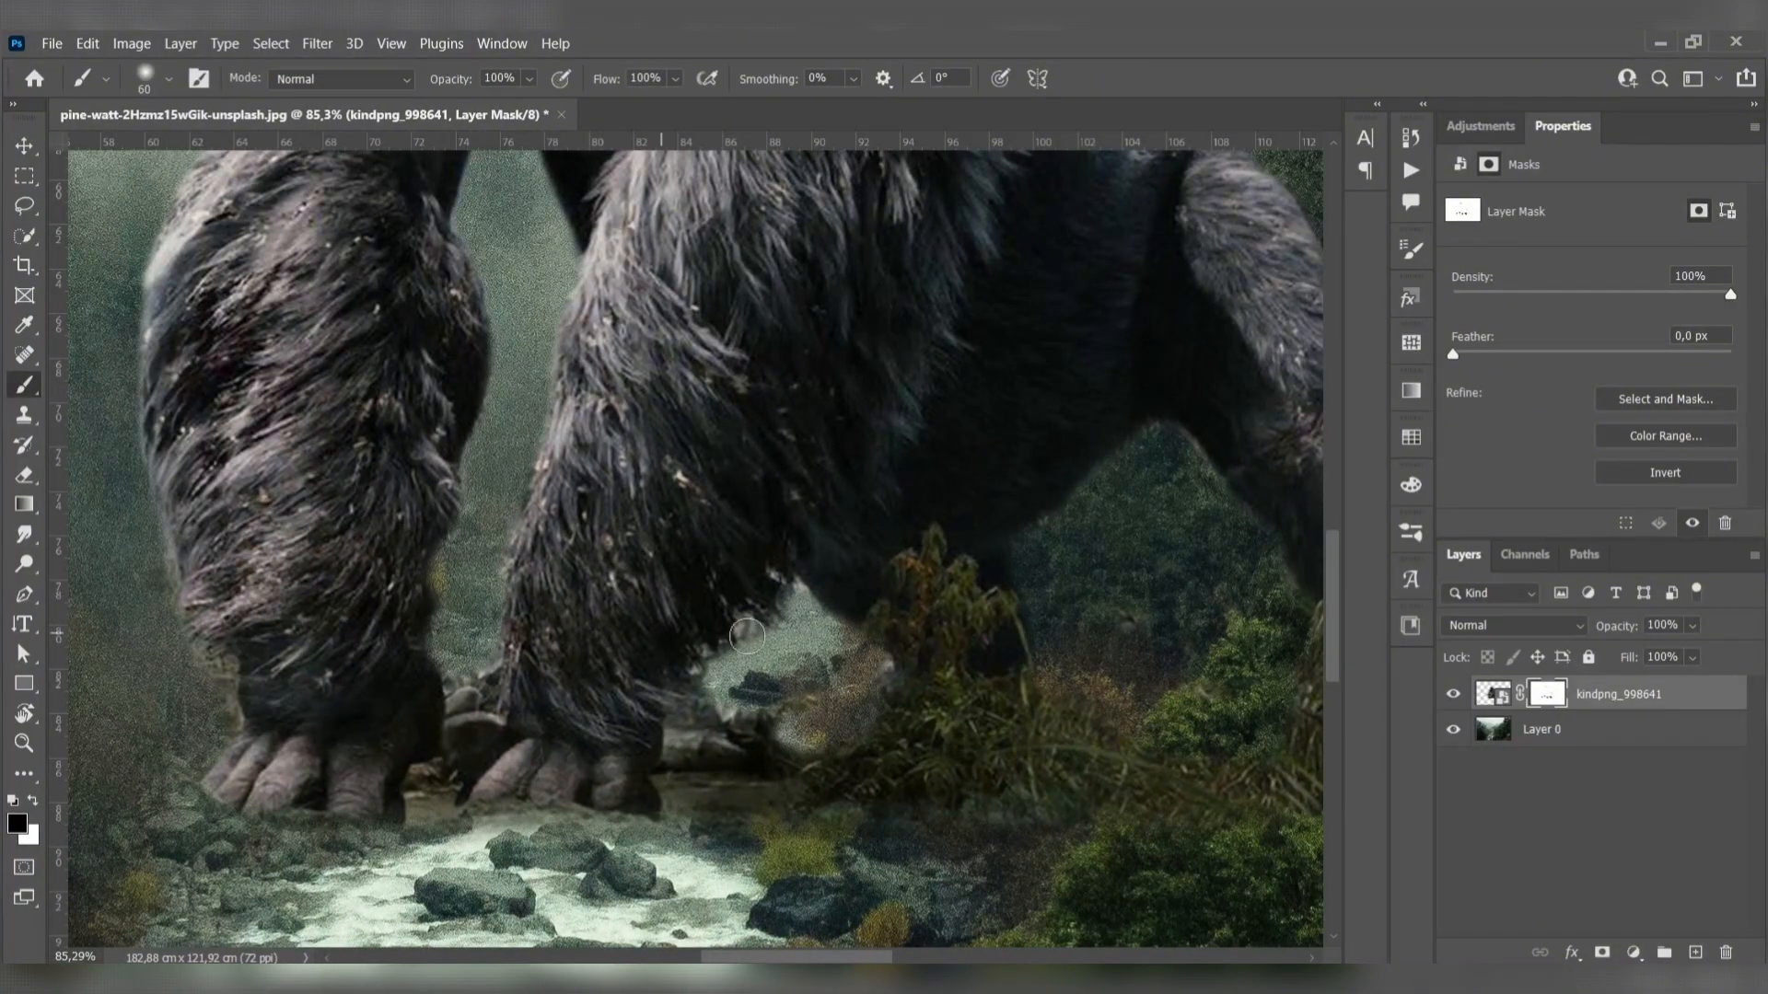
- Mask out the leftover rock remnants between the nearer arm and the bush under the belly
{"action": "mouse_move", "coordinate": [747, 637]}
{"action": "left_mouse_down"}
{"action": "mouse_move", "coordinate": [833, 635]}
{"action": "mouse_move", "coordinate": [883, 658]}
{"action": "left_mouse_up"}
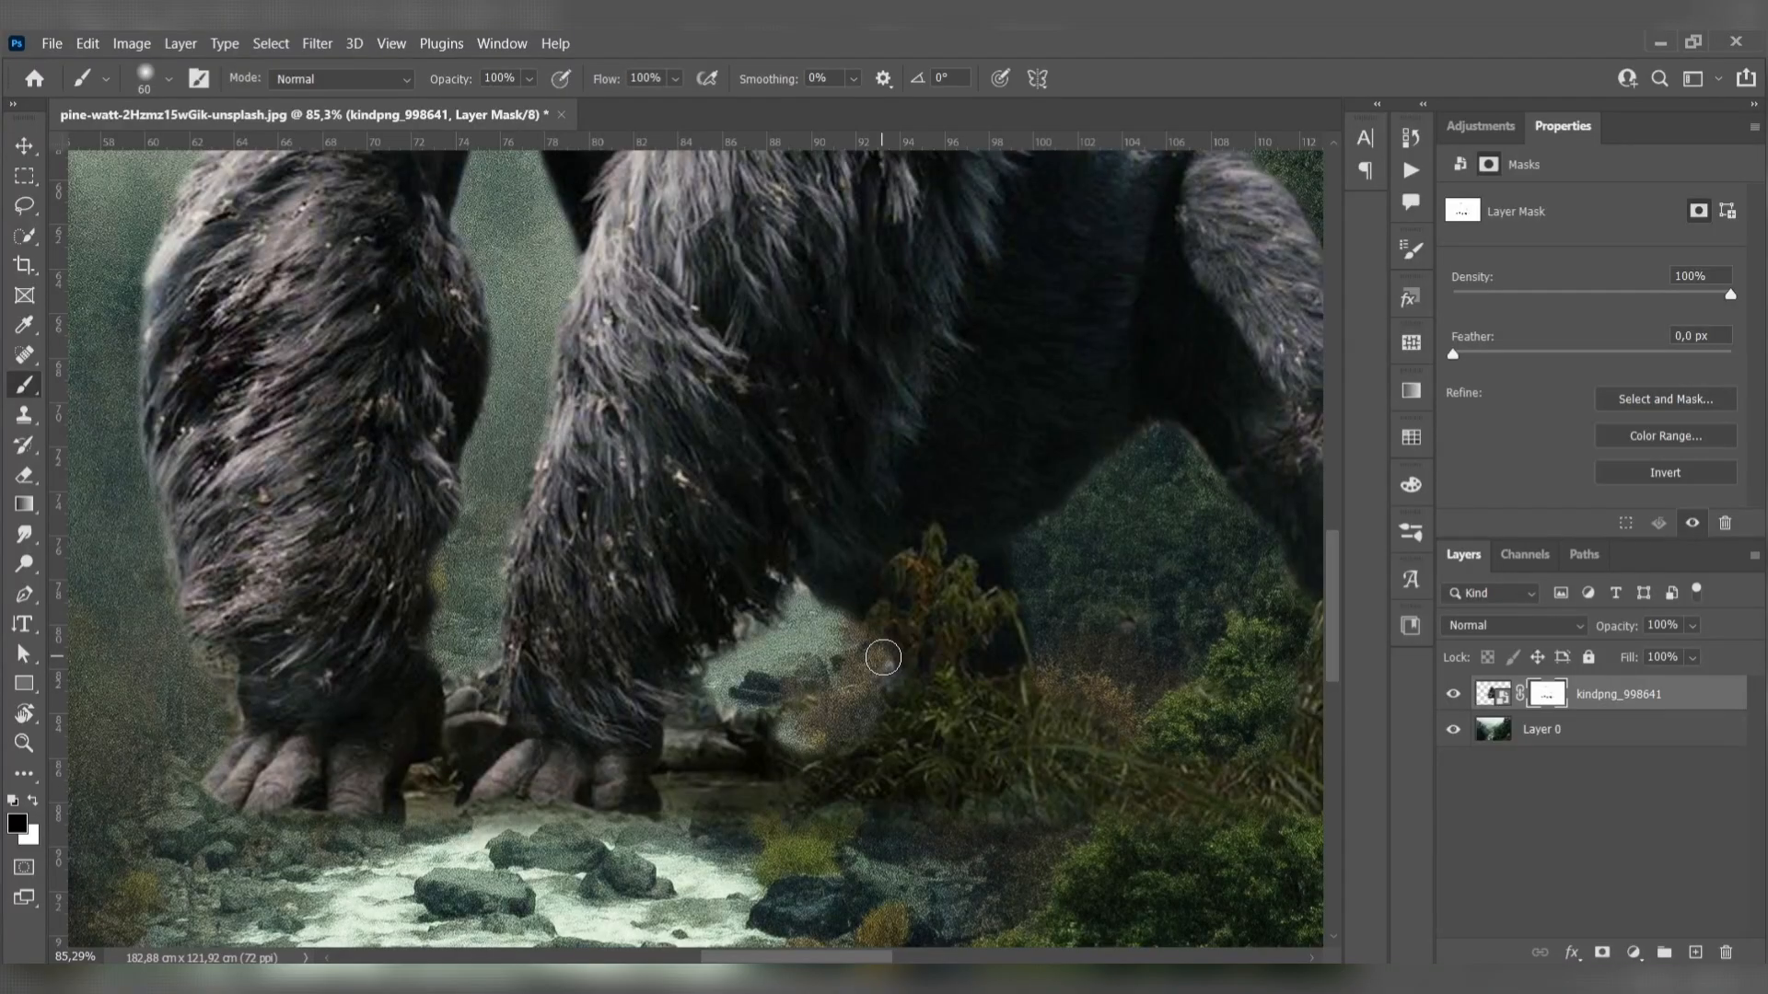
{"action": "scroll", "coordinate": [883, 658], "scroll_direction": "down", "scroll_amount": 5}
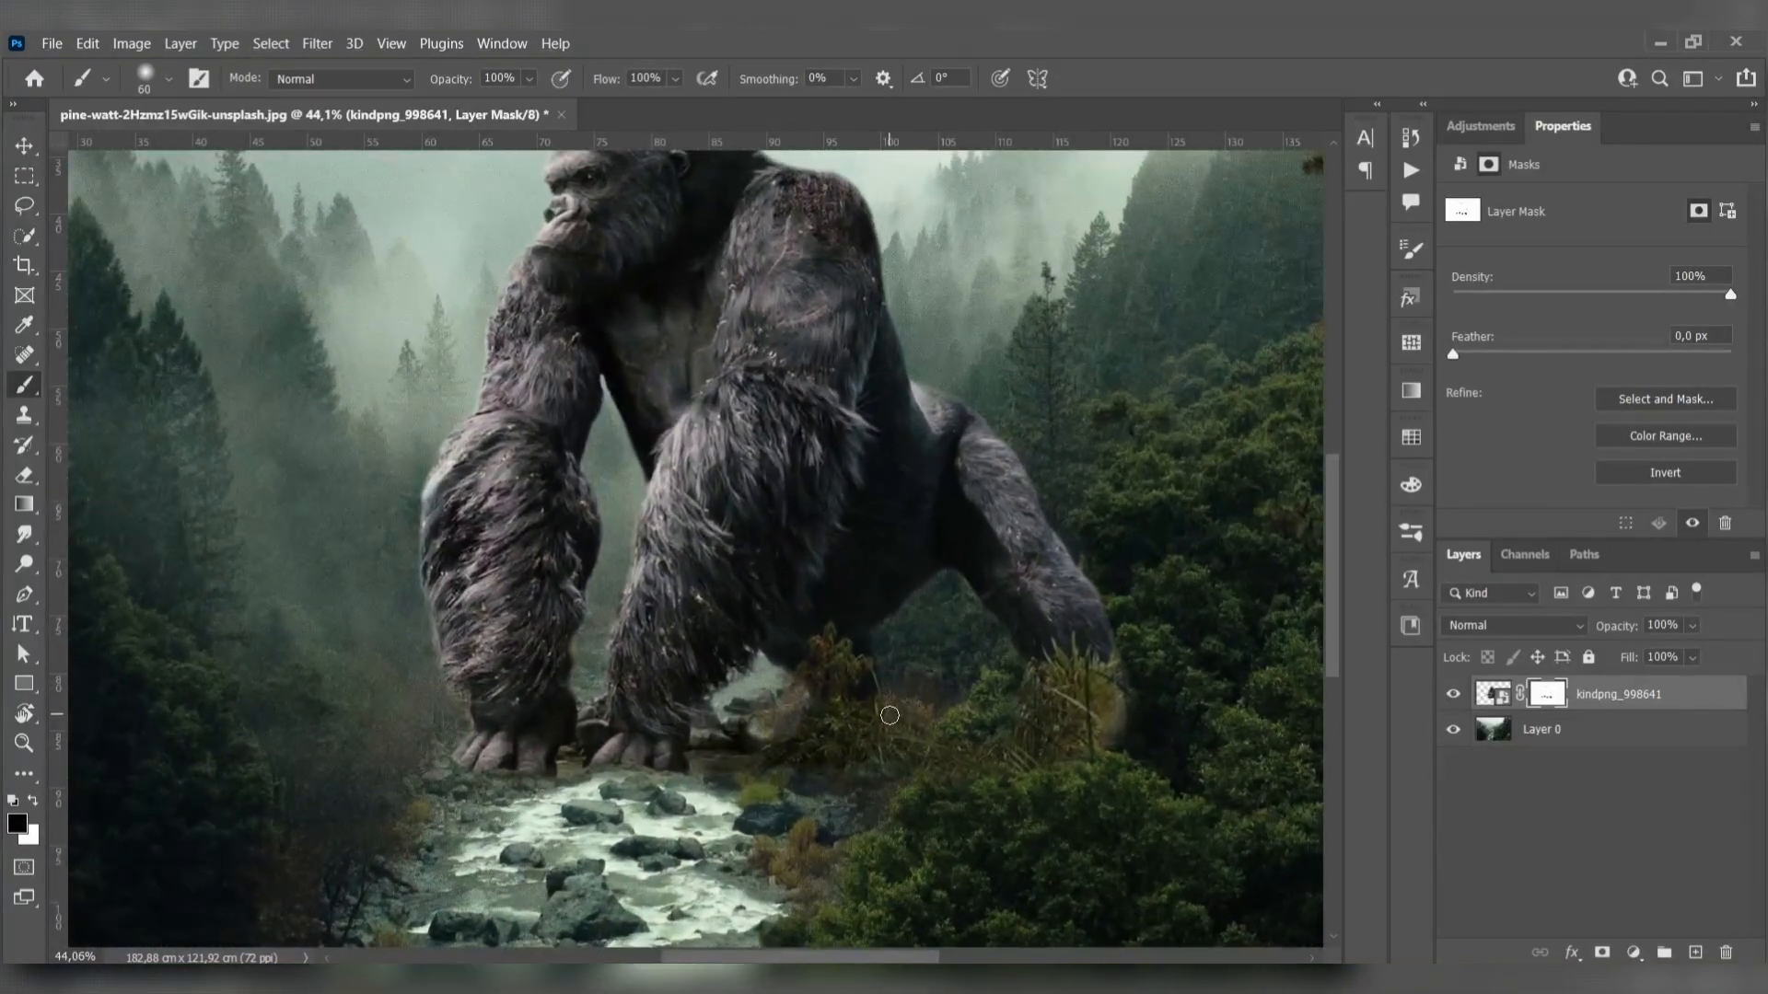
{"action": "scroll", "coordinate": [889, 715], "scroll_direction": "down", "scroll_amount": 3}
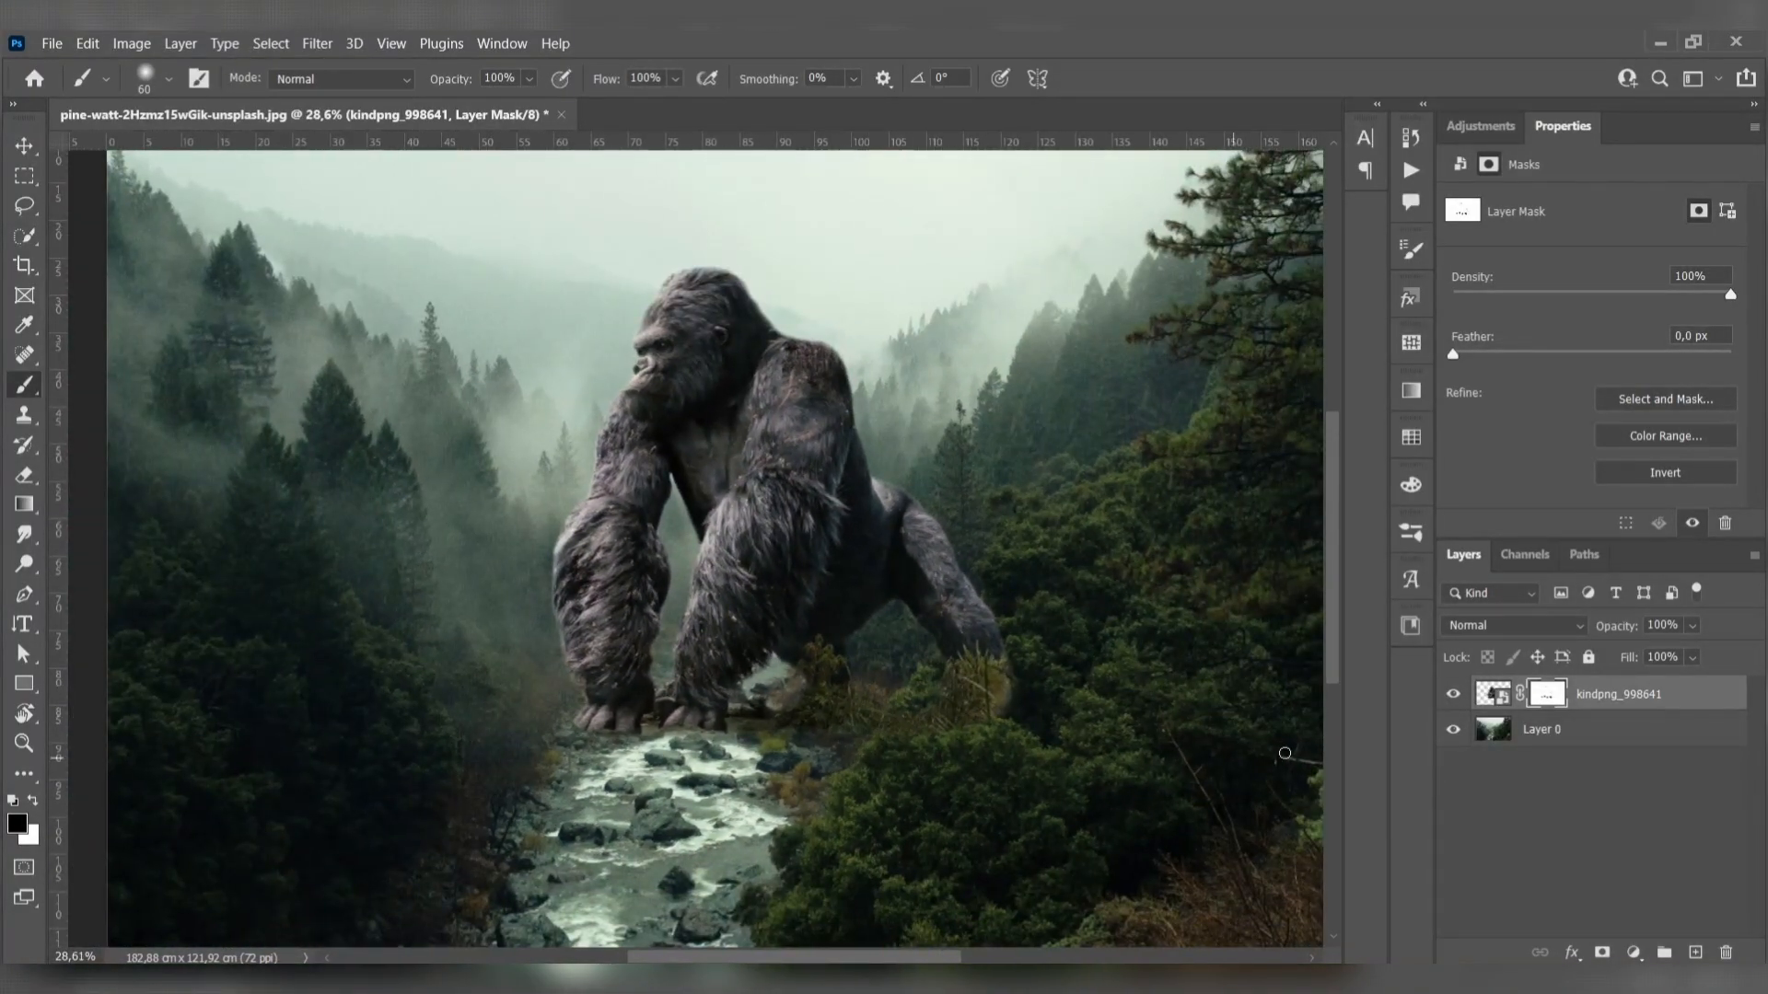
- Scale the gorilla down to about 58.3 × 56.6 cm, keep it standing at the river's edge, and reselect its mask for brushing
{"action": "left_click", "coordinate": [1493, 693]}
{"action": "key", "text": "ctrl+t"}
{"action": "mouse_move", "coordinate": [815, 604]}
{"action": "left_mouse_down"}
{"action": "mouse_move", "coordinate": [801, 644]}
{"action": "mouse_move", "coordinate": [823, 632]}
{"action": "mouse_move", "coordinate": [833, 649]}
{"action": "left_mouse_up"}
{"action": "left_click", "coordinate": [1557, 728]}
{"action": "left_click", "coordinate": [1546, 694]}
{"action": "key", "text": "b"}
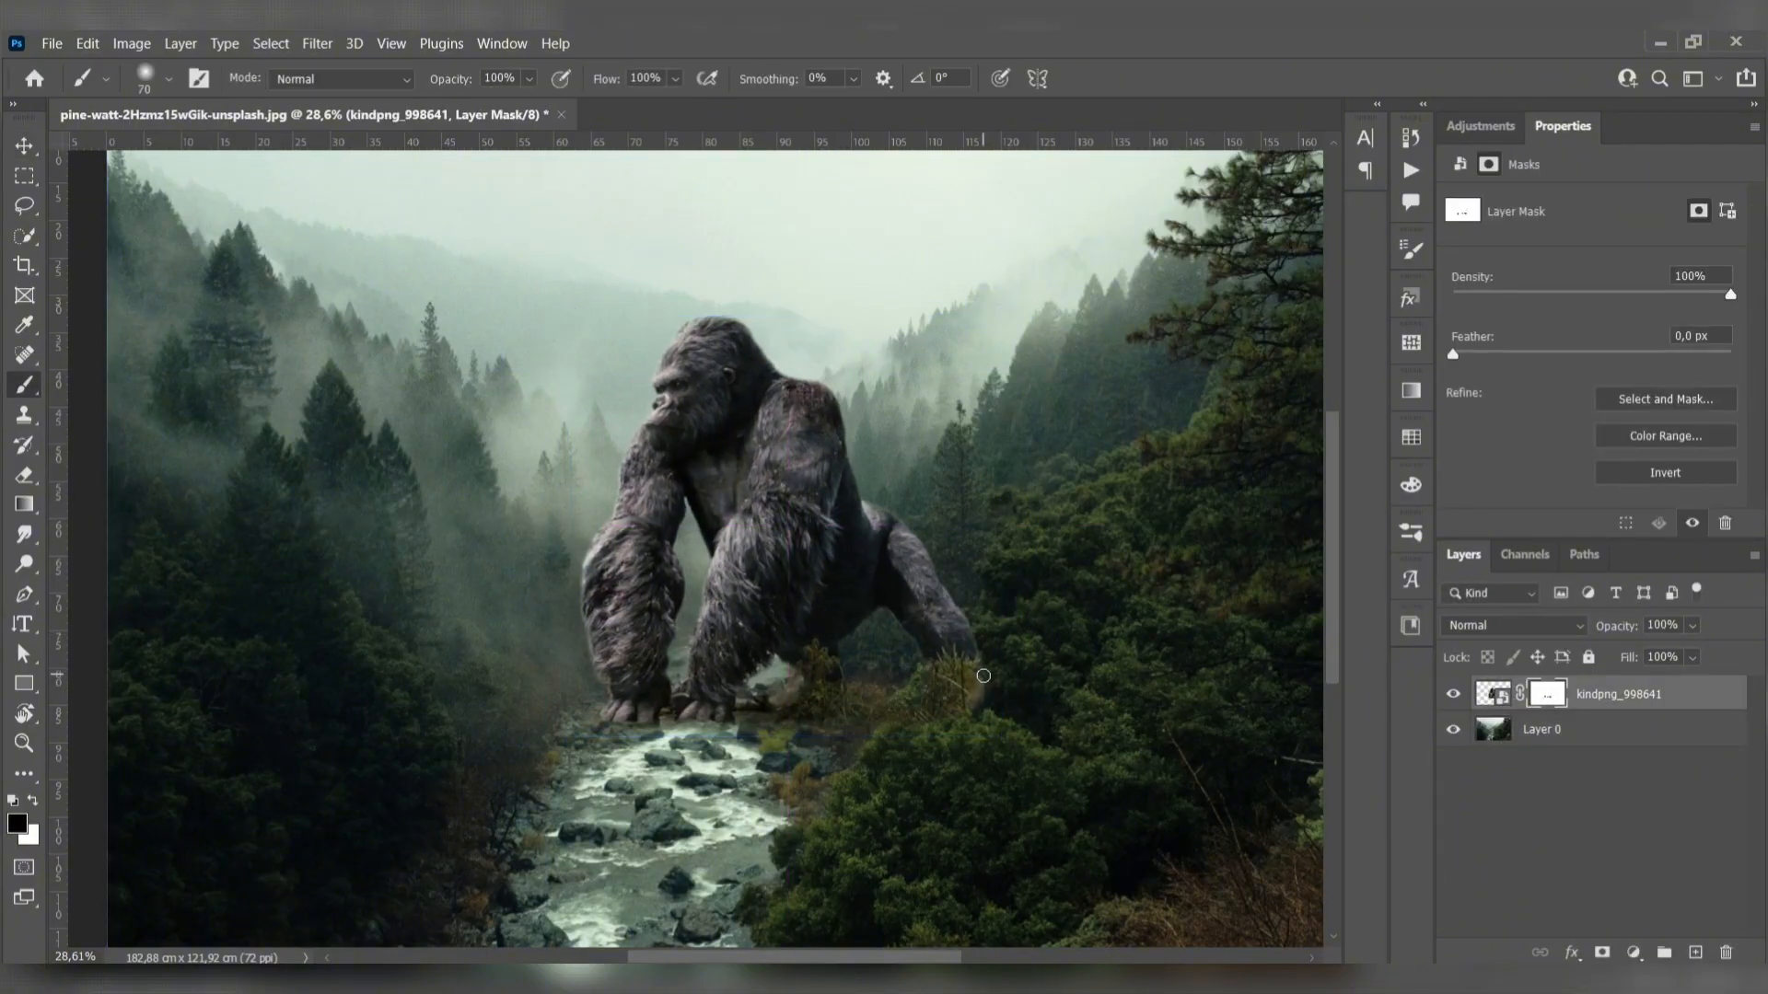
- Enlarge the brush and mask out the grass around the gorilla's hind foot so it blends into the trees
{"action": "key", "text": "bracketright"}
{"action": "key", "text": "bracketright"}
{"action": "key", "text": "bracketright"}
{"action": "key", "text": "bracketright"}
{"action": "key", "text": "bracketright"}
{"action": "key", "text": "bracketright"}
{"action": "key", "text": "bracketright"}
{"action": "key", "text": "bracketright"}
{"action": "key", "text": "bracketright"}
{"action": "key", "text": "bracketright"}
{"action": "key", "text": "bracketright"}
{"action": "key", "text": "bracketright"}
{"action": "key", "text": "bracketright"}
{"action": "key", "text": "bracketright"}
{"action": "key", "text": "bracketright"}
{"action": "key", "text": "bracketright"}
{"action": "left_click_drag", "start_coordinate": [983, 675], "coordinate": [1036, 705]}
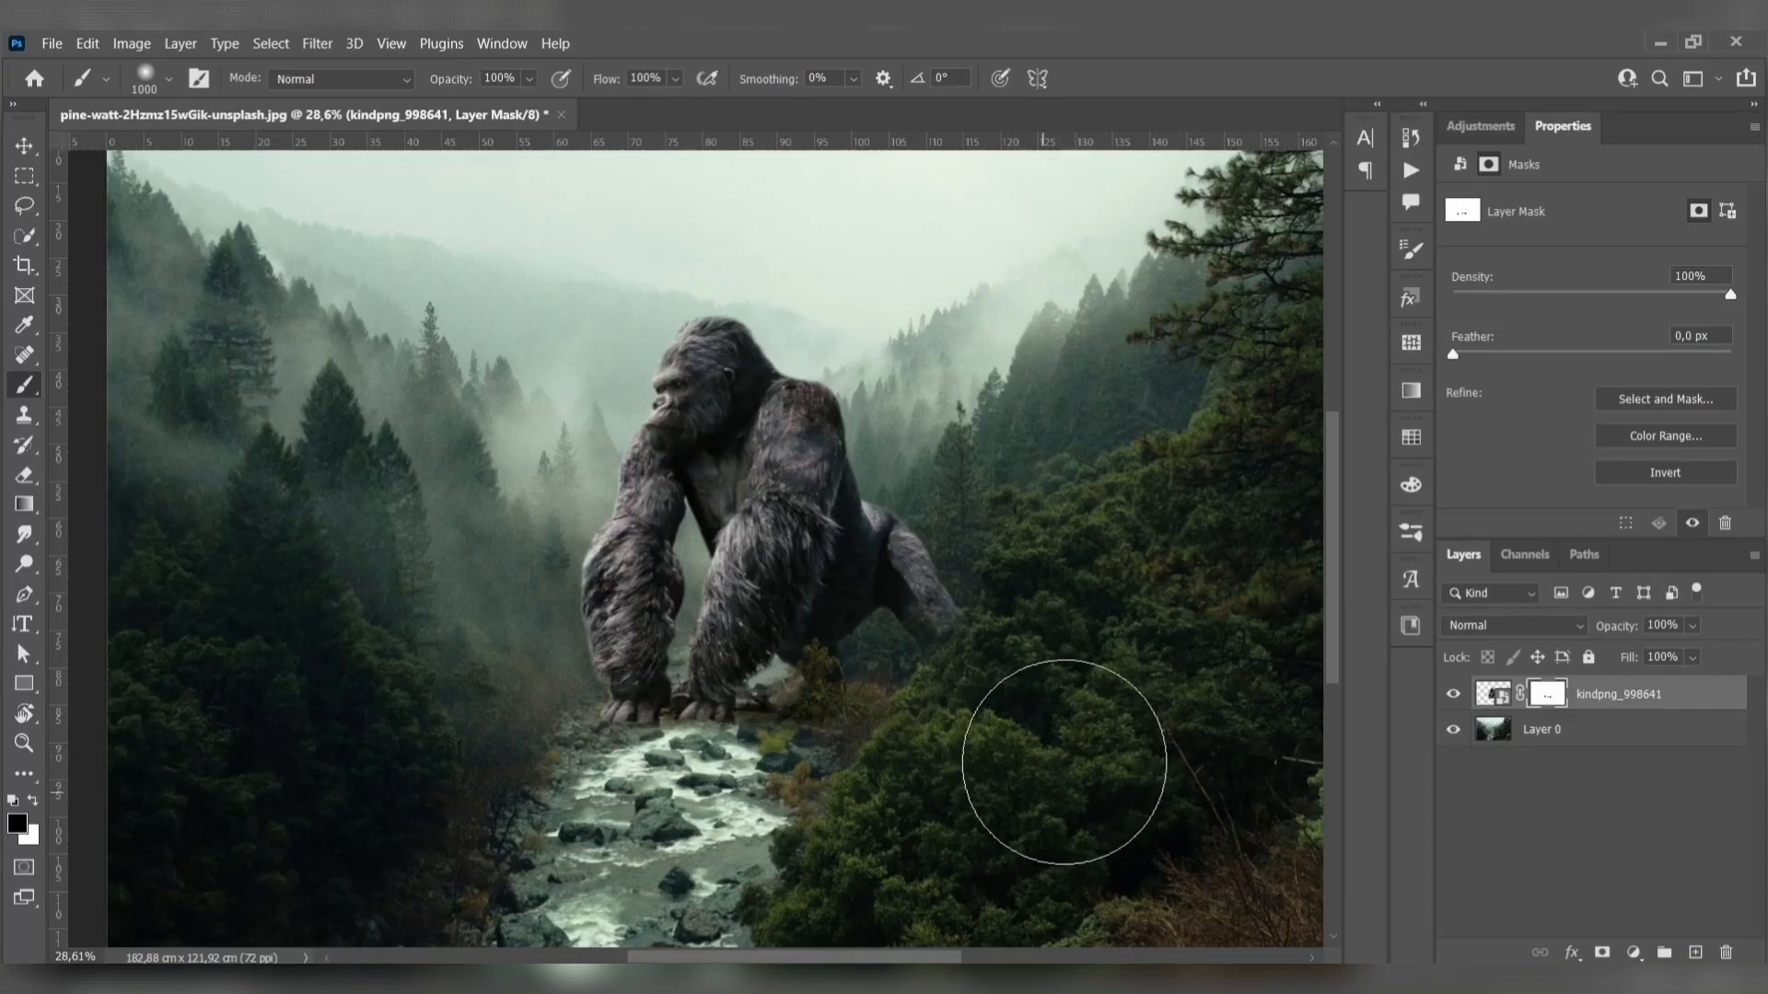
{"action": "key", "text": "bracketleft"}
{"action": "key", "text": "bracketleft"}
{"action": "key", "text": "bracketleft"}
{"action": "key", "text": "bracketleft"}
{"action": "key", "text": "bracketleft"}
{"action": "key", "text": "bracketleft"}
{"action": "key", "text": "bracketleft"}
{"action": "key", "text": "bracketleft"}
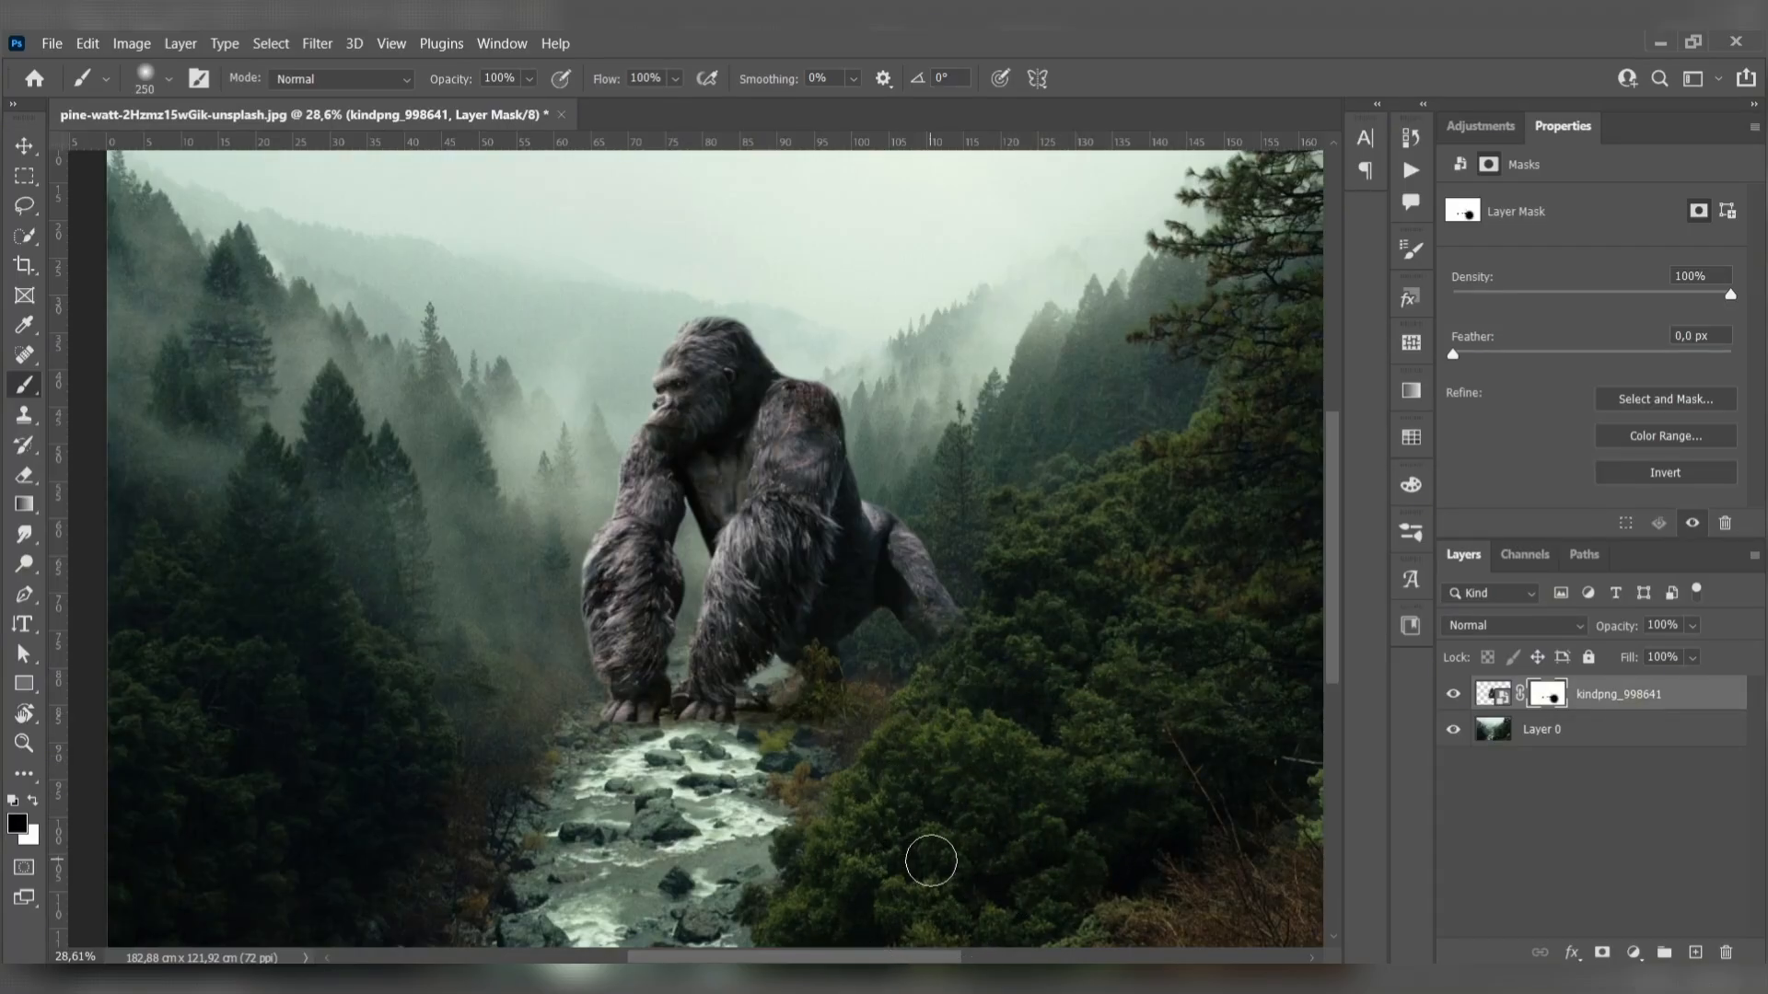
- Mask out the remaining bush beneath the gorilla's belly with a 200 px brush, then reselect the layer's image
{"action": "key", "text": "bracketleft"}
{"action": "key", "text": "bracketleft"}
{"action": "key", "text": "bracketleft"}
{"action": "key", "text": "bracketleft"}
{"action": "mouse_move", "coordinate": [865, 691]}
{"action": "left_mouse_down"}
{"action": "mouse_move", "coordinate": [828, 687]}
{"action": "mouse_move", "coordinate": [843, 680]}
{"action": "mouse_move", "coordinate": [868, 710]}
{"action": "left_mouse_up"}
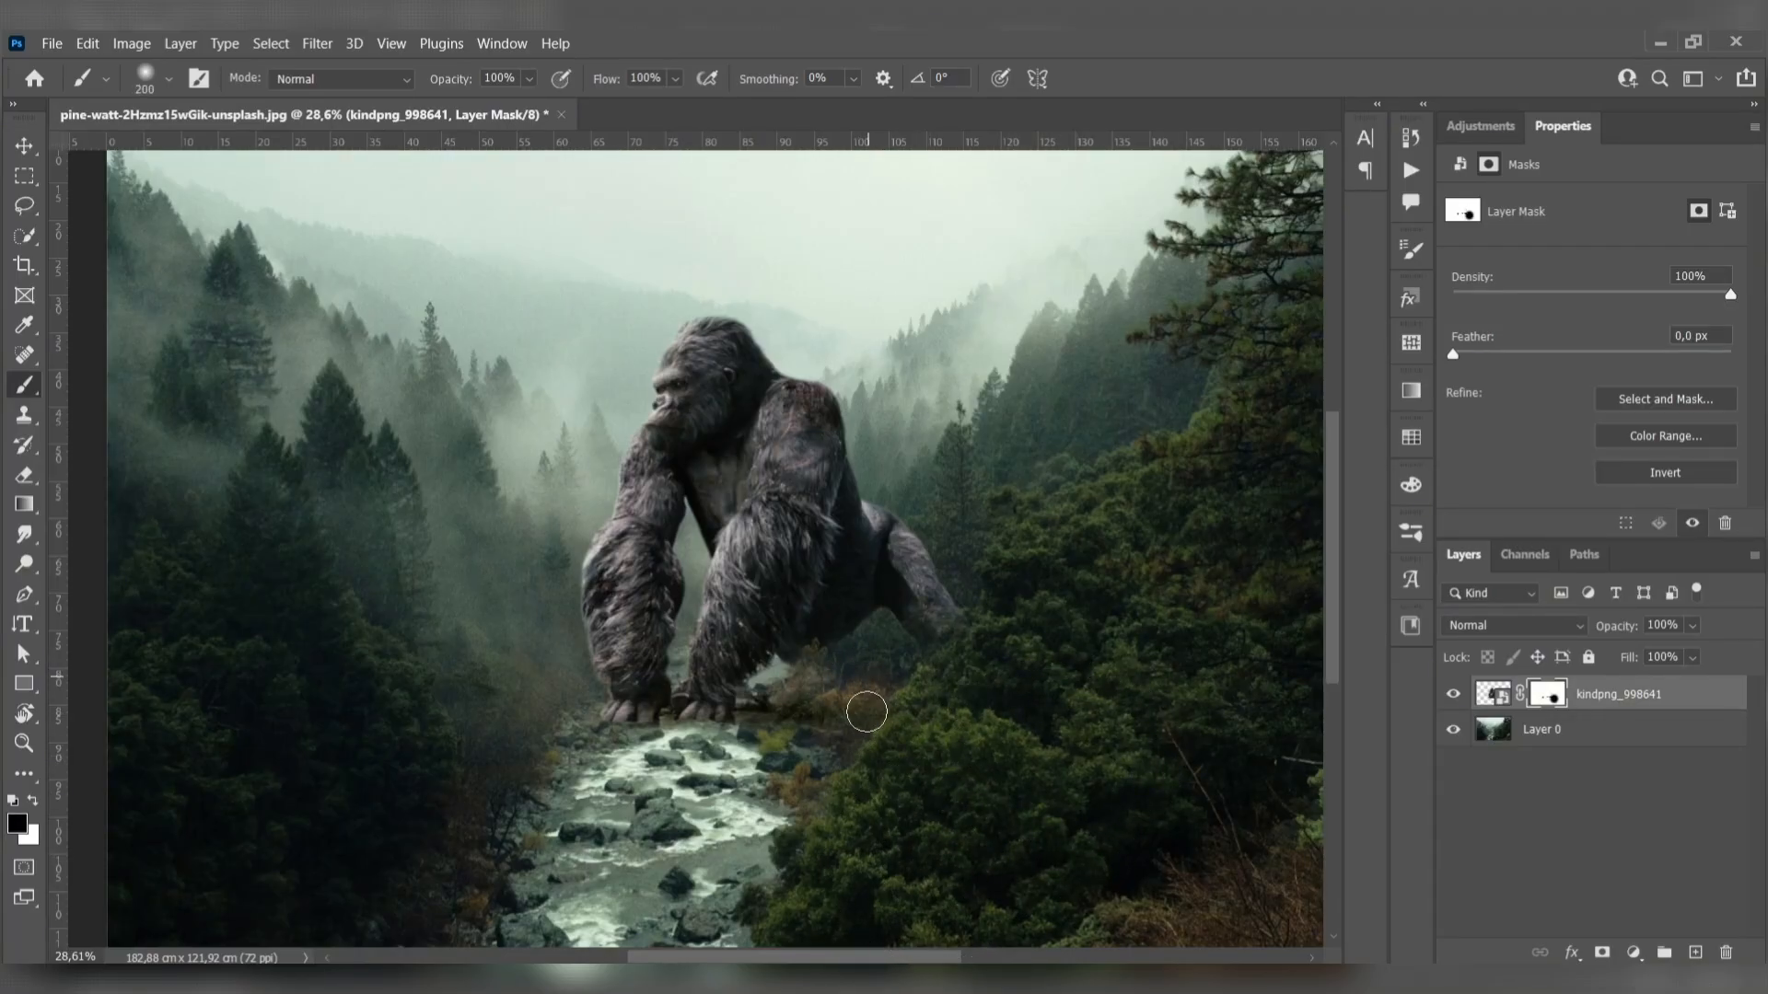
{"action": "key", "text": "ctrl+2"}
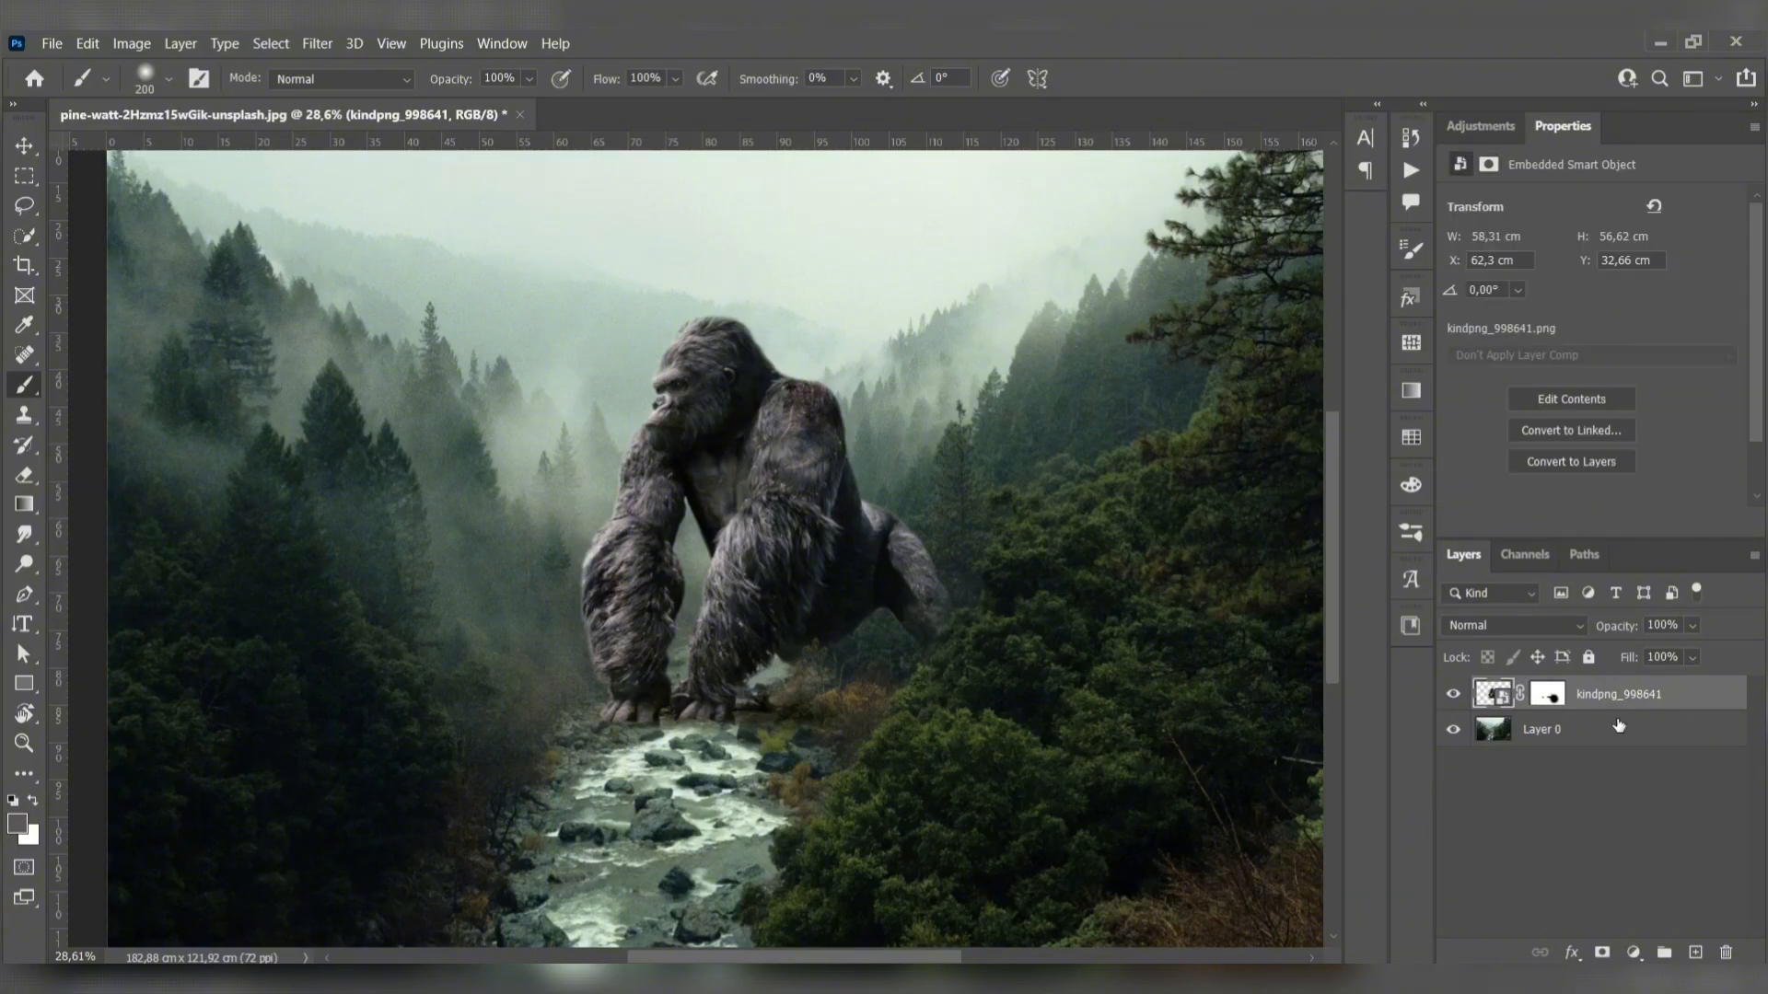
- Add a Color Balance adjustment layer above the gorilla with the midtones' Magenta–Green value at +16
{"action": "left_click", "coordinate": [1635, 954]}
{"action": "left_click", "coordinate": [1627, 730]}
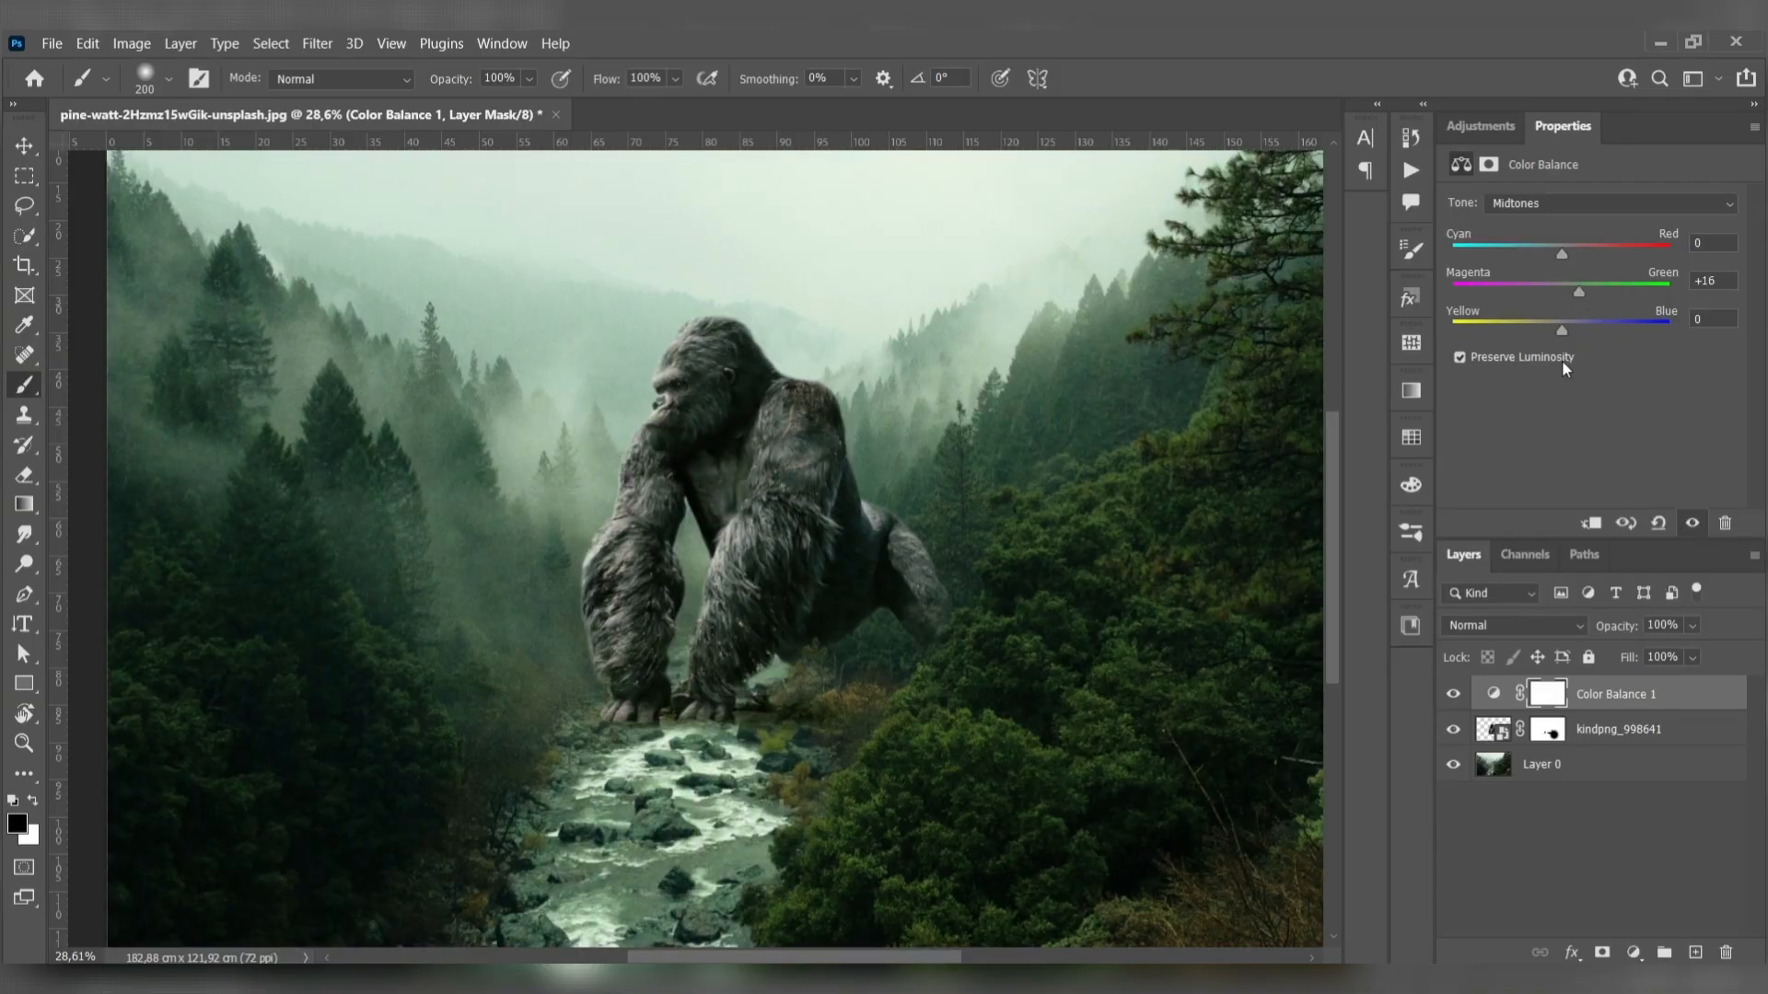
{"action": "left_click", "coordinate": [1621, 757]}
- Create a blank layer above the Color Balance layer and set the foreground color to 4977a8
{"action": "left_click", "coordinate": [1641, 697]}
{"action": "left_click", "coordinate": [1695, 953]}
{"action": "left_click", "coordinate": [17, 823]}
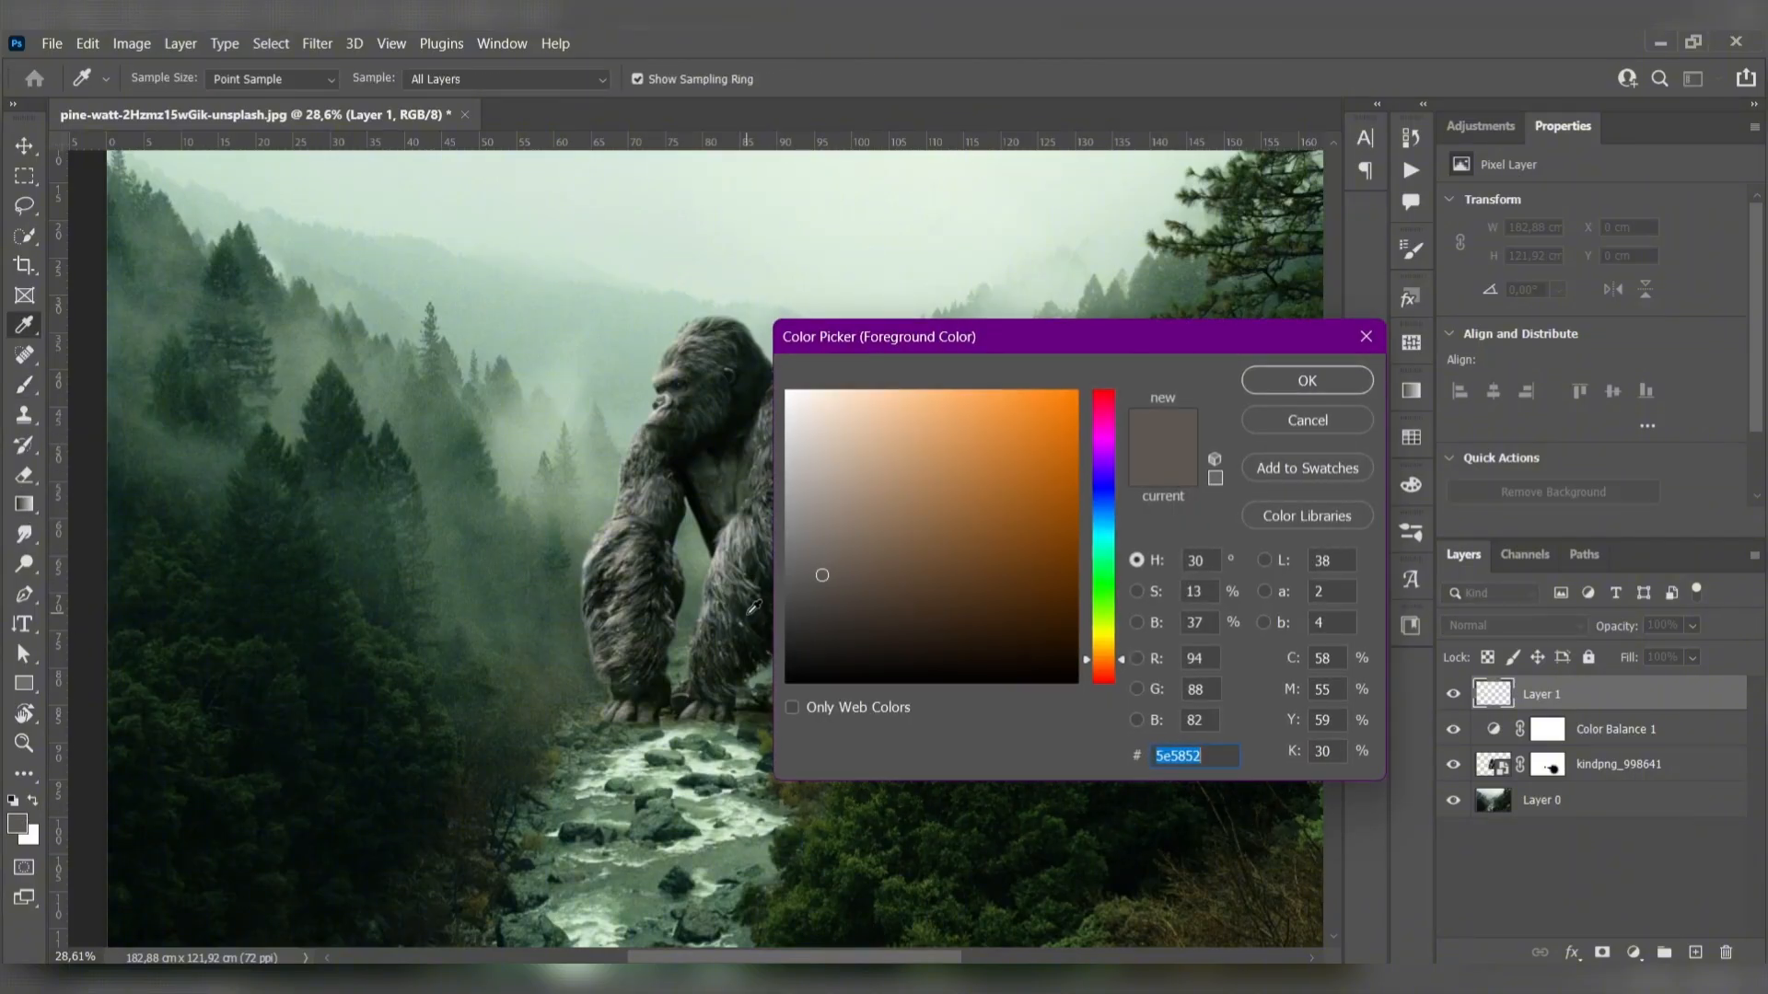
{"action": "type", "text": "4977a8"}
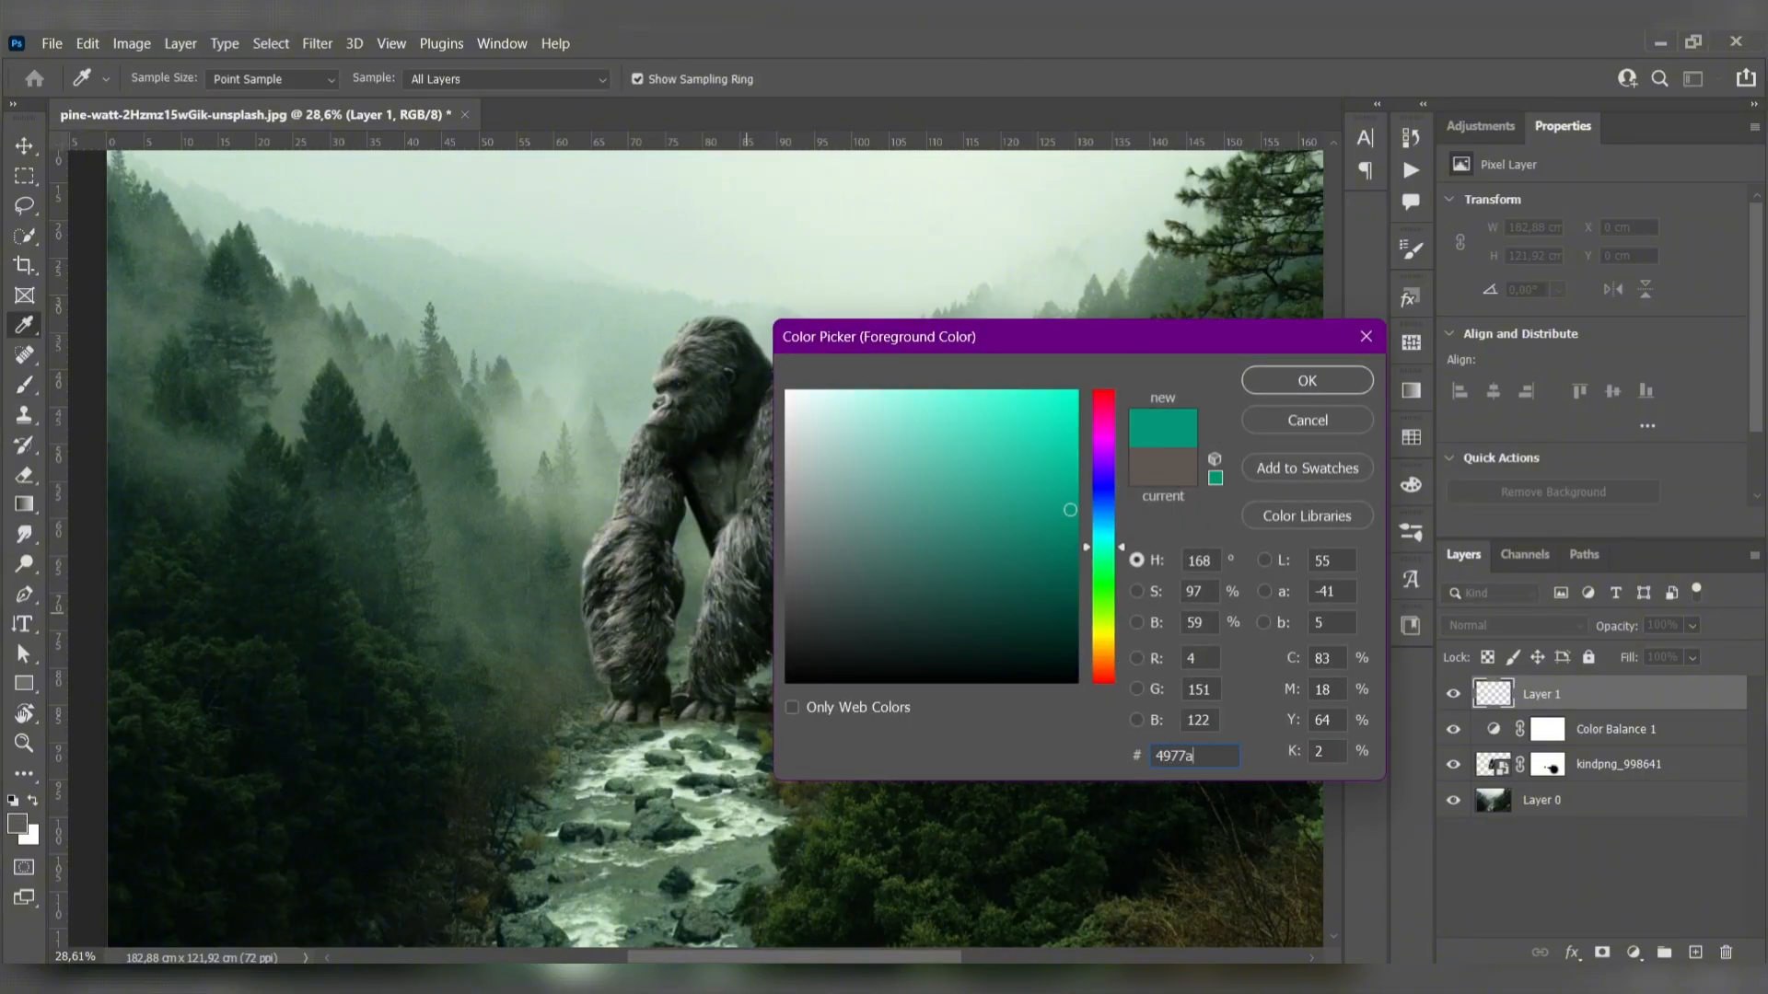
{"action": "left_click", "coordinate": [1289, 379]}
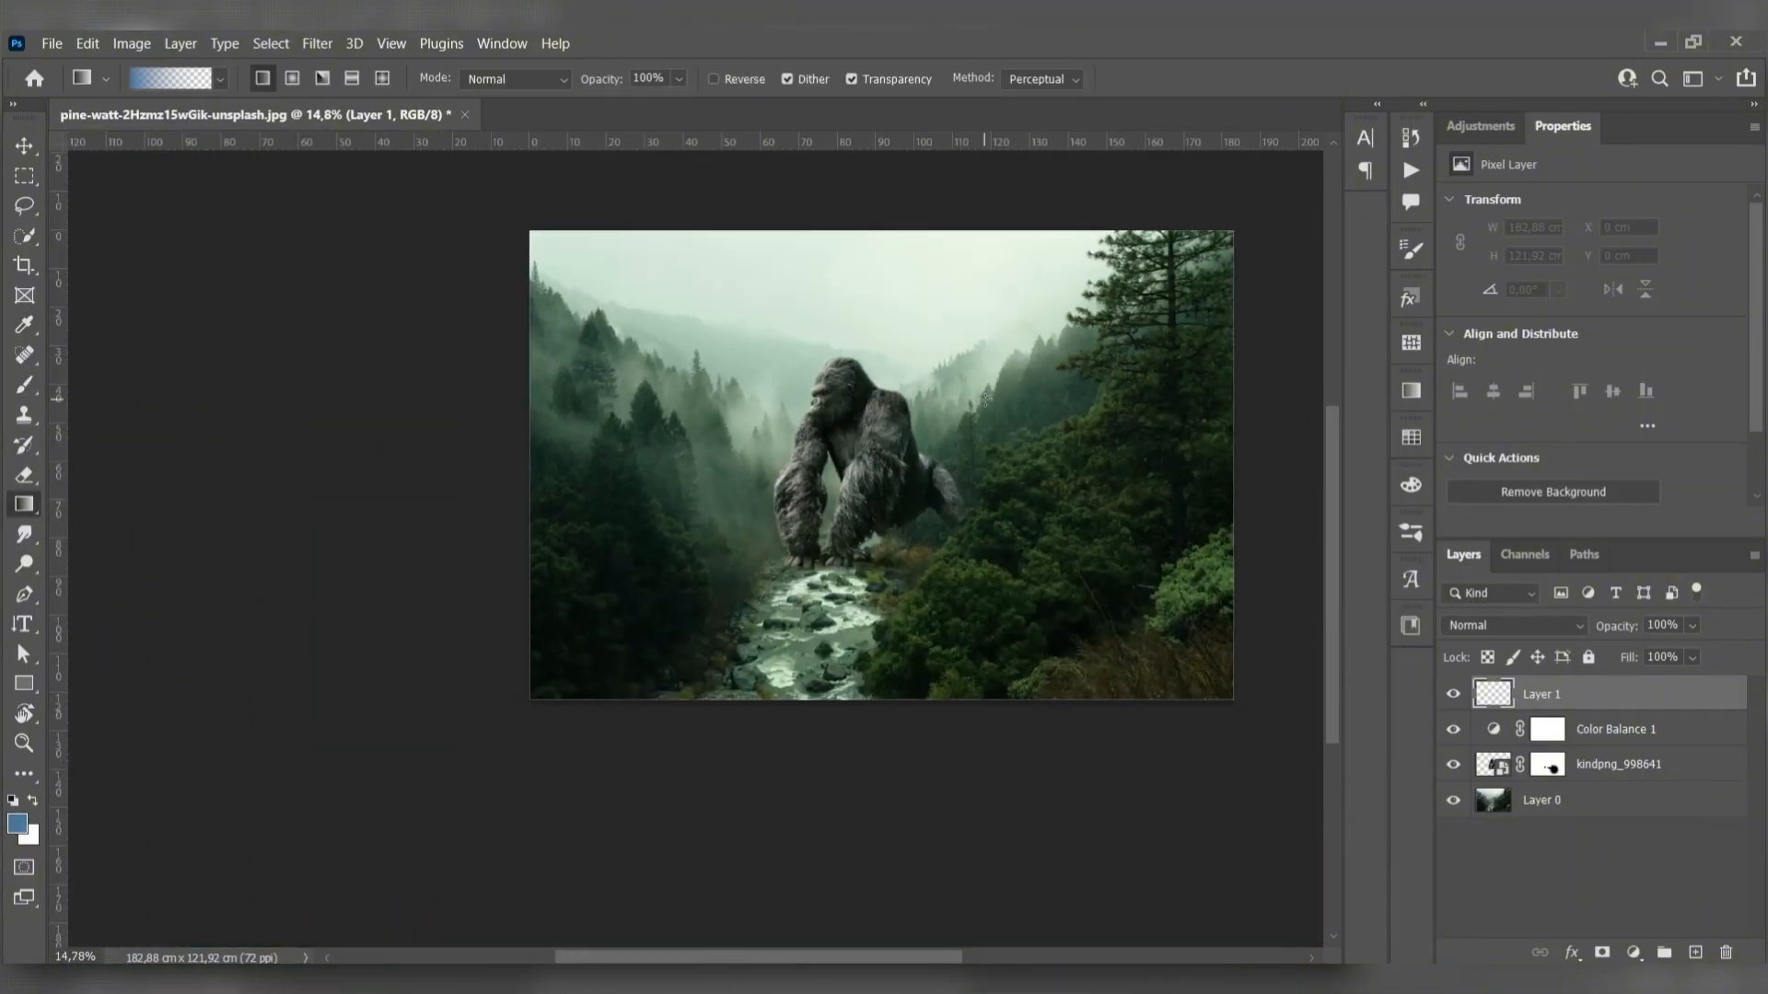
- Try a vertical blue-to-transparent linear gradient on the new layer from above the sky toward the image's lower edge
{"action": "scroll", "coordinate": [986, 399], "scroll_direction": "up", "scroll_amount": 2}
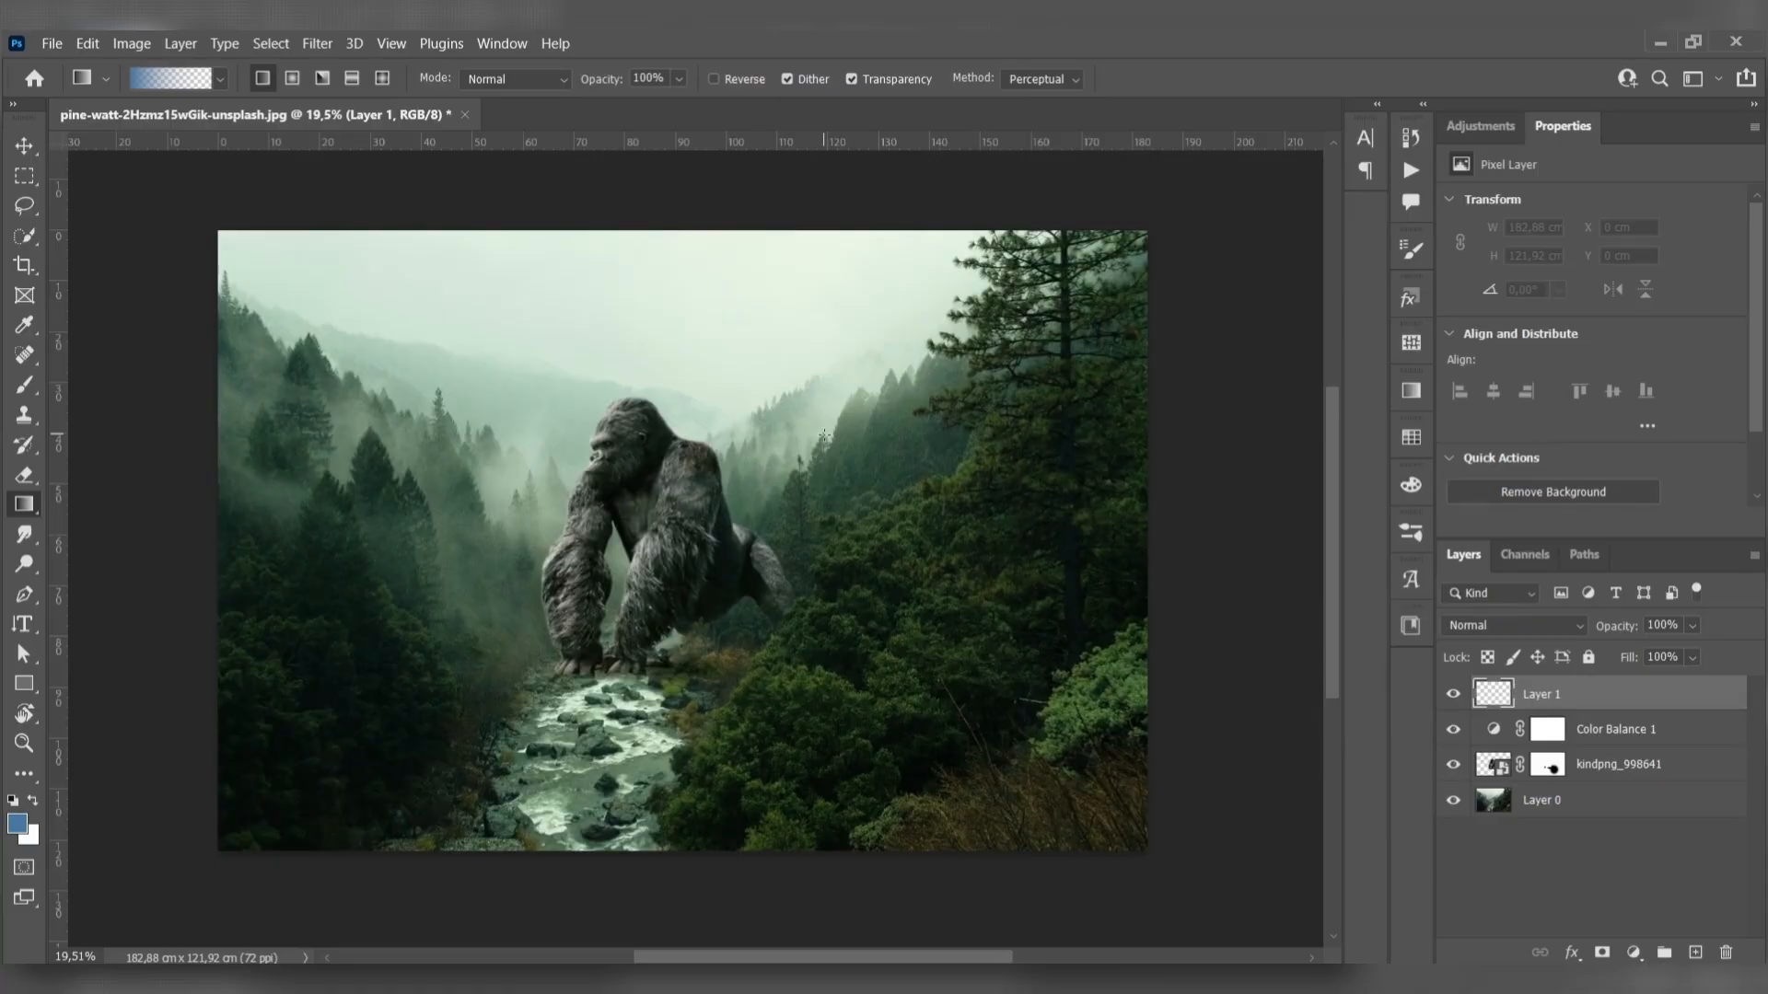
{"action": "scroll", "coordinate": [519, 314], "scroll_direction": "down", "scroll_amount": 1}
{"action": "left_click_drag", "start_coordinate": [646, 312], "coordinate": [712, 328]}
{"action": "left_click_drag", "start_coordinate": [711, 196], "coordinate": [707, 833]}
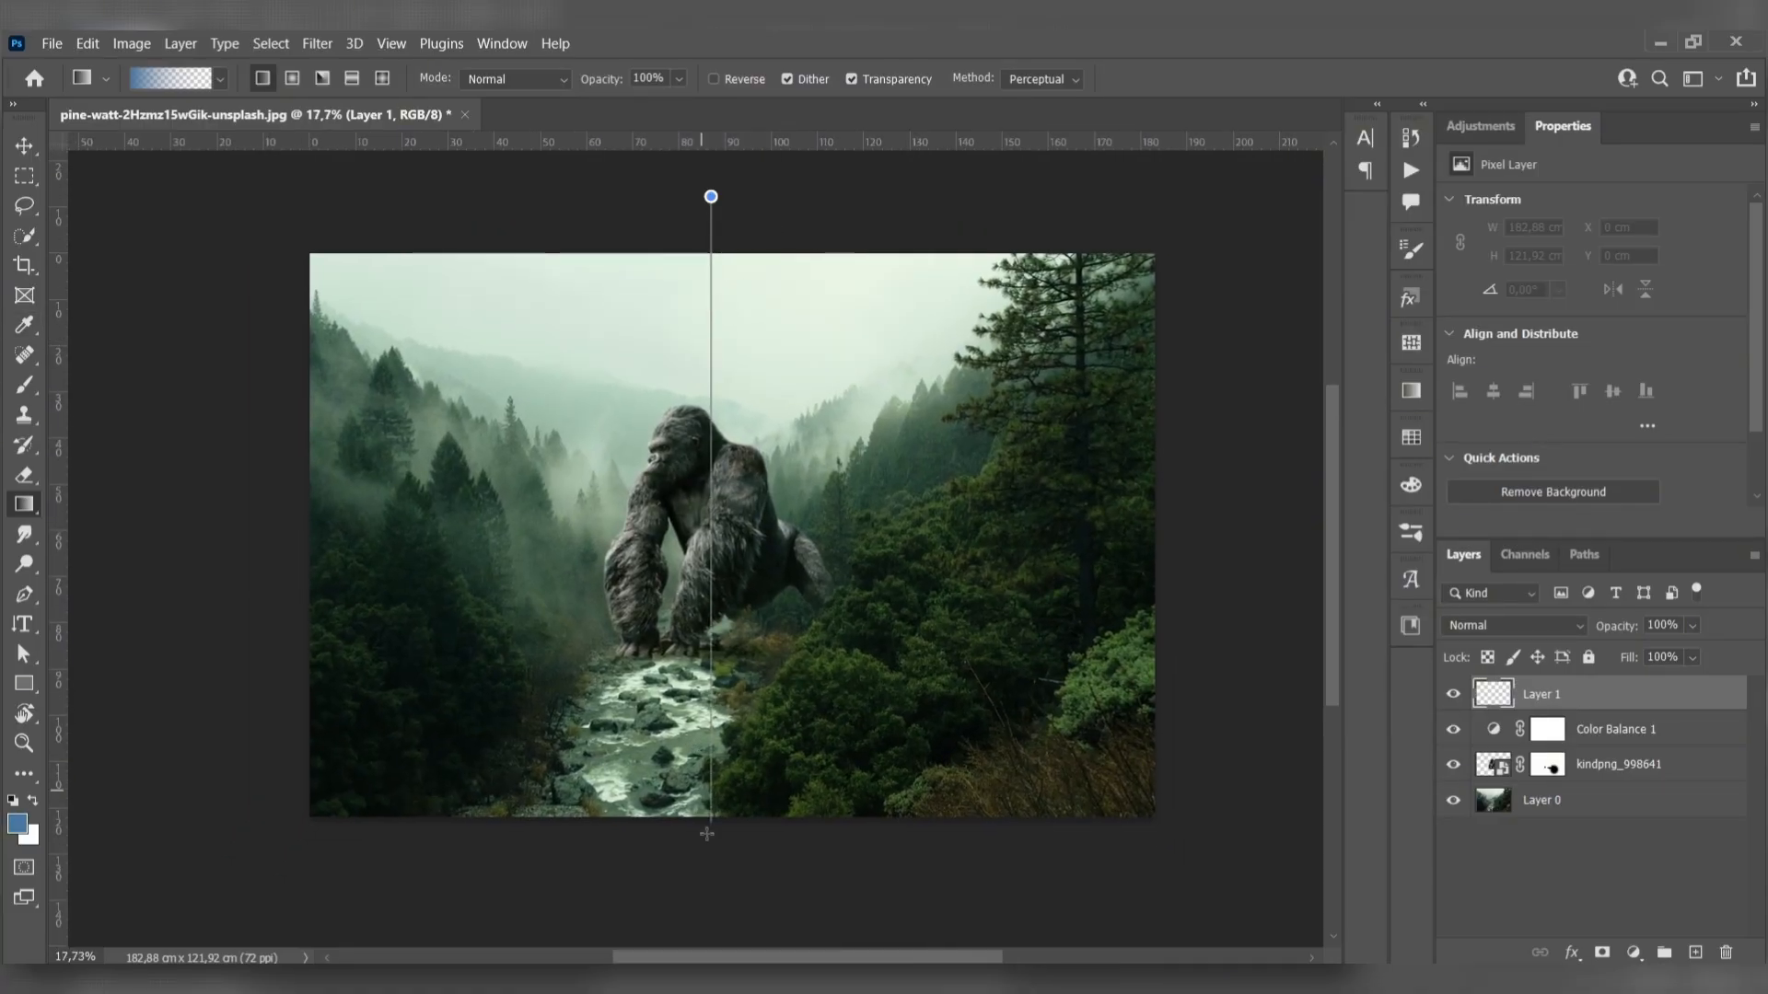
{"action": "left_click_drag", "start_coordinate": [716, 765], "coordinate": [719, 762]}
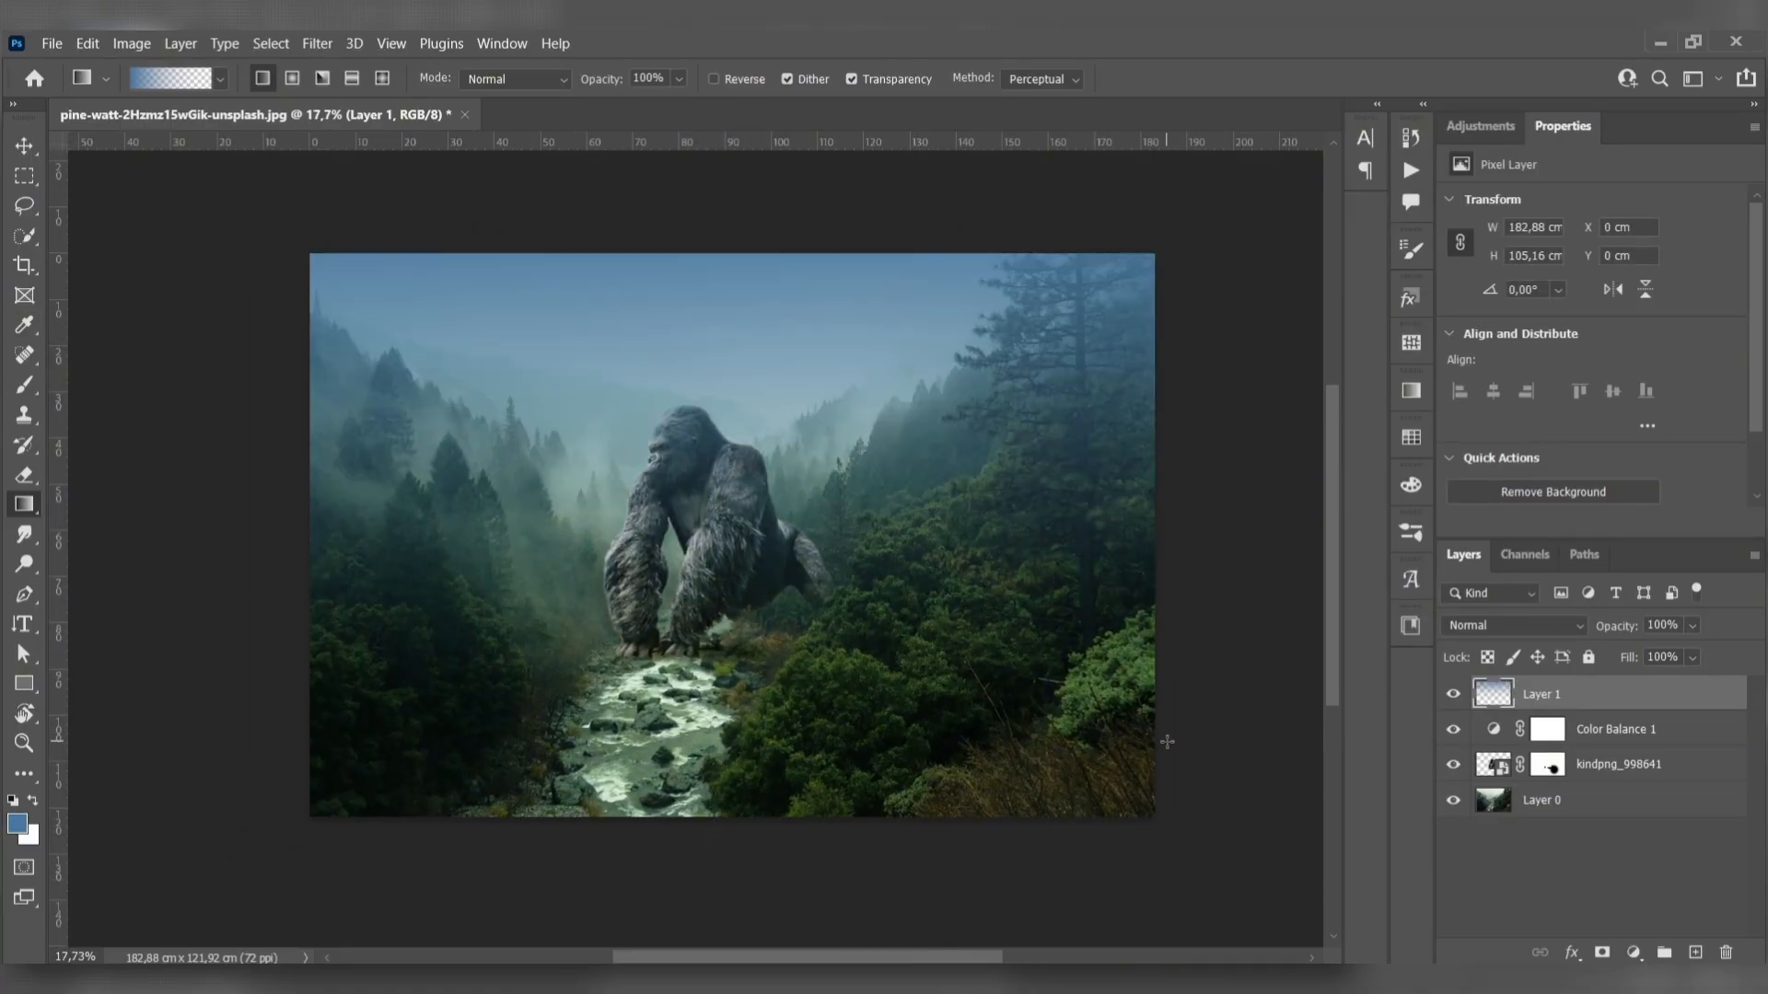
{"action": "key", "text": "ctrl+z"}
- Draw a vertical blue-to-transparent gradient from above the sky to the image's lower edge and set the layer's blend mode to Hard Light
{"action": "left_click_drag", "start_coordinate": [730, 197], "coordinate": [732, 810]}
{"action": "left_click", "coordinate": [1529, 626]}
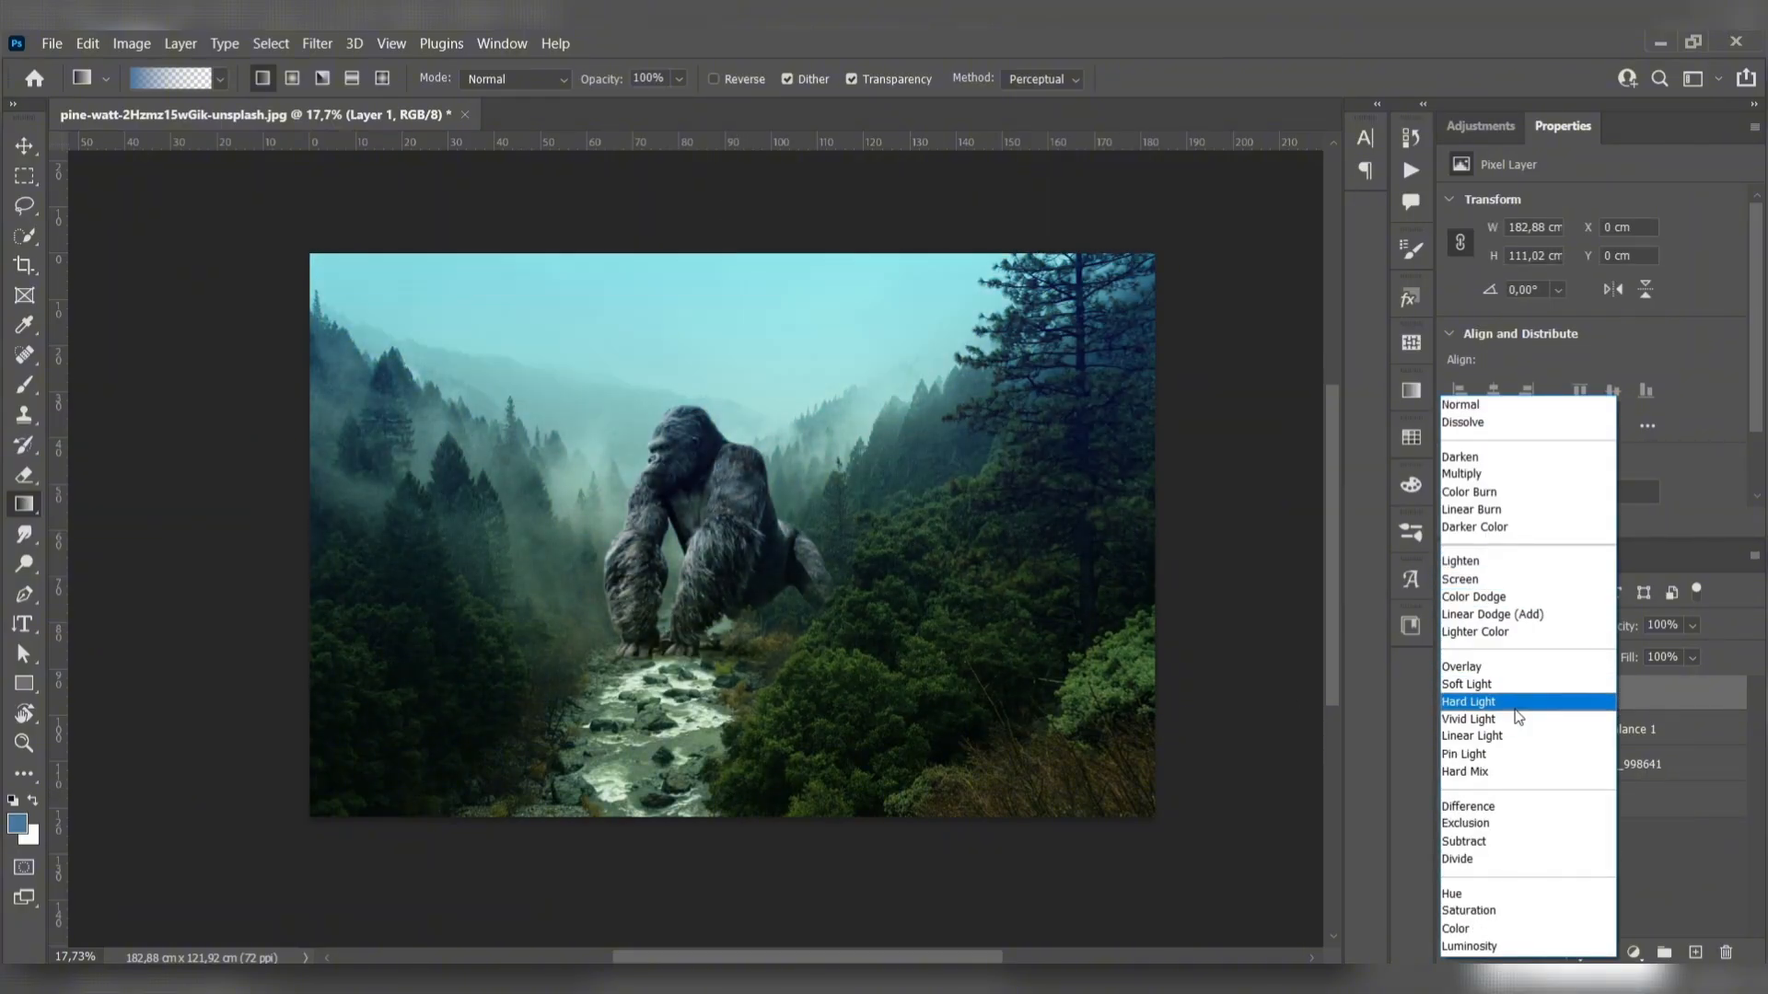
{"action": "left_click", "coordinate": [1515, 702]}
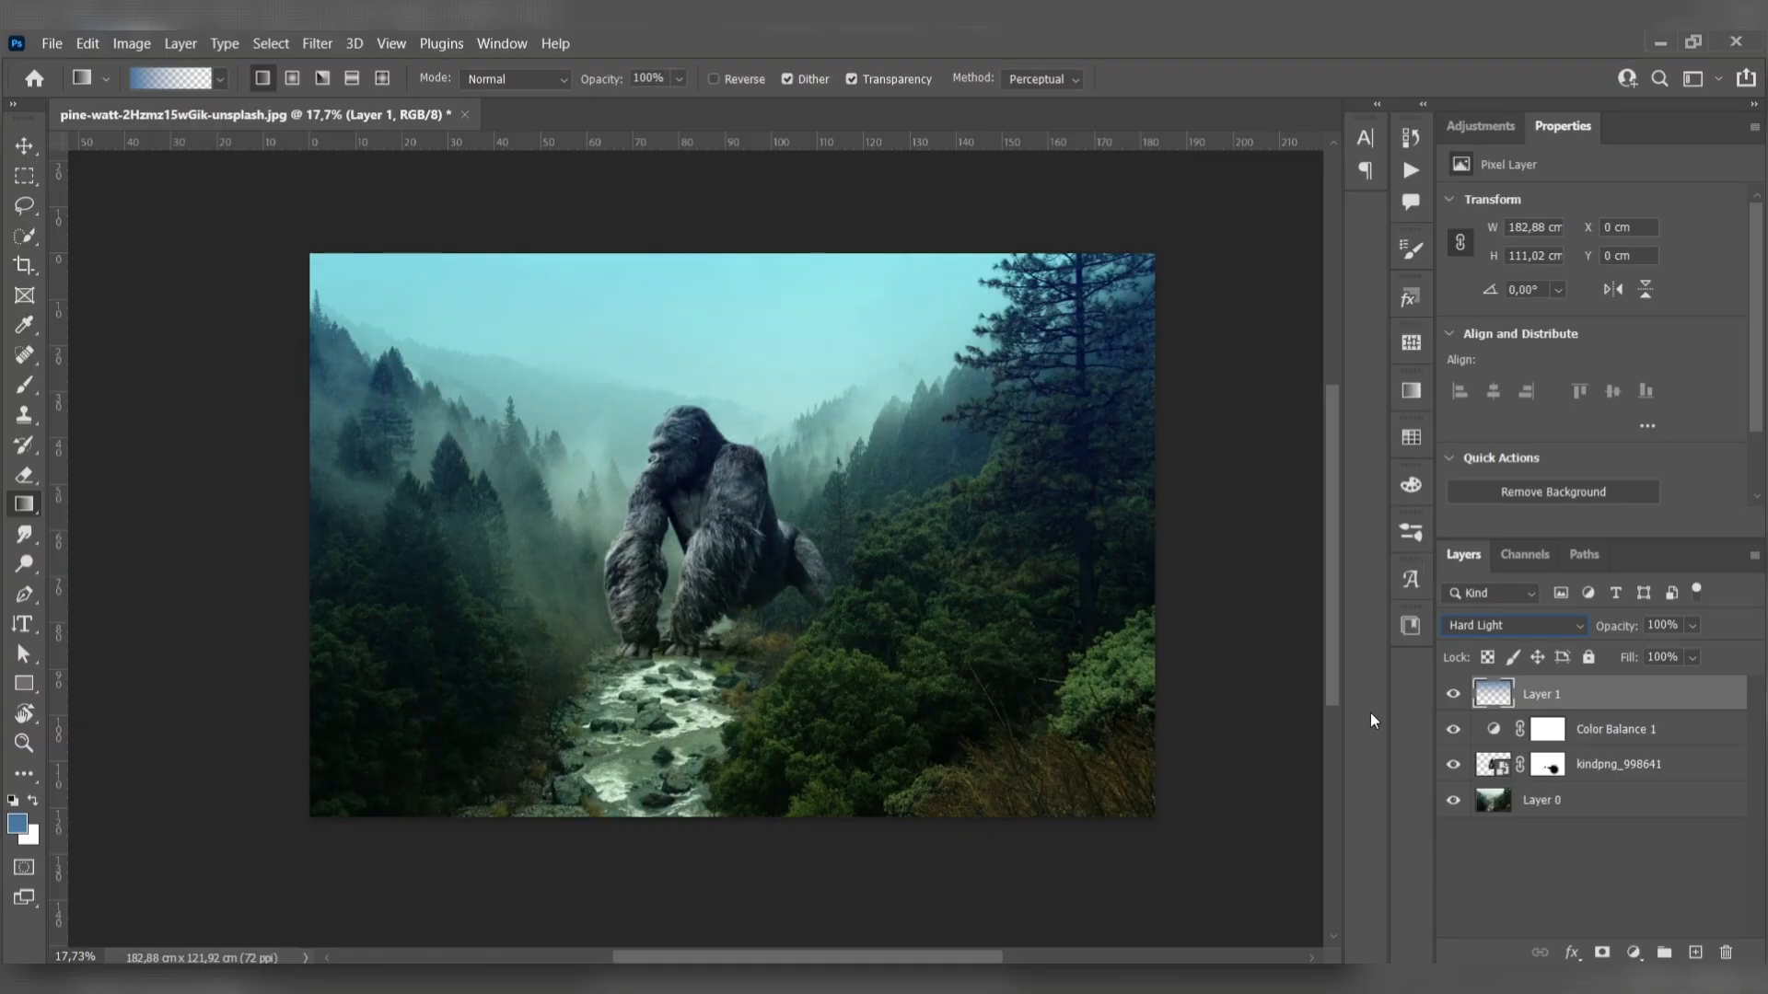
- Add a Hue/Saturation adjustment clipped to the gradient layer and set its Hue to 8
{"action": "left_click", "coordinate": [1633, 952]}
{"action": "left_click", "coordinate": [1613, 725]}
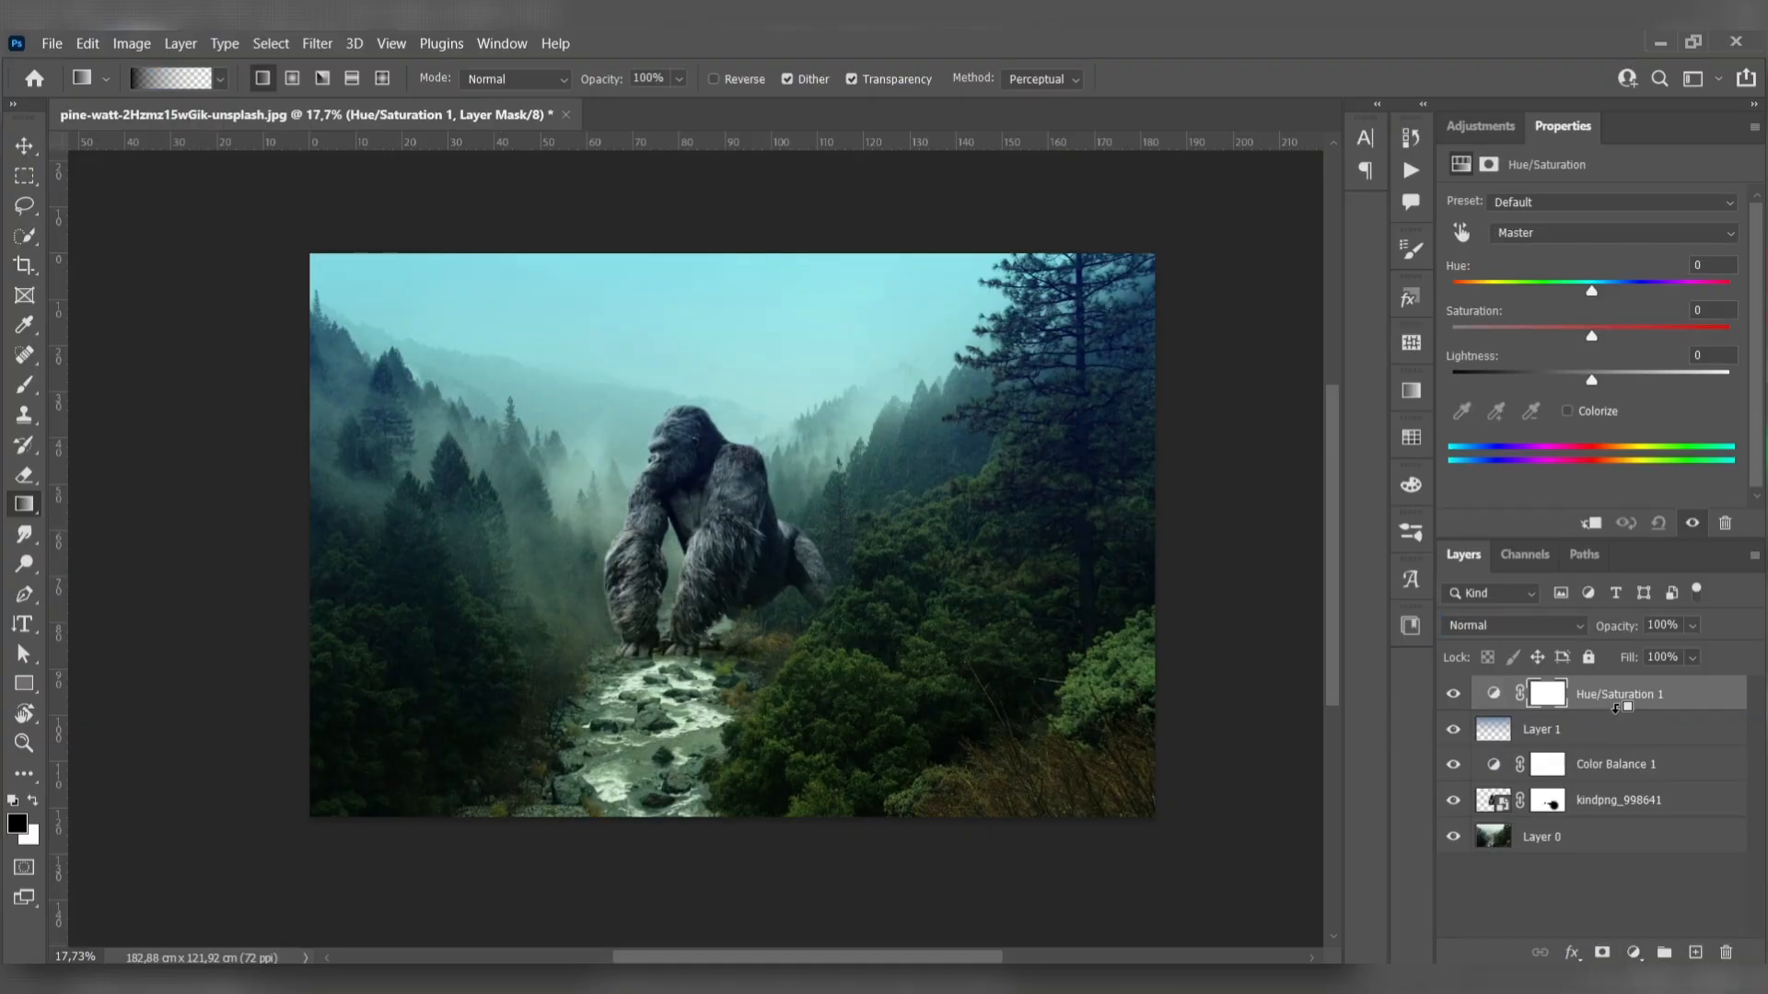
{"action": "left_click", "coordinate": [1617, 714], "text": "alt"}
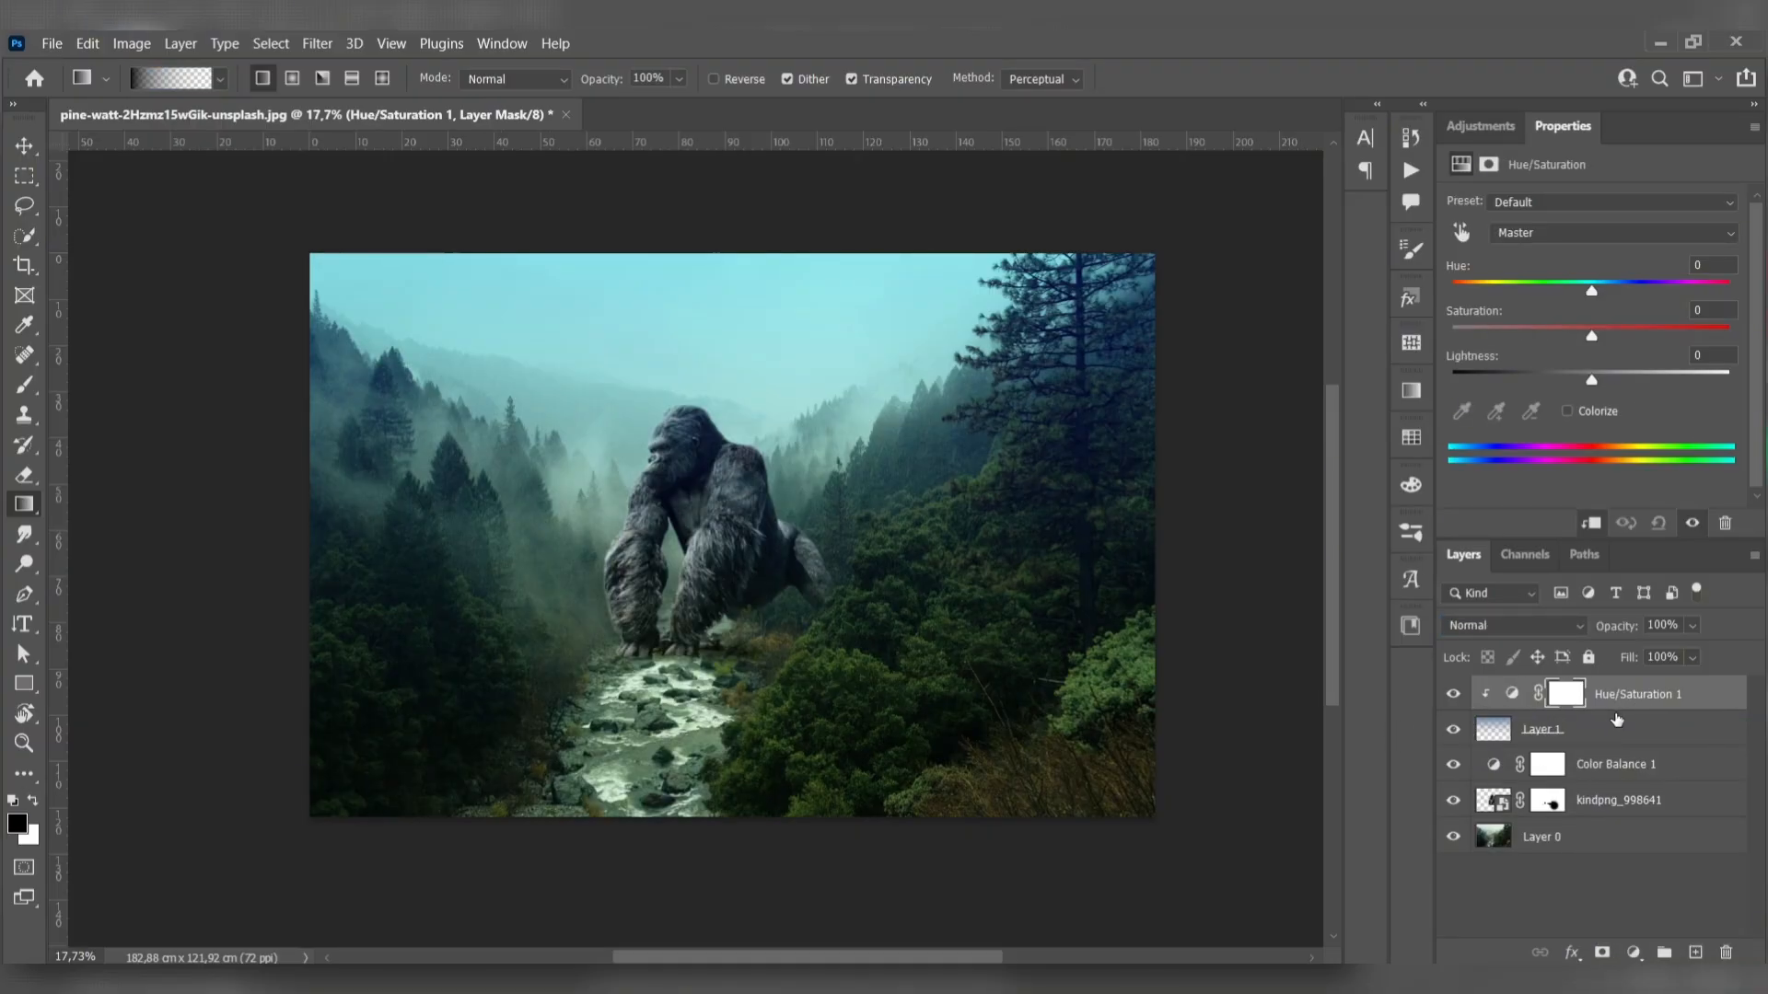
{"action": "type", "text": "8"}
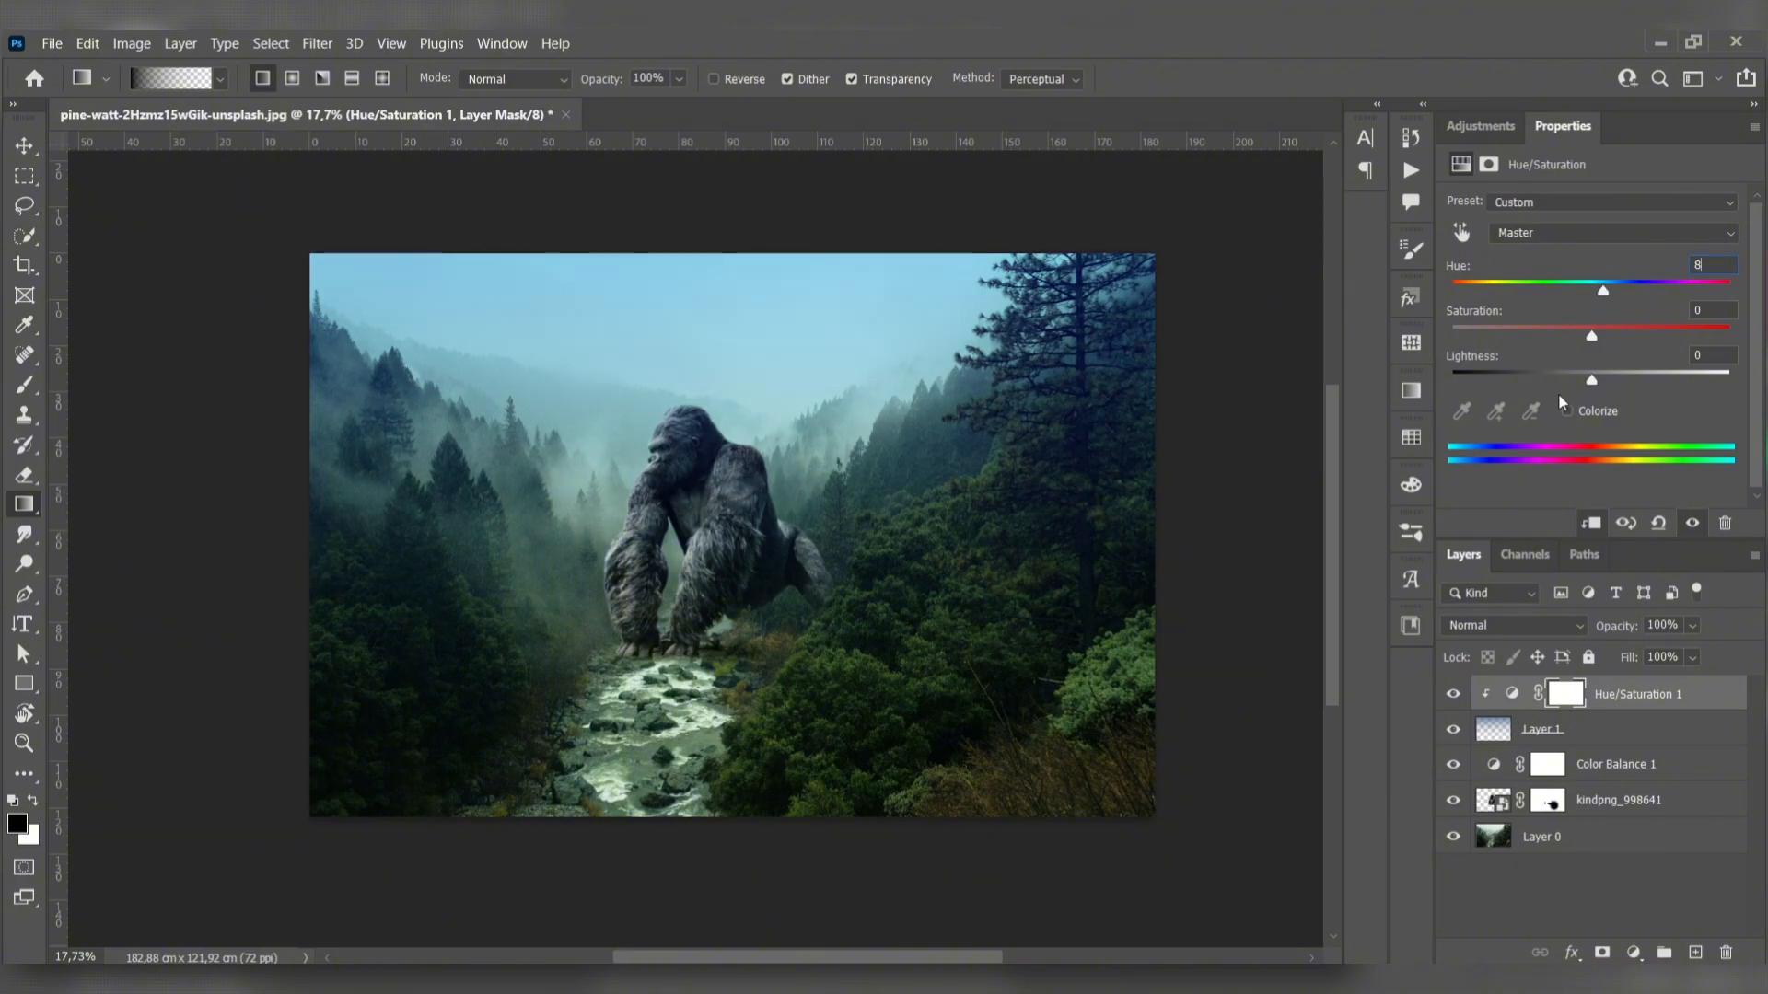
- Add a white layer mask to the gradient layer, Layer 1, with the Brush tool active
{"action": "left_click", "coordinate": [1582, 732]}
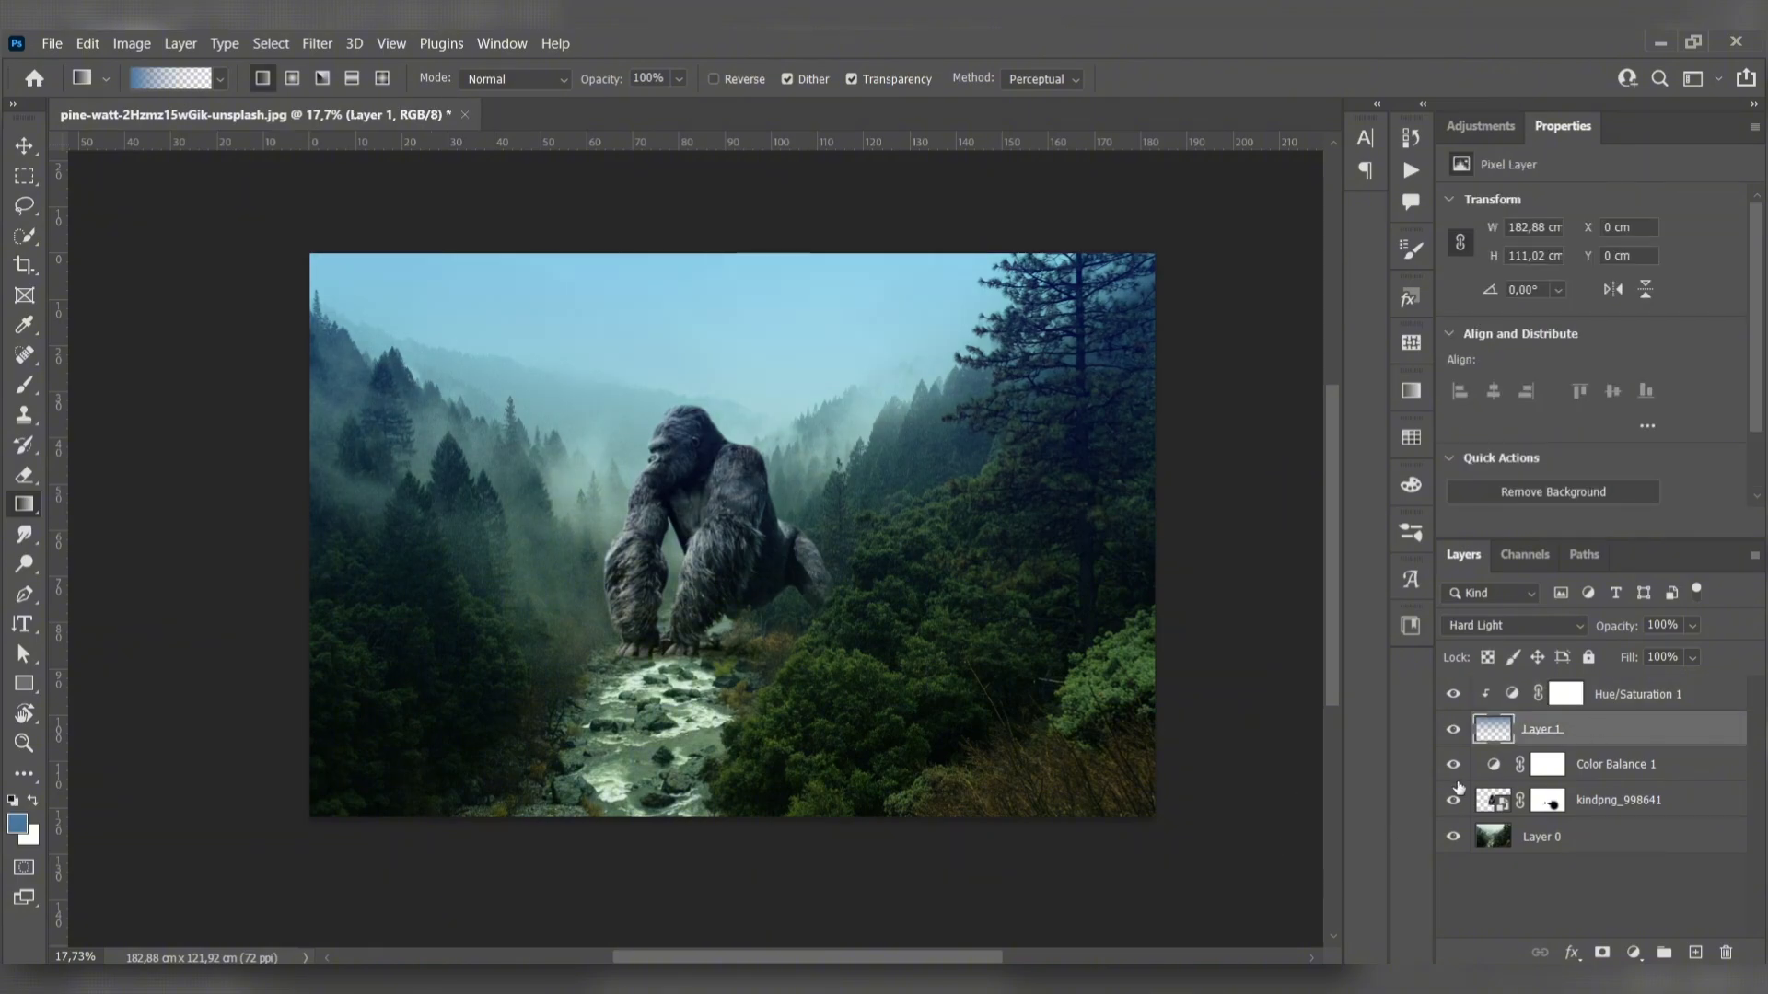
{"action": "key", "text": "b"}
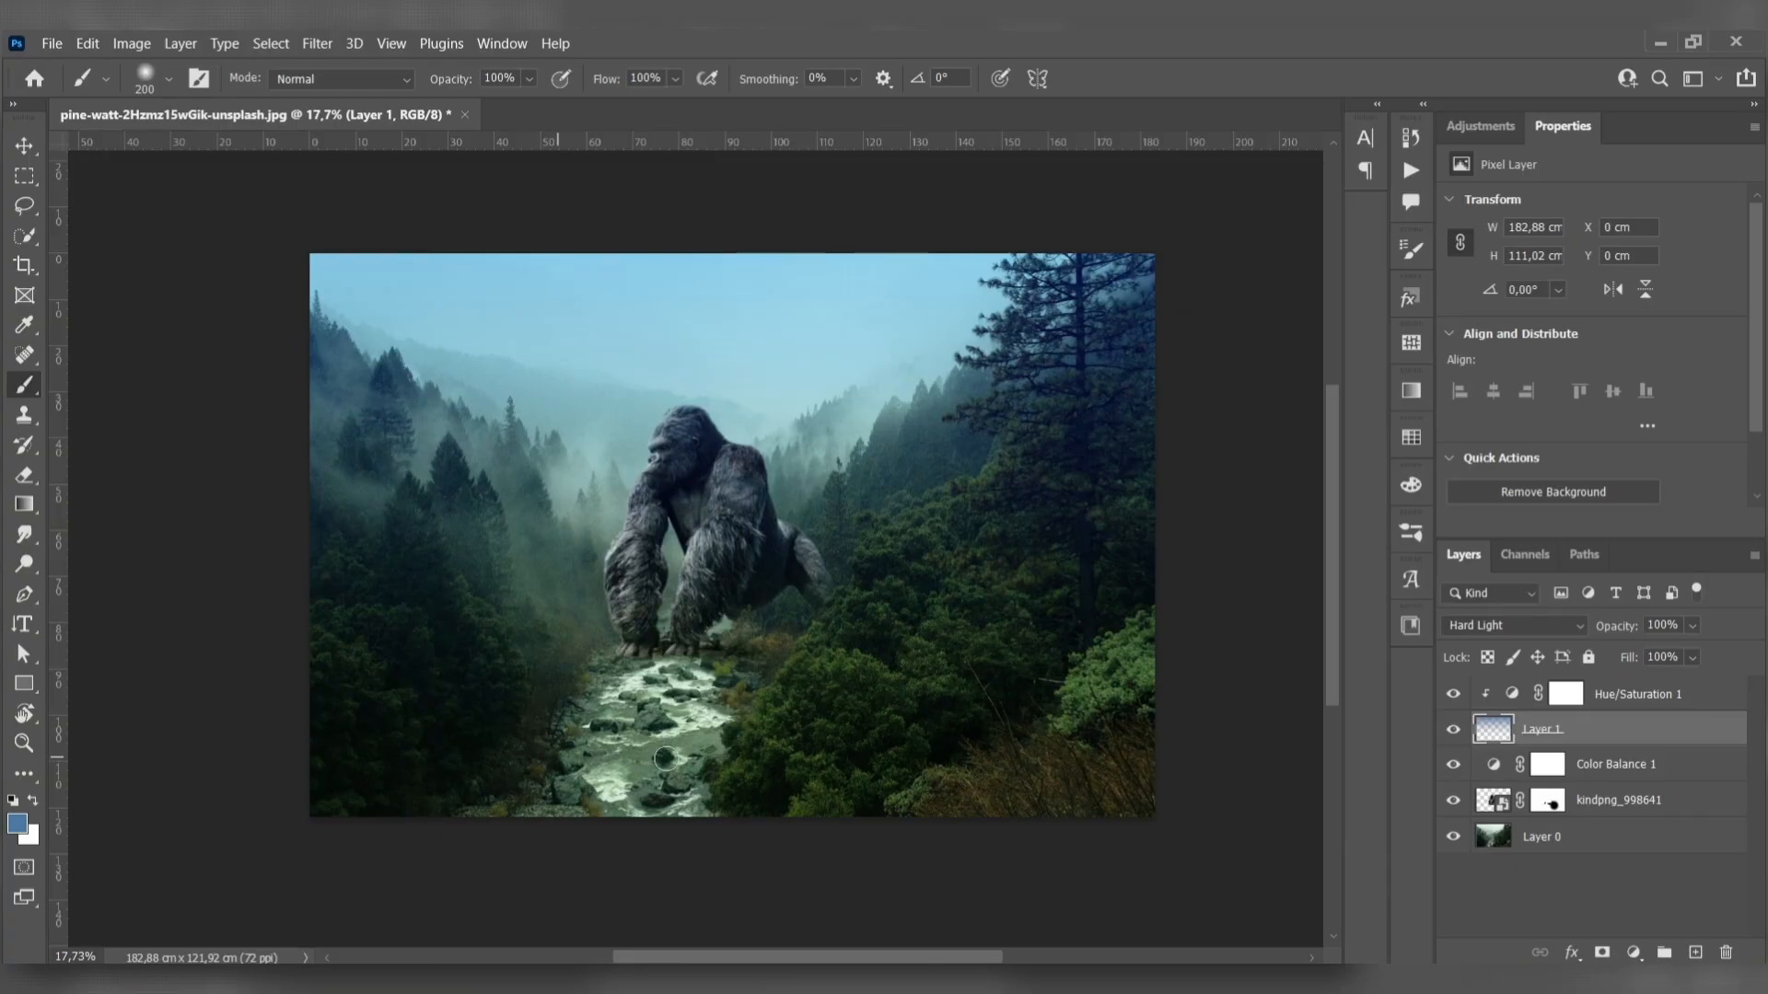
{"action": "left_click", "coordinate": [1566, 696]}
{"action": "left_click", "coordinate": [1584, 730]}
{"action": "left_click", "coordinate": [1602, 952]}
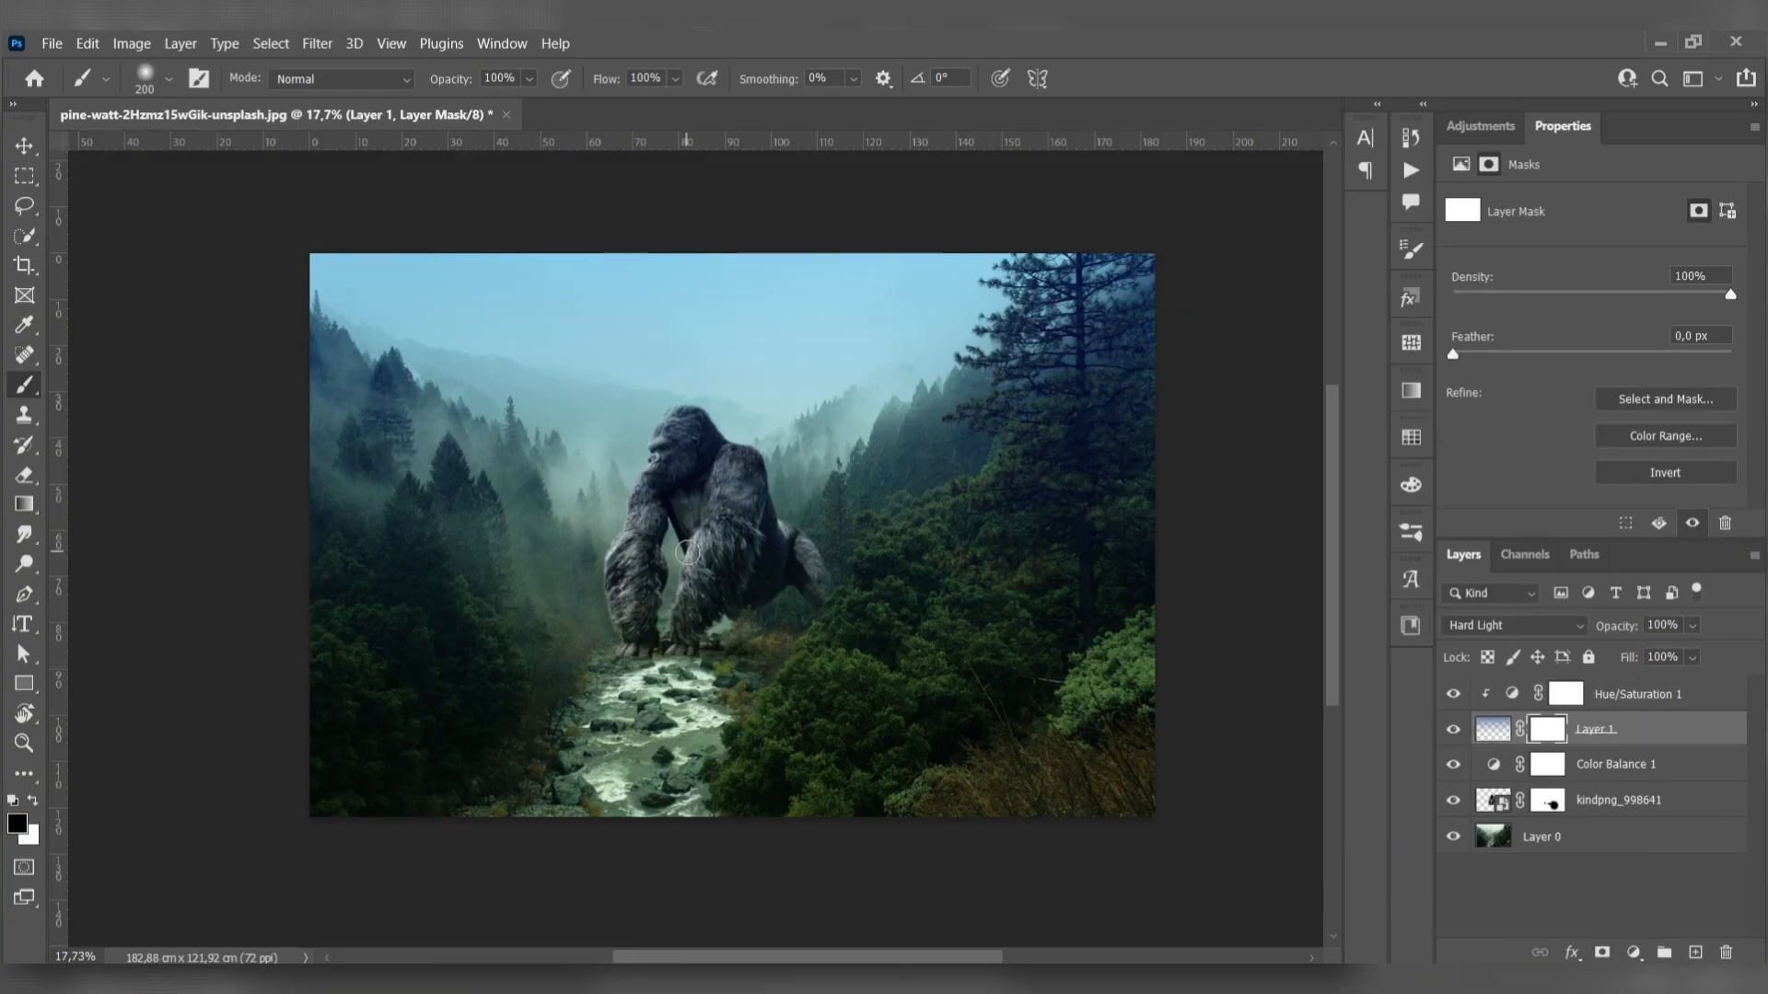
- Paint black over the gorilla on the gradient layer's mask with a 700 px brush at 58% opacity and 68% flow to remove the blue tint
{"action": "key", "text": "bracketright"}
{"action": "key", "text": "bracketright"}
{"action": "key", "text": "bracketright"}
{"action": "key", "text": "bracketright"}
{"action": "key", "text": "bracketright"}
{"action": "key", "text": "bracketright"}
{"action": "key", "text": "bracketright"}
{"action": "key", "text": "bracketright"}
{"action": "key", "text": "bracketright"}
{"action": "key", "text": "bracketright"}
{"action": "left_click_drag", "start_coordinate": [469, 87], "coordinate": [446, 88]}
{"action": "scroll", "coordinate": [665, 598], "scroll_direction": "up", "scroll_amount": 3}
{"action": "key", "text": "bracketleft"}
{"action": "key", "text": "bracketleft"}
{"action": "key", "text": "bracketleft"}
{"action": "key", "text": "bracketleft"}
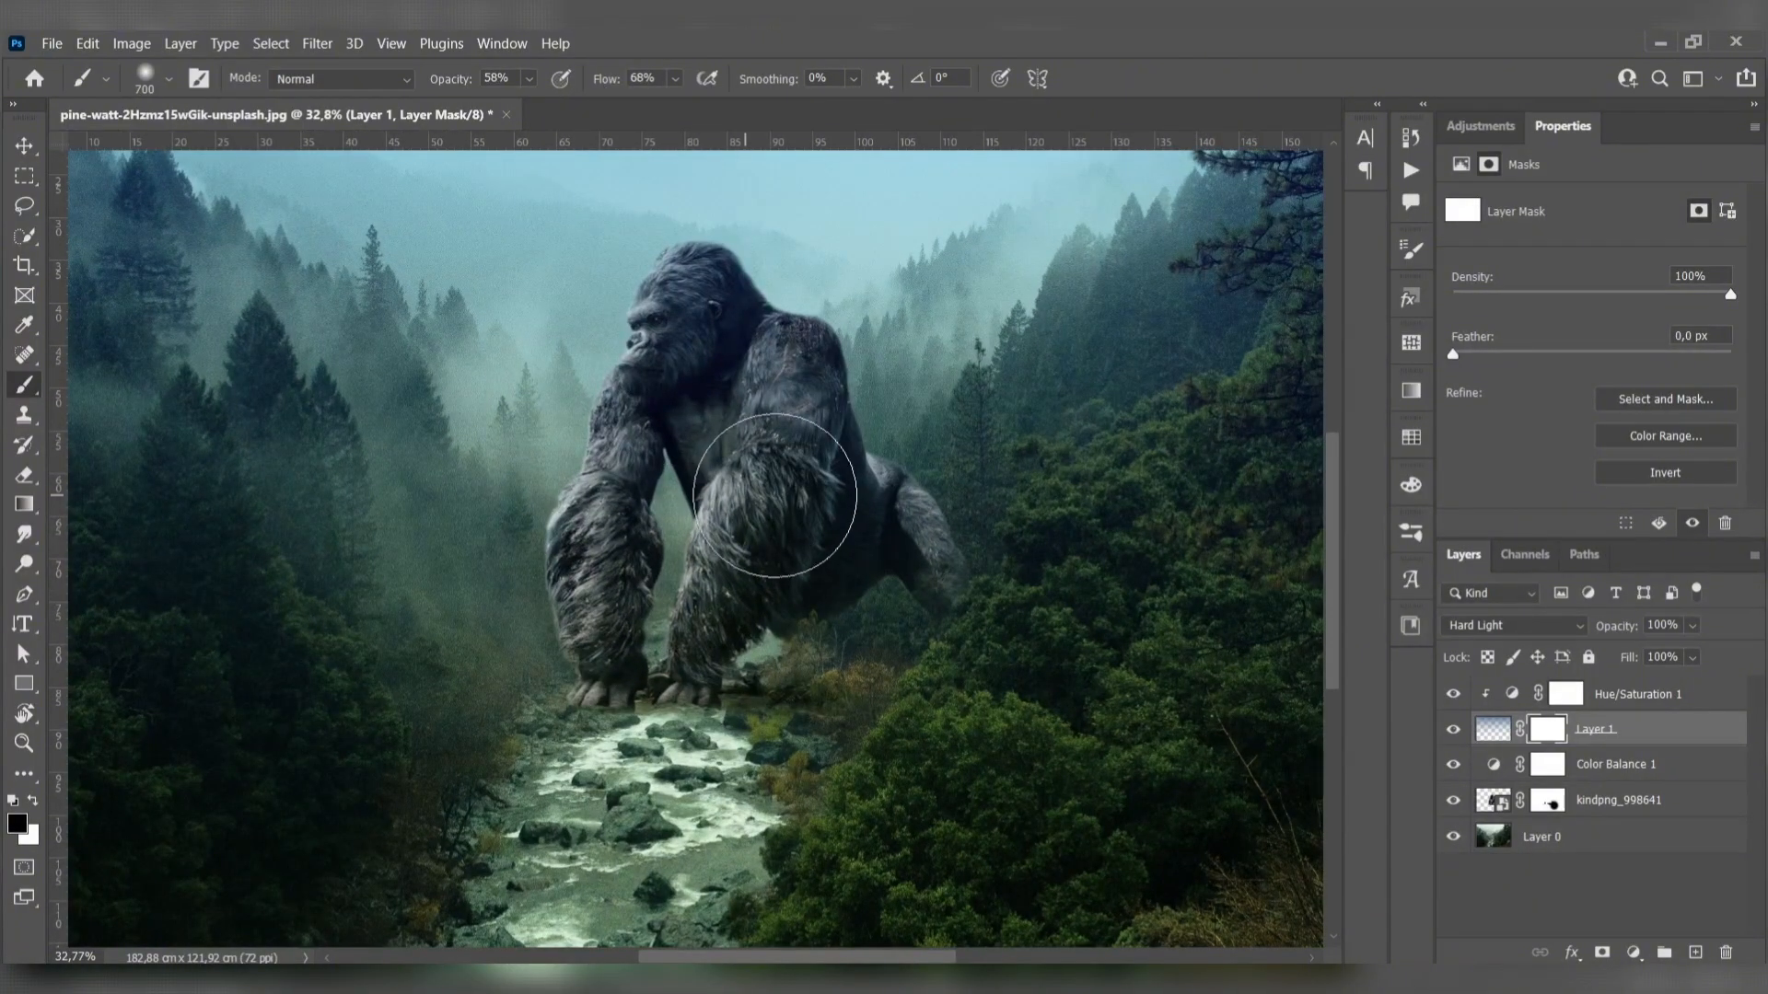
{"action": "left_click", "coordinate": [785, 457]}
{"action": "mouse_move", "coordinate": [784, 457]}
{"action": "left_mouse_down"}
{"action": "mouse_move", "coordinate": [621, 423]}
{"action": "mouse_move", "coordinate": [803, 525]}
{"action": "mouse_move", "coordinate": [814, 496]}
{"action": "mouse_move", "coordinate": [702, 405]}
{"action": "mouse_move", "coordinate": [629, 428]}
{"action": "mouse_move", "coordinate": [602, 616]}
{"action": "left_mouse_up"}
{"action": "scroll", "coordinate": [665, 617], "scroll_direction": "down", "scroll_amount": 2}
{"action": "scroll", "coordinate": [666, 615], "scroll_direction": "down", "scroll_amount": 3}
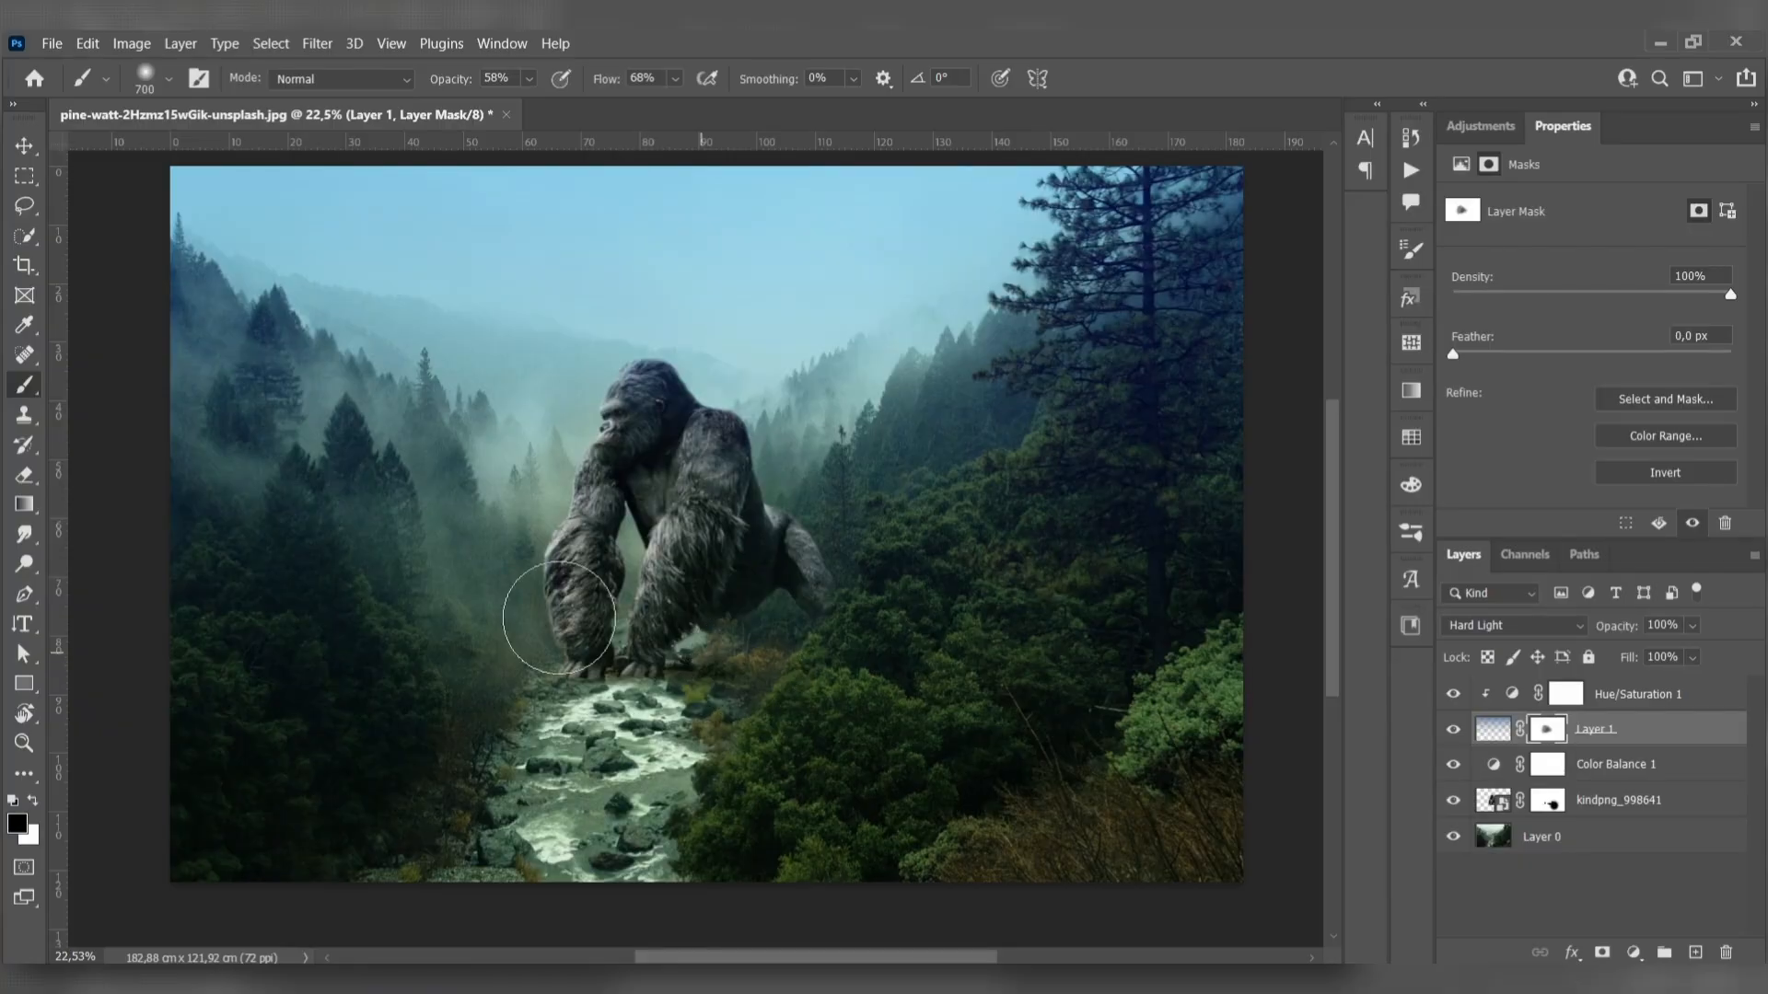
- Create a blank layer directly above Layer 0, behind the gorilla, and activate the Brush tool
{"action": "left_click", "coordinate": [28, 146]}
{"action": "left_click", "coordinate": [85, 549]}
{"action": "left_click_drag", "start_coordinate": [206, 599], "coordinate": [226, 598]}
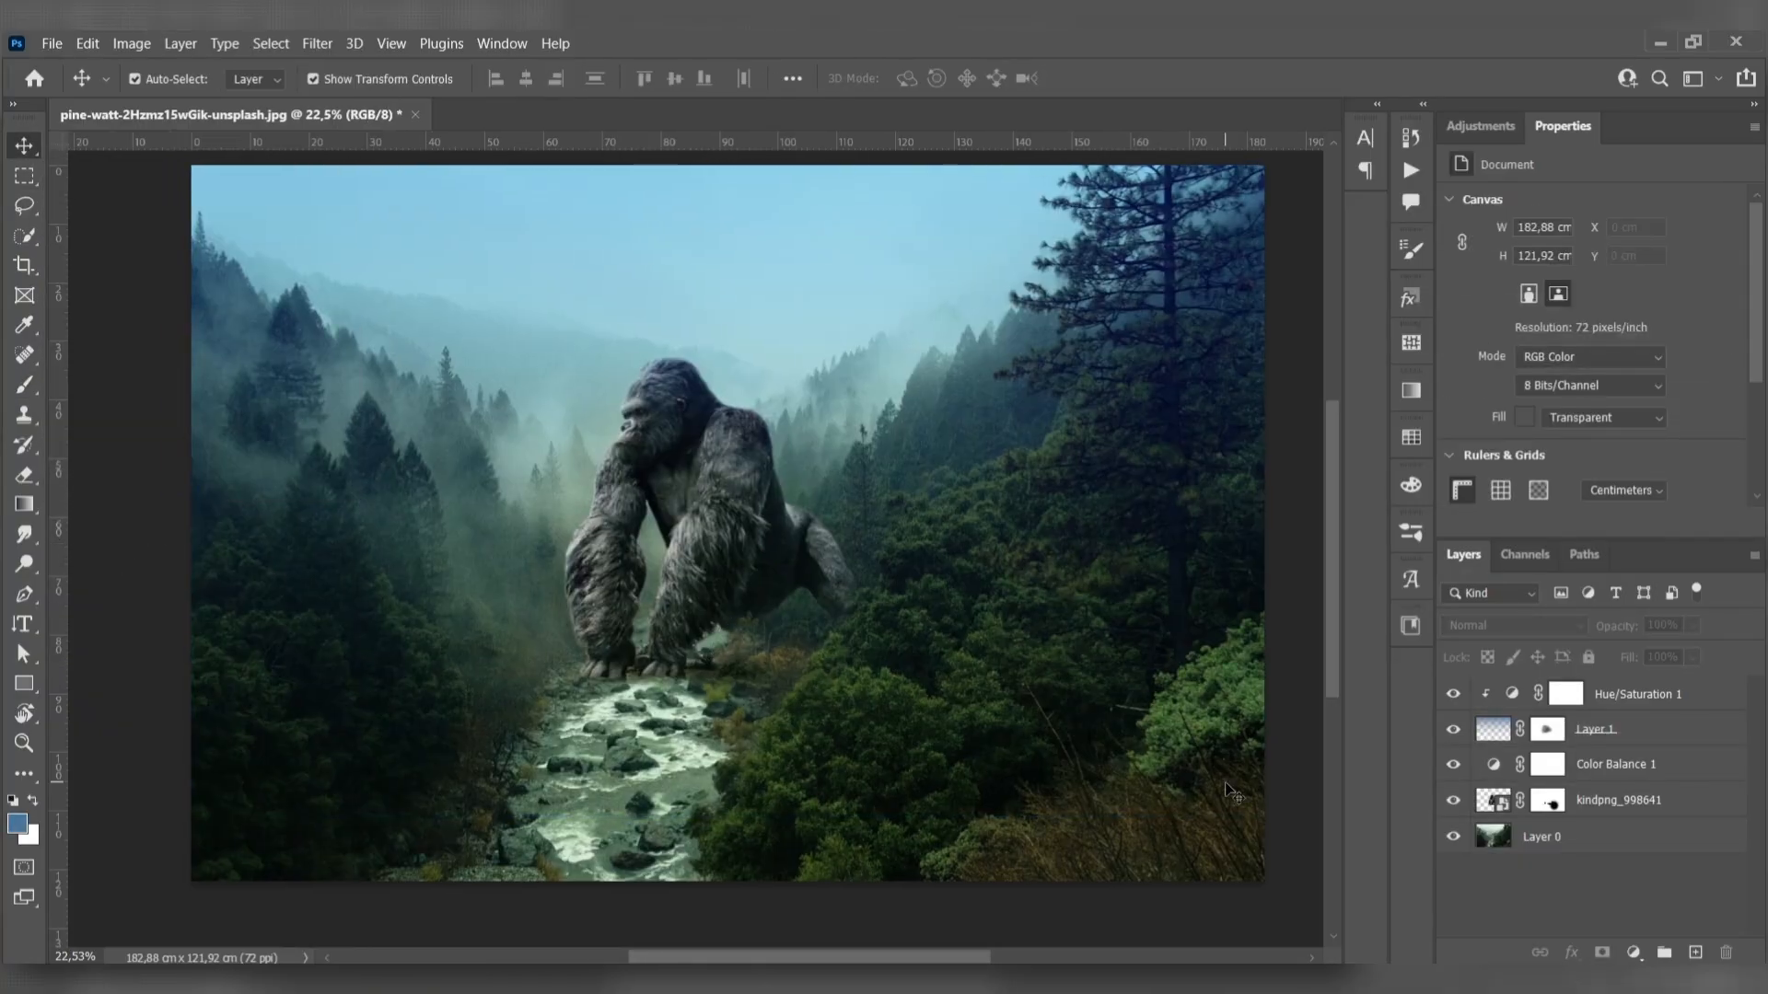
{"action": "left_click", "coordinate": [1614, 838]}
{"action": "left_click", "coordinate": [1696, 953]}
{"action": "left_click", "coordinate": [25, 385]}
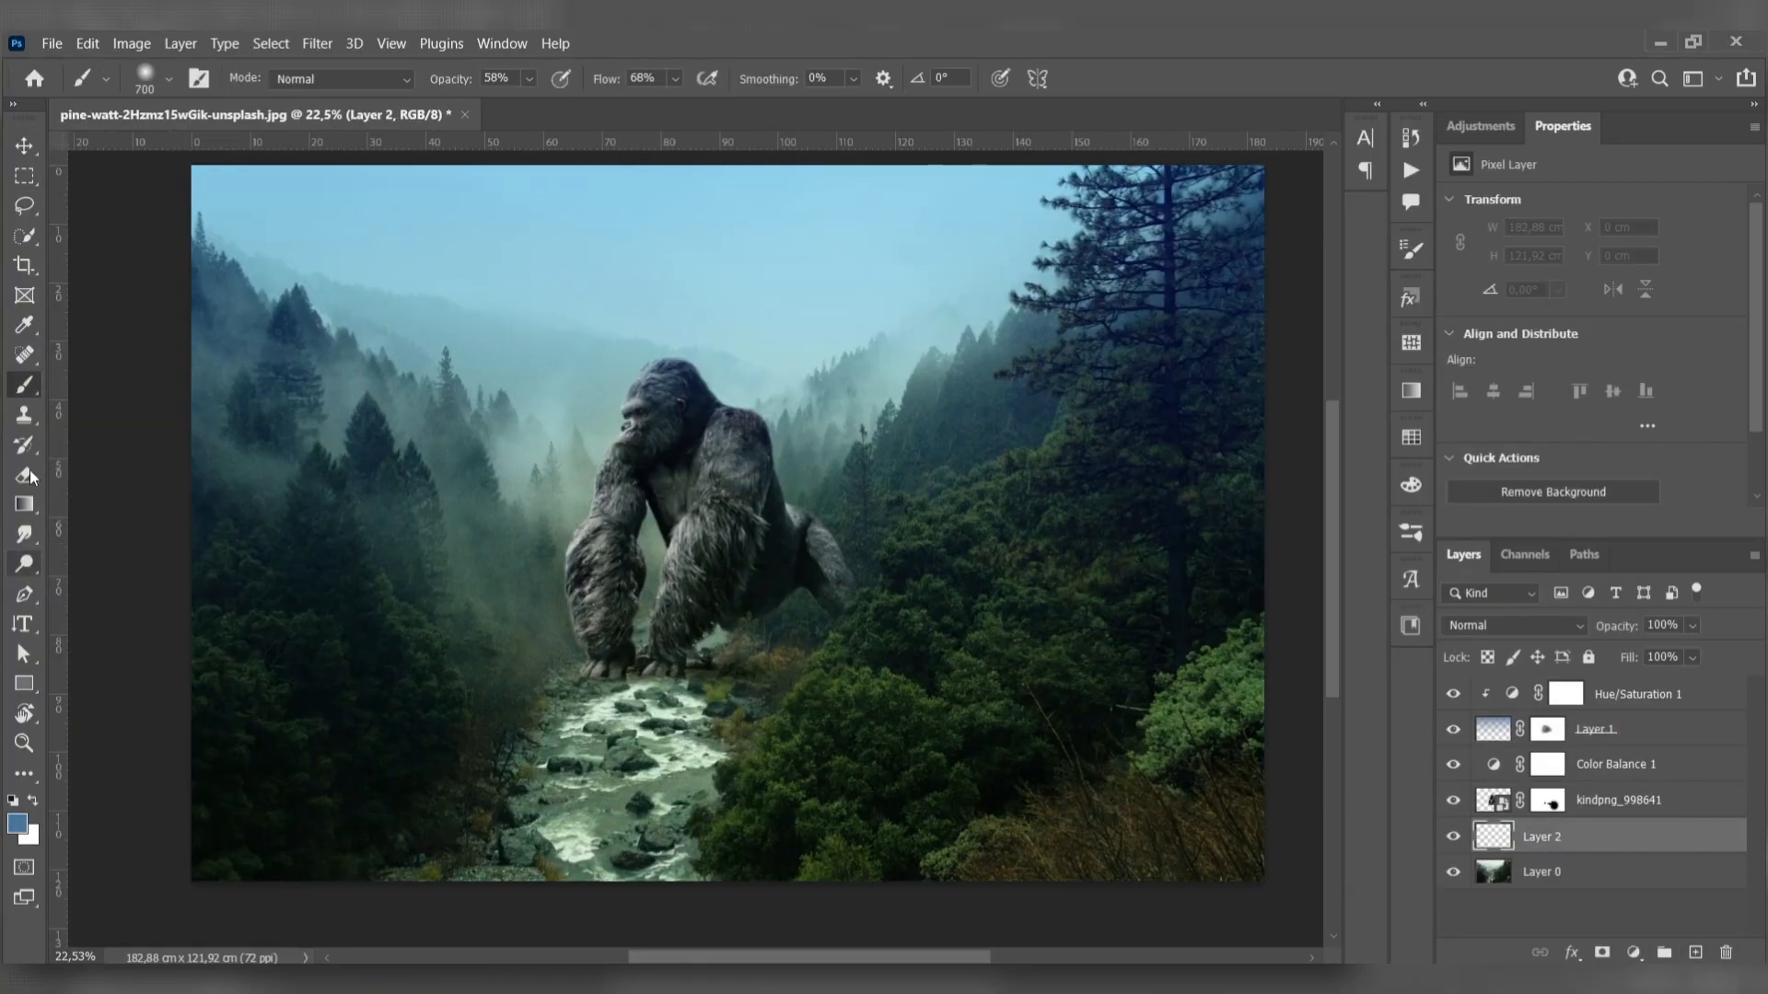
- Set the foreground colour to black (000000) for the brush
{"action": "left_click", "coordinate": [170, 81]}
{"action": "left_click", "coordinate": [169, 84]}
{"action": "left_click", "coordinate": [23, 824]}
{"action": "type", "text": "000000"}
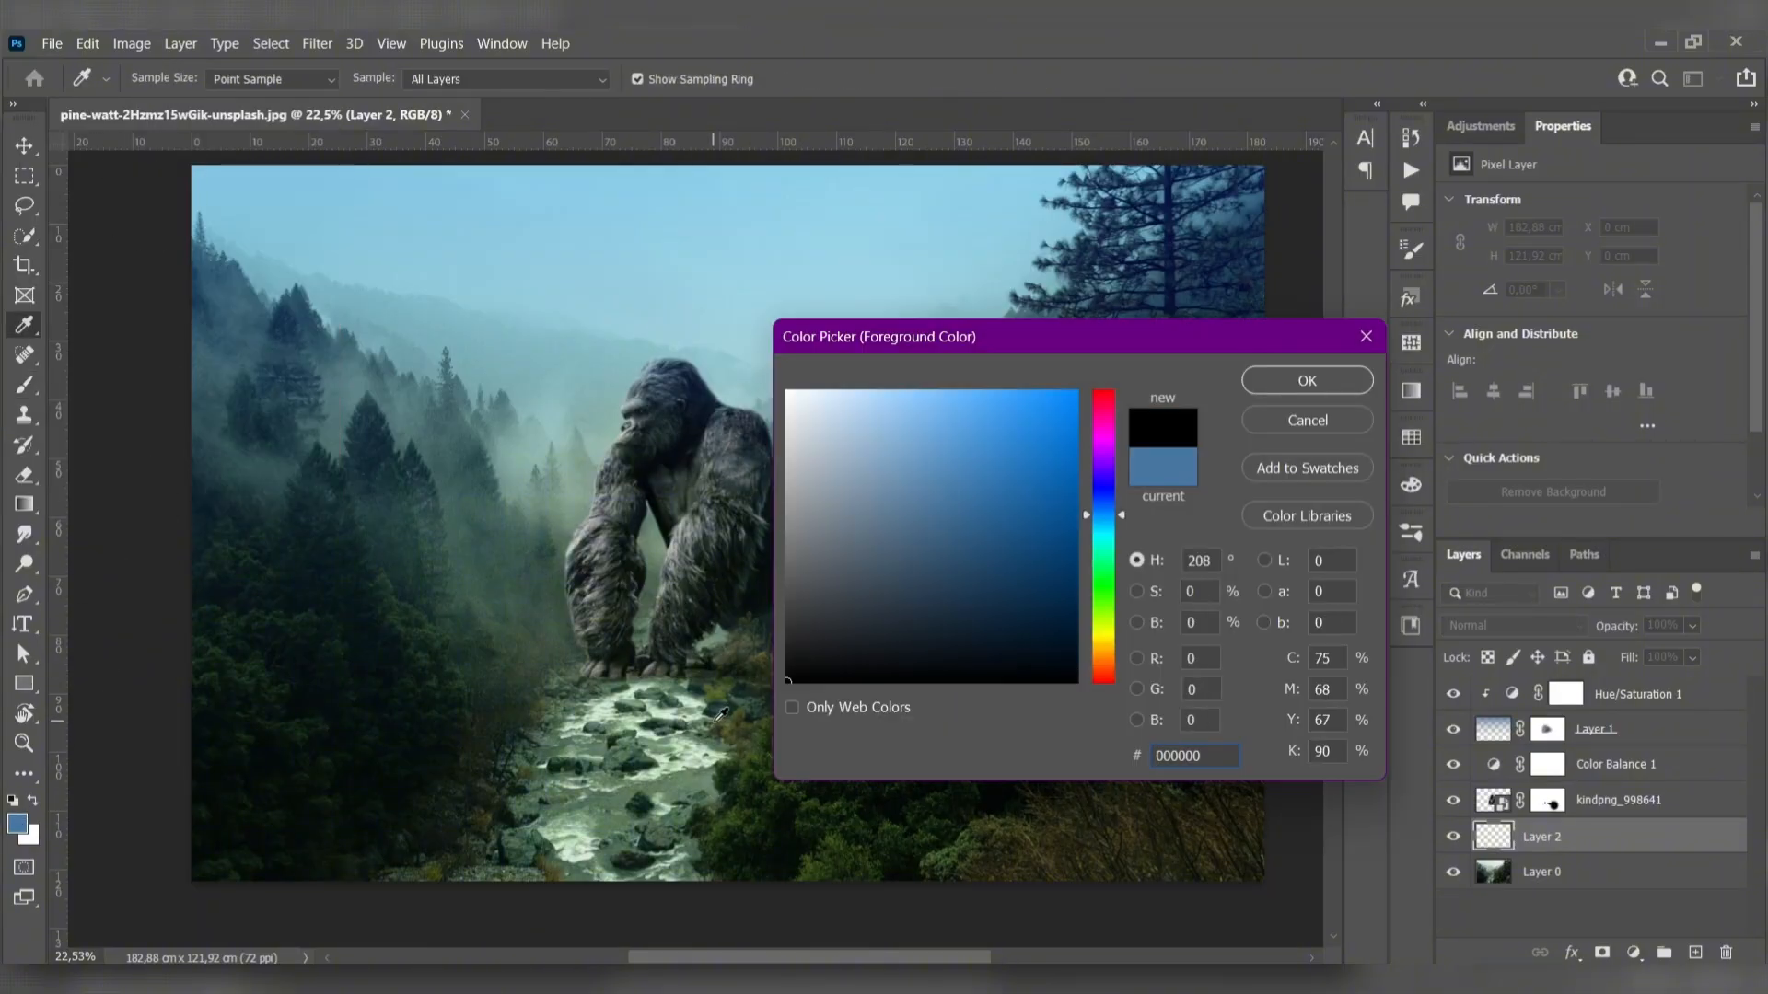
{"action": "left_click", "coordinate": [1342, 380]}
- Place a soft black shadow spot beneath the gorilla on Layer 2 with the brush at 100% opacity and 100% flow
{"action": "left_click", "coordinate": [773, 648]}
{"action": "key", "text": "ctrl+z"}
{"action": "left_click", "coordinate": [515, 81]}
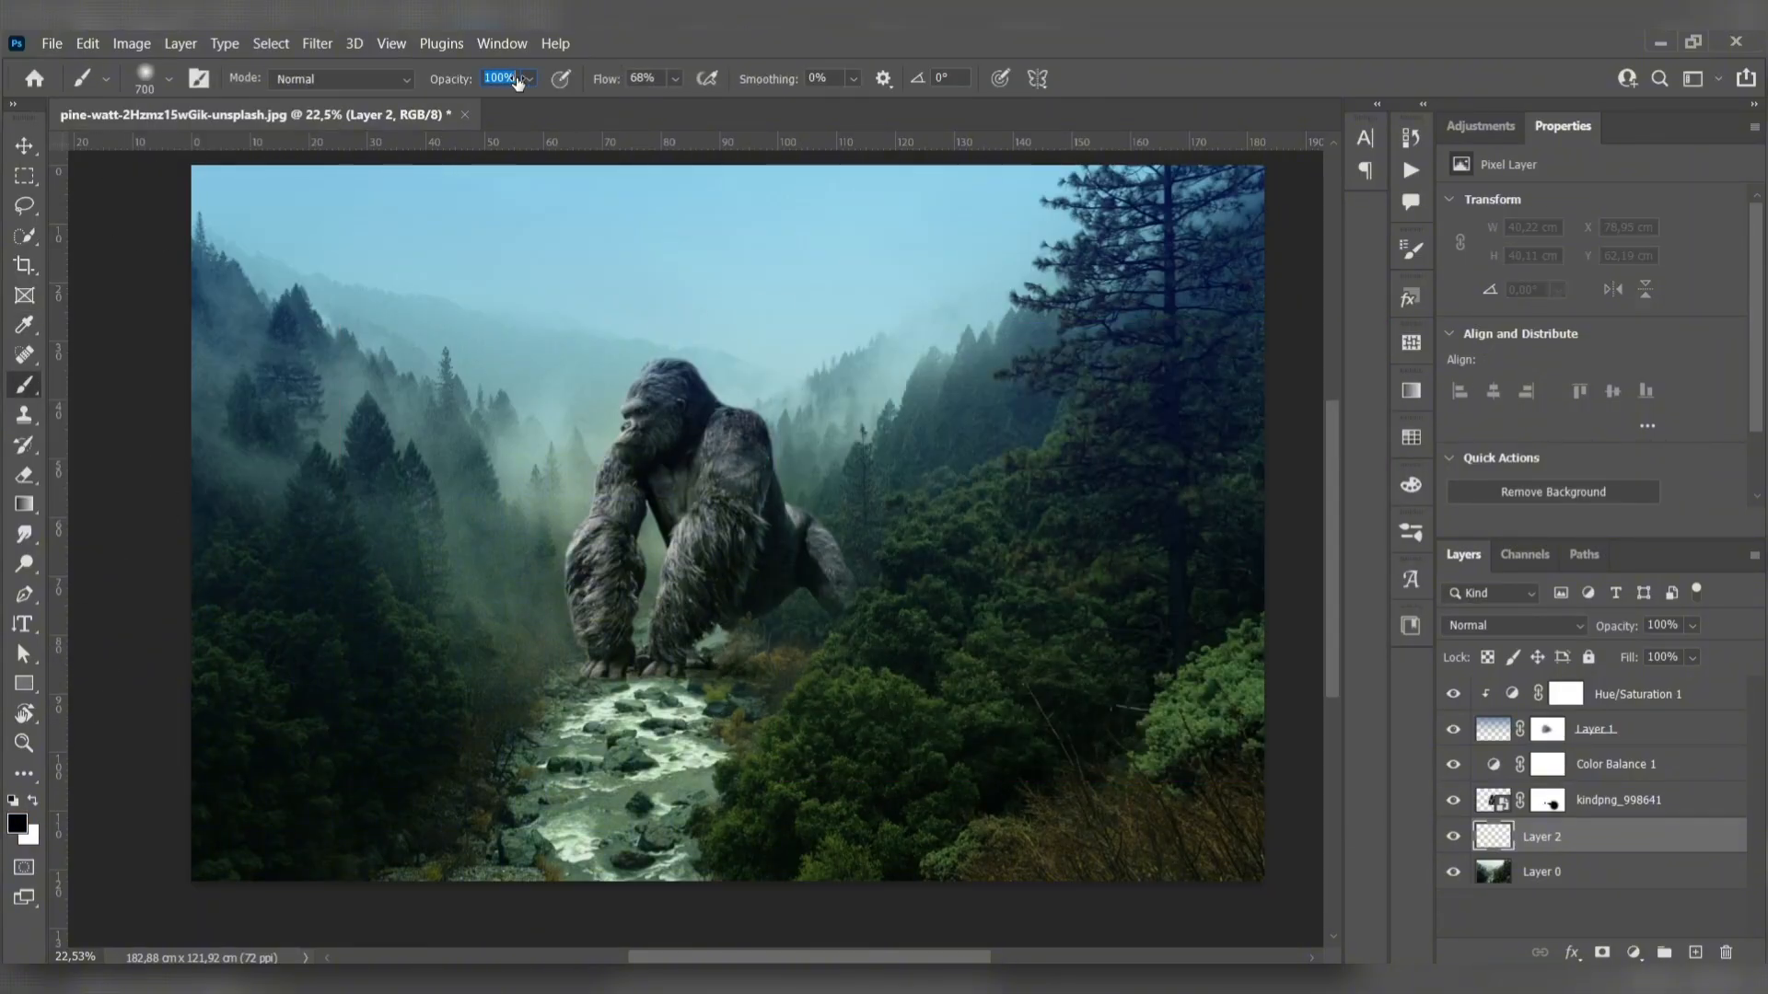
{"action": "left_click", "coordinate": [659, 81]}
{"action": "left_click", "coordinate": [784, 659]}
- Transform the shadow spot to about 133% width, 37% height and -12.8° rotation, laying it flat beneath the gorilla
{"action": "left_click", "coordinate": [25, 146]}
{"action": "scroll", "coordinate": [717, 589], "scroll_direction": "up", "scroll_amount": 2}
{"action": "mouse_move", "coordinate": [797, 537]}
{"action": "left_mouse_down"}
{"action": "mouse_move", "coordinate": [797, 719]}
{"action": "mouse_move", "coordinate": [817, 668]}
{"action": "mouse_move", "coordinate": [802, 678]}
{"action": "left_mouse_up"}
{"action": "left_click_drag", "start_coordinate": [951, 615], "coordinate": [934, 580]}
{"action": "left_click_drag", "start_coordinate": [844, 658], "coordinate": [1019, 618]}
{"action": "left_click_drag", "start_coordinate": [890, 660], "coordinate": [832, 656]}
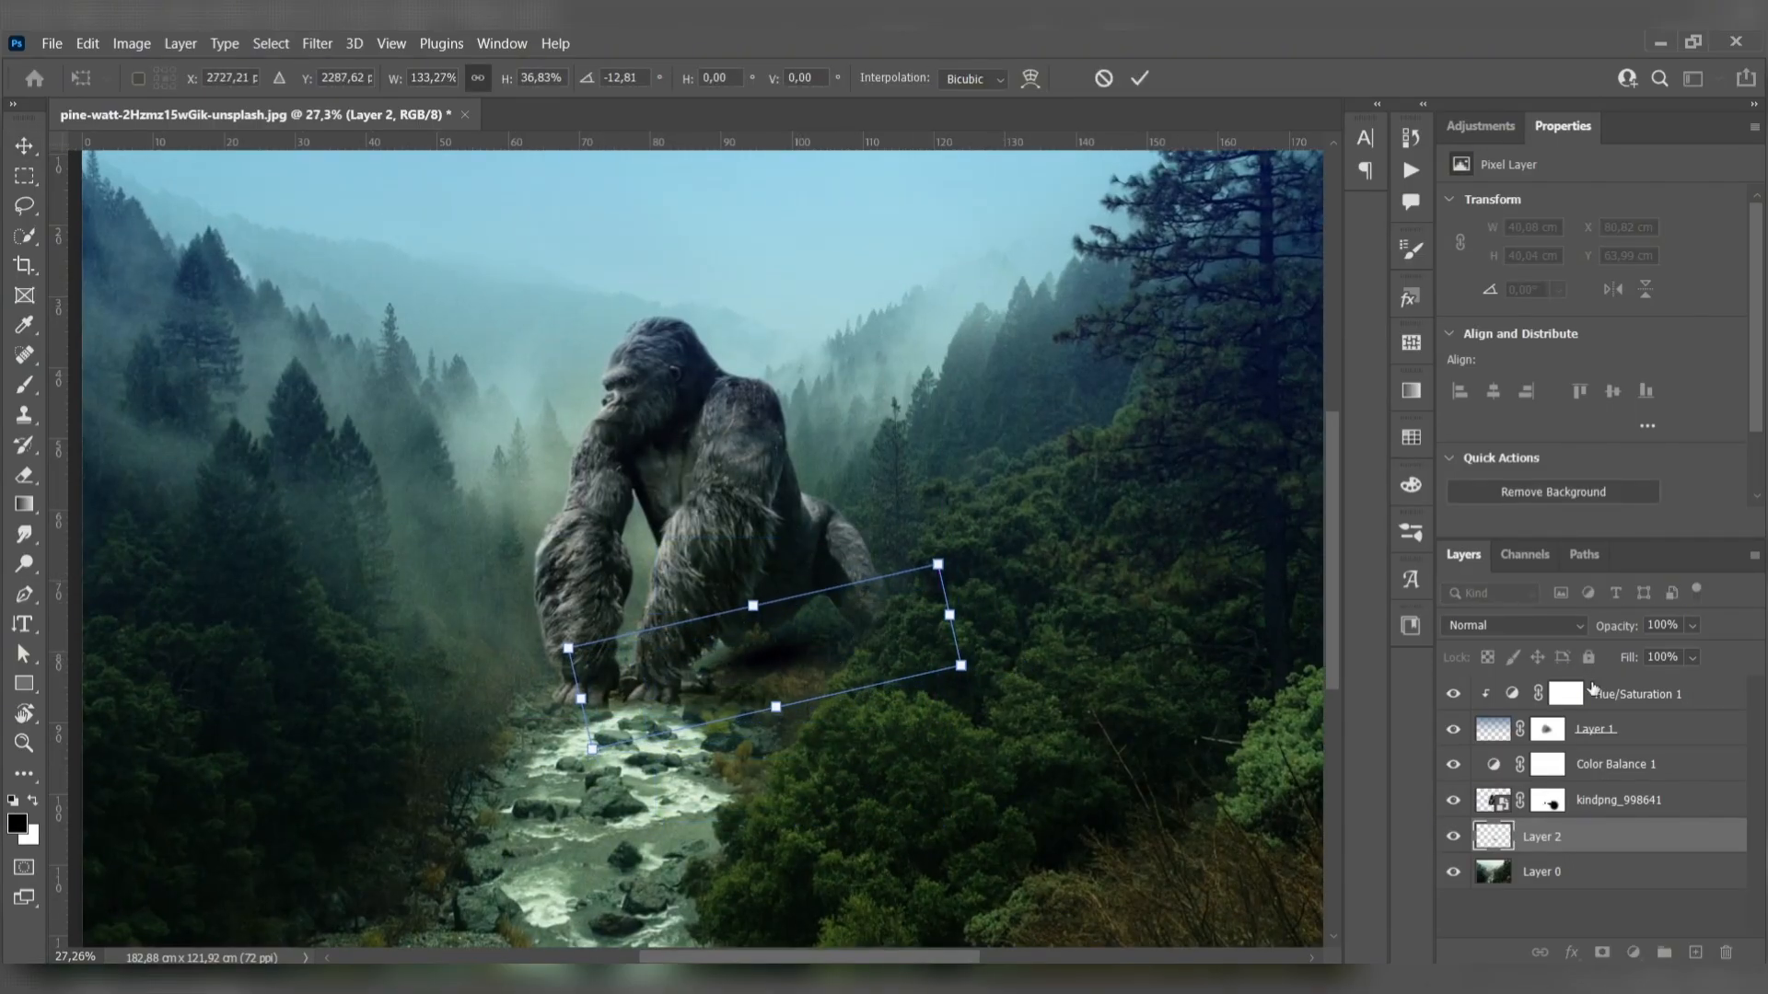
{"action": "key", "text": "Return"}
- Lower the opacity of the shadow layer, Layer 2, to 72%
{"action": "left_click_drag", "start_coordinate": [1617, 630], "coordinate": [1605, 629]}
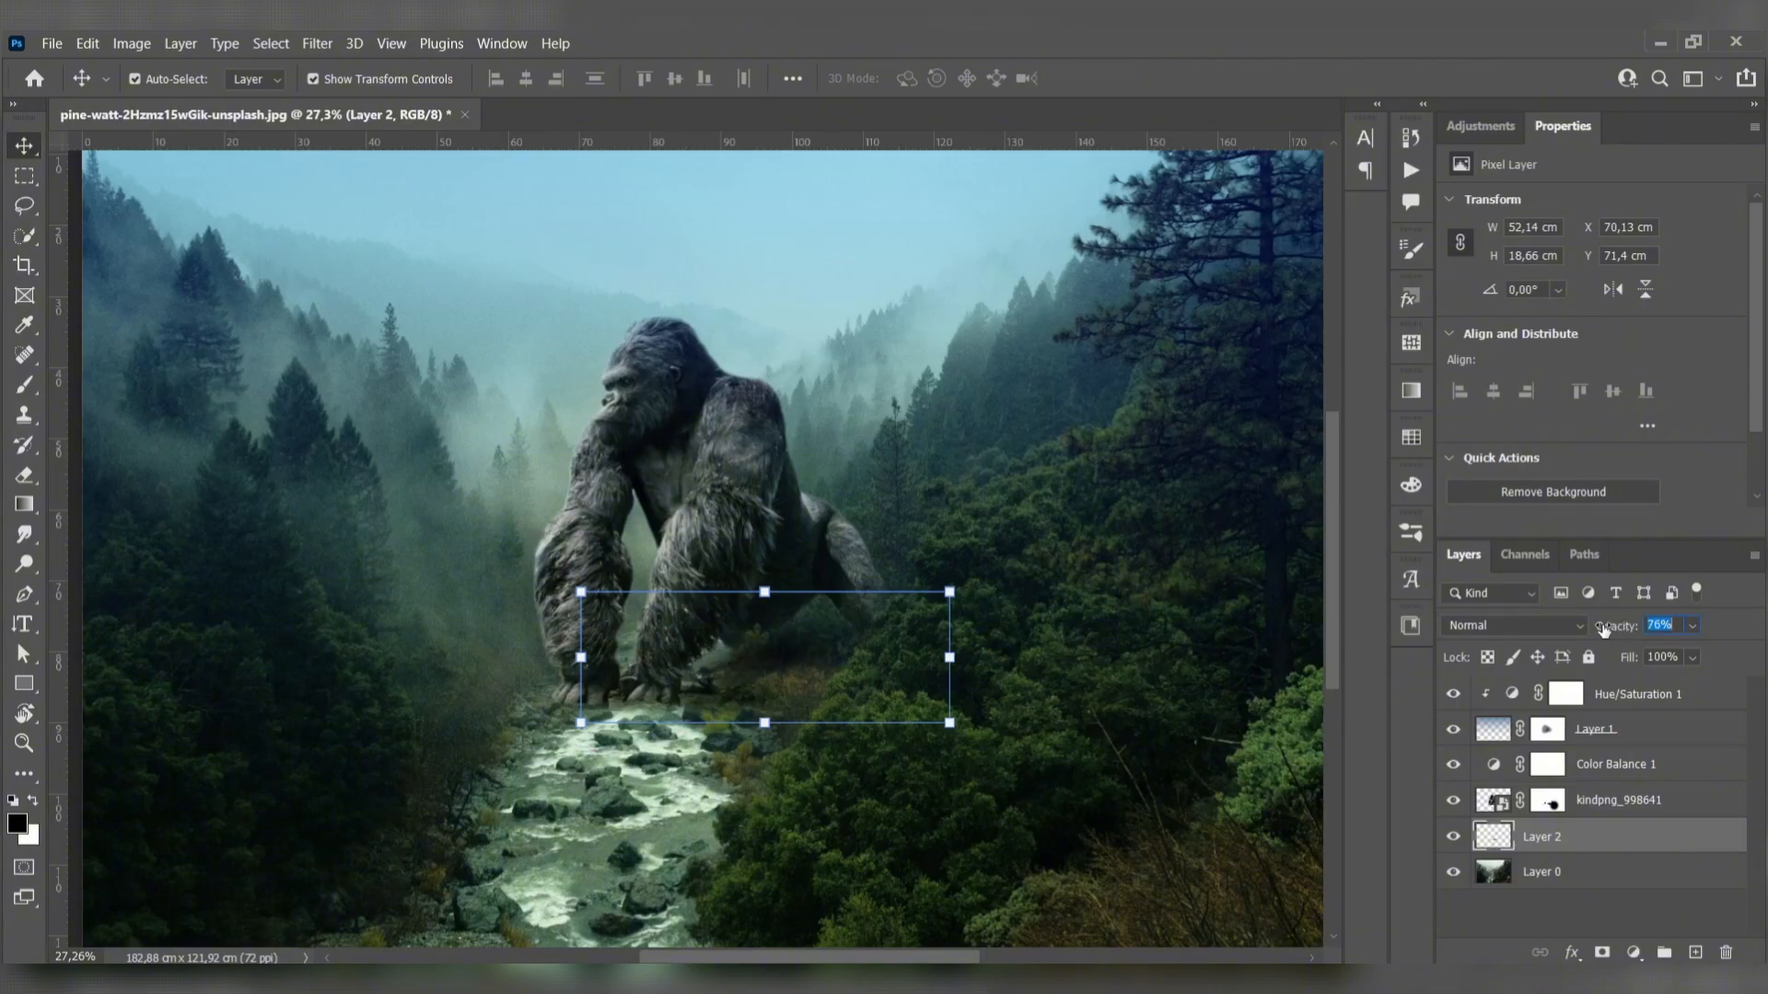
{"action": "left_click", "coordinate": [472, 411]}
{"action": "scroll", "coordinate": [710, 644], "scroll_direction": "up", "scroll_amount": 8}
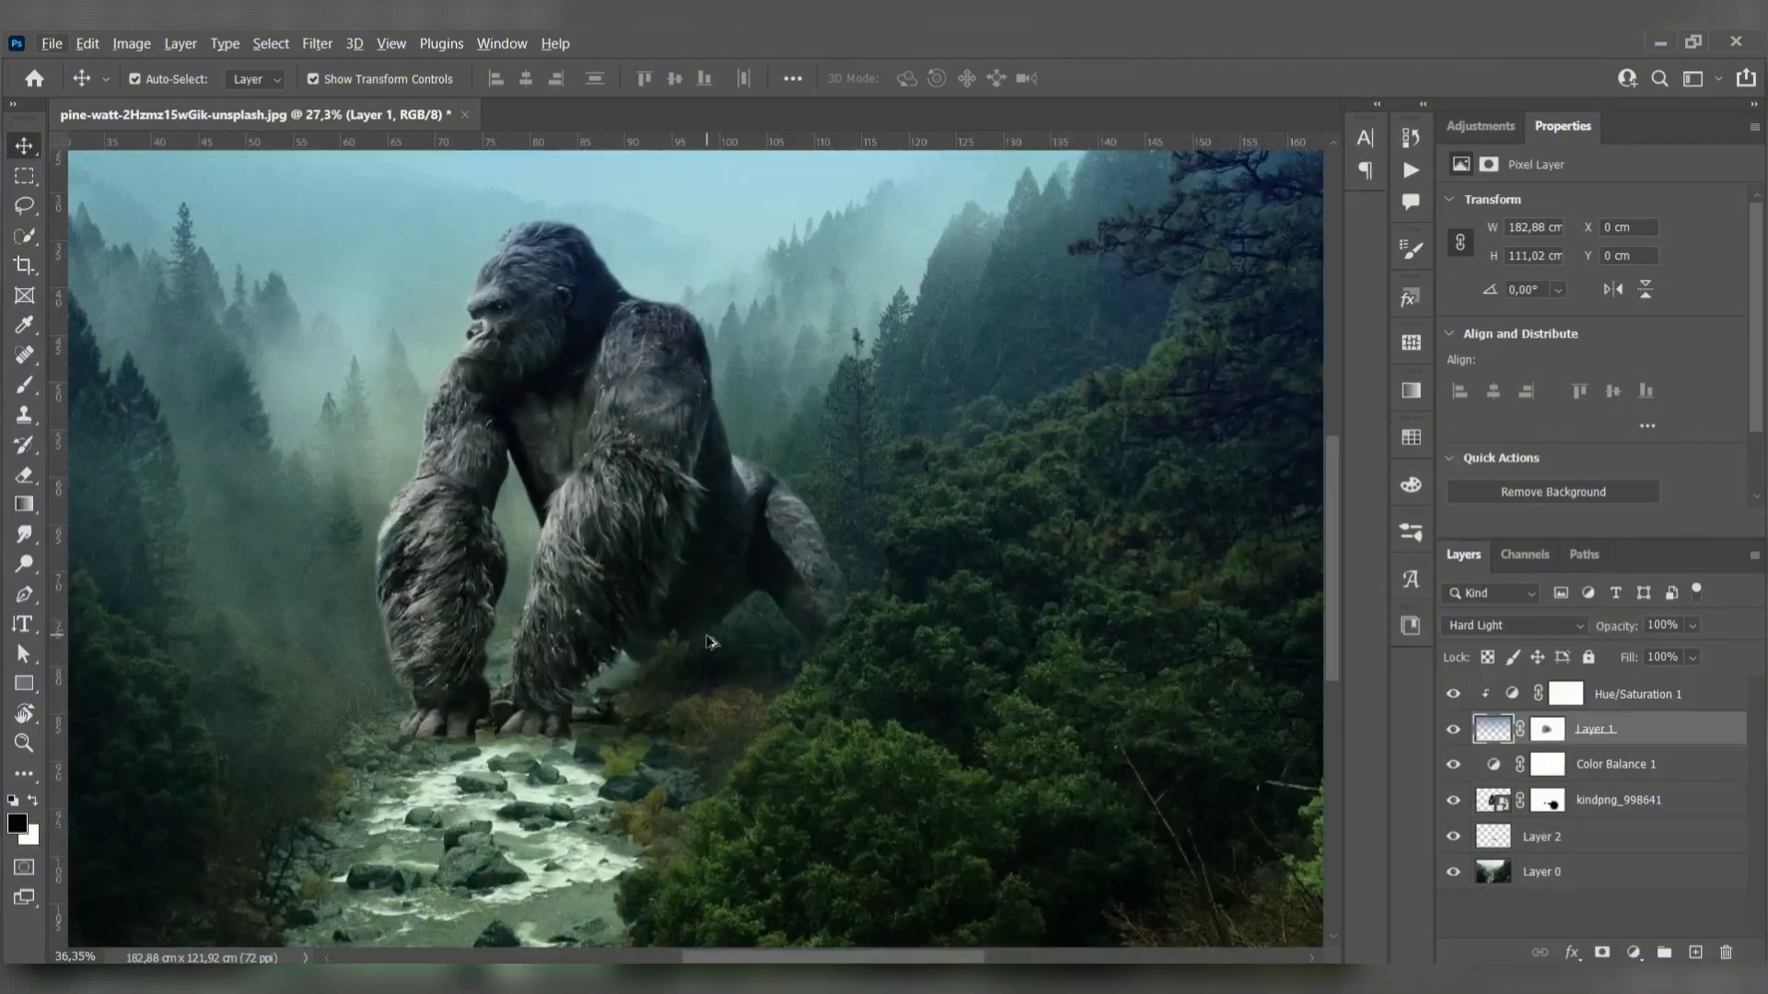
- Touch up the gorilla layer's mask beside the front foot with a black 60 px brush and deselect the layer
{"action": "left_click", "coordinate": [1502, 867]}
{"action": "left_click", "coordinate": [1489, 802]}
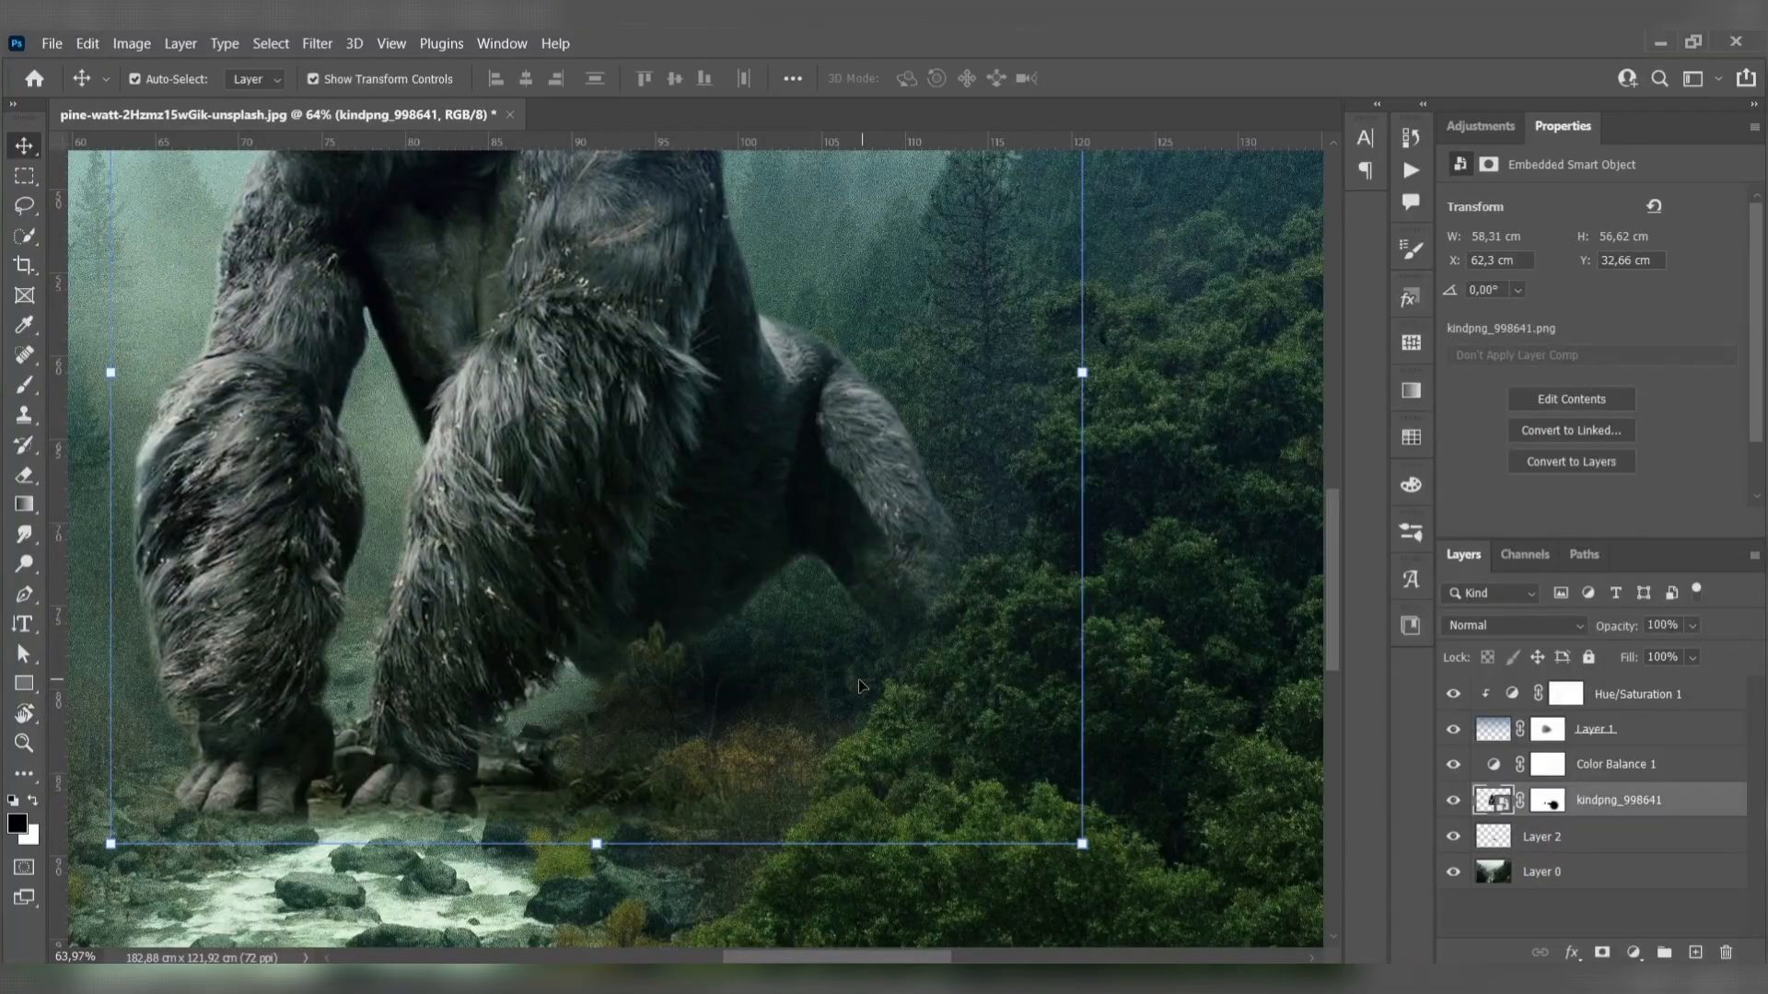
{"action": "left_click", "coordinate": [1547, 801]}
{"action": "key", "text": "b"}
{"action": "key", "text": "bracketleft"}
{"action": "key", "text": "bracketleft"}
{"action": "key", "text": "bracketleft"}
{"action": "key", "text": "bracketleft"}
{"action": "key", "text": "bracketleft"}
{"action": "key", "text": "bracketleft"}
{"action": "key", "text": "bracketleft"}
{"action": "key", "text": "bracketleft"}
{"action": "key", "text": "bracketleft"}
{"action": "key", "text": "bracketleft"}
{"action": "key", "text": "bracketleft"}
{"action": "key", "text": "bracketleft"}
{"action": "key", "text": "bracketleft"}
{"action": "key", "text": "bracketleft"}
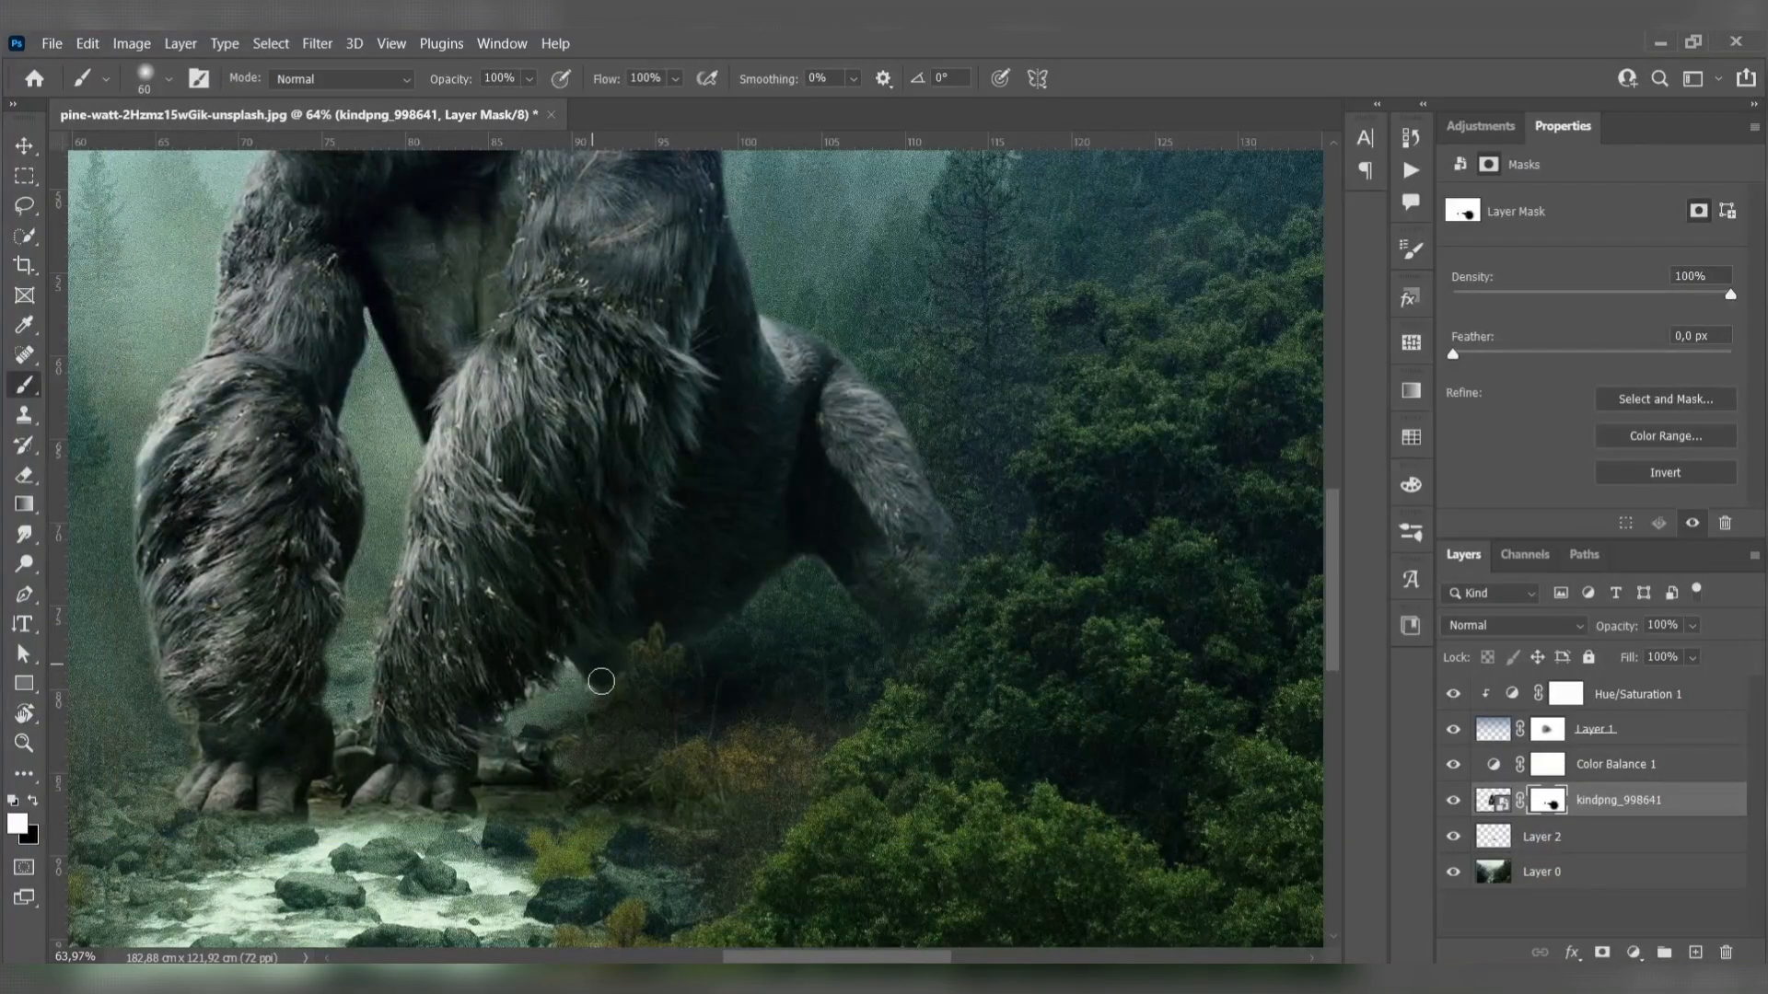
{"action": "scroll", "coordinate": [577, 689], "scroll_direction": "down", "scroll_amount": 8}
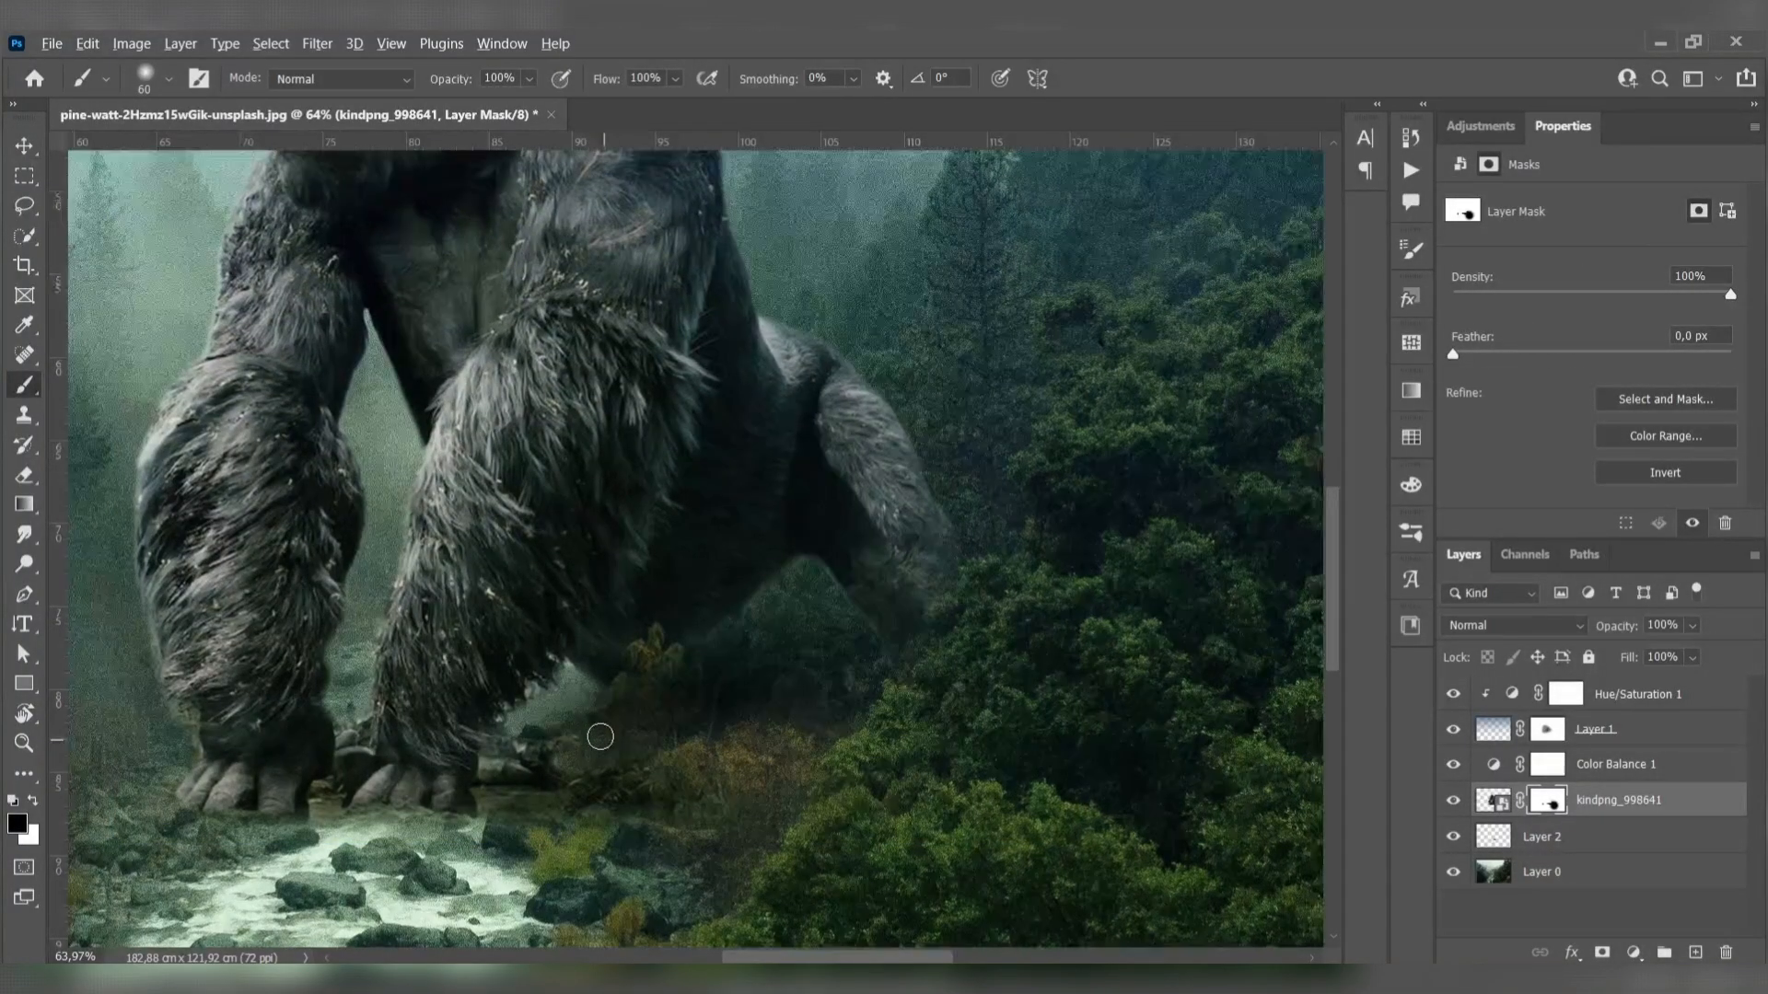
{"action": "key", "text": "v"}
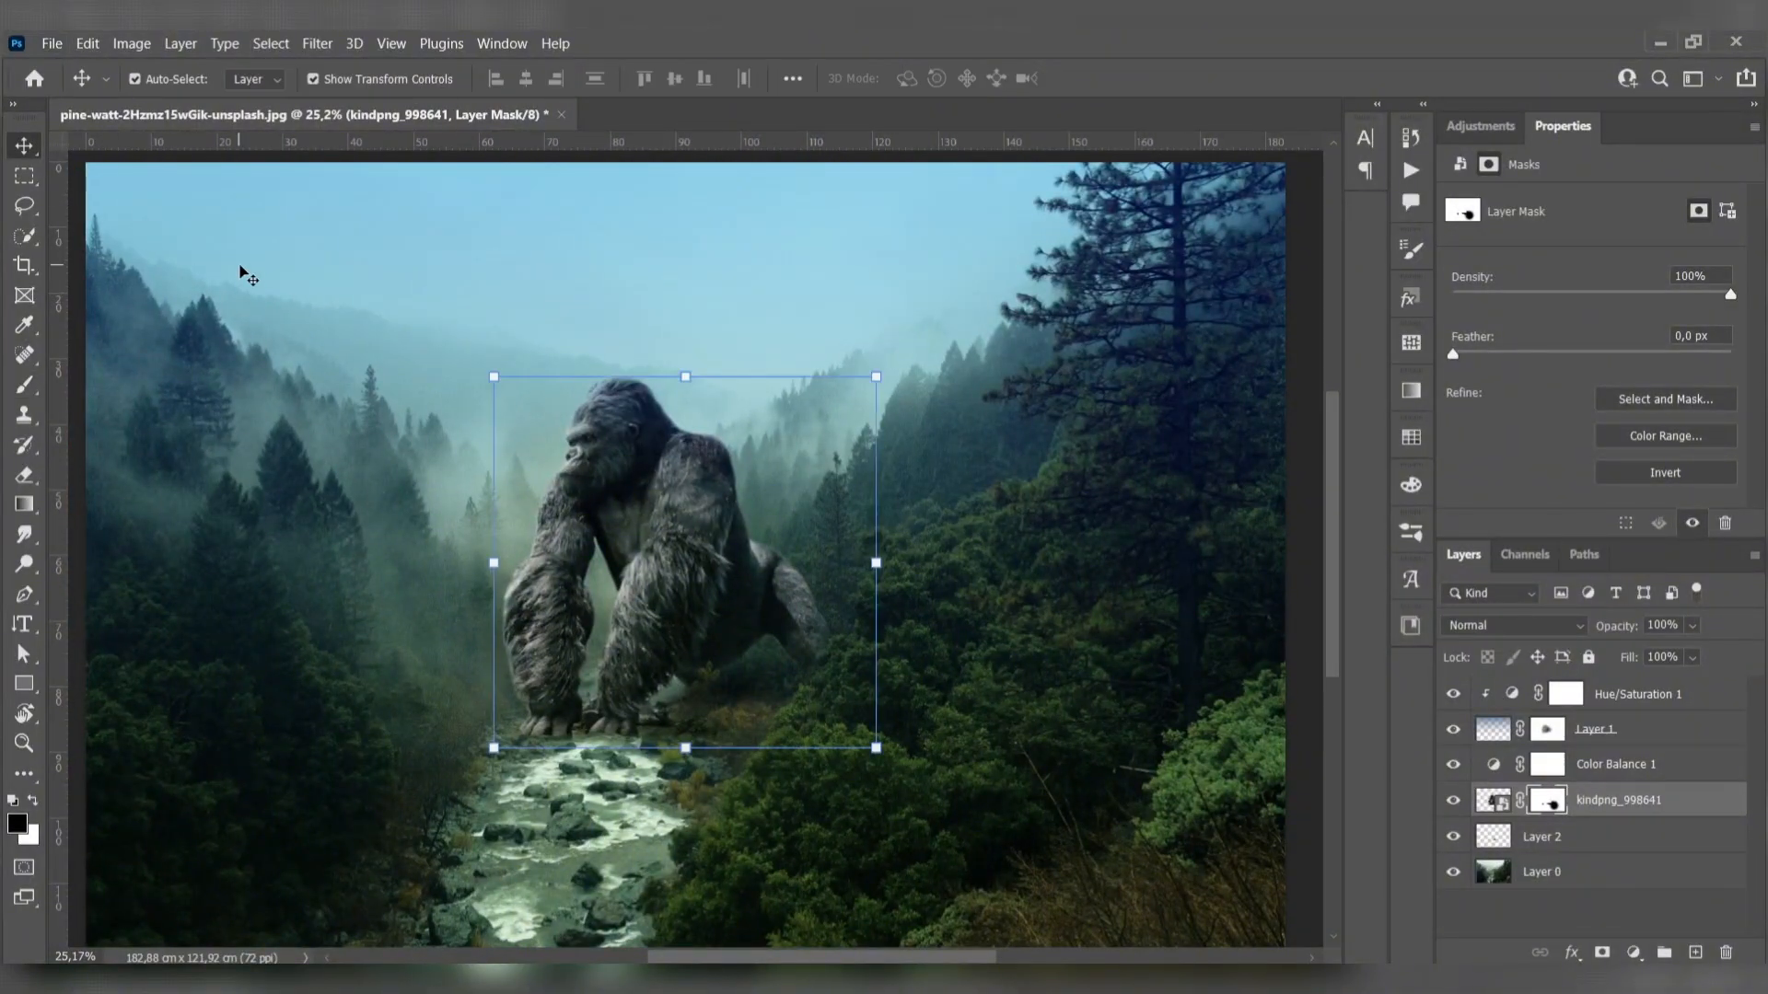
{"action": "scroll", "coordinate": [661, 462], "scroll_direction": "down", "scroll_amount": 1}
{"action": "left_click_drag", "start_coordinate": [734, 498], "coordinate": [764, 478]}
{"action": "left_click", "coordinate": [133, 459]}
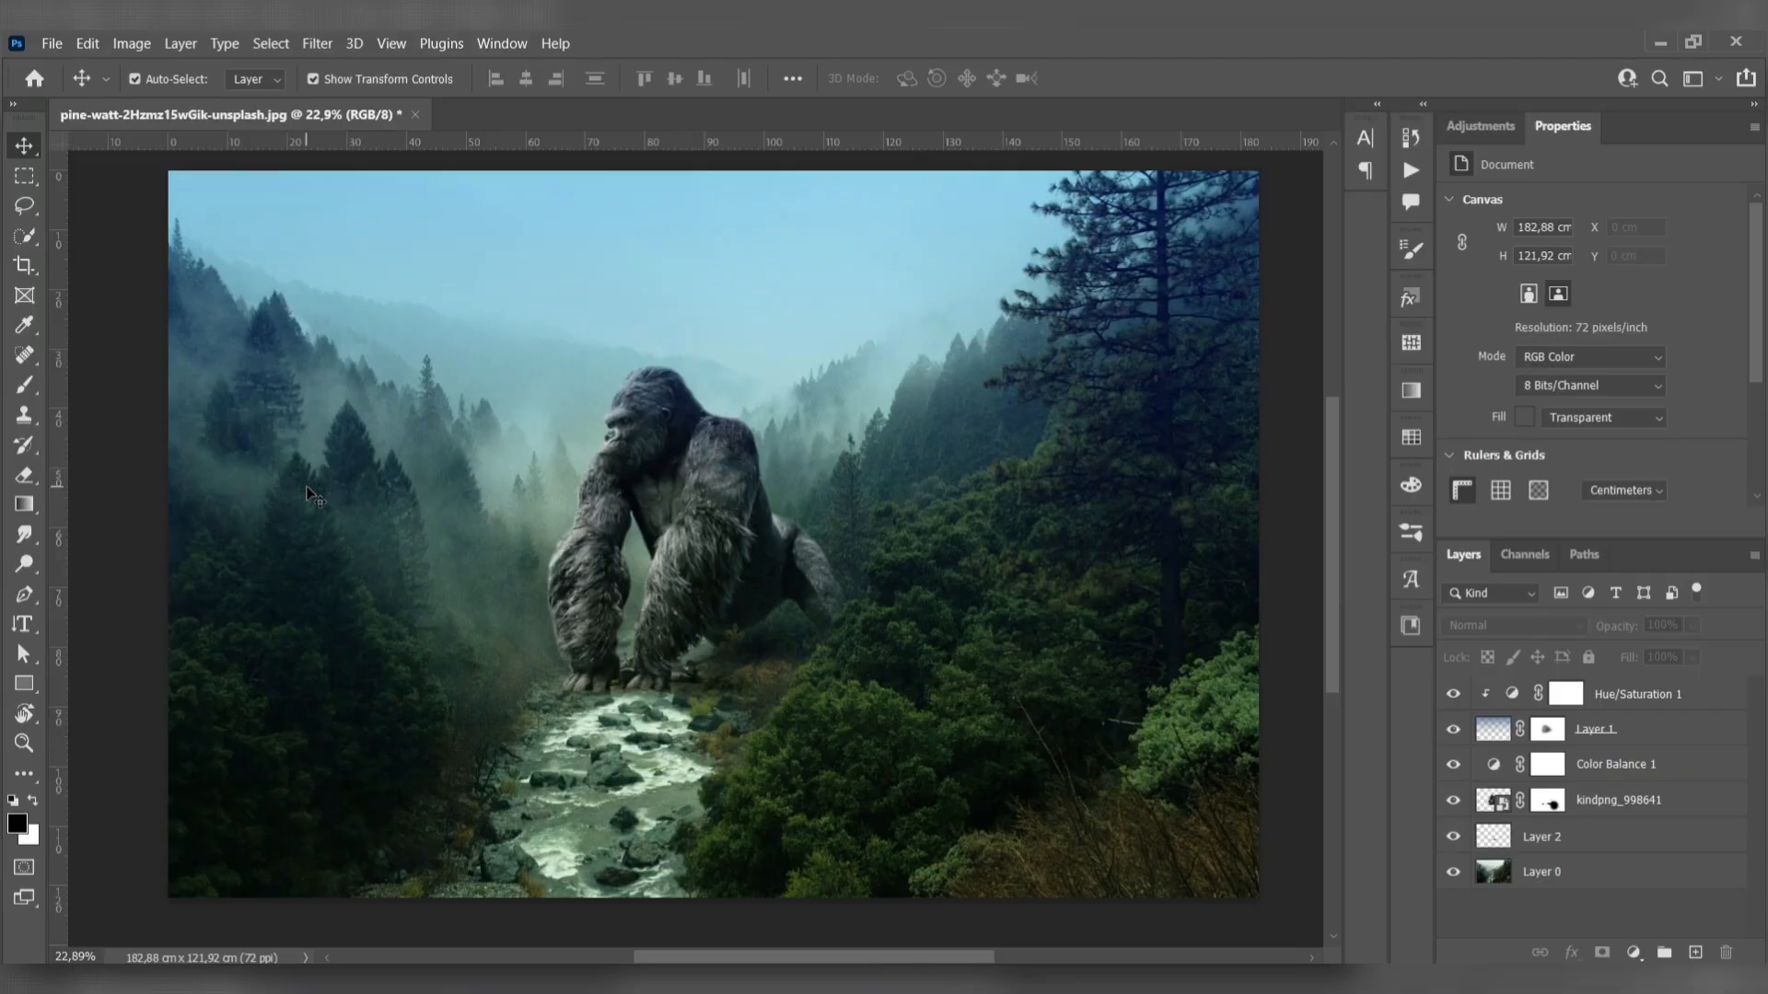
- Paint more black shadow under the gorilla's body on Layer 2 with a 250 px brush
{"action": "scroll", "coordinate": [553, 516], "scroll_direction": "up", "scroll_amount": 3}
{"action": "left_click", "coordinate": [1534, 847]}
{"action": "scroll", "coordinate": [979, 789], "scroll_direction": "up", "scroll_amount": 6}
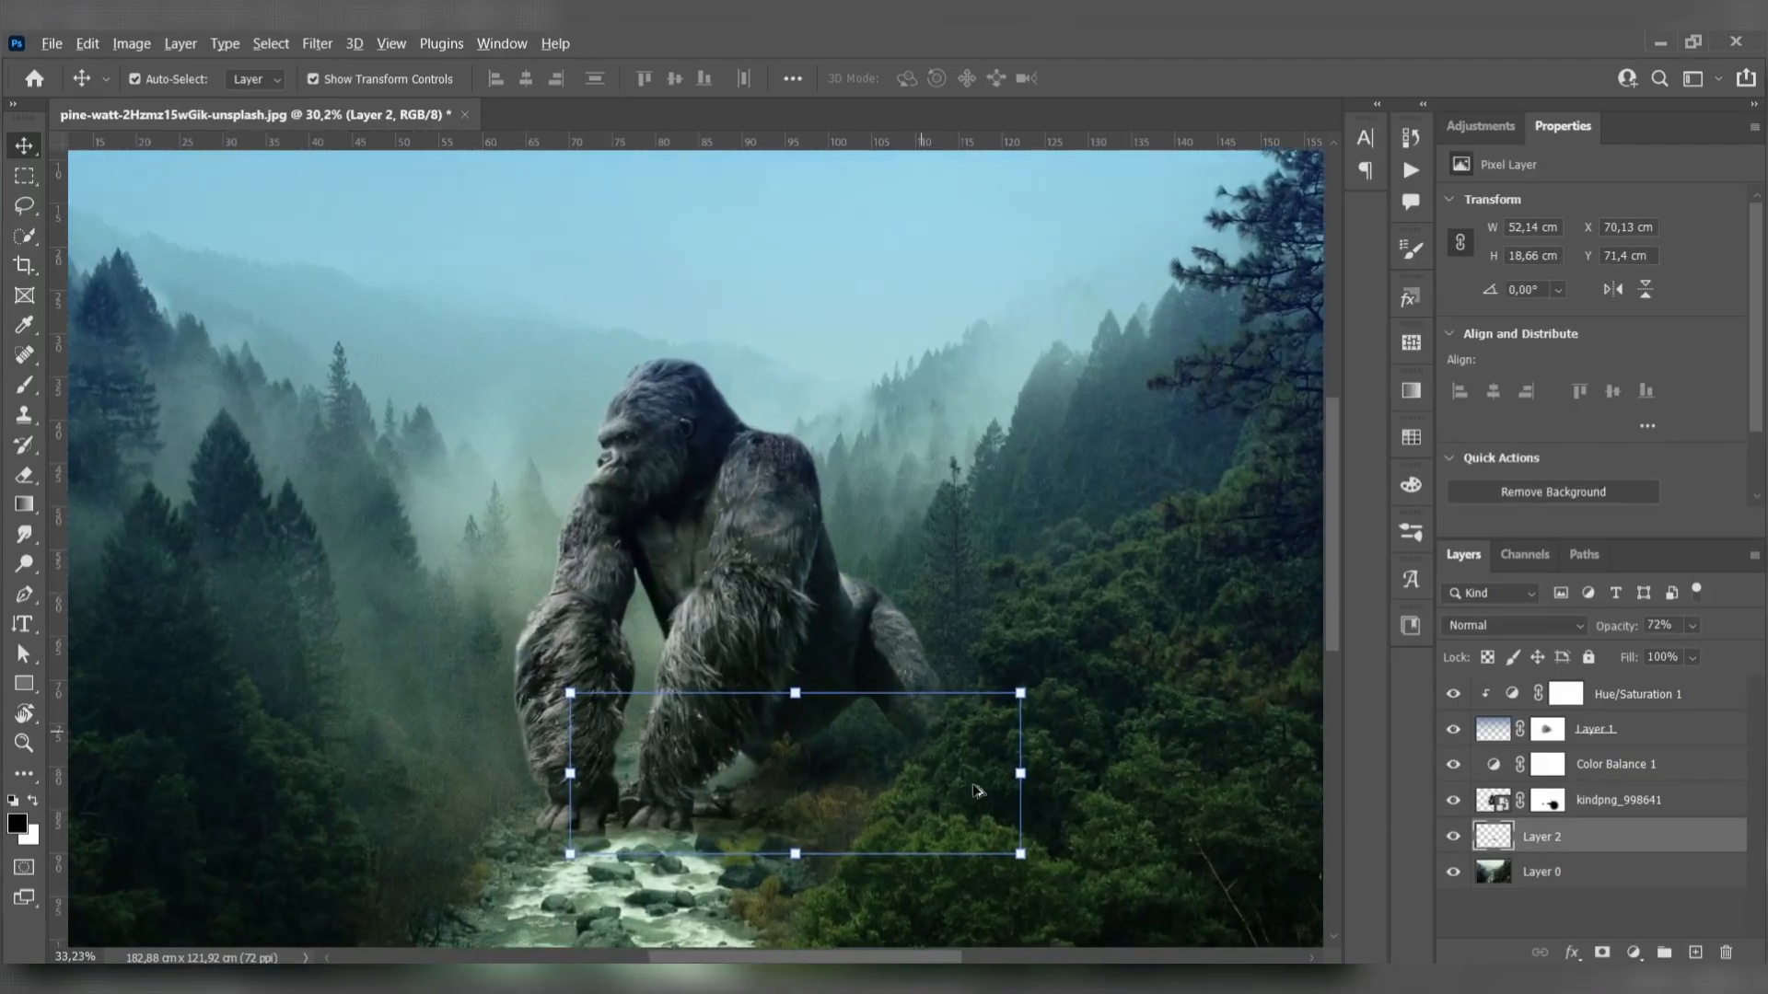
{"action": "key", "text": "b"}
{"action": "key", "text": "bracketright"}
{"action": "key", "text": "bracketright"}
{"action": "key", "text": "bracketright"}
{"action": "key", "text": "bracketright"}
{"action": "key", "text": "bracketright"}
{"action": "key", "text": "bracketright"}
{"action": "key", "text": "bracketright"}
{"action": "key", "text": "bracketright"}
{"action": "mouse_move", "coordinate": [716, 693]}
{"action": "left_mouse_down"}
{"action": "mouse_move", "coordinate": [864, 664]}
{"action": "mouse_move", "coordinate": [815, 682]}
{"action": "left_mouse_up"}
{"action": "scroll", "coordinate": [895, 793], "scroll_direction": "down", "scroll_amount": 5}
{"action": "scroll", "coordinate": [917, 788], "scroll_direction": "down", "scroll_amount": 4}
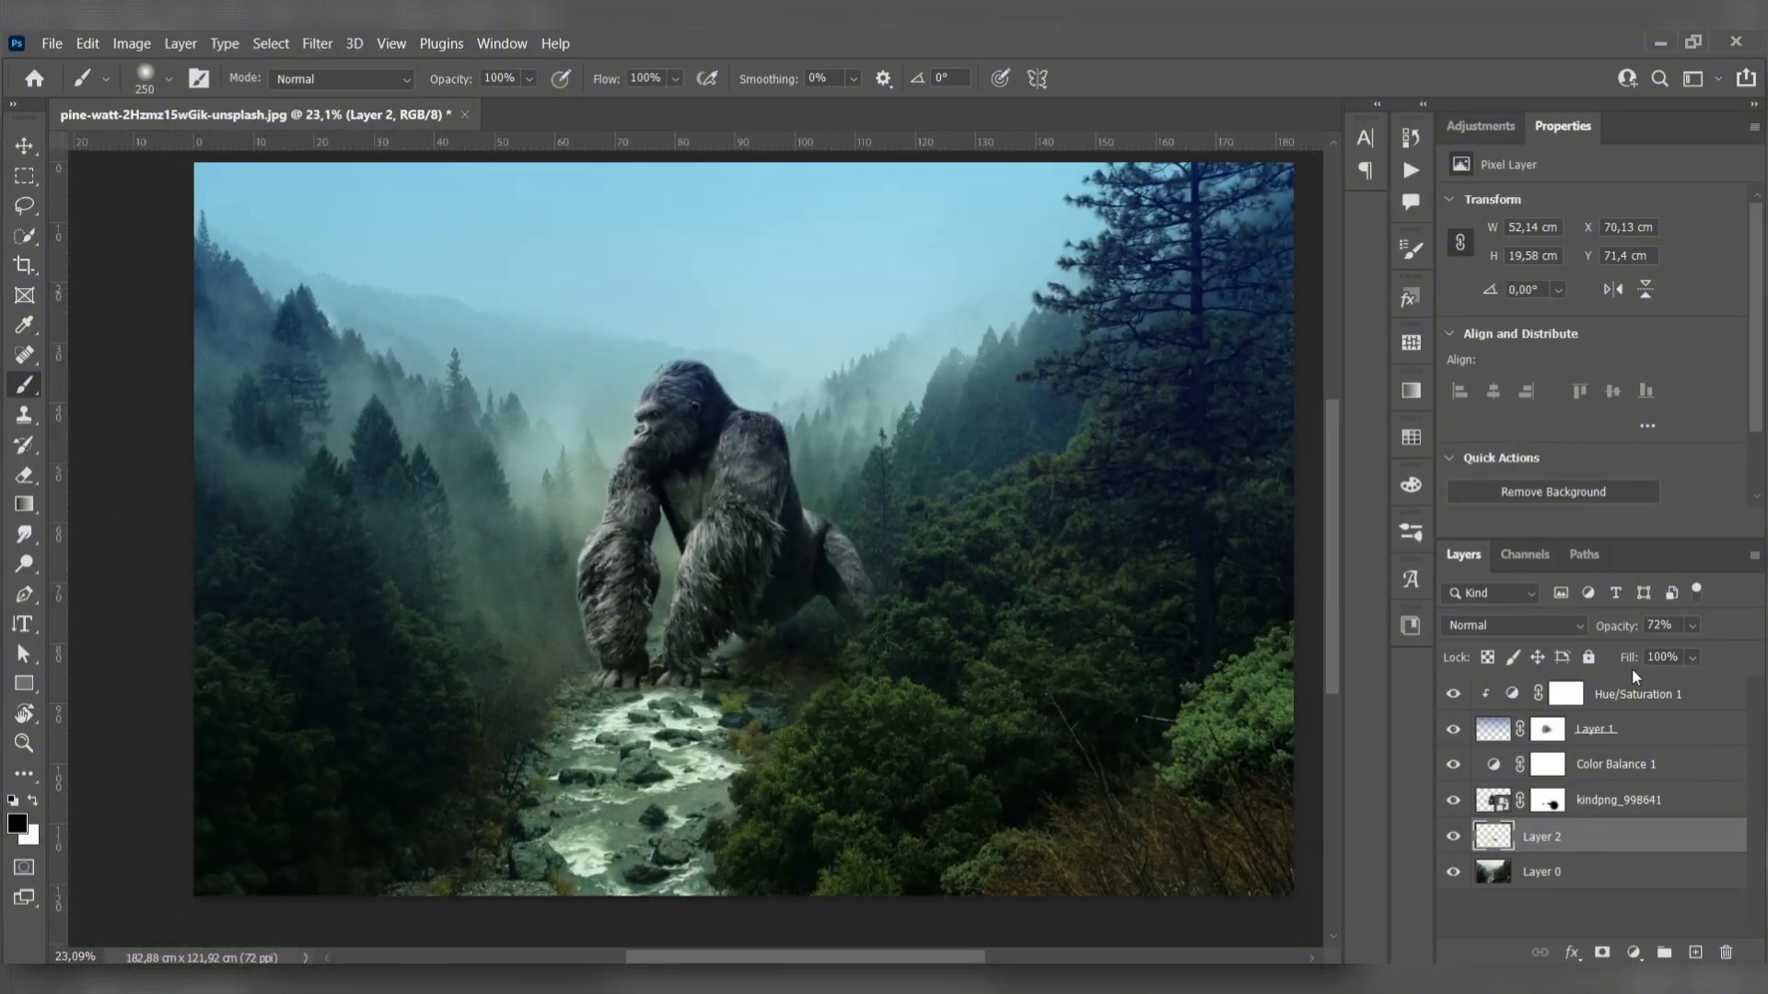
- Touch up the shadow around the gorilla's front feet on Layer 2 with a 90 px black brush
{"action": "left_click", "coordinate": [1657, 697]}
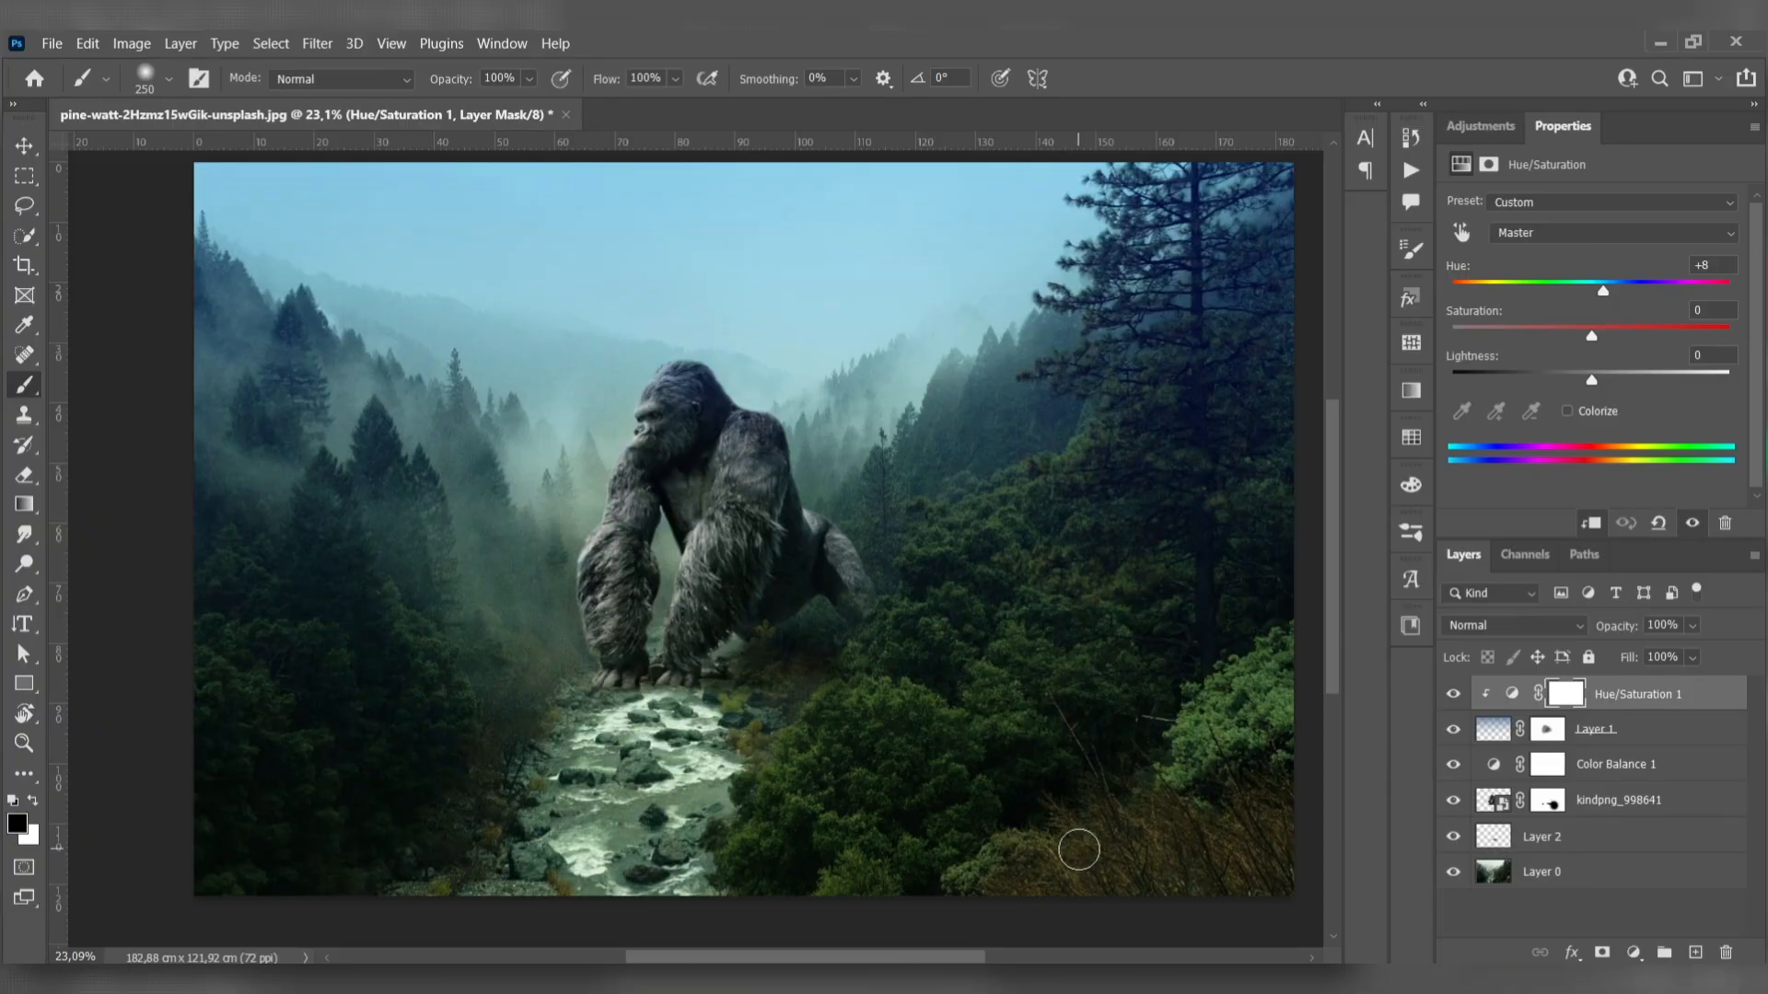
{"action": "left_click", "coordinate": [1557, 836]}
{"action": "scroll", "coordinate": [700, 633], "scroll_direction": "up", "scroll_amount": 5}
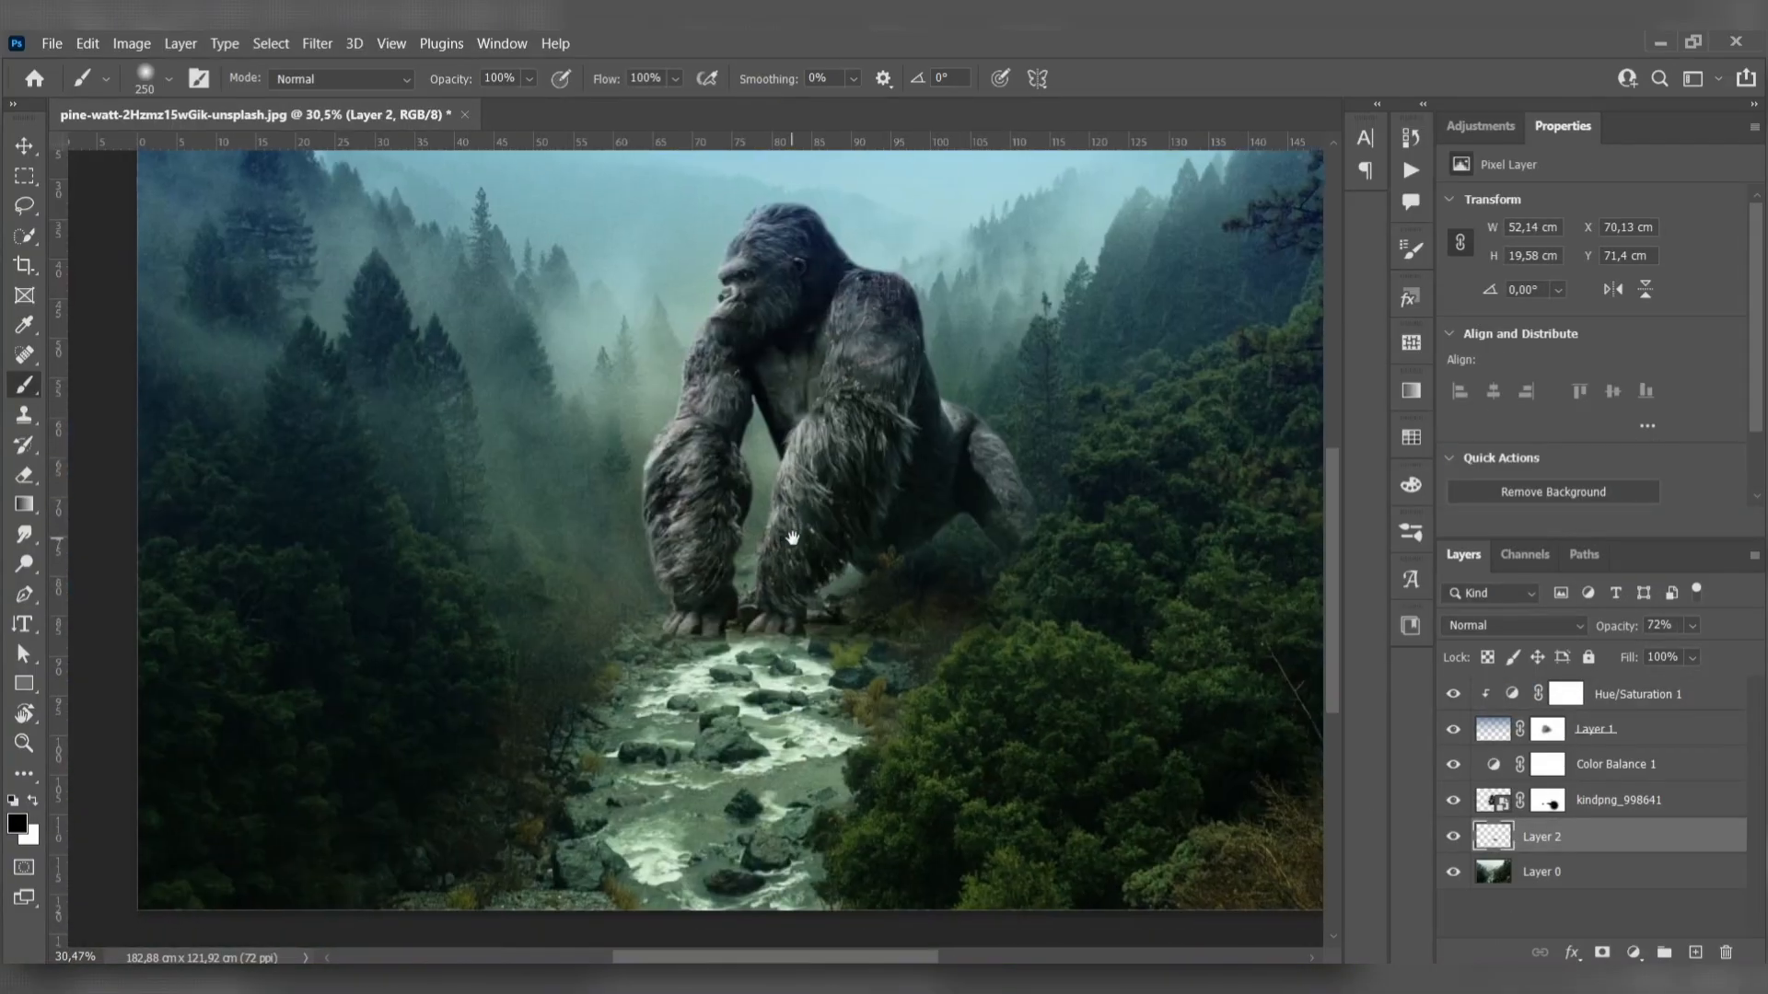
{"action": "key", "text": "bracketleft"}
{"action": "key", "text": "bracketleft"}
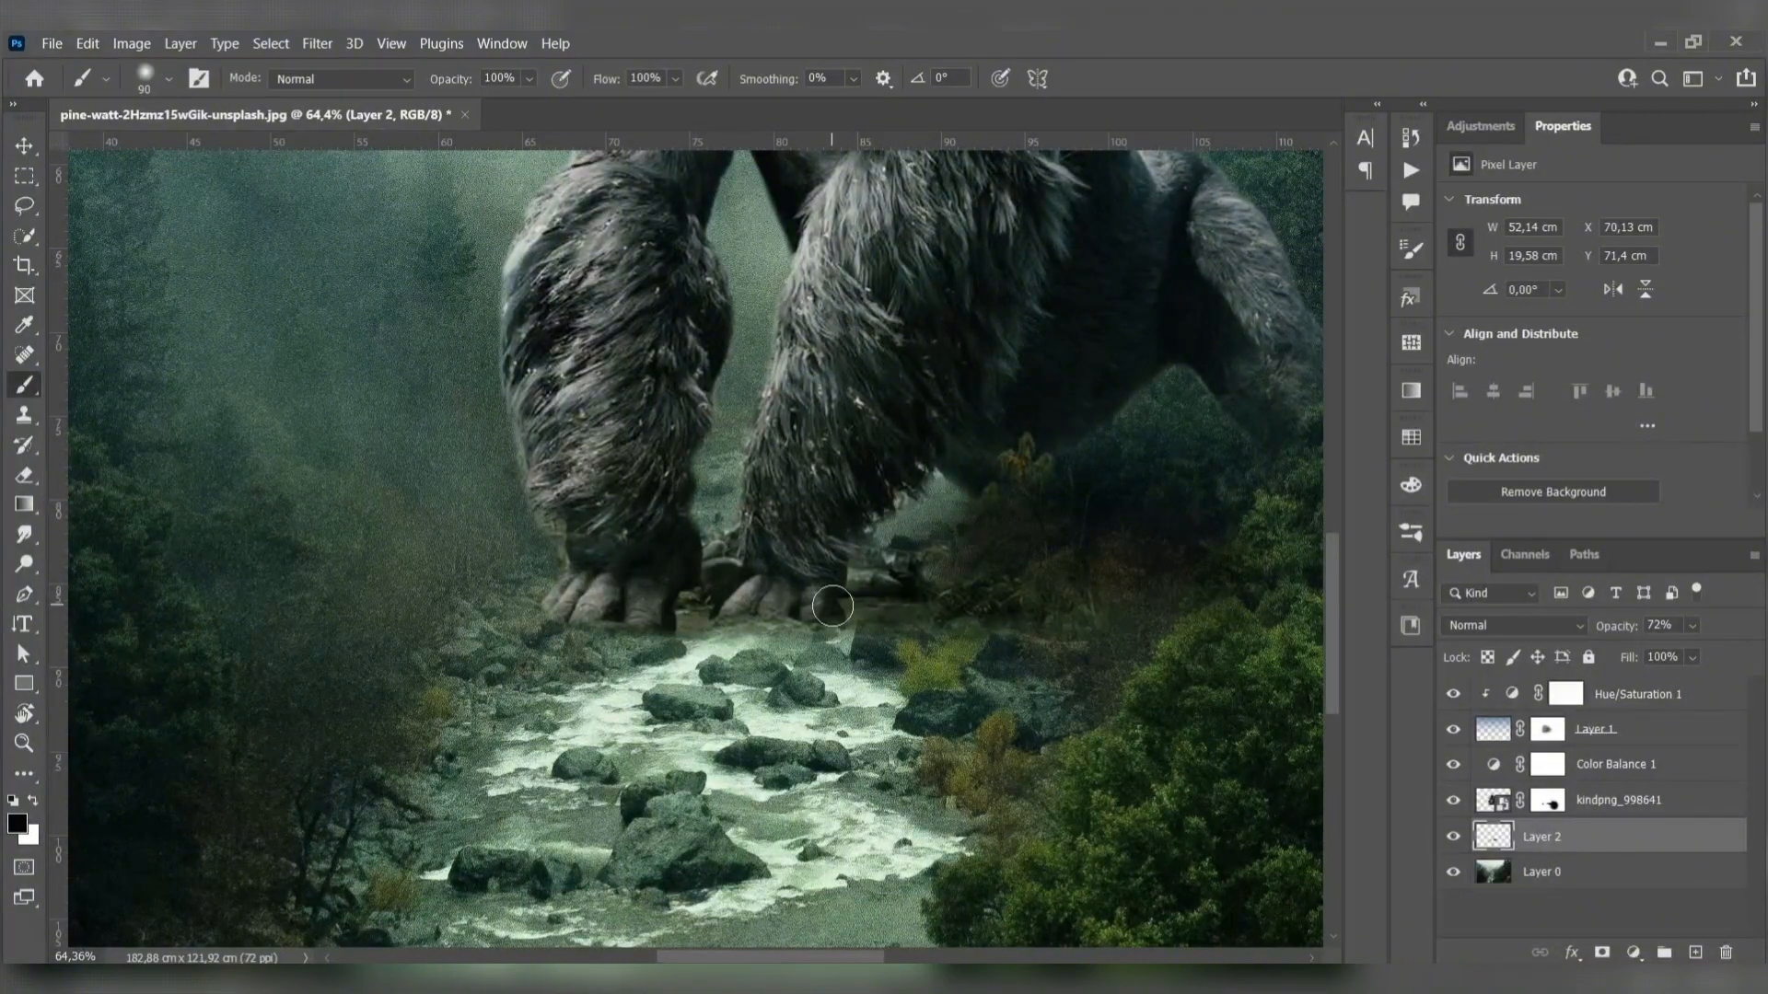
{"action": "scroll", "coordinate": [886, 550], "scroll_direction": "down", "scroll_amount": 5}
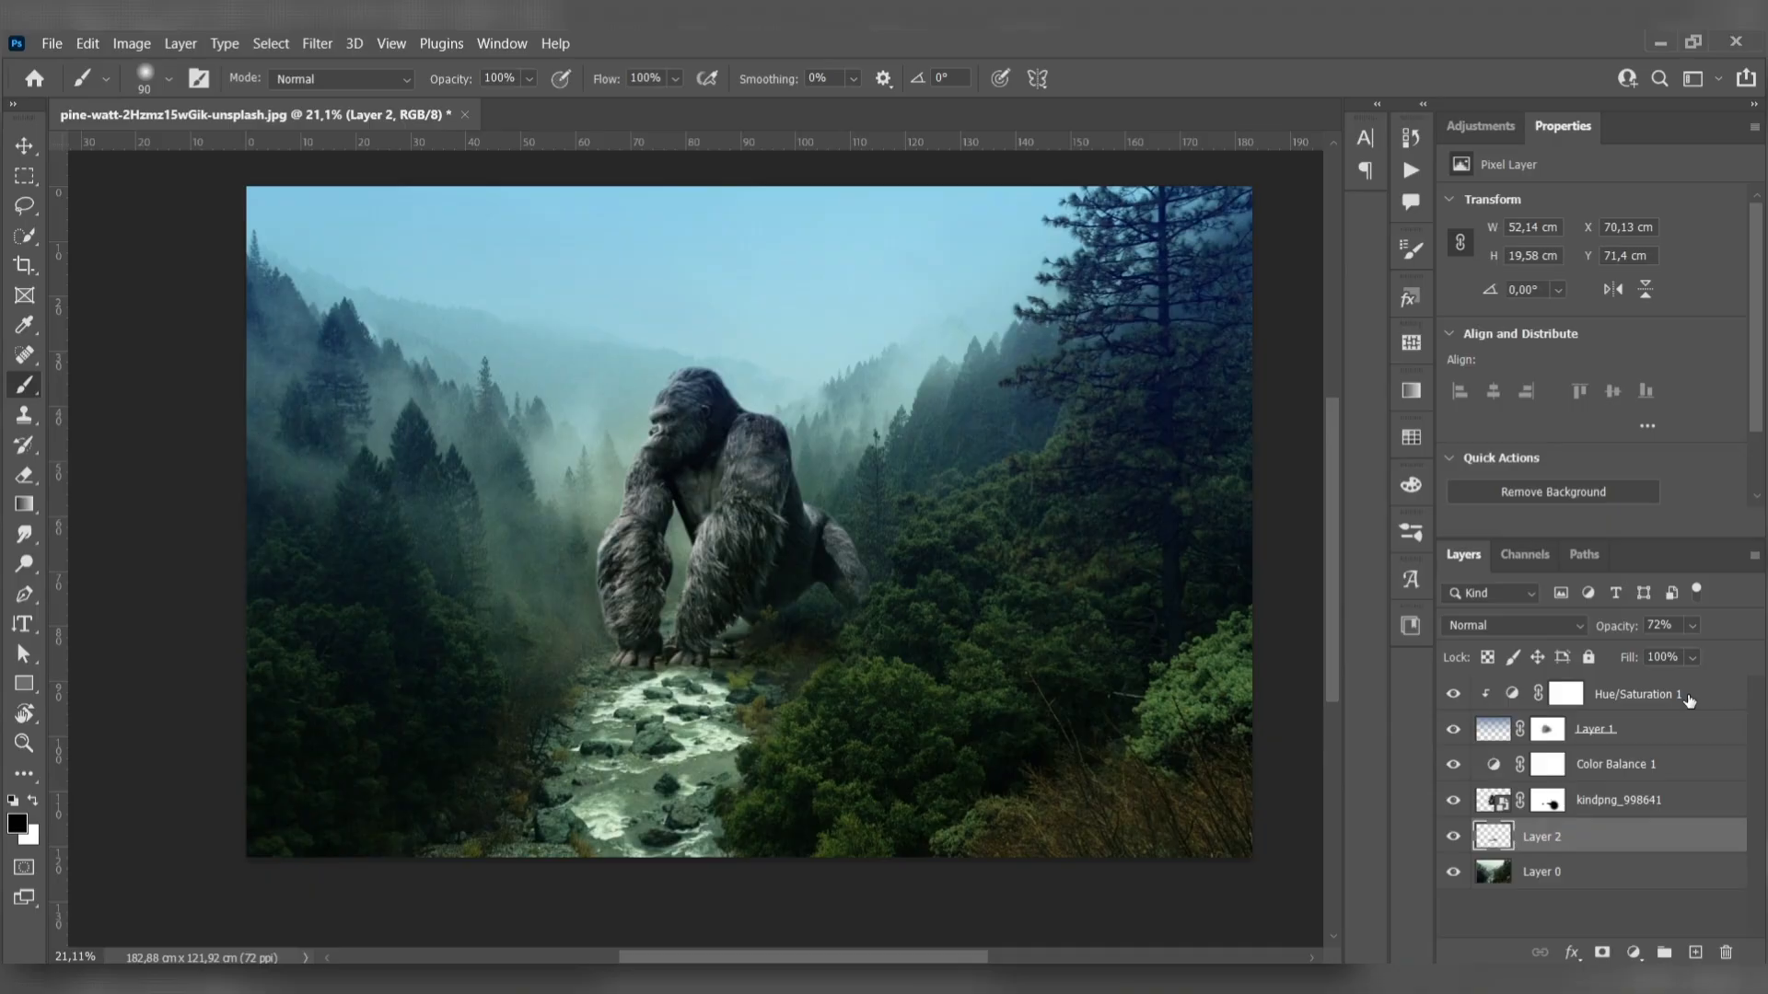
- Bring the cloud image from chris-bair-2yc6UHehz2o-unsplash.jpg into the forest document and place its layer directly above Layer 0
{"action": "left_click", "coordinate": [1689, 701]}
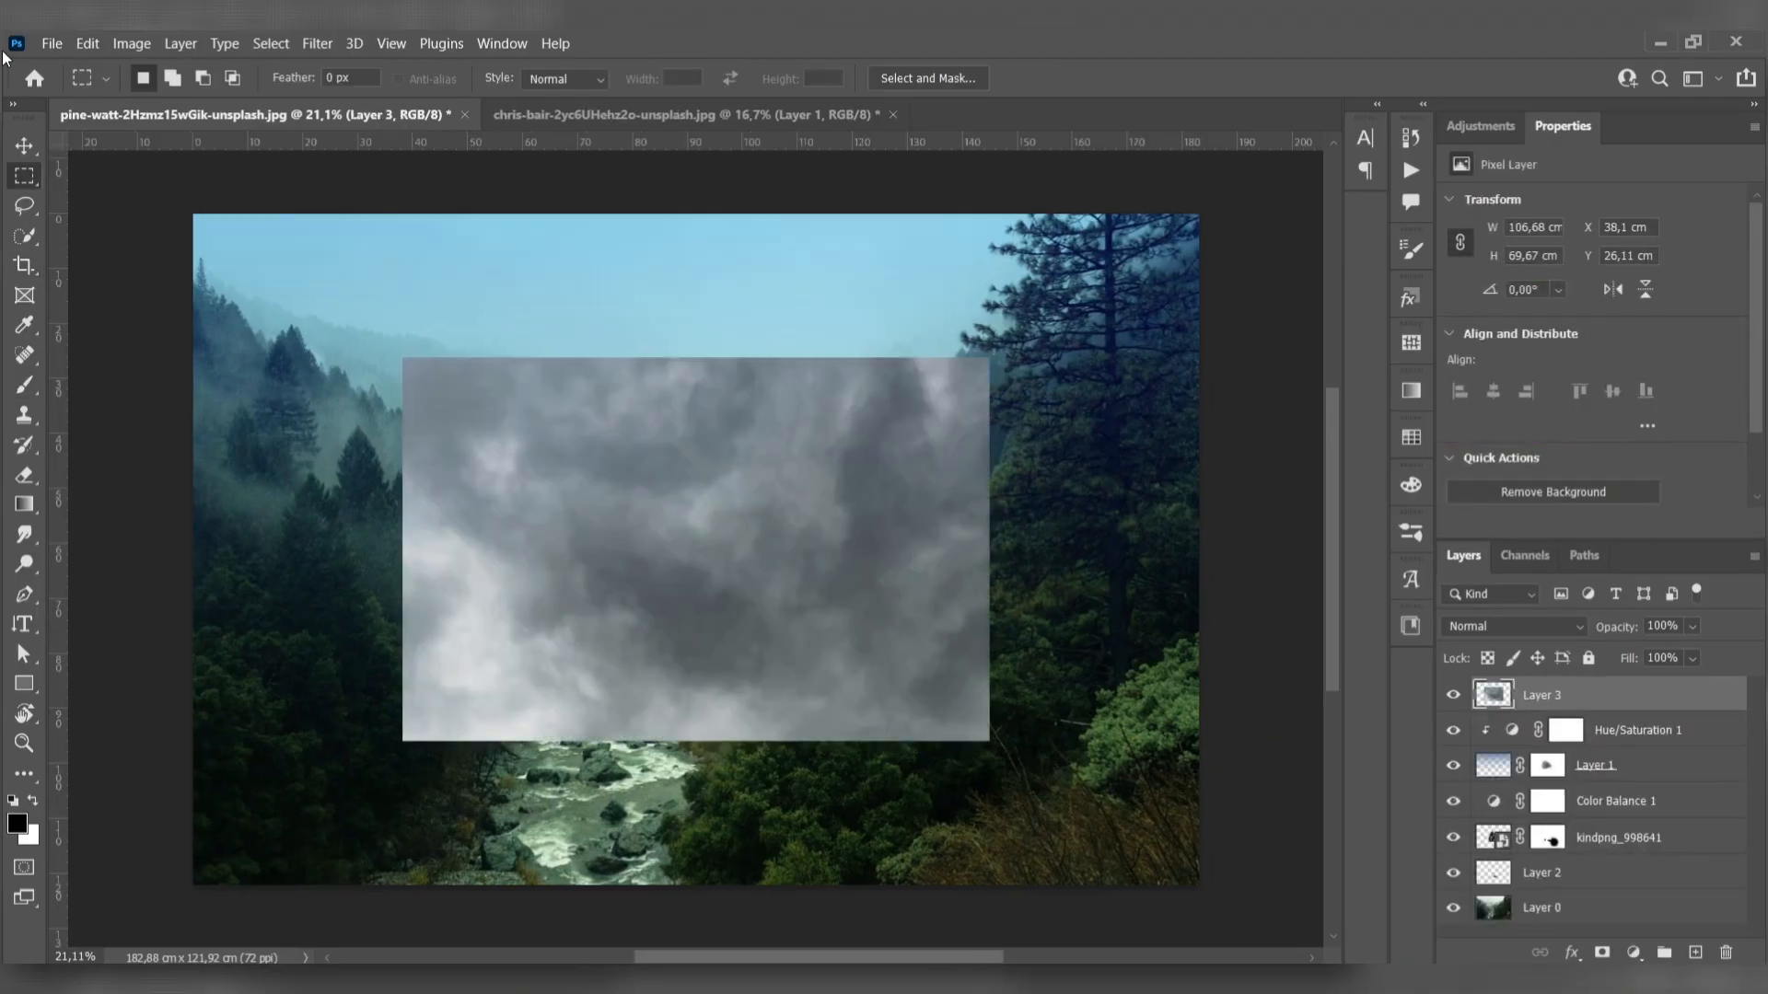
{"action": "key", "text": "v"}
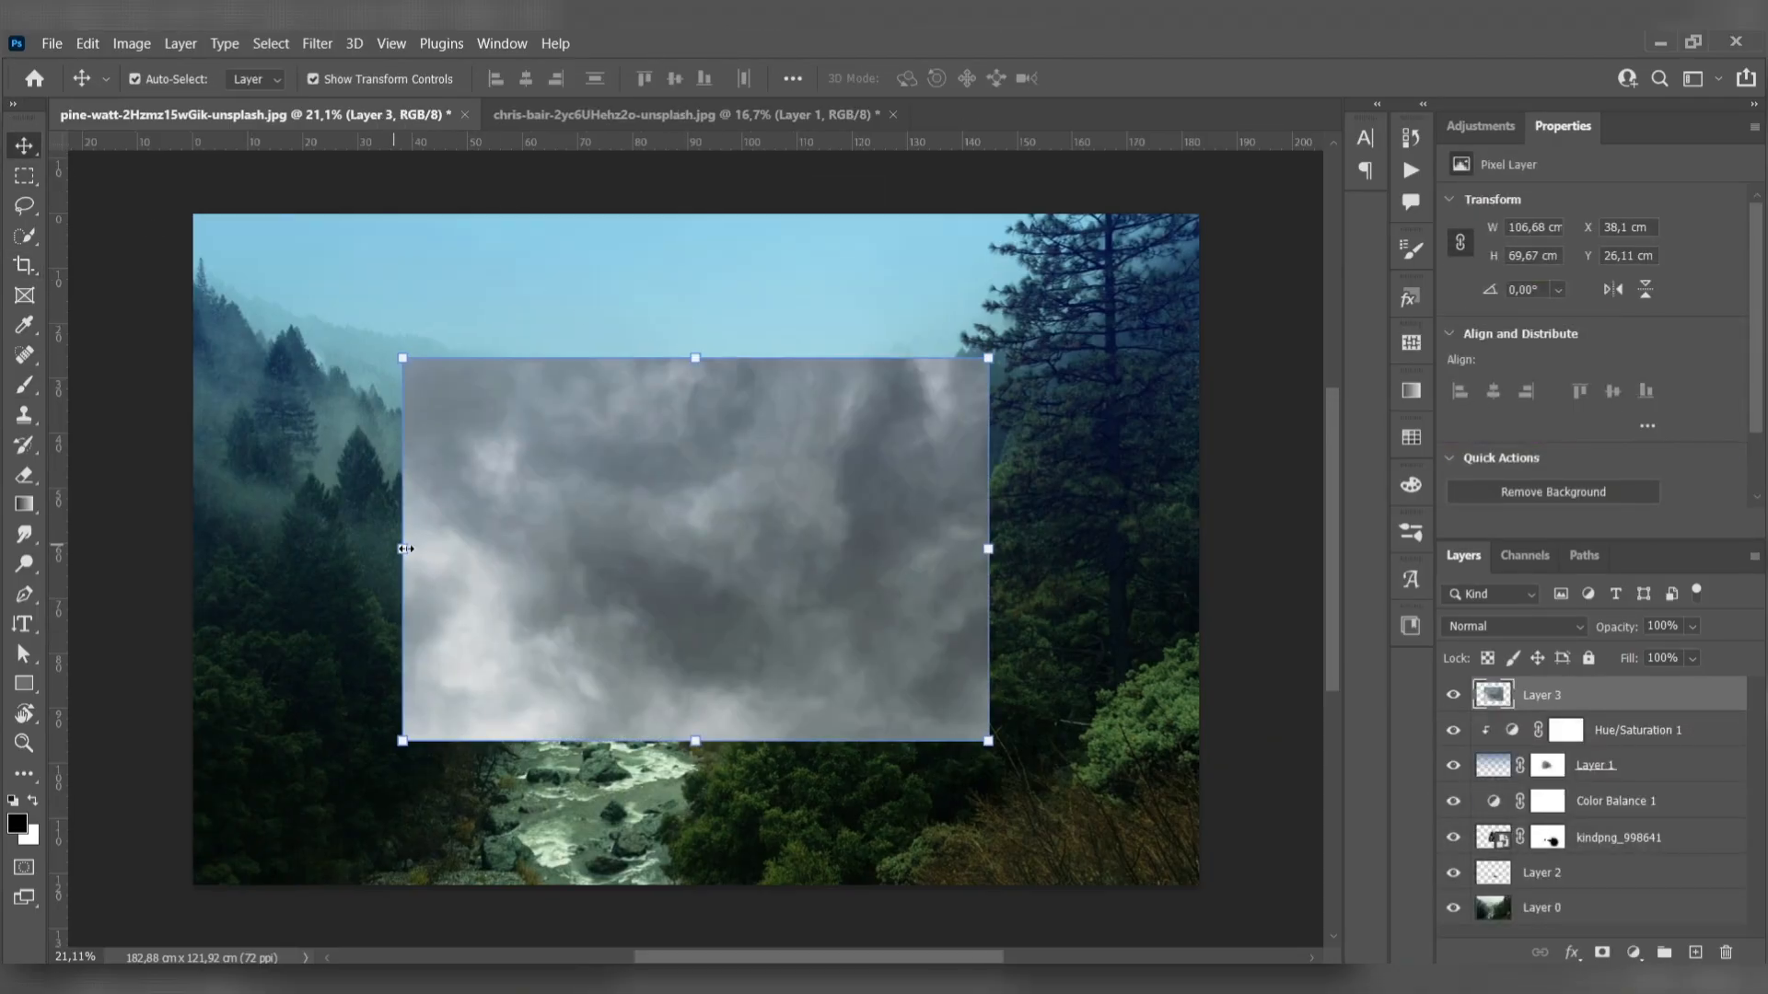
{"action": "scroll", "coordinate": [489, 563], "scroll_direction": "down", "scroll_amount": 1}
{"action": "left_click_drag", "start_coordinate": [1614, 702], "coordinate": [1574, 880]}
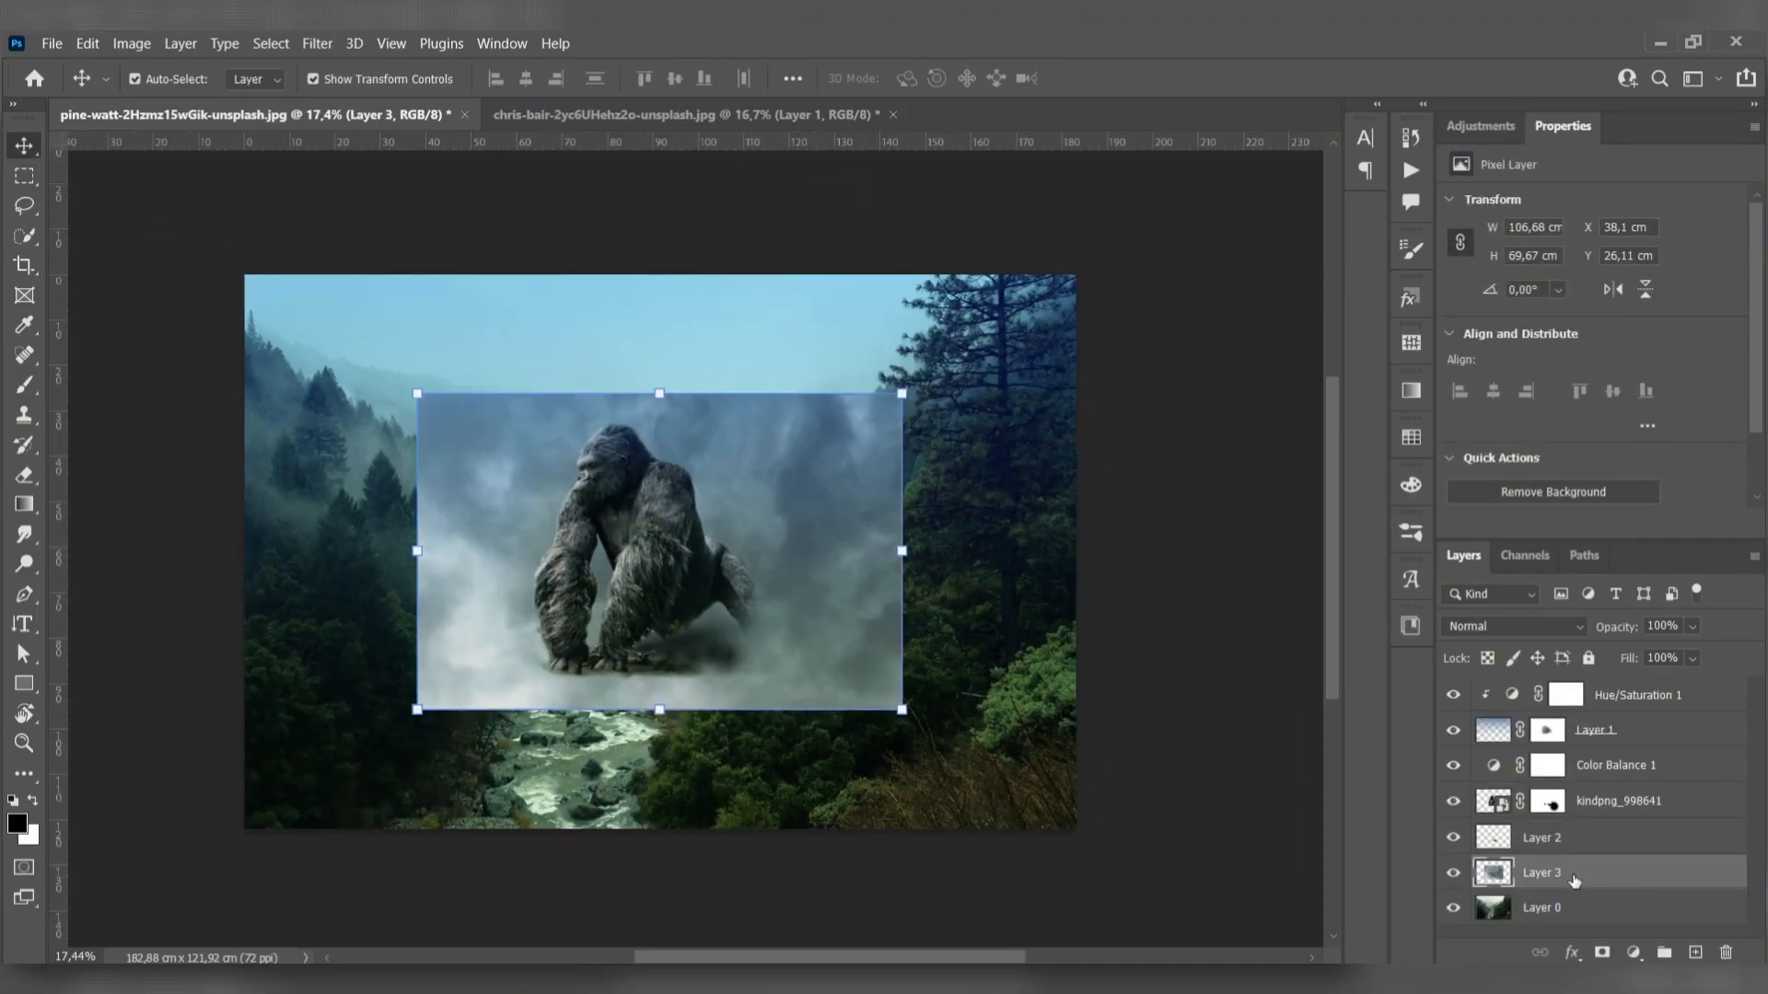
- Stretch the cloud layer to the full canvas width, about 171%, and align it with the canvas's upper edge
{"action": "key", "text": "ctrl+t"}
{"action": "left_click_drag", "start_coordinate": [417, 550], "coordinate": [244, 550]}
{"action": "left_click_drag", "start_coordinate": [901, 551], "coordinate": [1074, 550]}
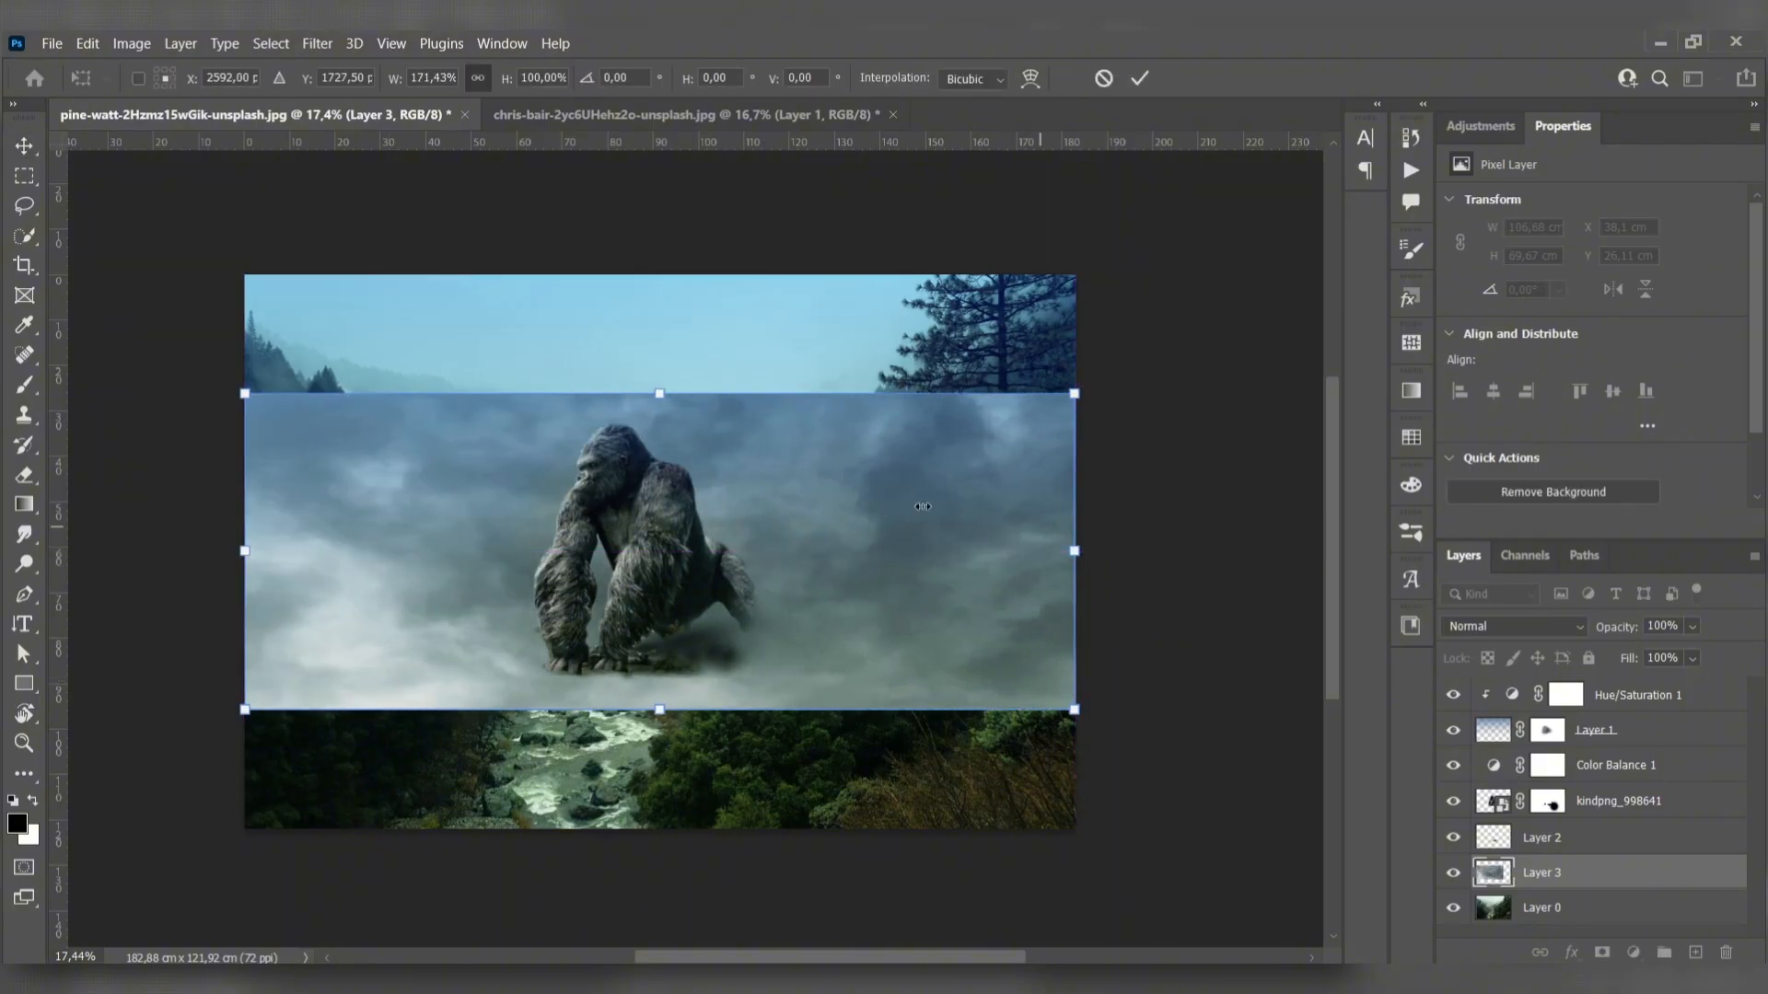
{"action": "left_click_drag", "start_coordinate": [784, 503], "coordinate": [779, 384]}
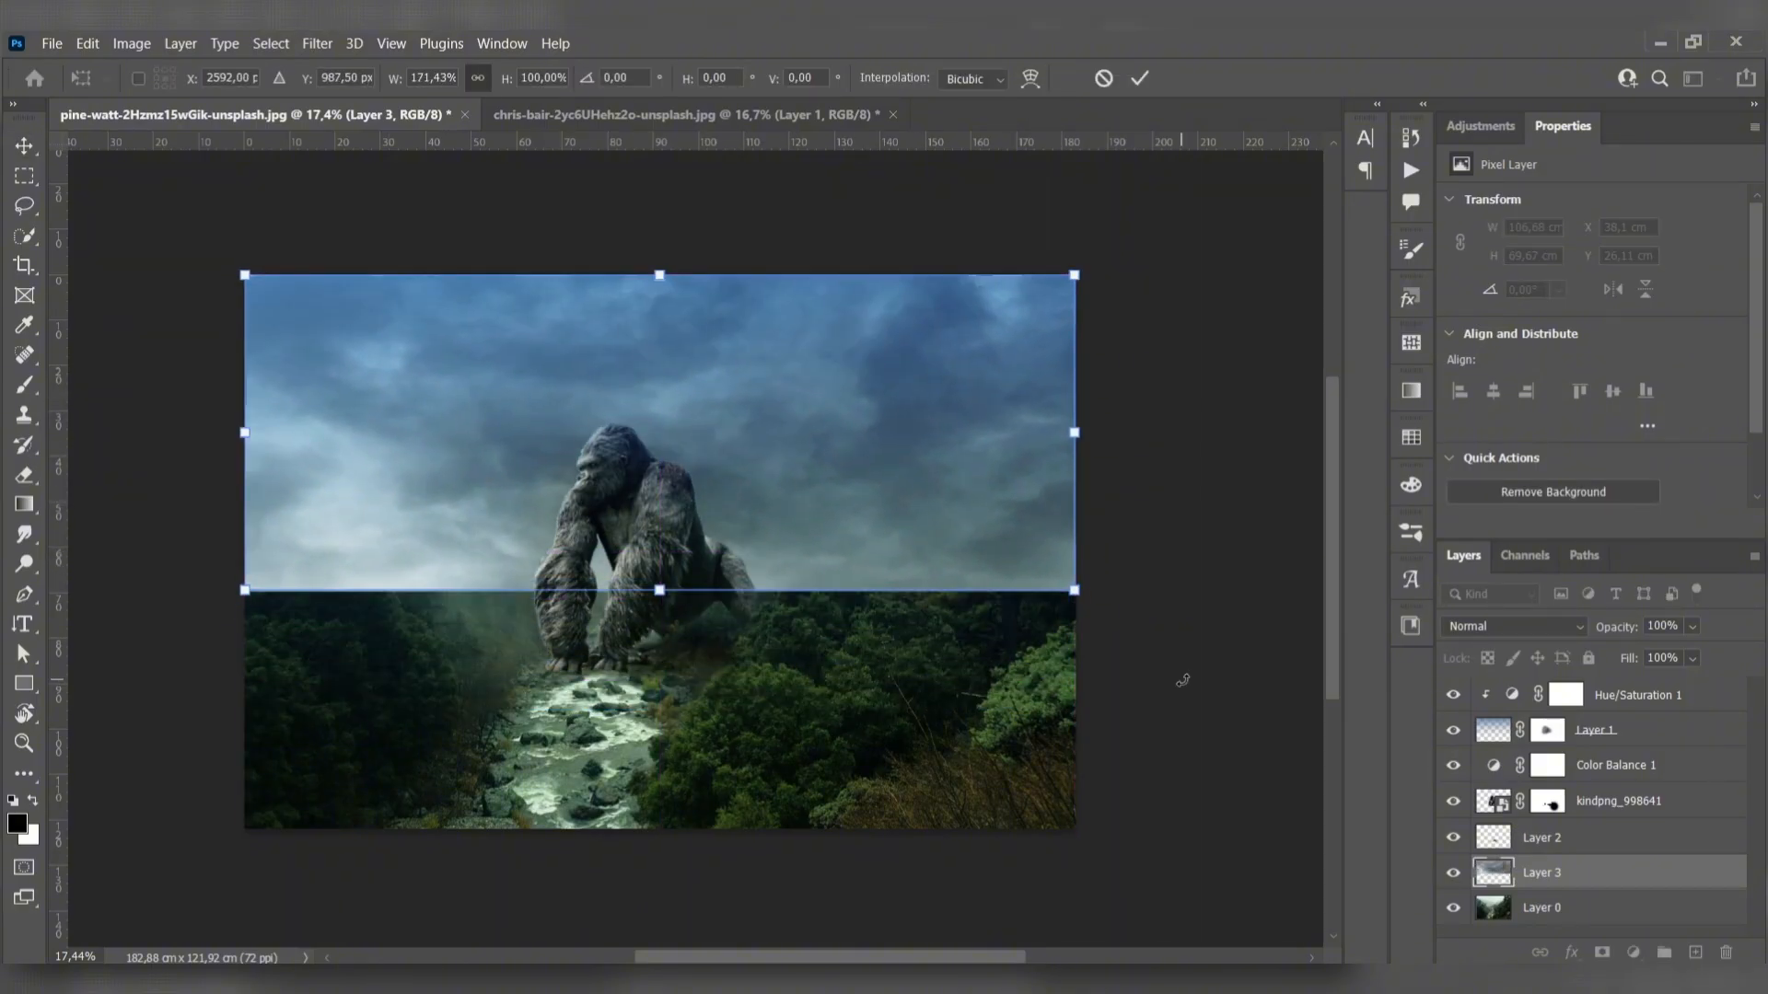
{"action": "key", "text": "Return"}
- Add a layer mask to the cloud layer and fade its lower part into the forest with a black-to-transparent linear gradient
{"action": "left_click", "coordinate": [24, 503]}
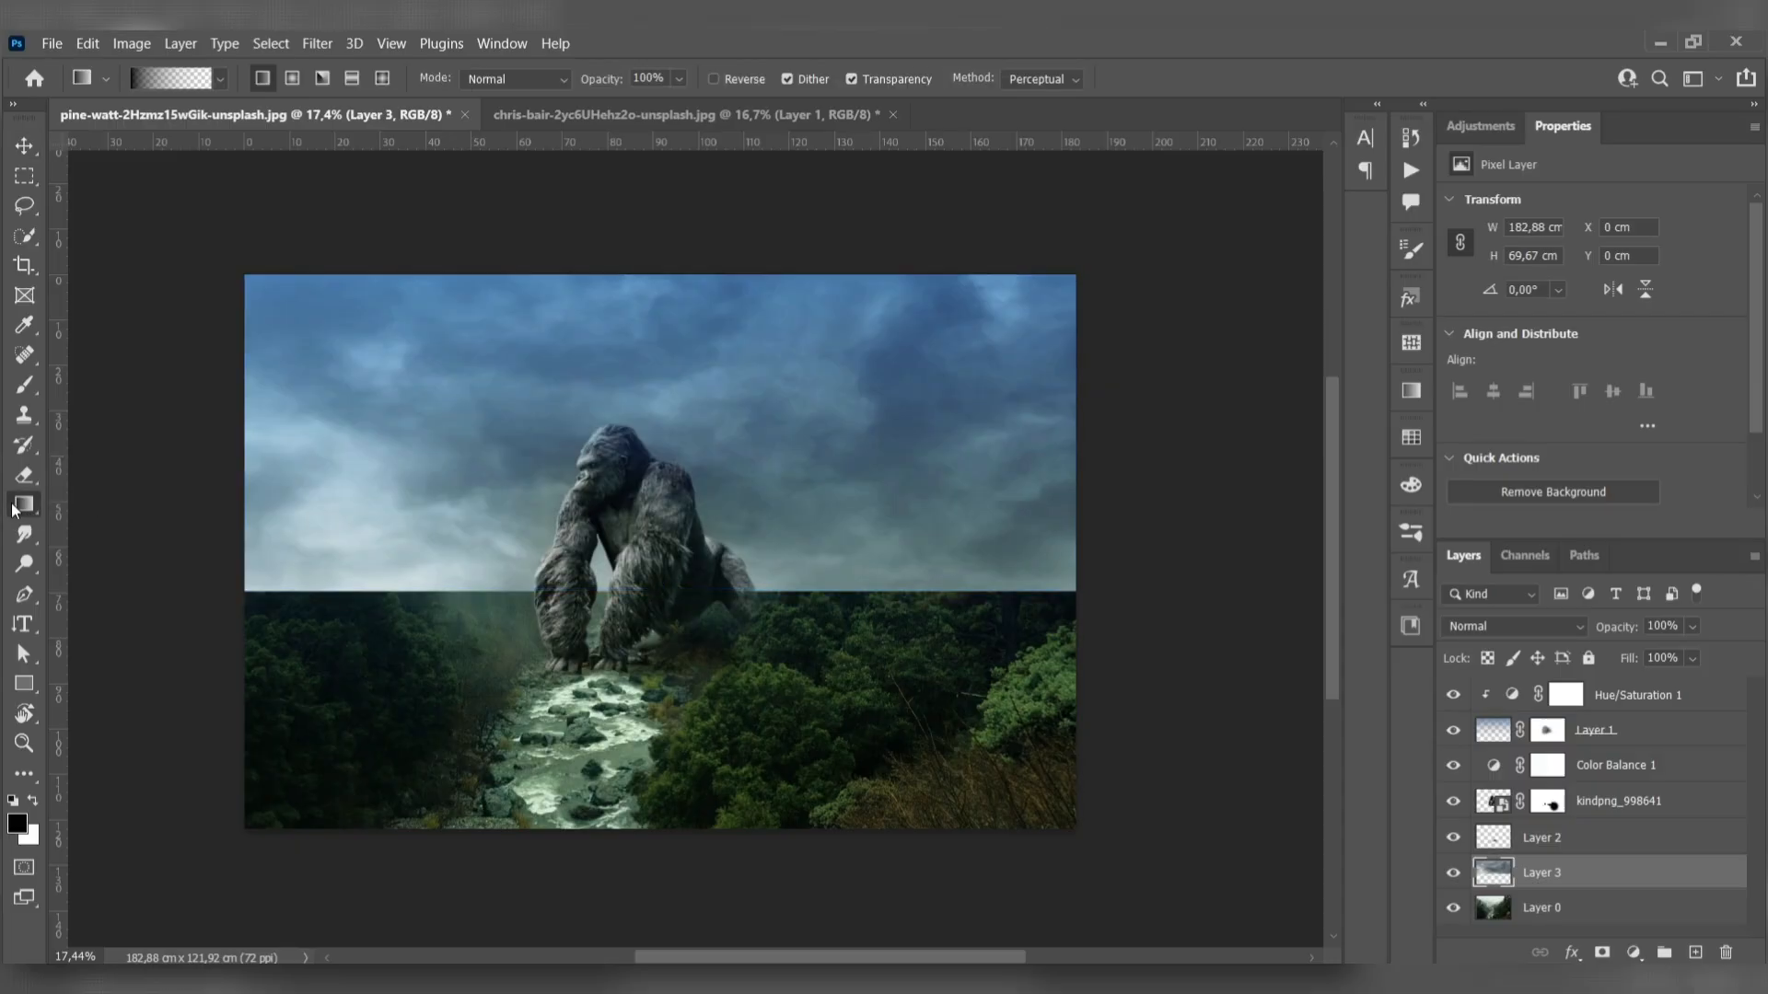
{"action": "left_click_drag", "start_coordinate": [638, 727], "coordinate": [646, 511]}
{"action": "key", "text": "ctrl+z"}
{"action": "left_click", "coordinate": [1602, 952]}
{"action": "left_click_drag", "start_coordinate": [641, 649], "coordinate": [655, 527]}
{"action": "left_click_drag", "start_coordinate": [681, 691], "coordinate": [655, 446]}
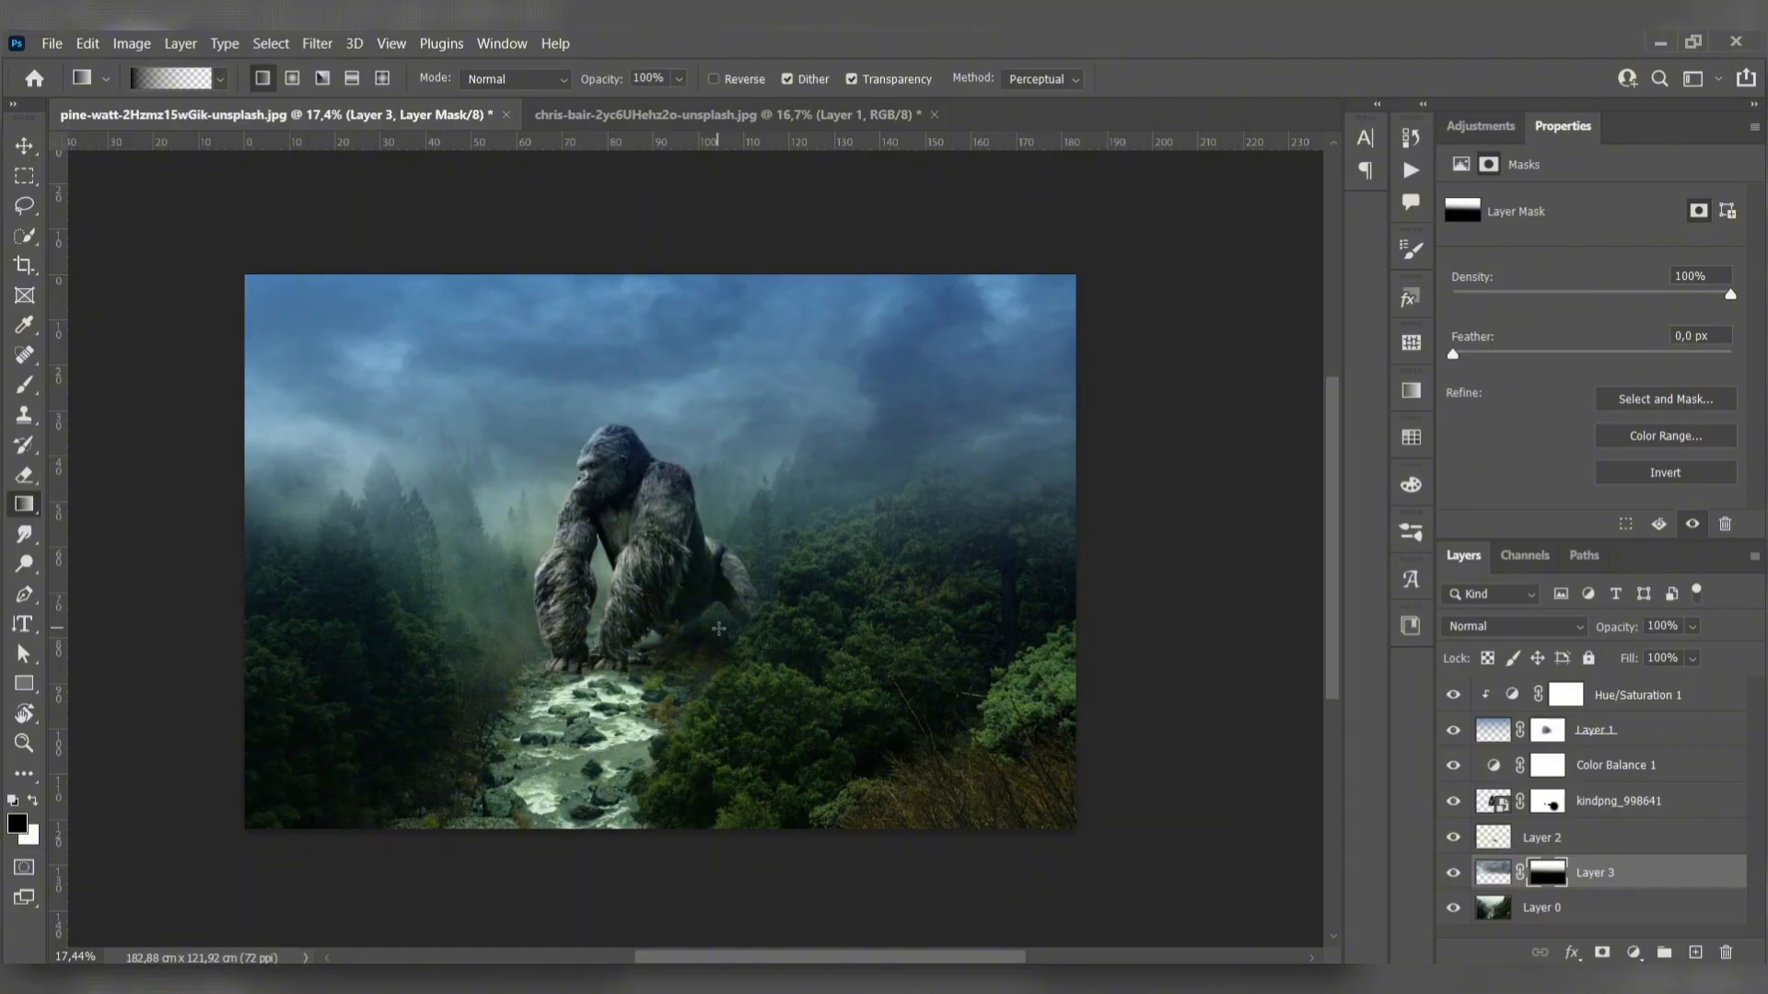
- Paint black on the cloud layer's mask with a 2200 px brush to uncover the tall pine and the trees on both sides
{"action": "key", "text": "b"}
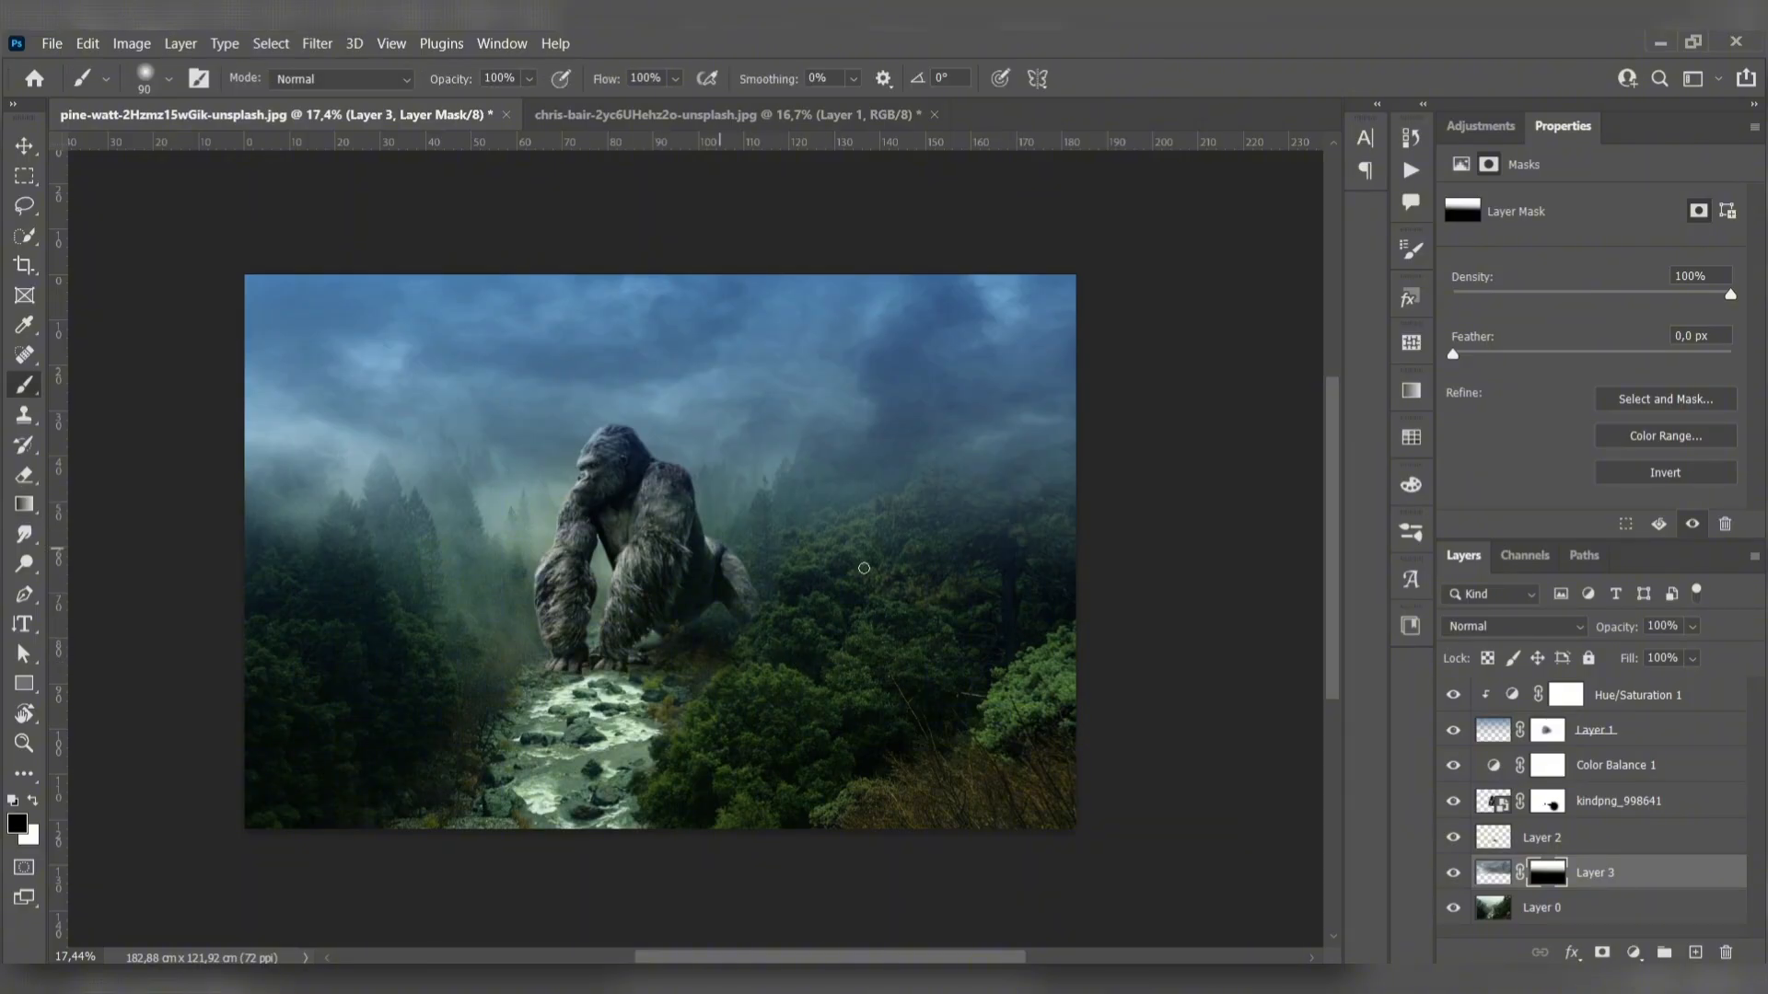
{"action": "key", "text": "bracketright"}
{"action": "key", "text": "bracketright"}
{"action": "key", "text": "bracketright"}
{"action": "key", "text": "bracketright"}
{"action": "key", "text": "bracketright"}
{"action": "key", "text": "bracketright"}
{"action": "key", "text": "bracketright"}
{"action": "key", "text": "bracketright"}
{"action": "key", "text": "bracketright"}
{"action": "key", "text": "bracketright"}
{"action": "key", "text": "bracketright"}
{"action": "key", "text": "bracketright"}
{"action": "key", "text": "bracketright"}
{"action": "key", "text": "bracketright"}
{"action": "key", "text": "bracketright"}
{"action": "left_click_drag", "start_coordinate": [987, 513], "coordinate": [1000, 513]}
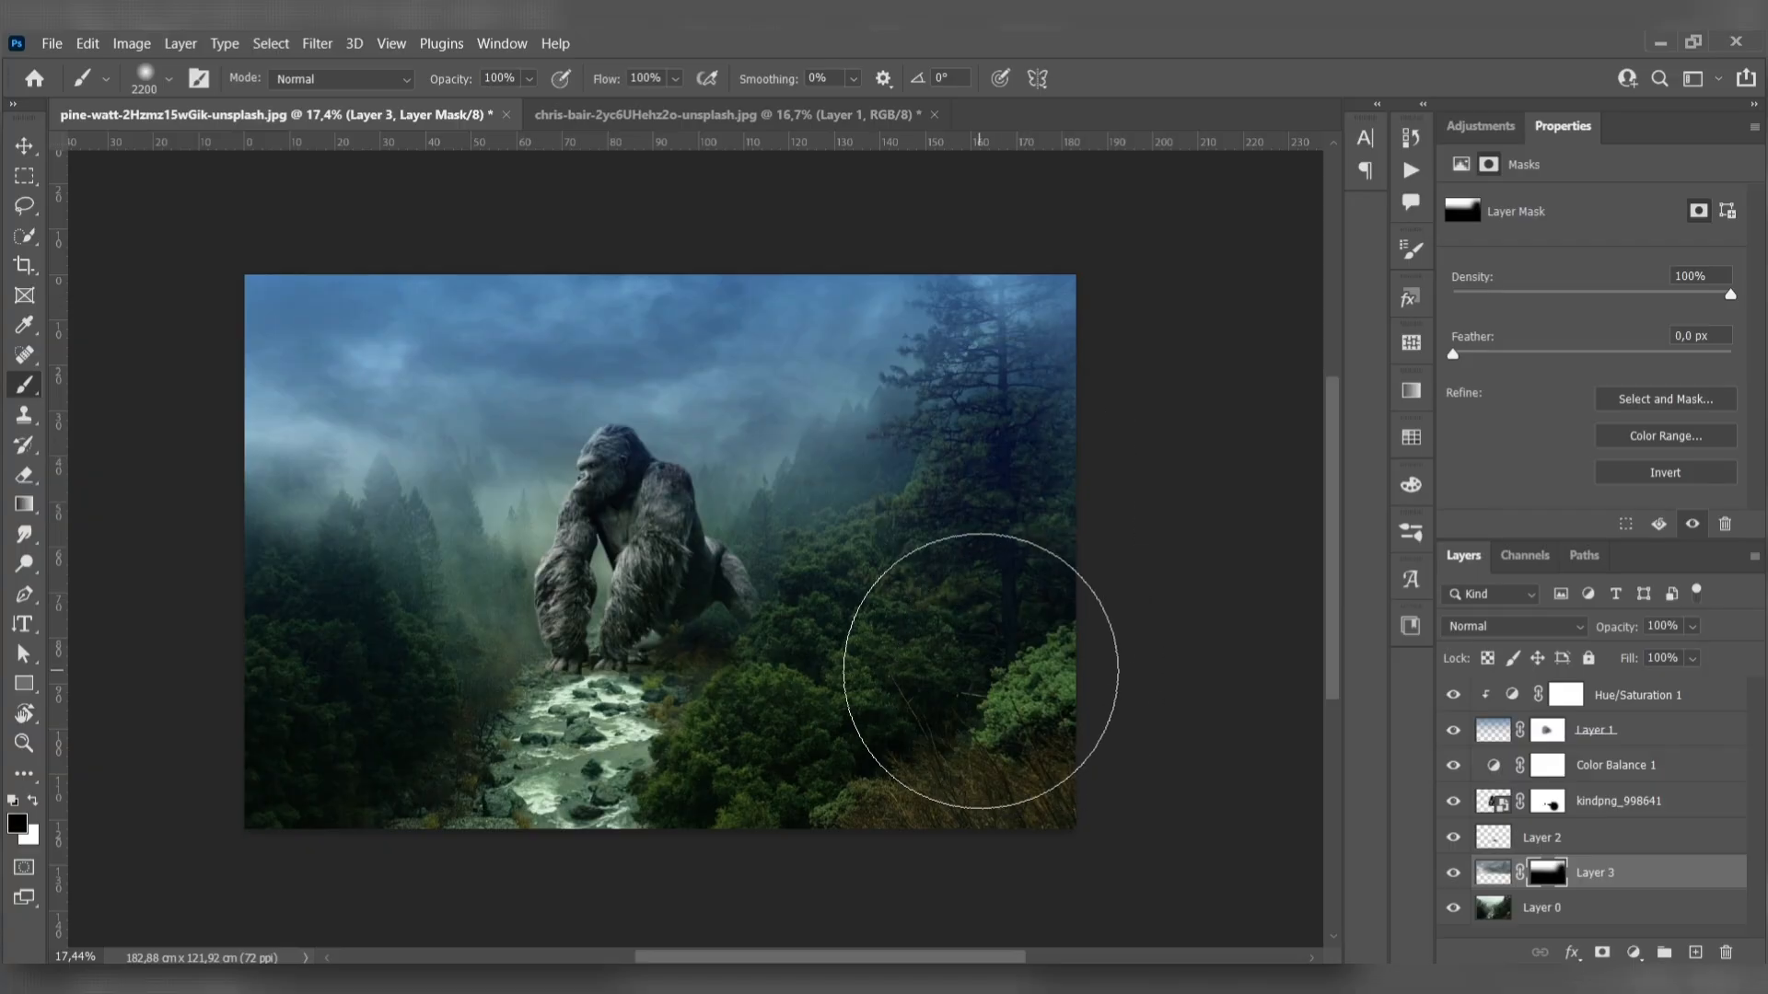
{"action": "left_click_drag", "start_coordinate": [399, 674], "coordinate": [294, 567]}
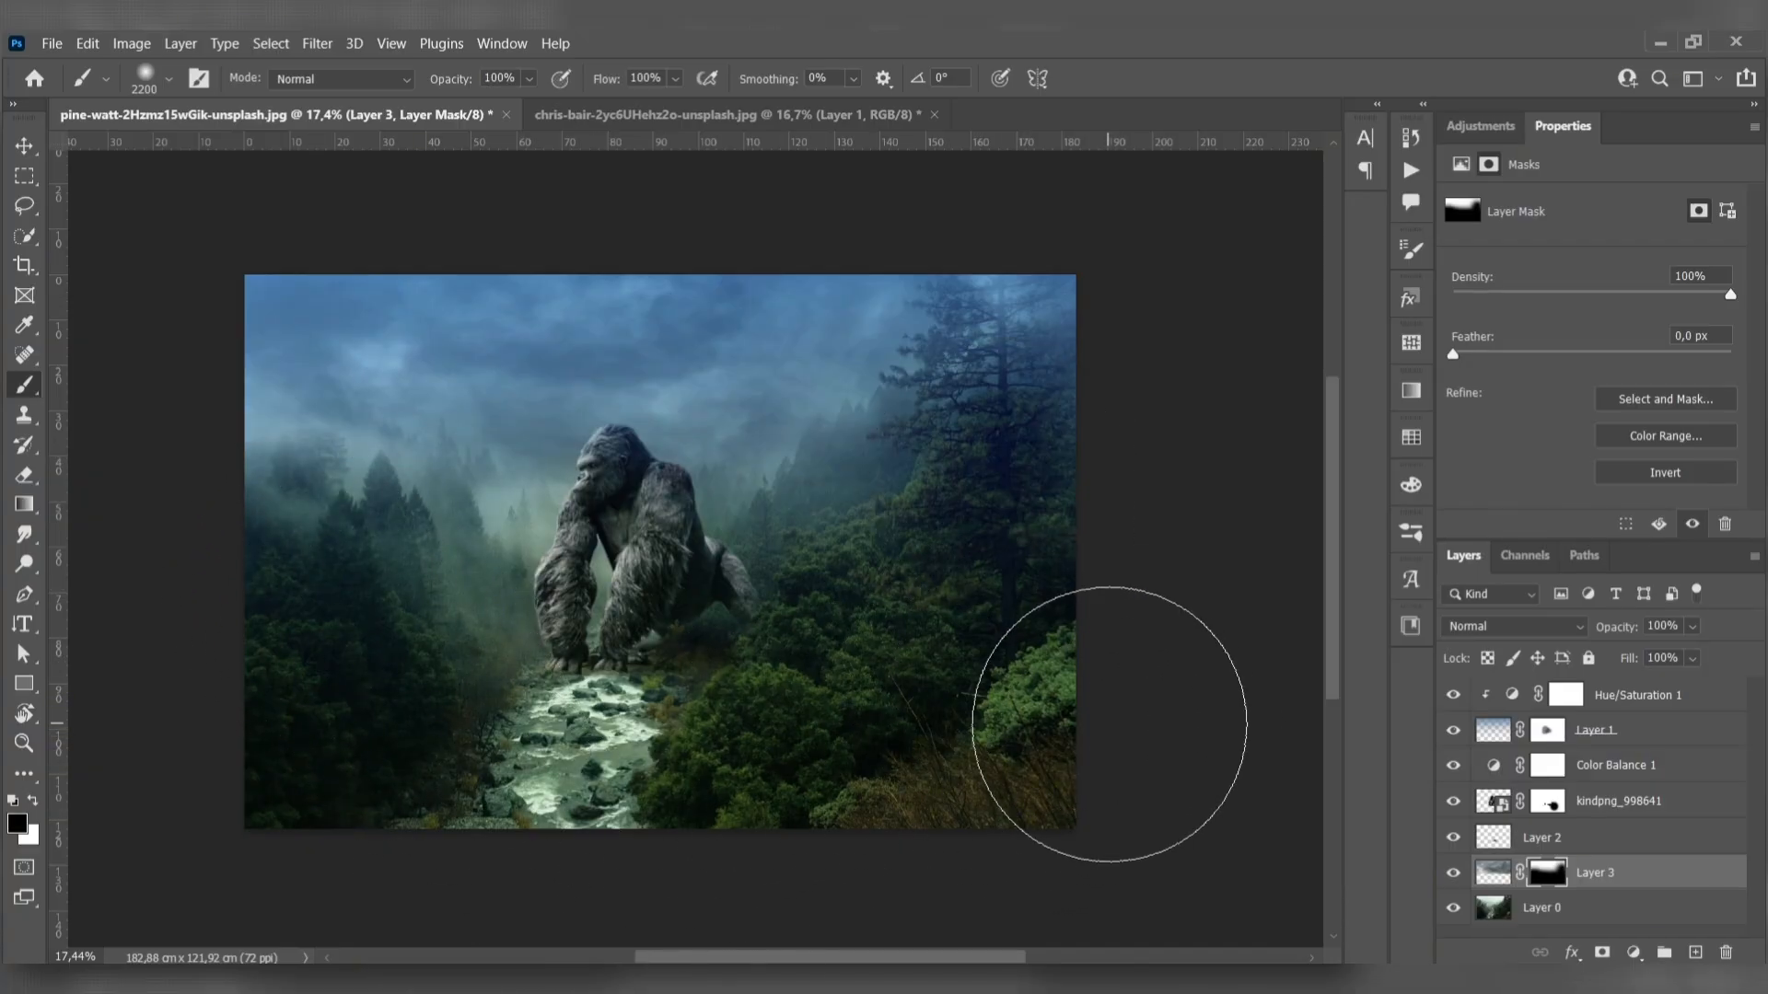
{"action": "key", "text": "v"}
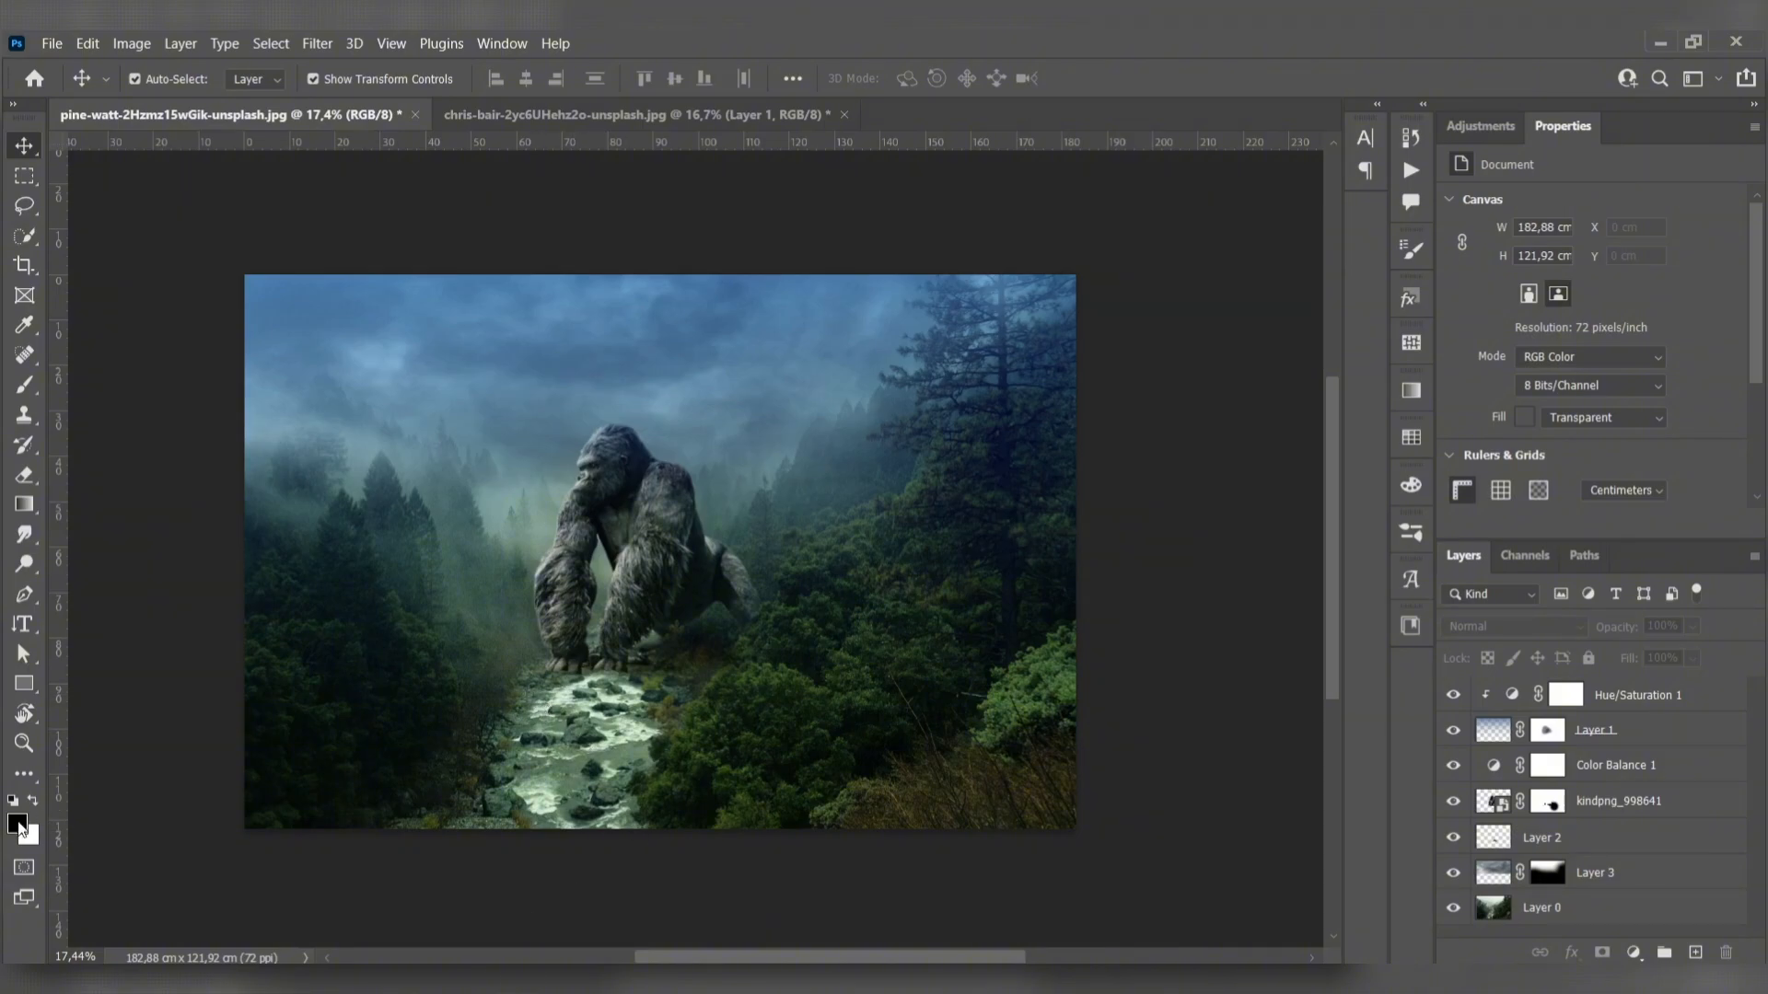
- Set the foreground colour to orange (ce6f23)
{"action": "left_click", "coordinate": [18, 826]}
{"action": "type", "text": "ce6"}
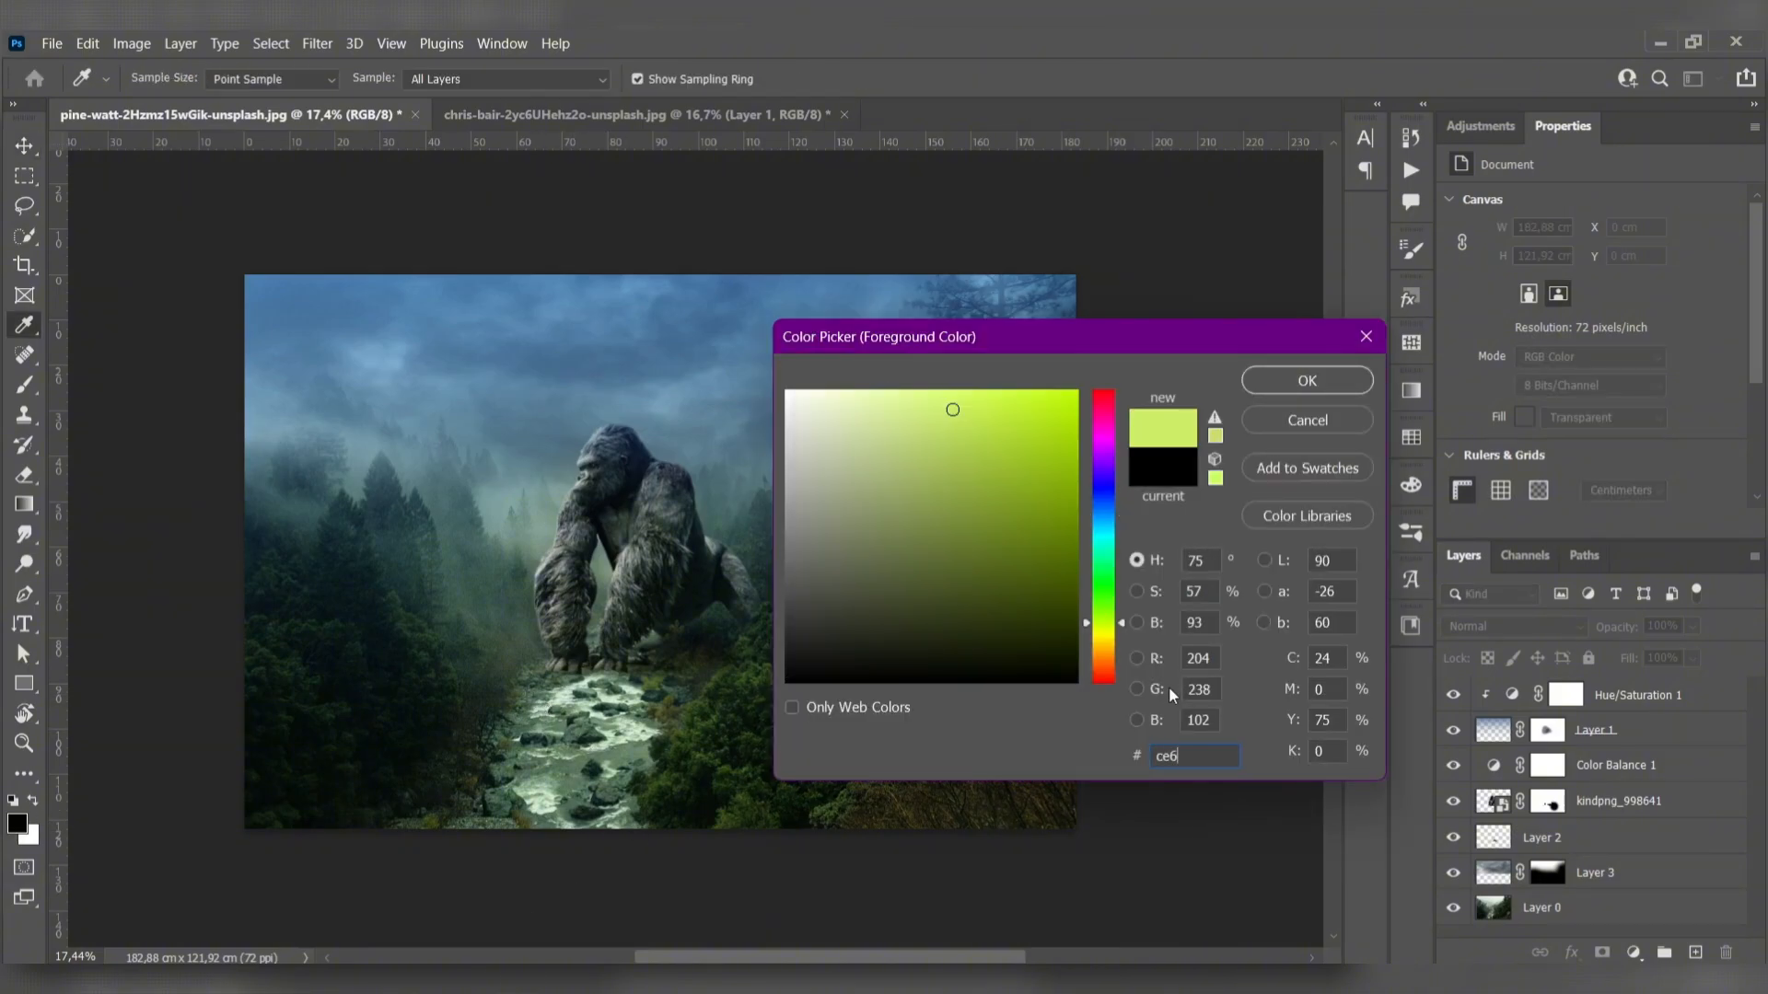
{"action": "type", "text": "f23"}
{"action": "left_click", "coordinate": [1291, 381]}
- Create a blank layer above the Hue/Saturation 1 adjustment with the Brush tool active
{"action": "scroll", "coordinate": [580, 431], "scroll_direction": "down", "scroll_amount": 1}
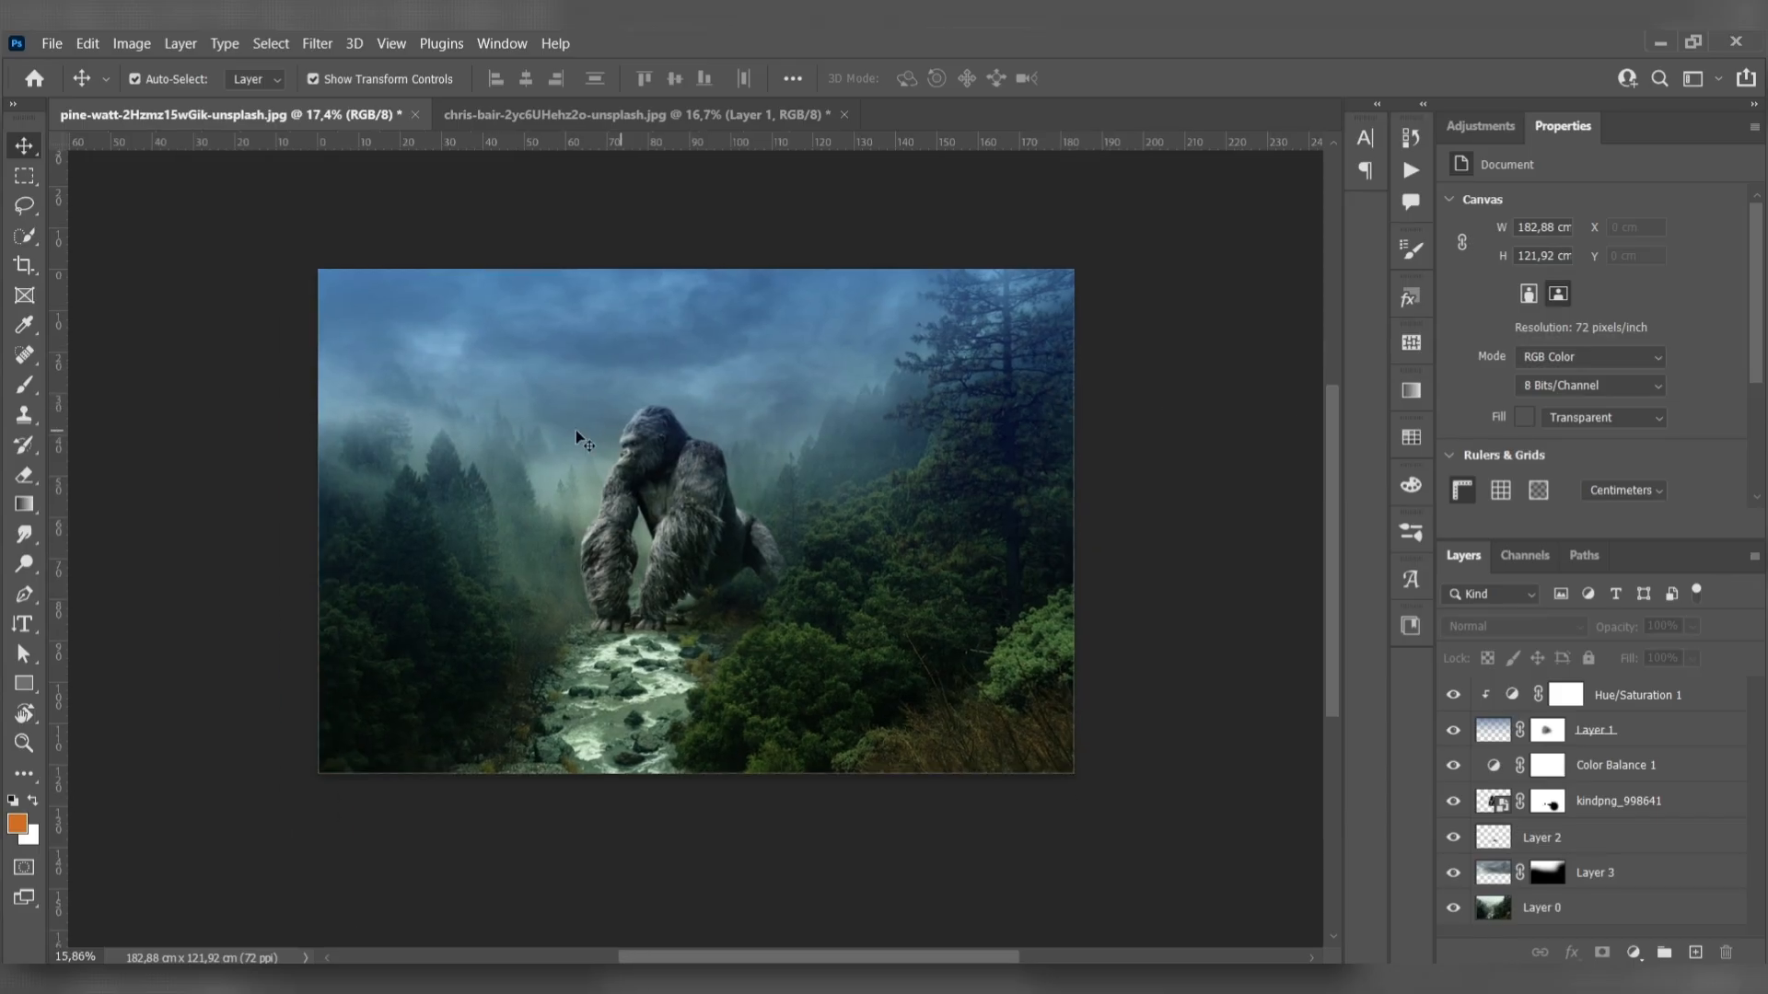
{"action": "key", "text": "b"}
{"action": "left_click", "coordinate": [1663, 693]}
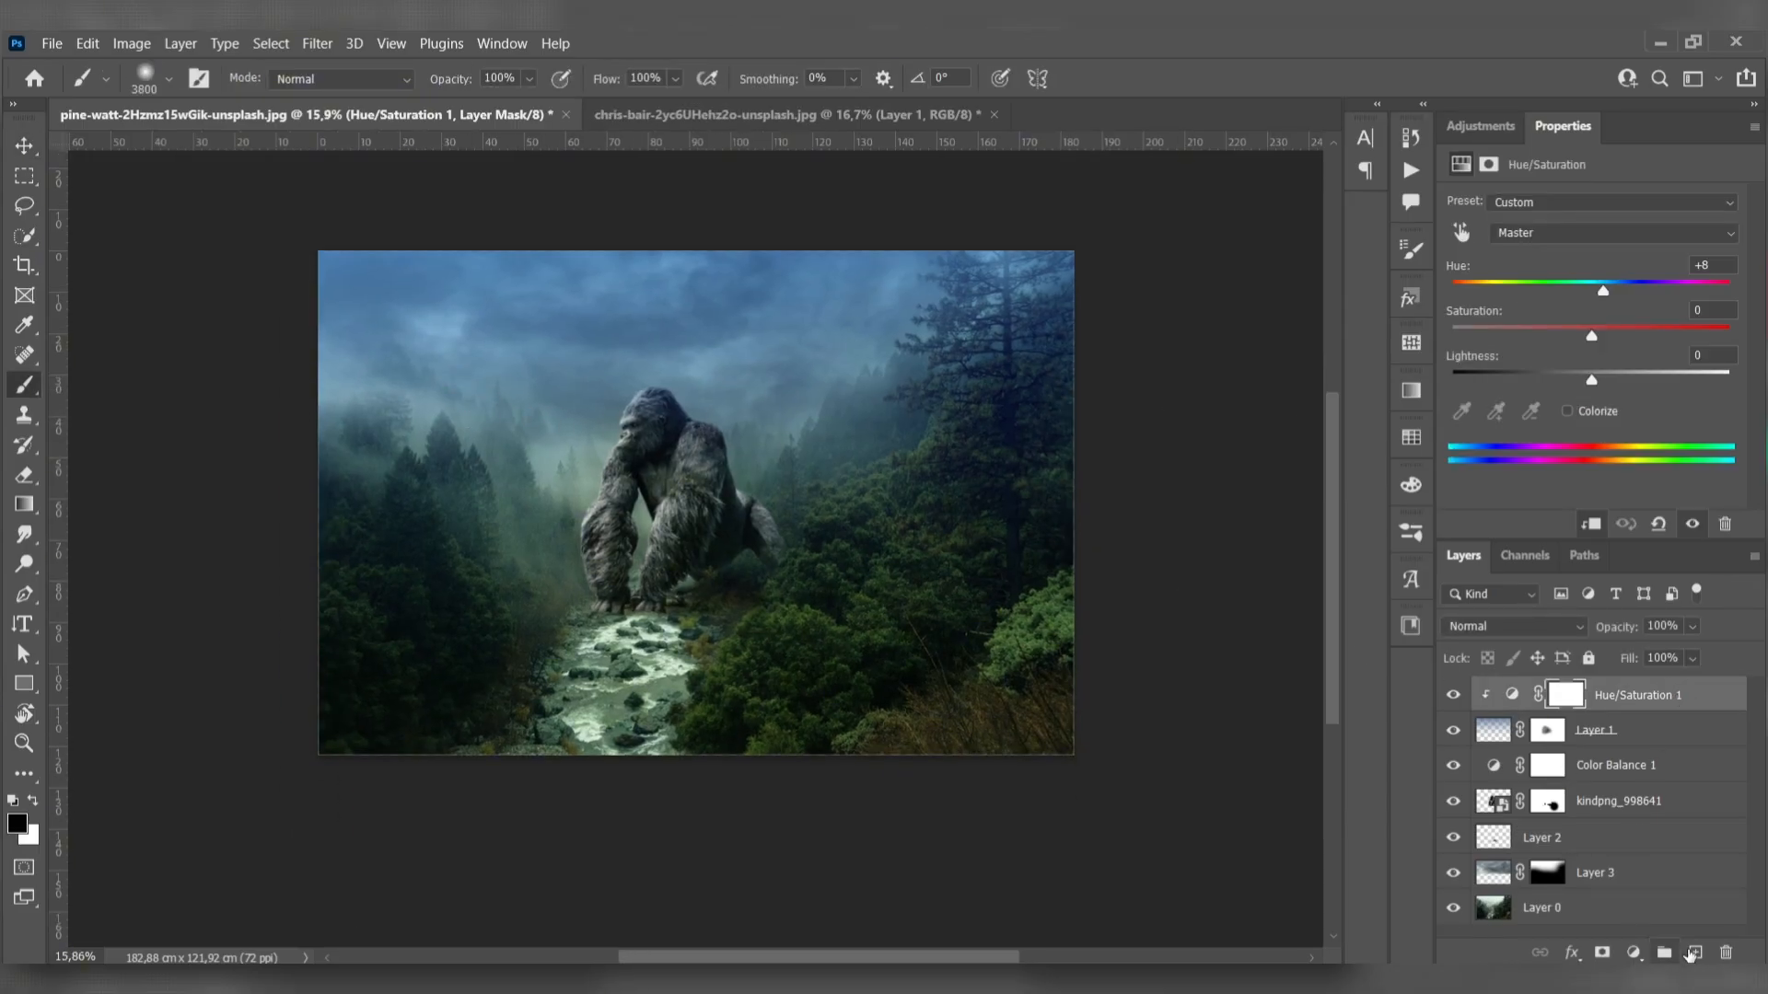
{"action": "left_click", "coordinate": [1695, 952]}
{"action": "left_click", "coordinate": [304, 335]}
{"action": "key", "text": "ctrl+z"}
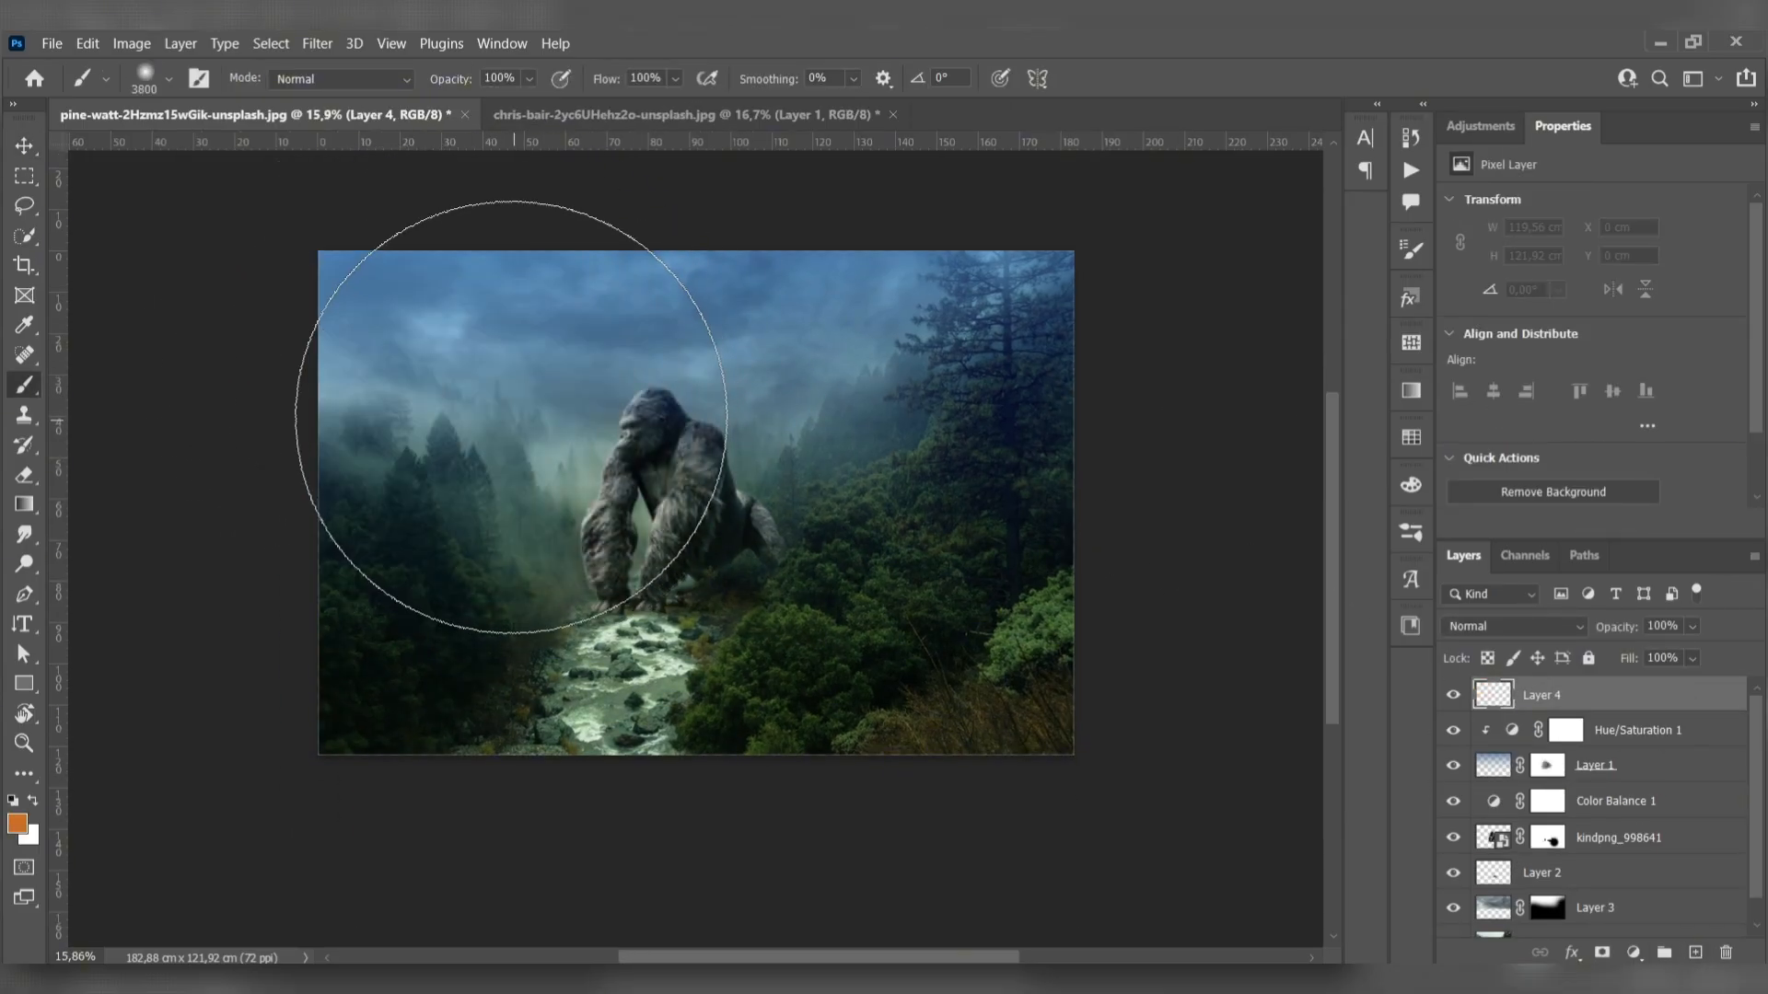
- Reduce the brush size to 1500 px and try an orange stroke over the image's upper-left sky
{"action": "key", "text": "["}
{"action": "key", "text": "["}
{"action": "key", "text": "["}
{"action": "key", "text": "["}
{"action": "key", "text": "["}
{"action": "key", "text": "["}
{"action": "key", "text": "["}
{"action": "key", "text": "["}
{"action": "key", "text": "["}
{"action": "key", "text": "["}
{"action": "key", "text": "["}
{"action": "key", "text": "["}
{"action": "key", "text": "["}
{"action": "key", "text": "["}
{"action": "key", "text": "["}
{"action": "key", "text": "["}
{"action": "key", "text": "["}
{"action": "key", "text": "["}
{"action": "key", "text": "["}
{"action": "key", "text": "["}
{"action": "key", "text": "["}
{"action": "key", "text": "["}
{"action": "key", "text": "["}
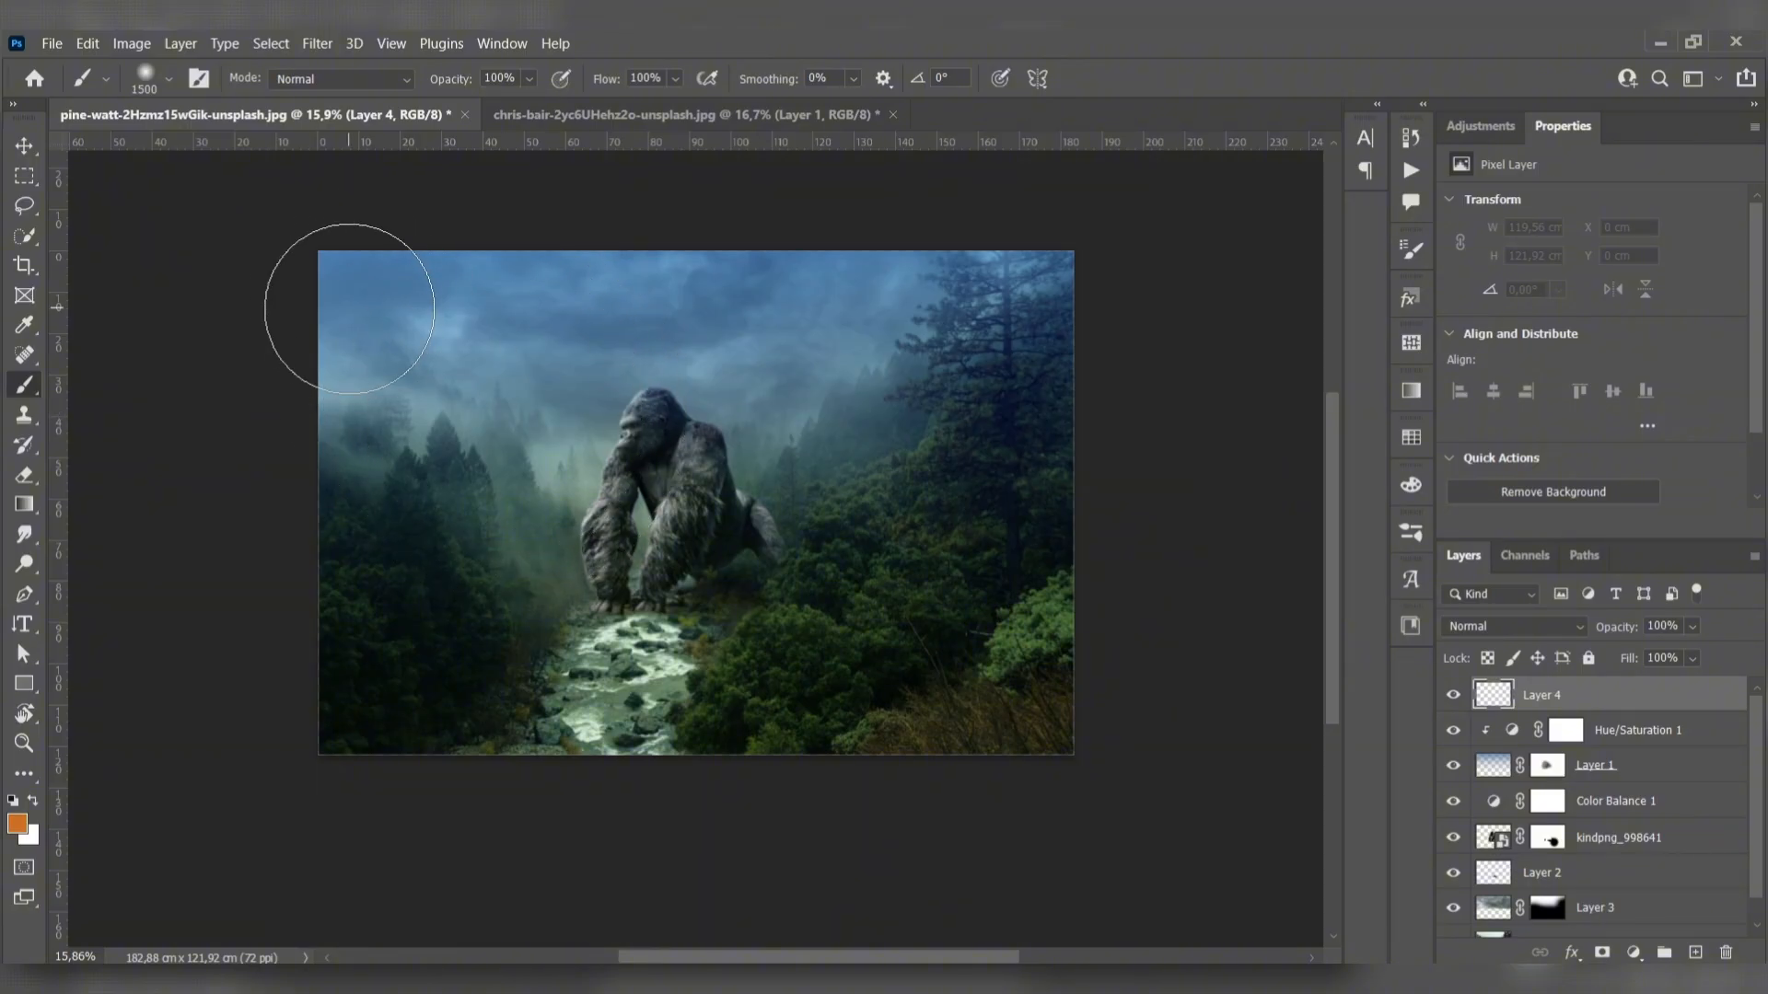
{"action": "left_click_drag", "start_coordinate": [359, 304], "coordinate": [414, 340]}
{"action": "key", "text": "ctrl+z"}
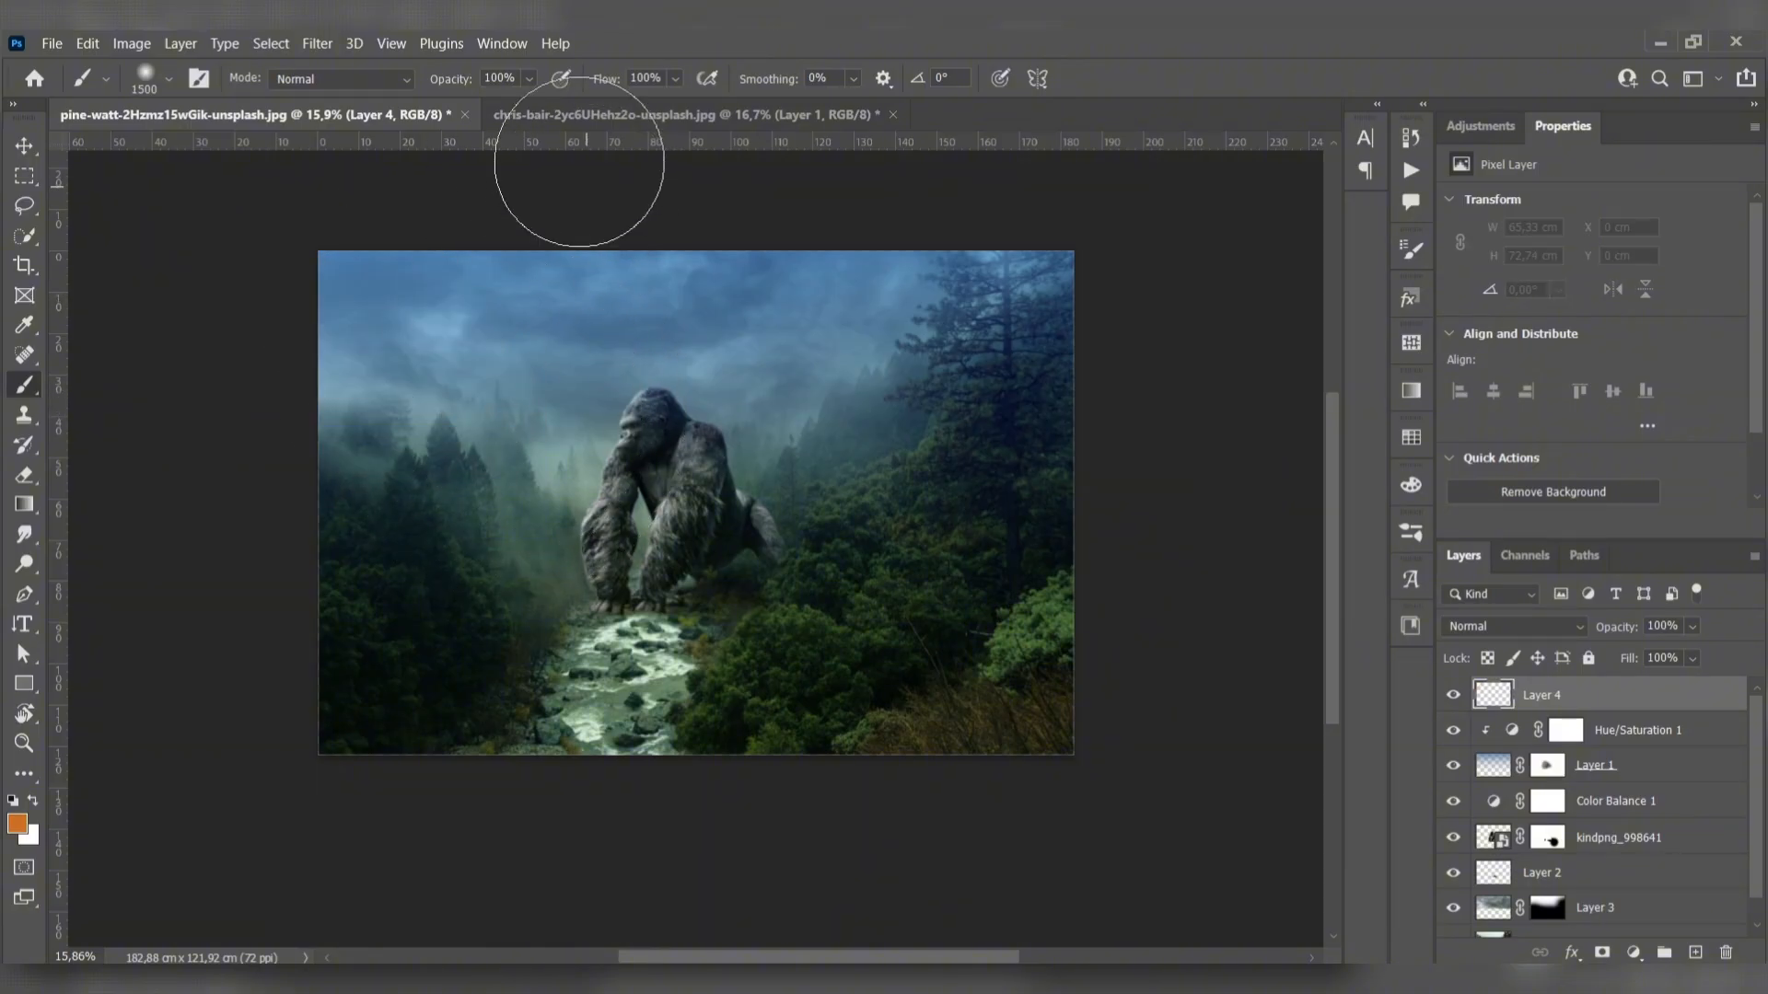
- Paint an orange glow from the image's upper-left sky towards the gorilla with the brush at 48% opacity and 57% flow
{"action": "left_click_drag", "start_coordinate": [463, 81], "coordinate": [433, 81]}
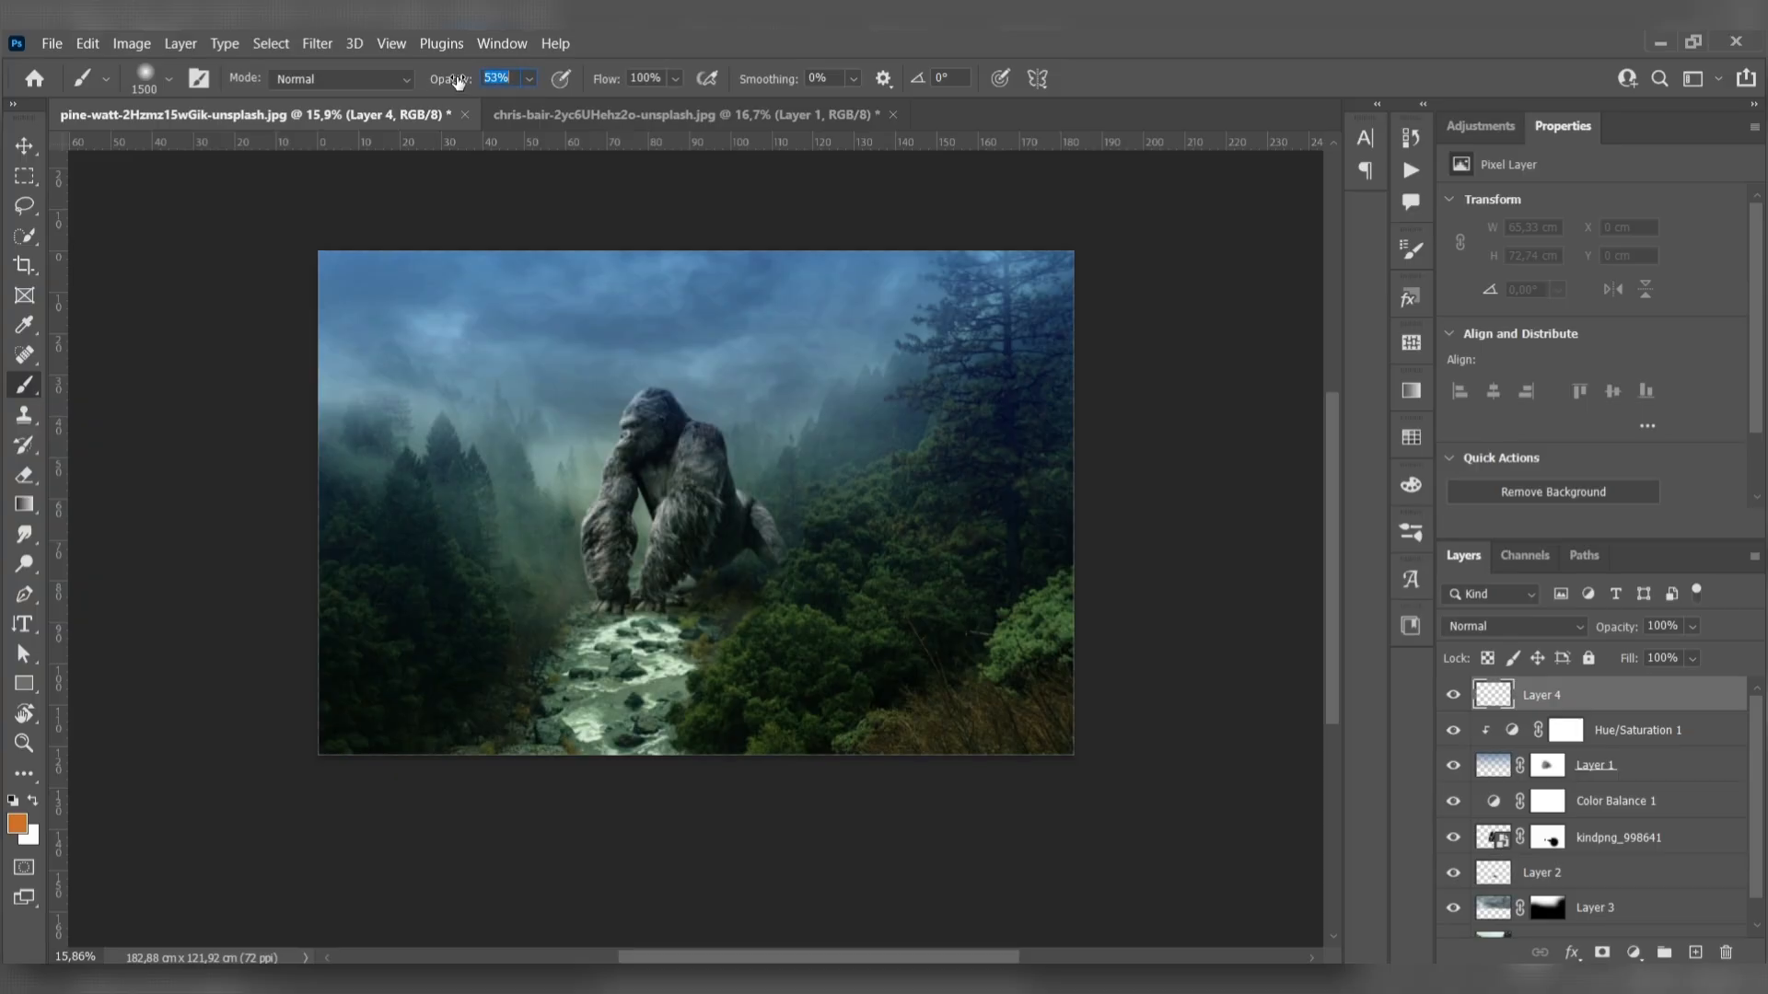
{"action": "left_click_drag", "start_coordinate": [601, 85], "coordinate": [594, 85]}
{"action": "mouse_move", "coordinate": [335, 276]}
{"action": "left_mouse_down"}
{"action": "mouse_move", "coordinate": [549, 485]}
{"action": "mouse_move", "coordinate": [463, 358]}
{"action": "mouse_move", "coordinate": [394, 316]}
{"action": "mouse_move", "coordinate": [398, 357]}
{"action": "mouse_move", "coordinate": [638, 470]}
{"action": "mouse_move", "coordinate": [587, 452]}
{"action": "mouse_move", "coordinate": [438, 481]}
{"action": "left_mouse_up"}
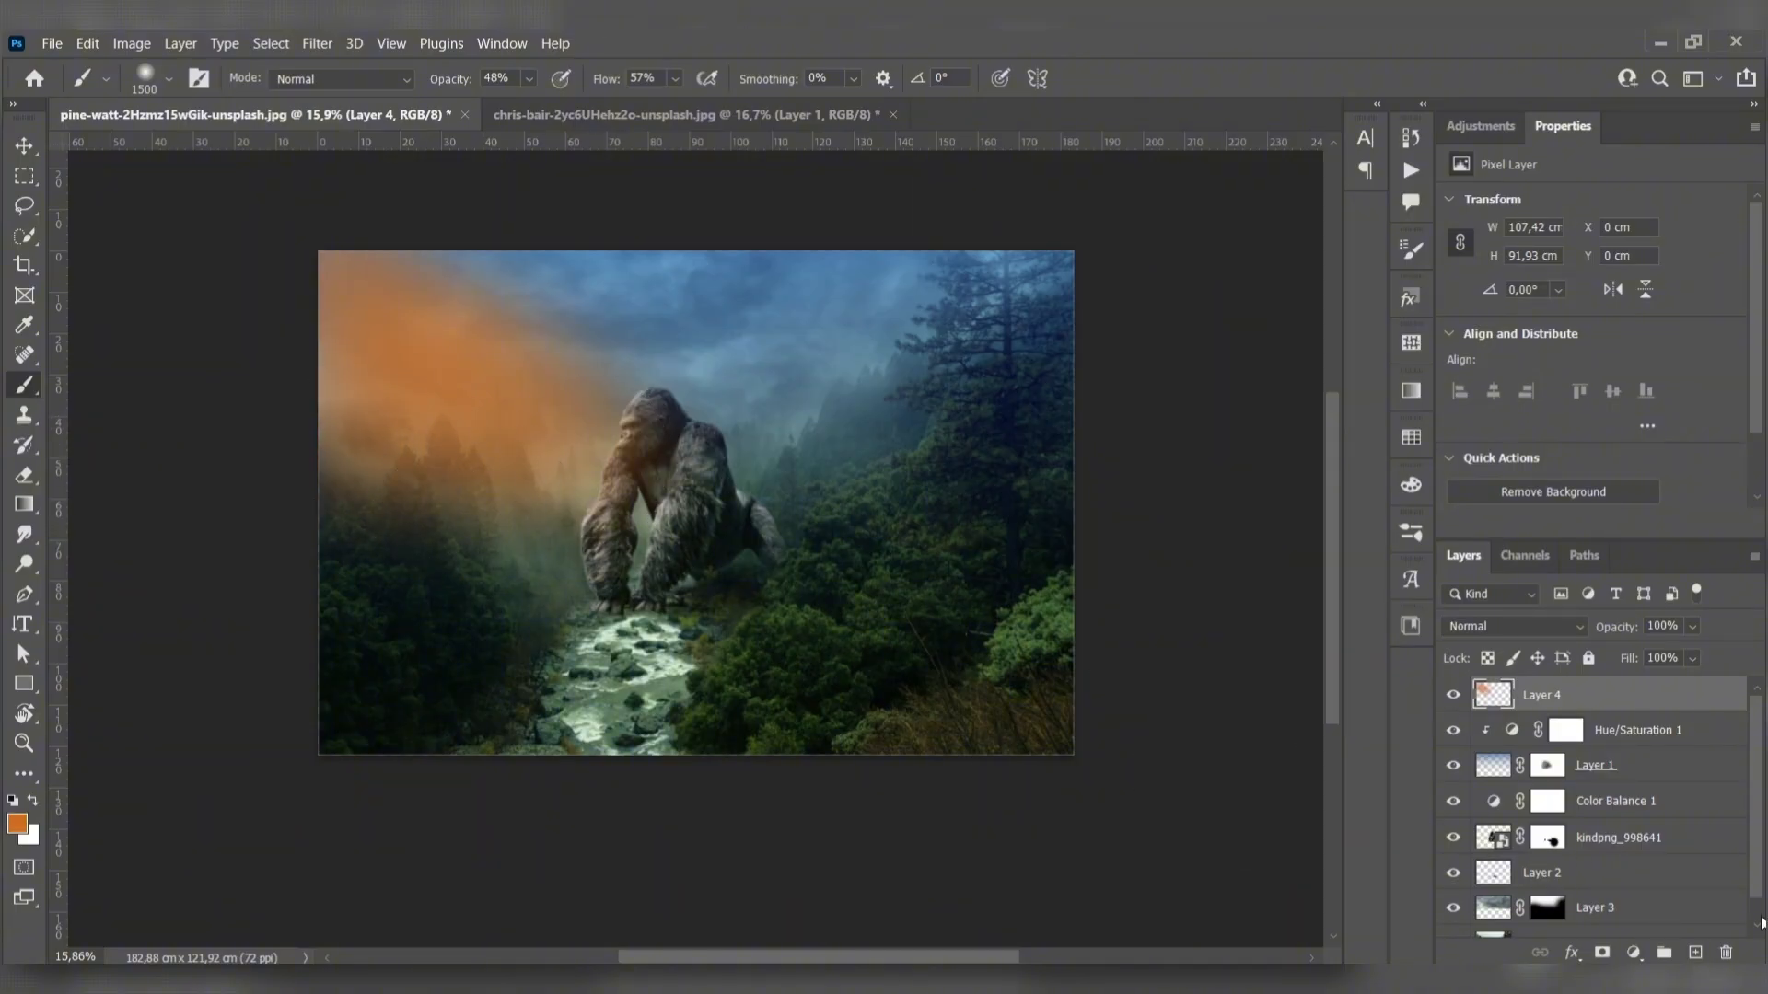
- Set the orange glow layer's blend mode to Hard Light and distort it so its right corners stretch outward across the image
{"action": "left_click", "coordinate": [1515, 626]}
{"action": "left_click", "coordinate": [1491, 730]}
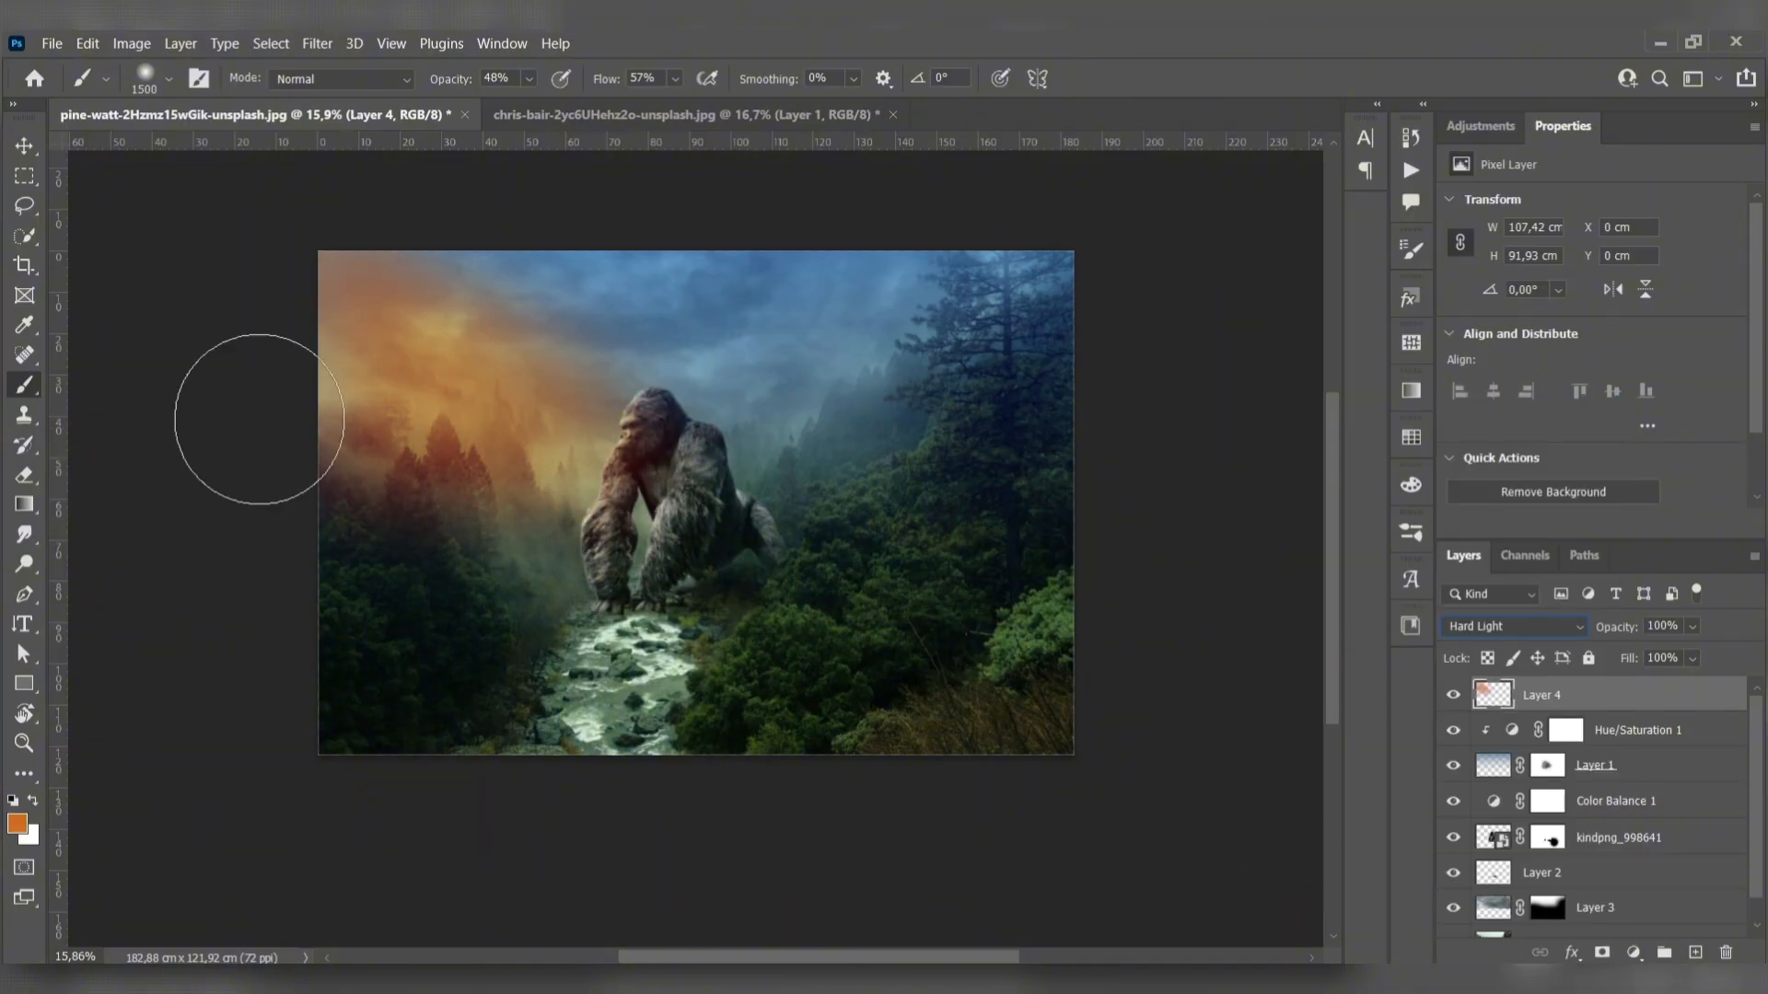
{"action": "key", "text": "ctrl+t"}
{"action": "left_click_drag", "start_coordinate": [761, 631], "coordinate": [894, 634]}
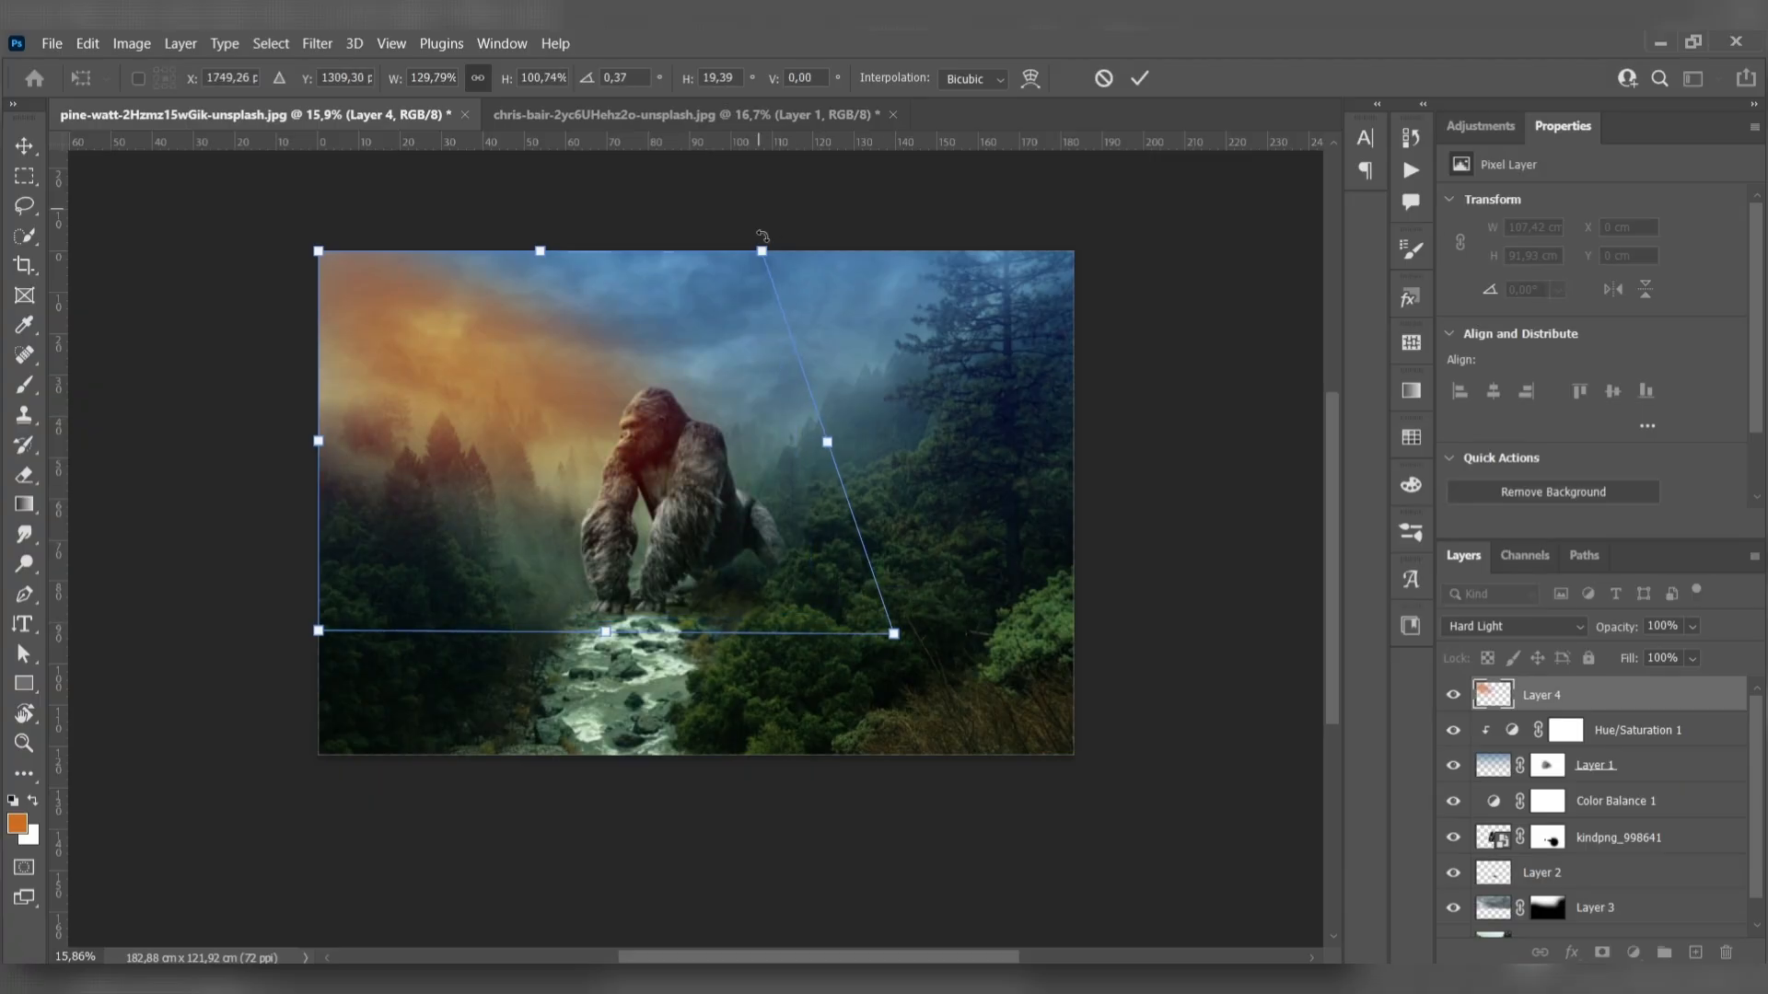
{"action": "left_click_drag", "start_coordinate": [762, 238], "coordinate": [934, 175]}
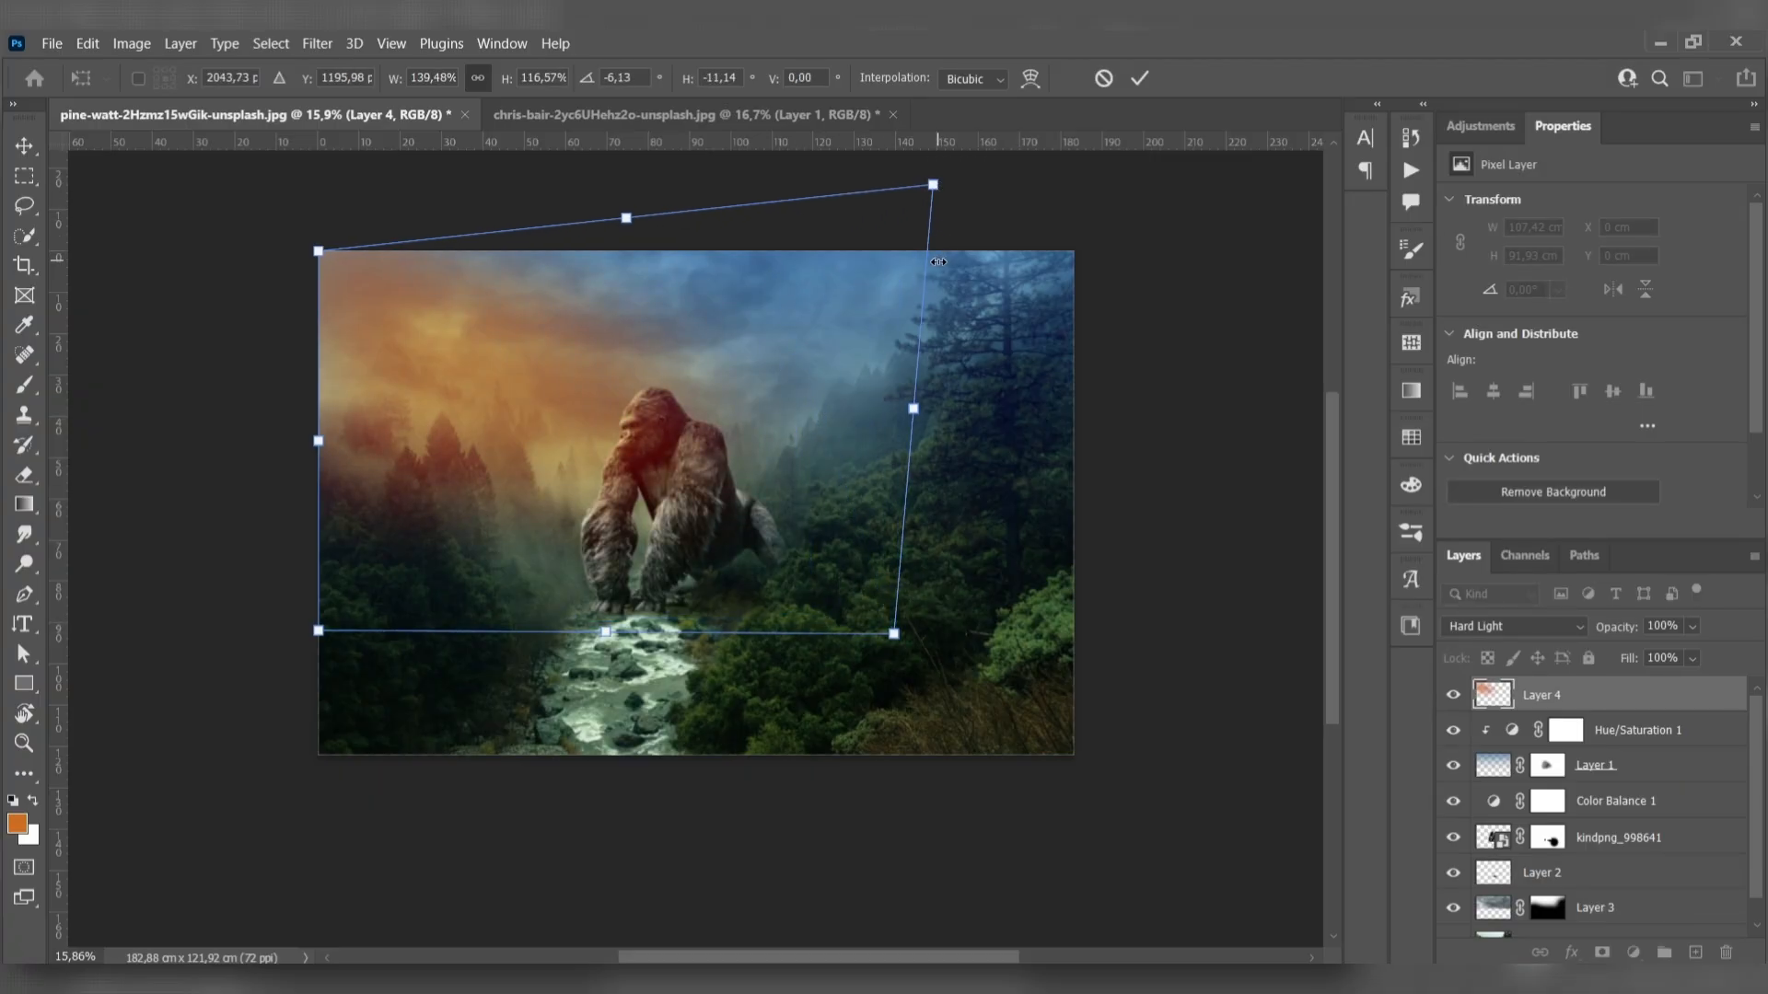
{"action": "left_click", "coordinate": [25, 146]}
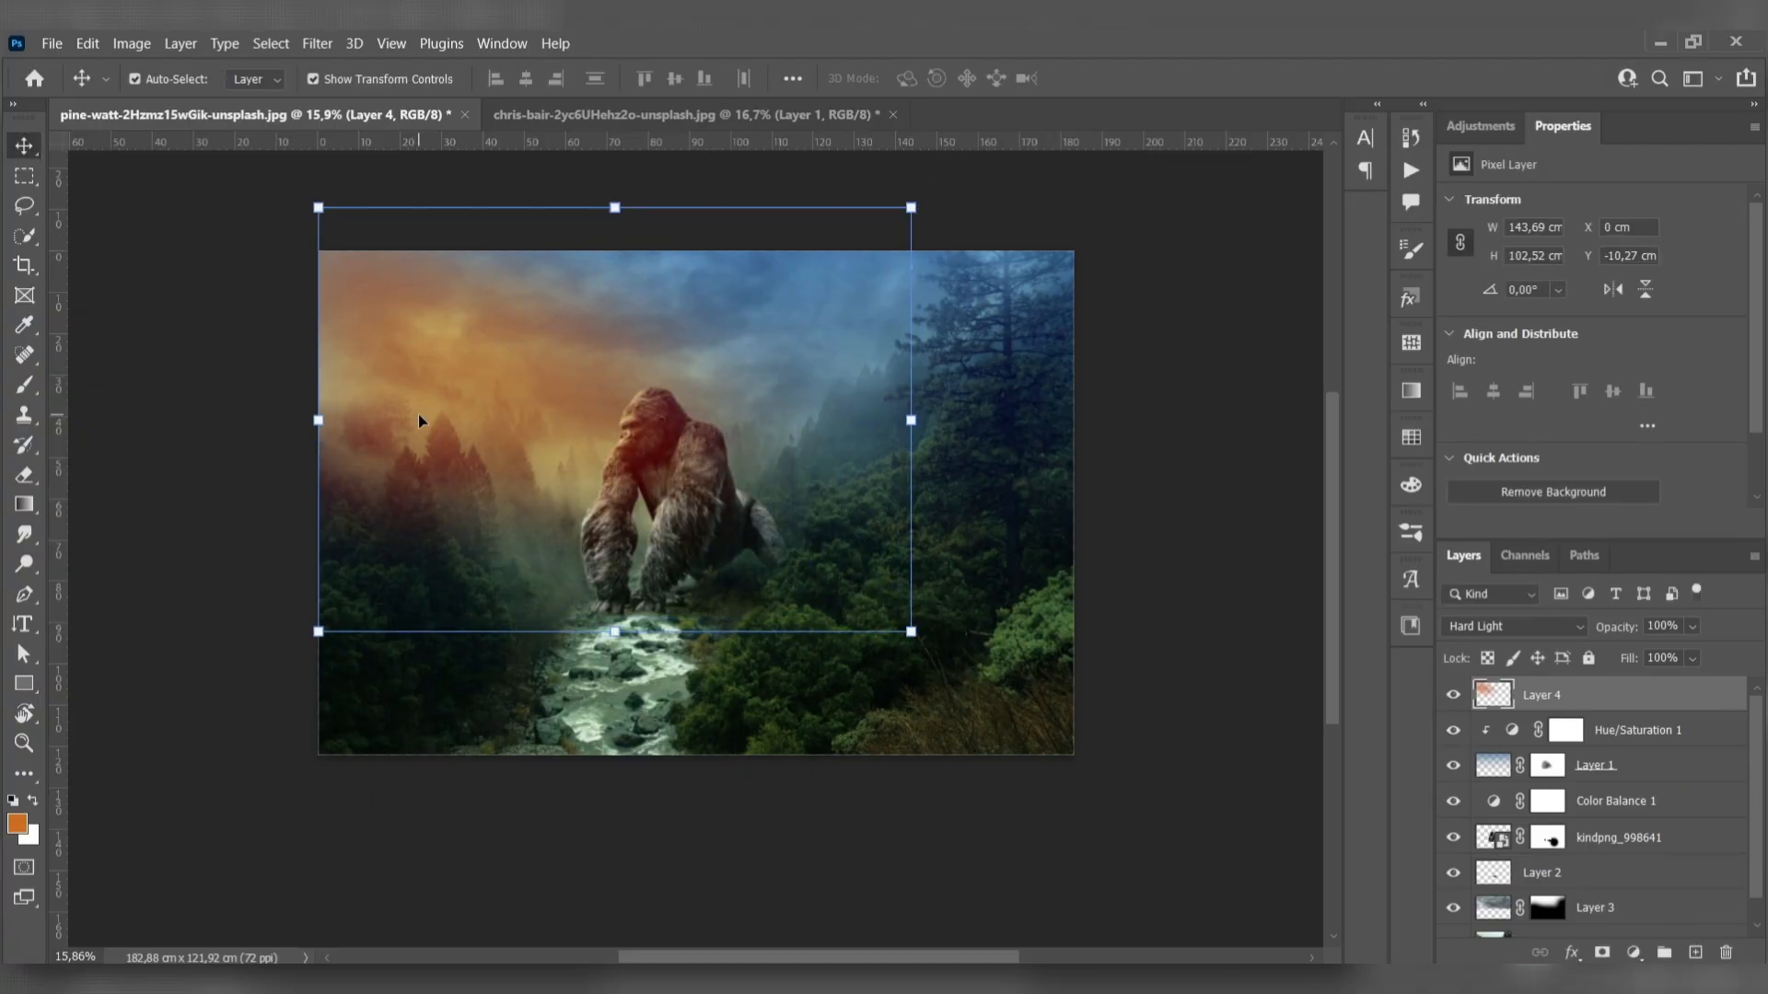
{"action": "left_click", "coordinate": [263, 249]}
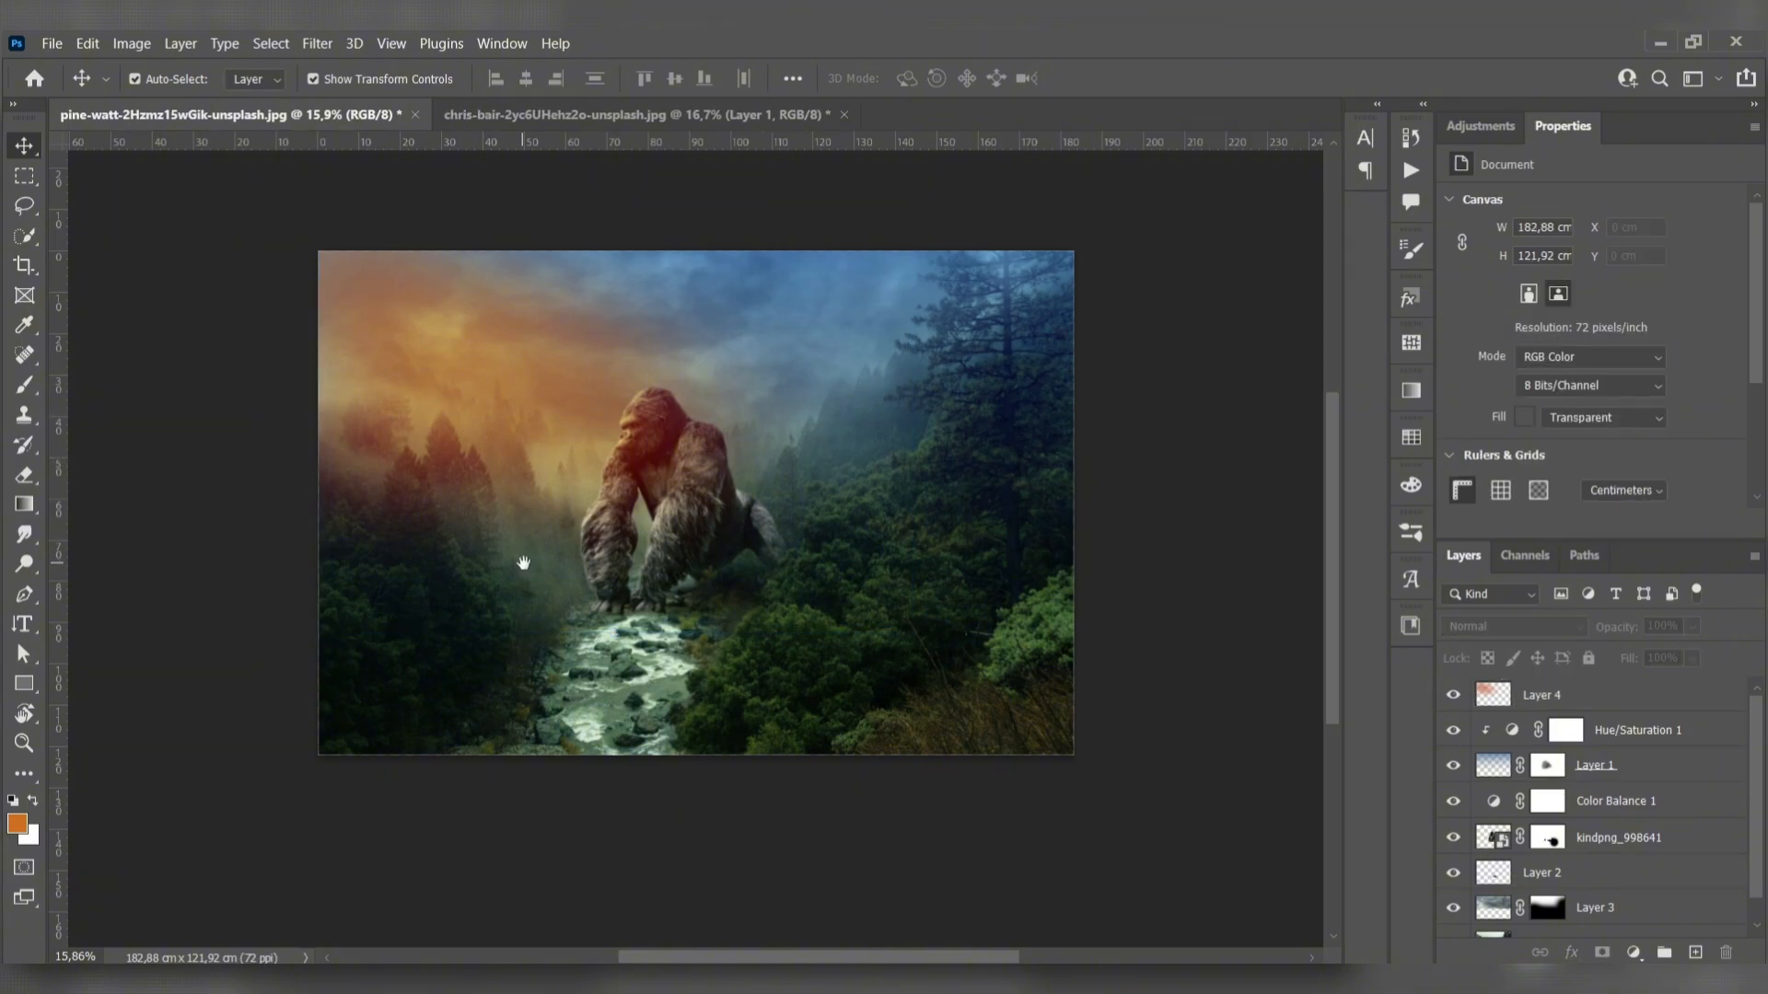
{"action": "left_click_drag", "start_coordinate": [523, 562], "coordinate": [551, 573]}
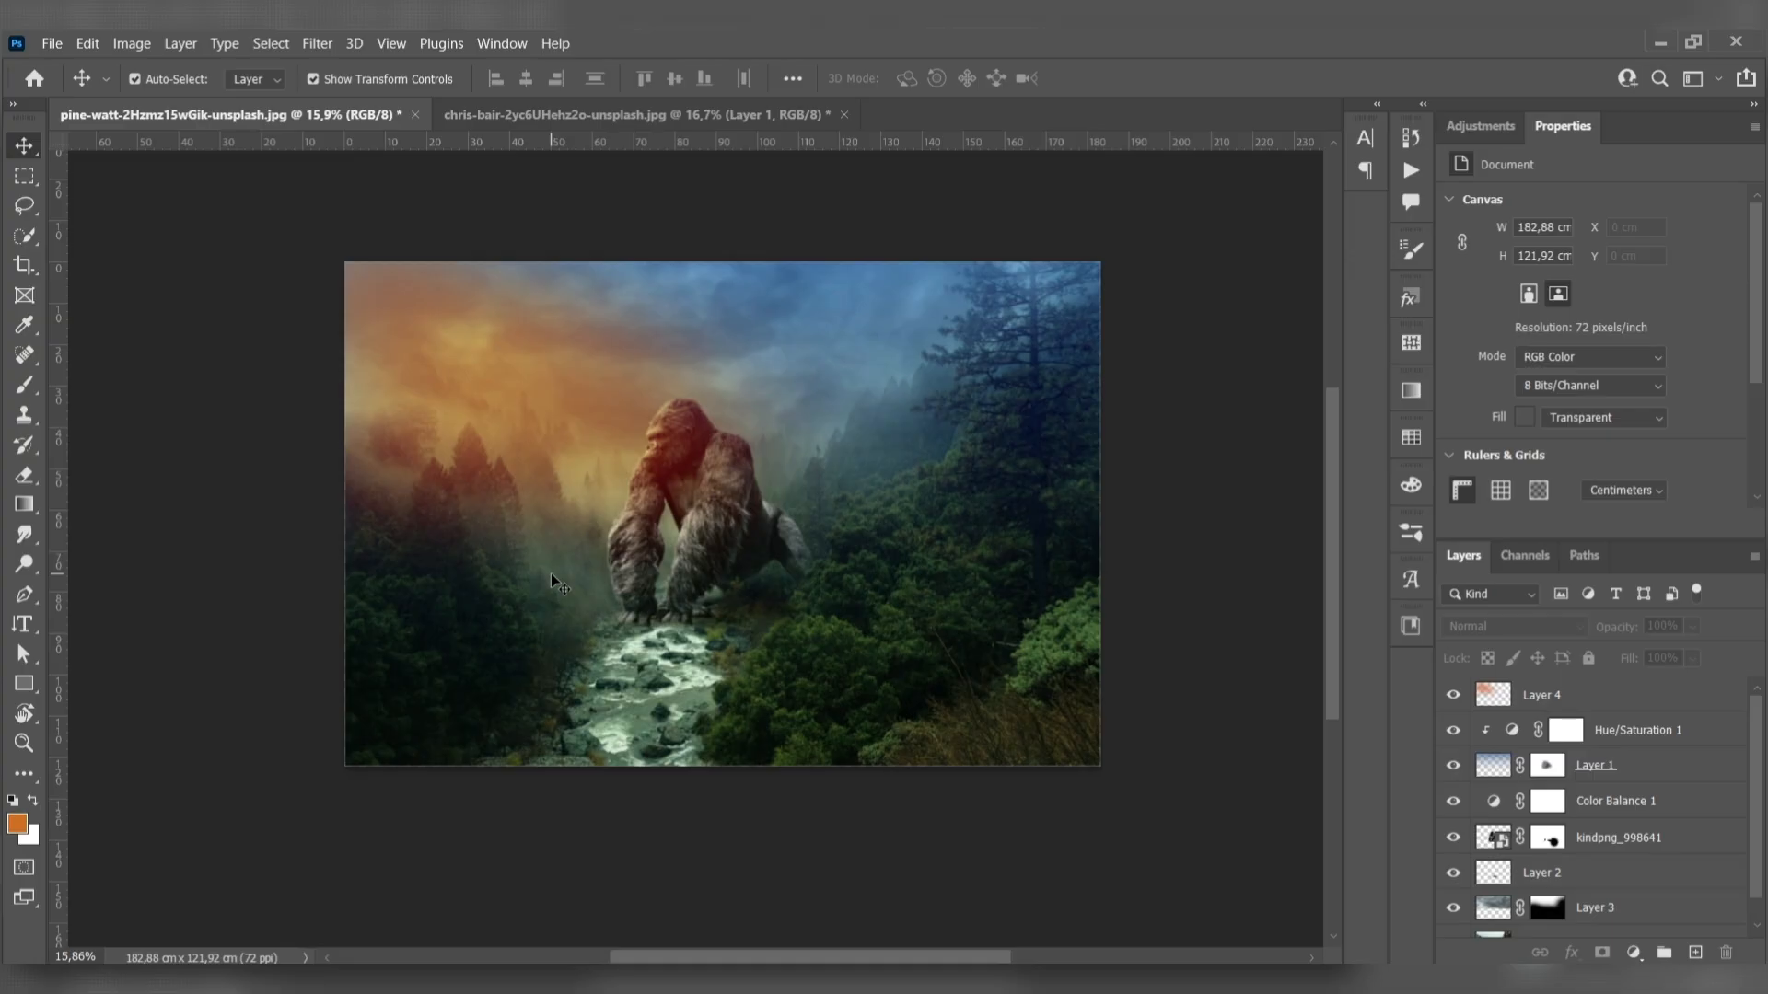
- Paint mist on a new top layer with colours sampled beside the gorilla's arm and hindquarters, and lower the layer opacity to 74%
{"action": "key", "text": "ctrl+v"}
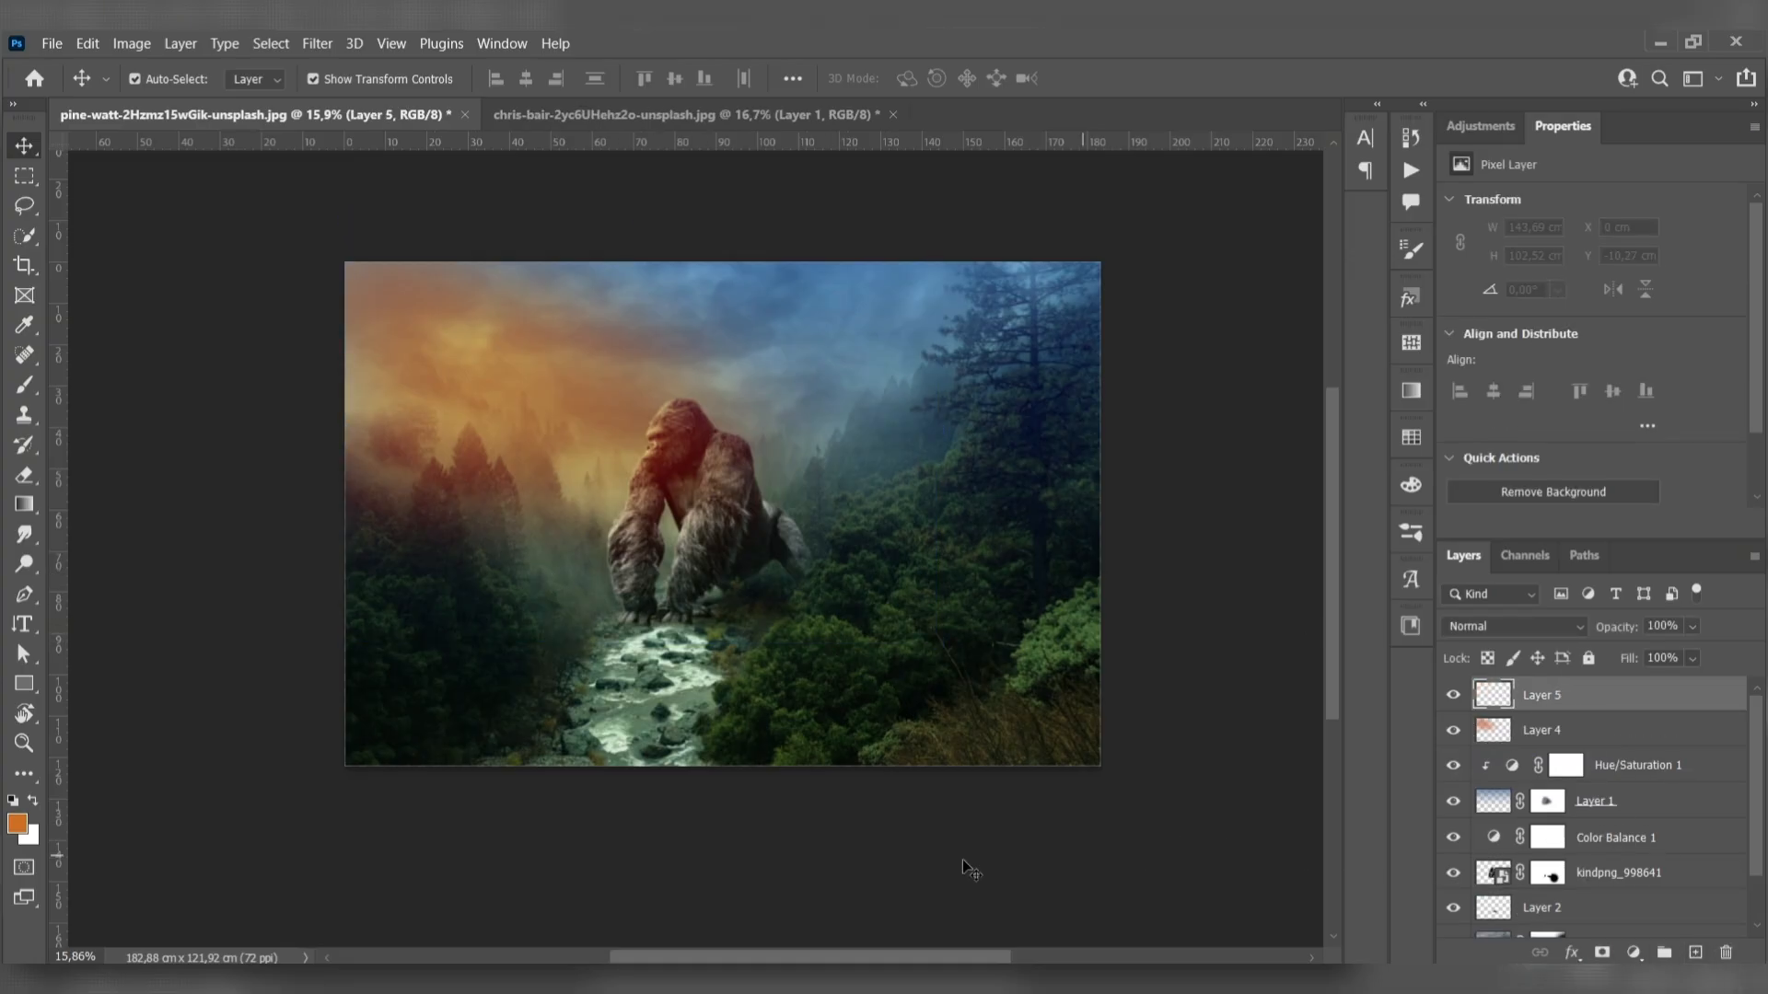
{"action": "key", "text": "i"}
{"action": "left_click", "coordinate": [603, 564]}
{"action": "key", "text": "b"}
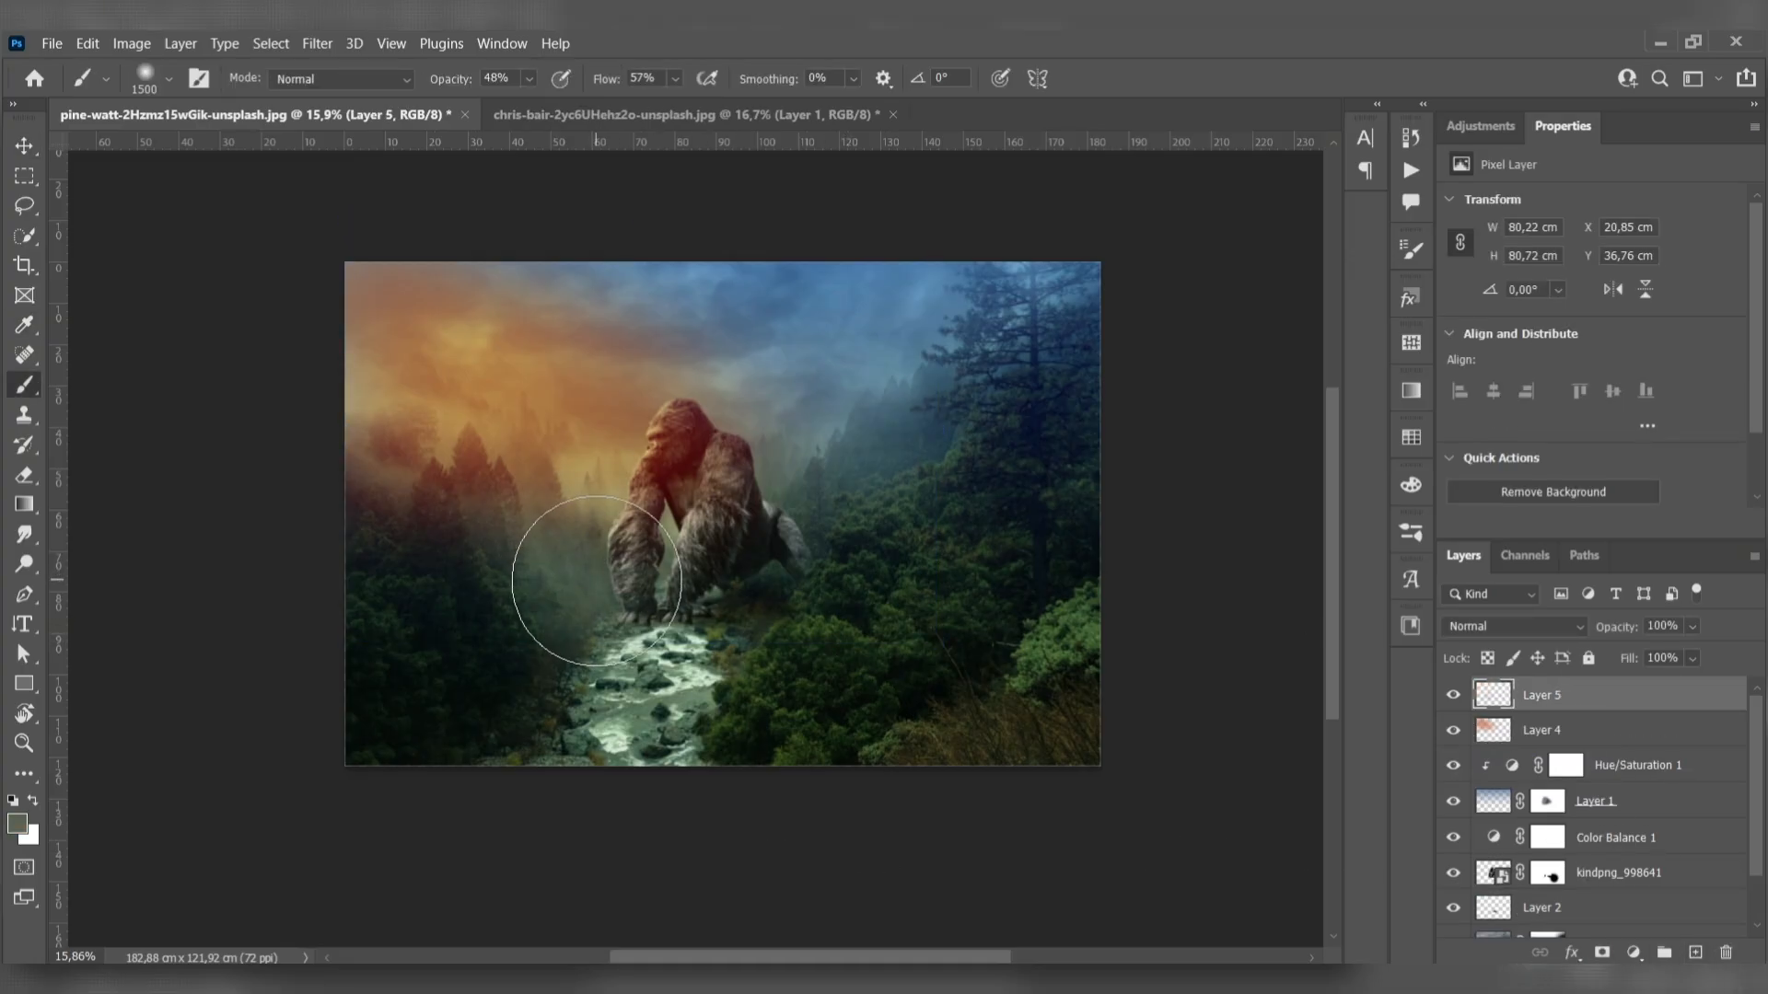
{"action": "key", "text": "i"}
{"action": "left_click", "coordinate": [821, 525]}
{"action": "key", "text": "b"}
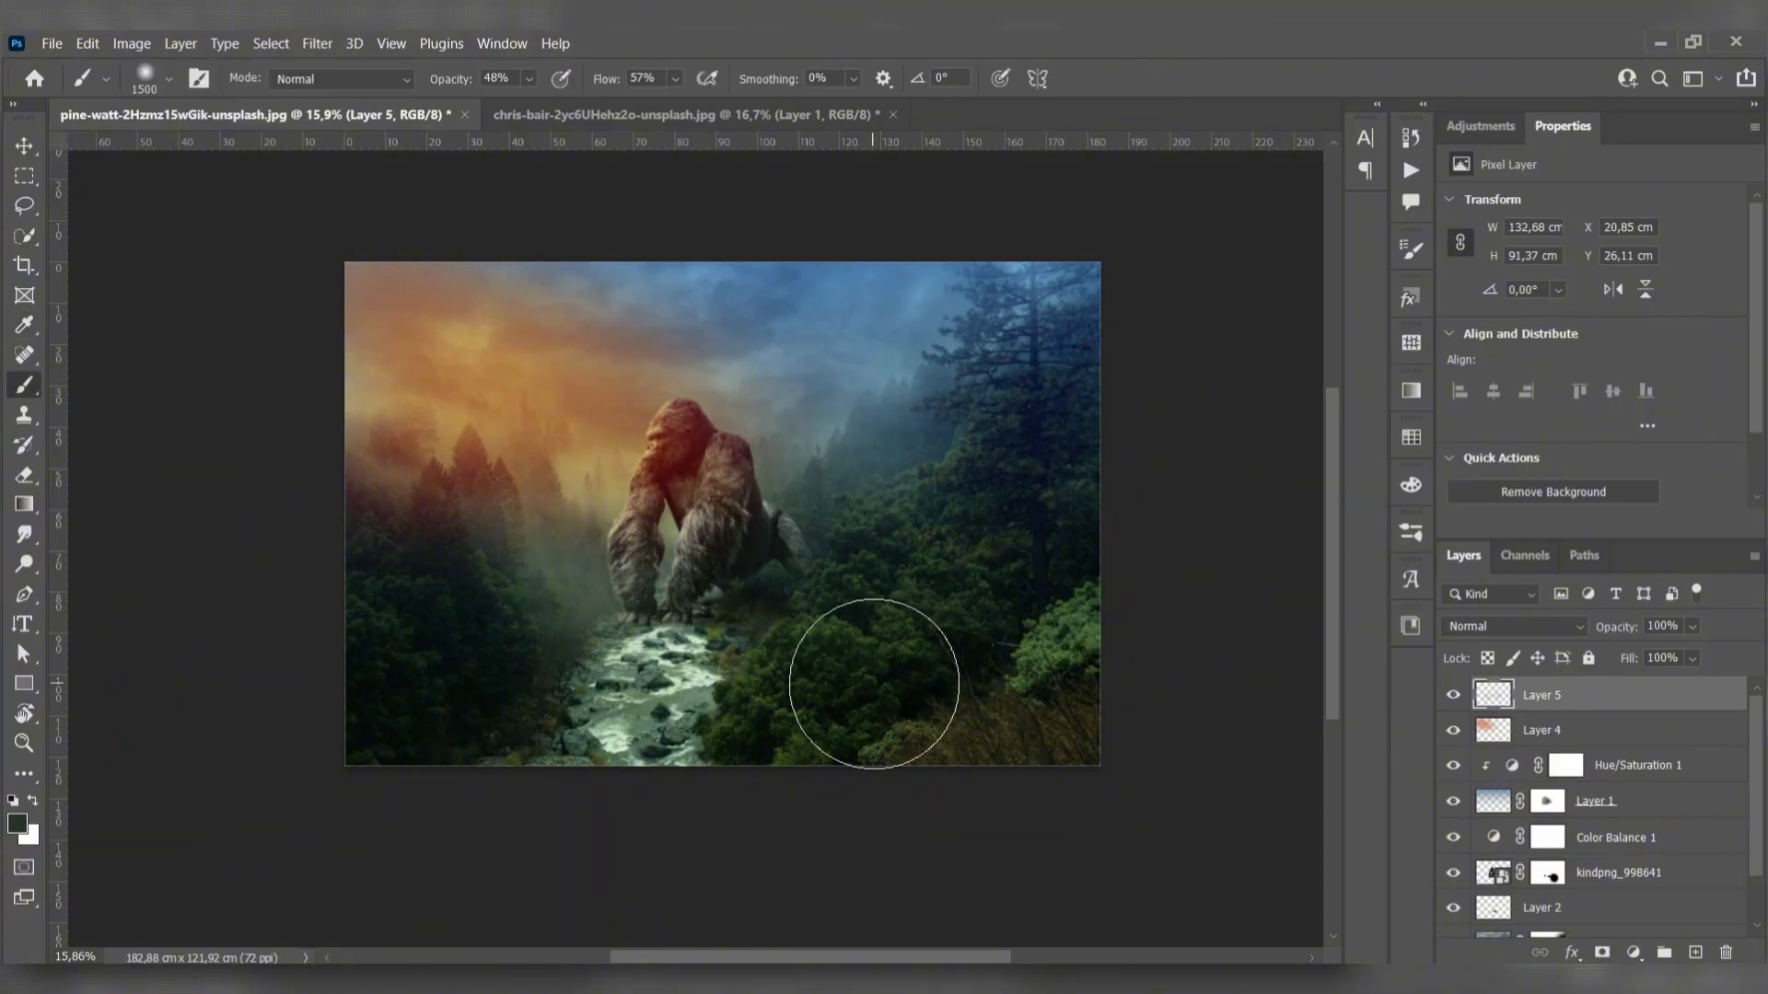
{"action": "left_click_drag", "start_coordinate": [1622, 628], "coordinate": [1605, 633]}
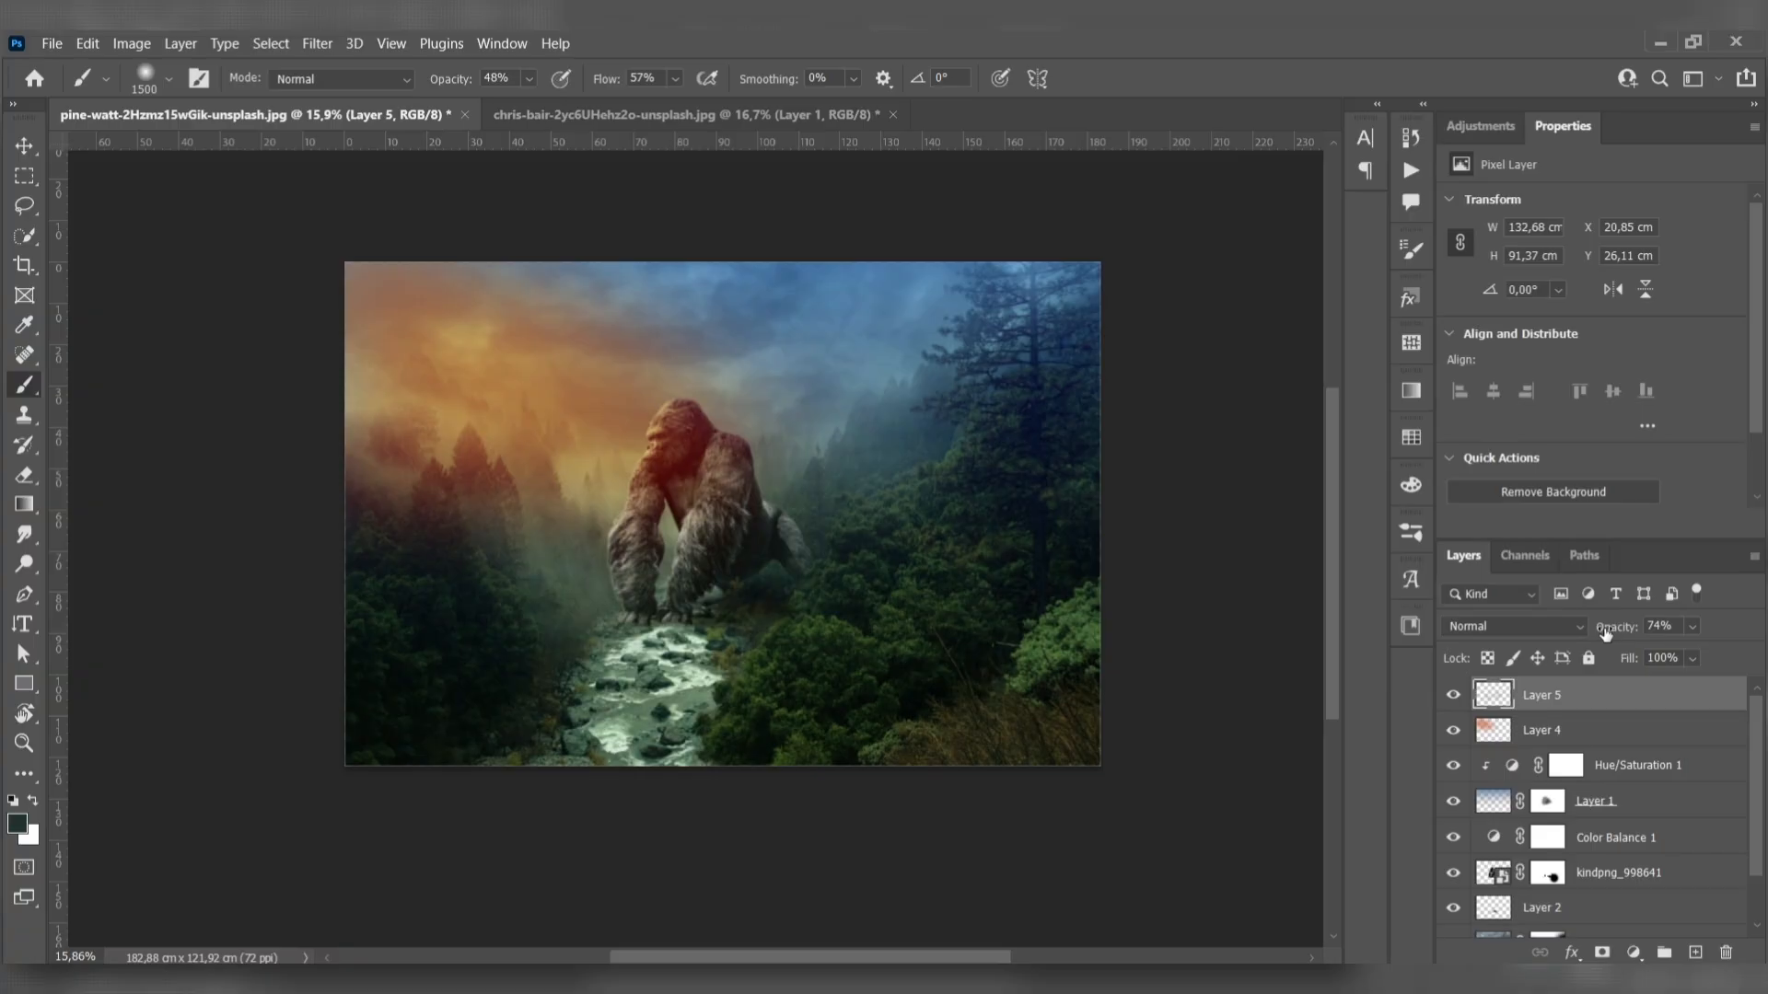
- Add a blank layer directly above the gorilla layer and clip both it and Color Balance 1 to the gorilla
{"action": "left_click", "coordinate": [1658, 810]}
{"action": "left_click", "coordinate": [1667, 873]}
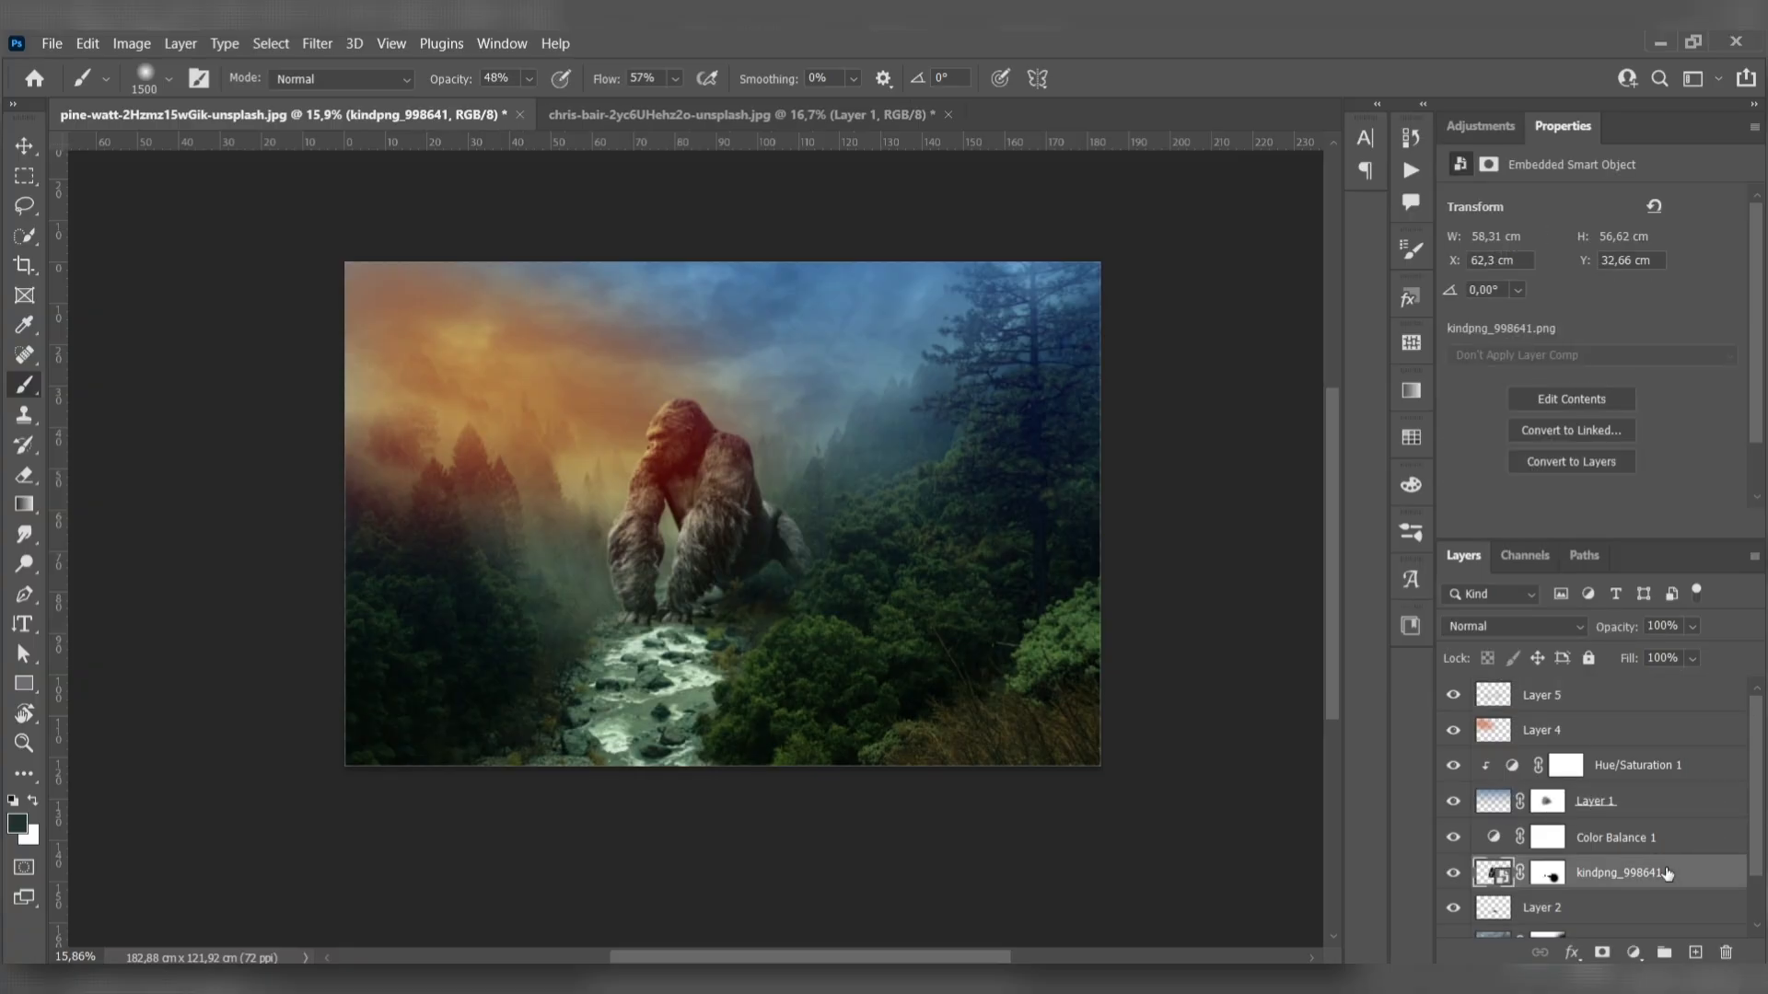
{"action": "left_click", "coordinate": [1695, 953]}
{"action": "left_click_drag", "start_coordinate": [1628, 842], "coordinate": [1629, 855]}
{"action": "left_click", "coordinate": [1633, 857], "text": "alt"}
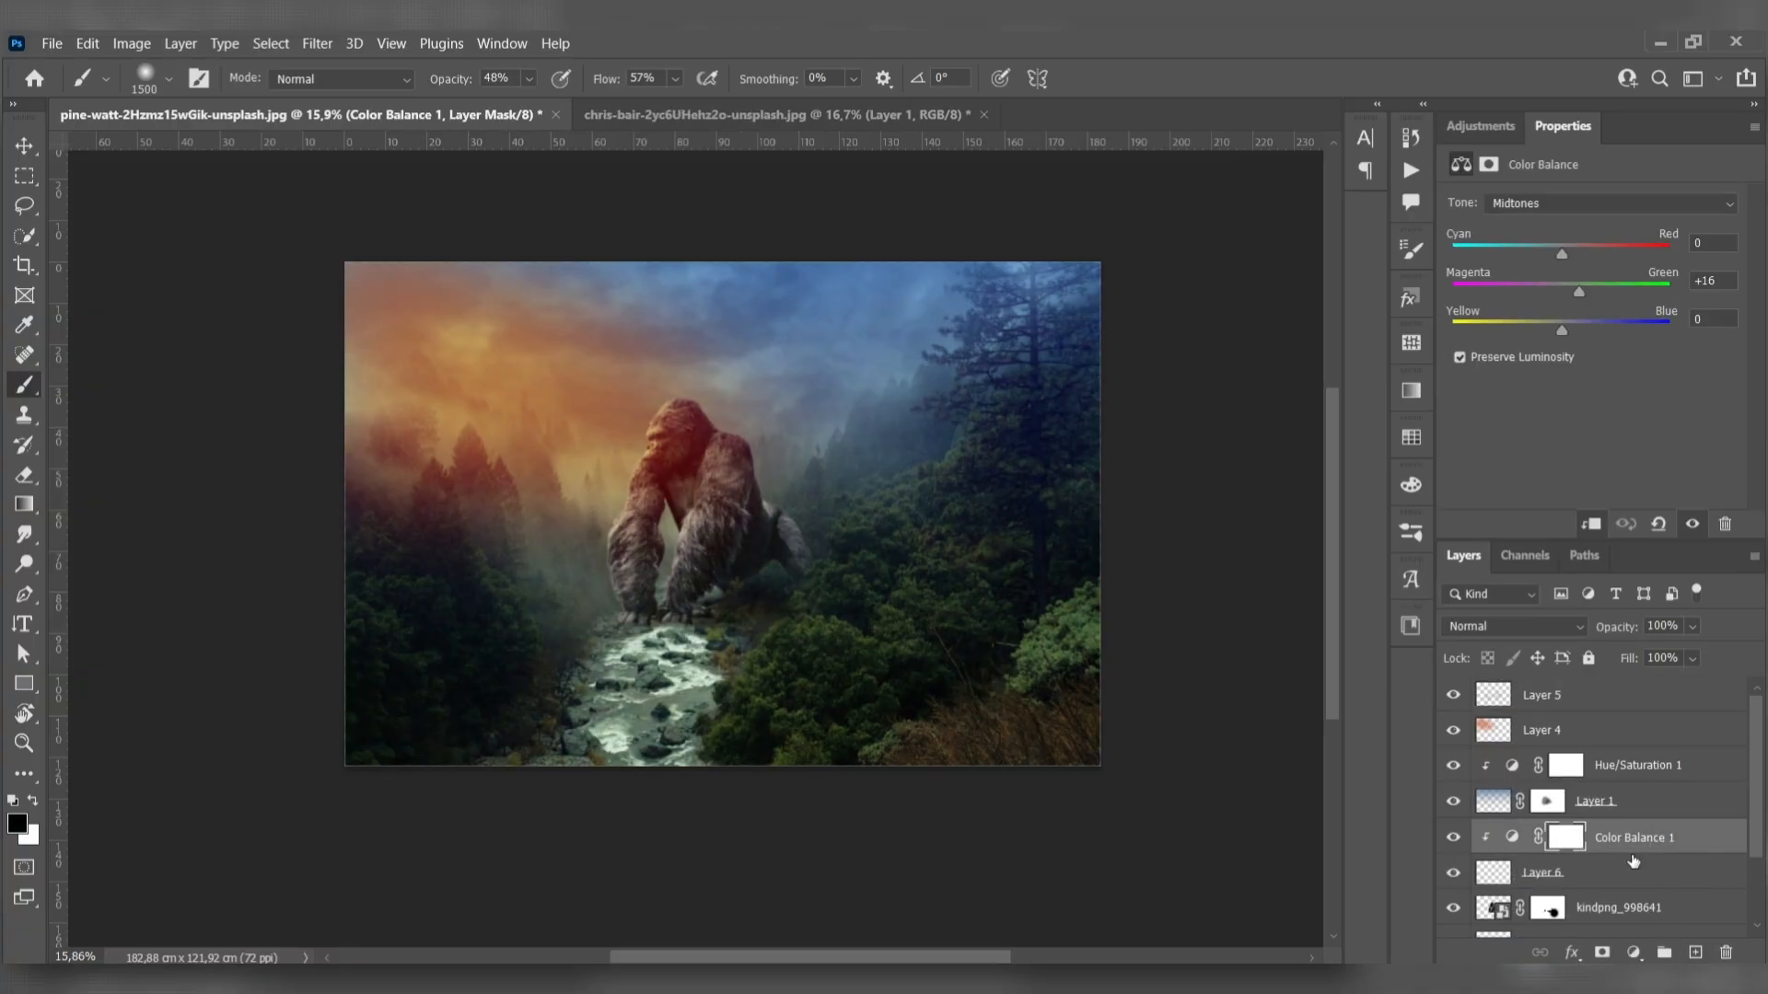
{"action": "scroll", "coordinate": [1638, 858], "scroll_direction": "down", "scroll_amount": 1}
{"action": "left_click", "coordinate": [1628, 849], "text": "alt"}
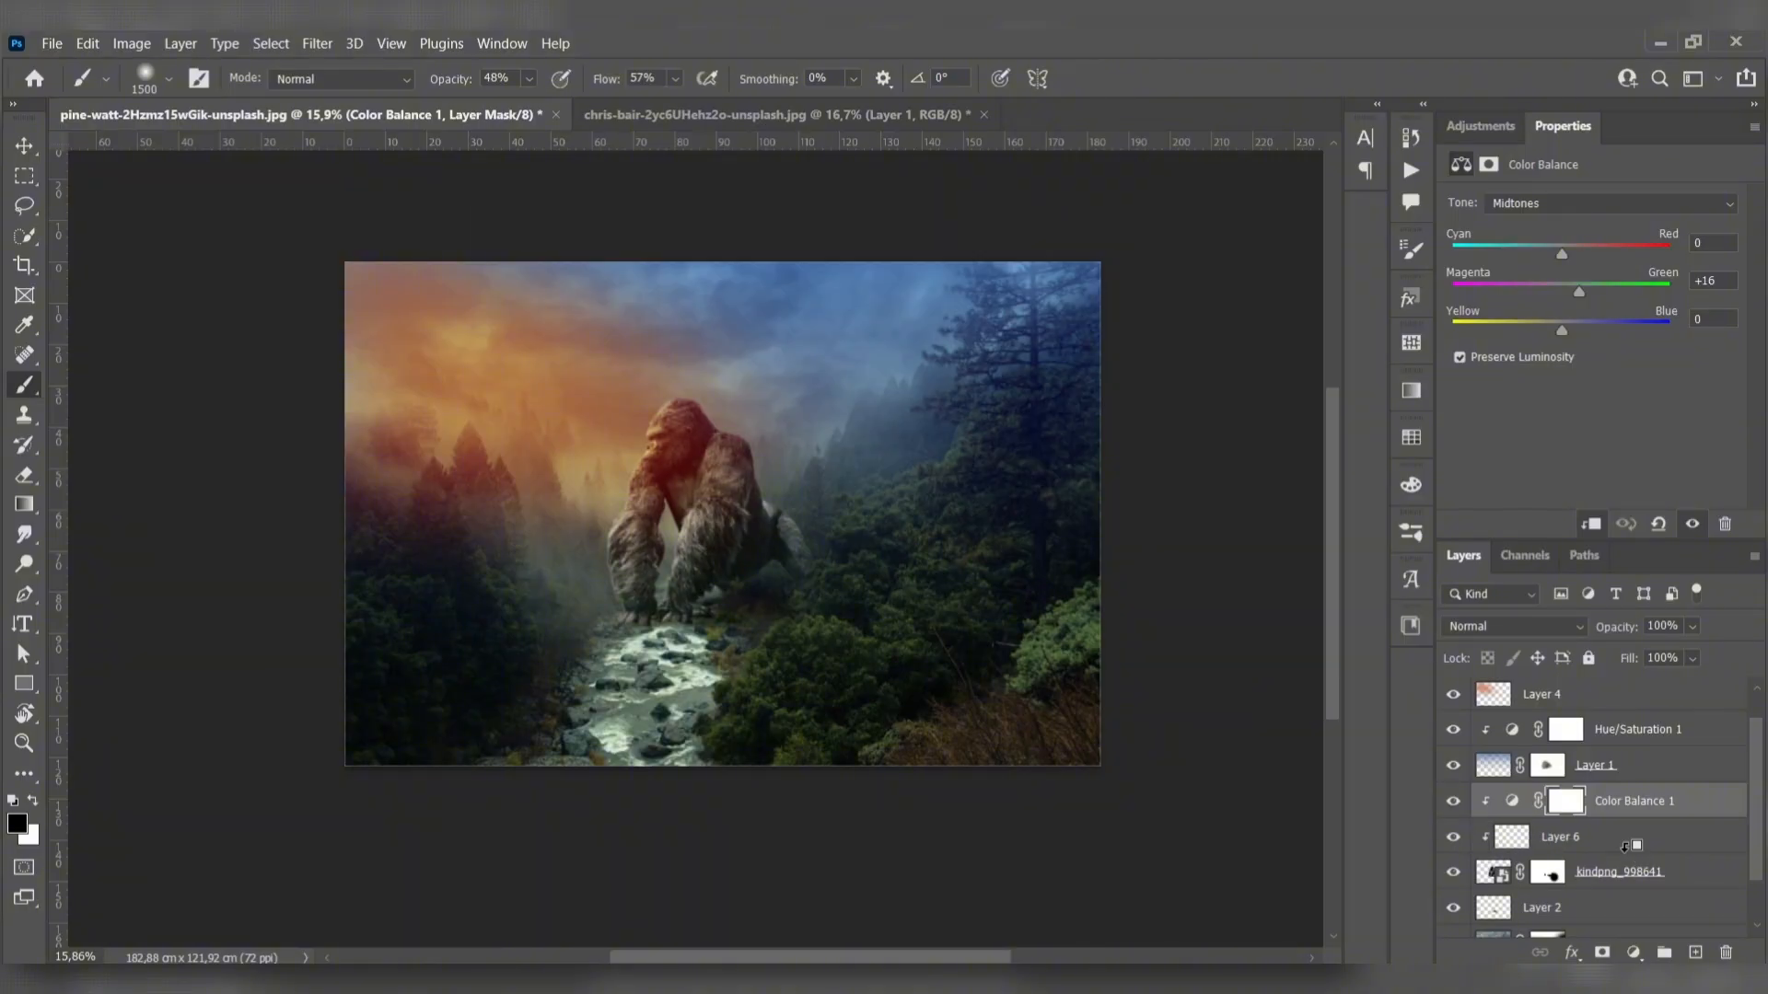
- Fill Layer 6 with 50% Gray at 100% opacity and set its blend mode to Overlay
{"action": "key", "text": "shift+BackSpace"}
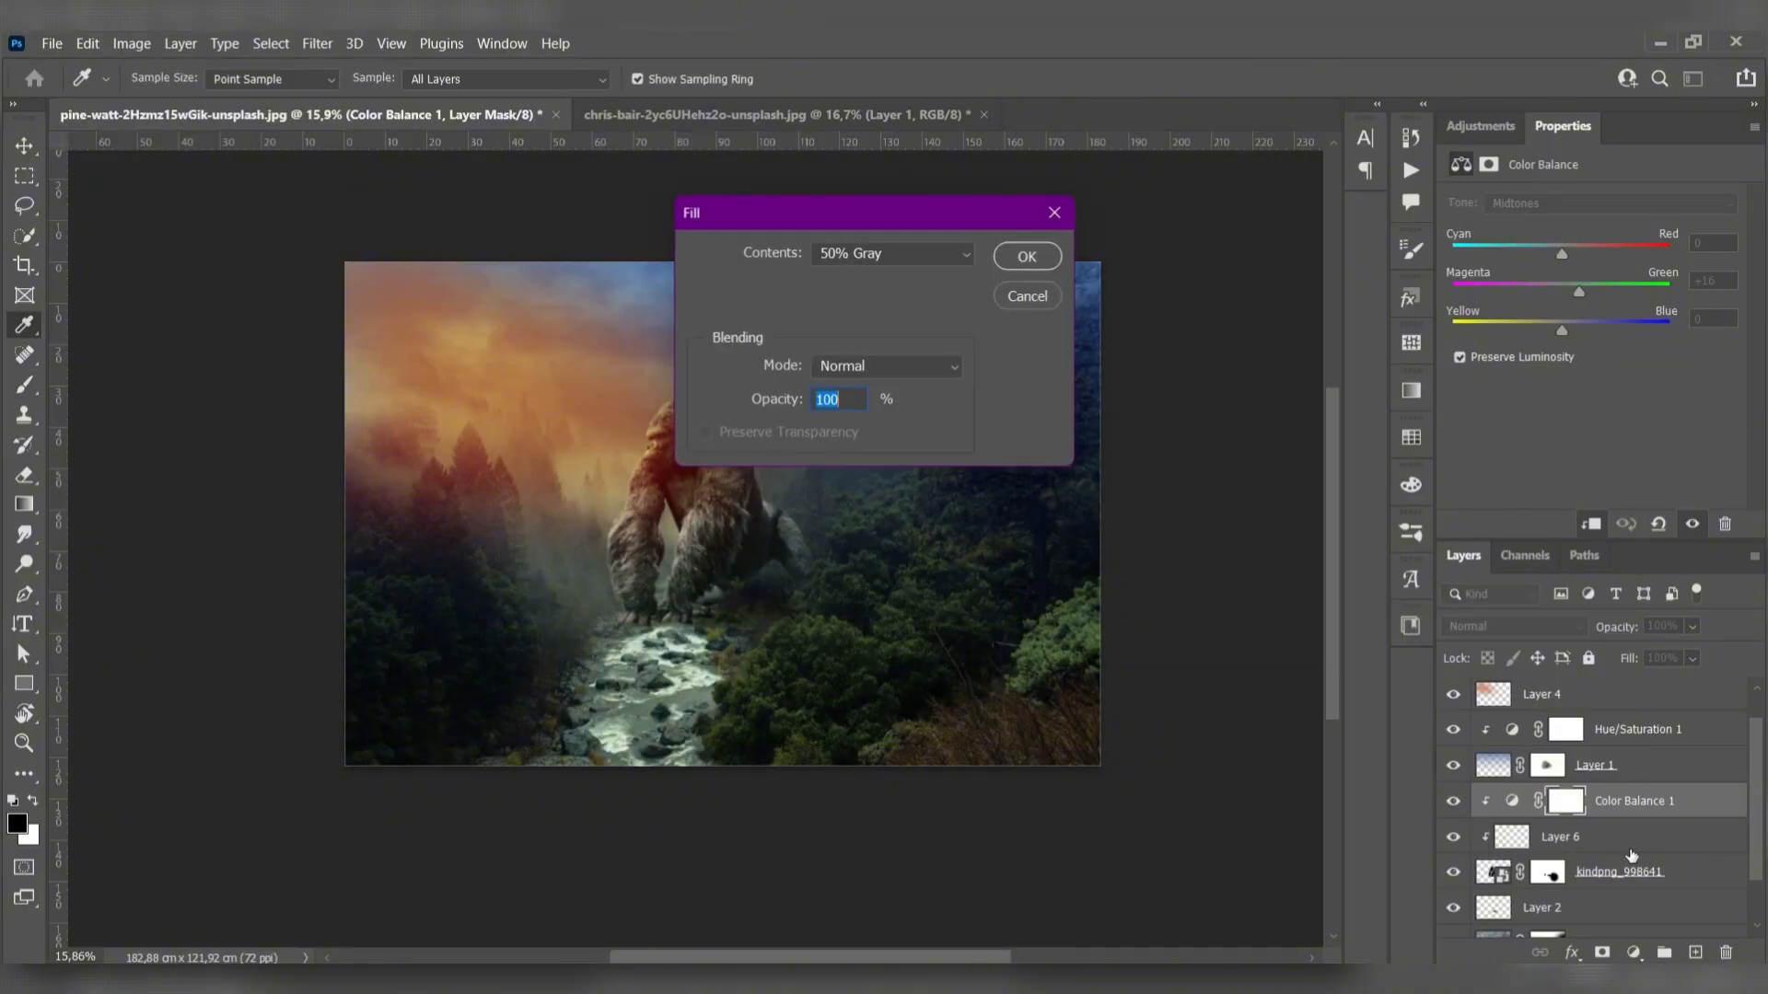
{"action": "key", "text": "Escape"}
{"action": "left_click", "coordinate": [1619, 843]}
{"action": "key", "text": "shift+BackSpace"}
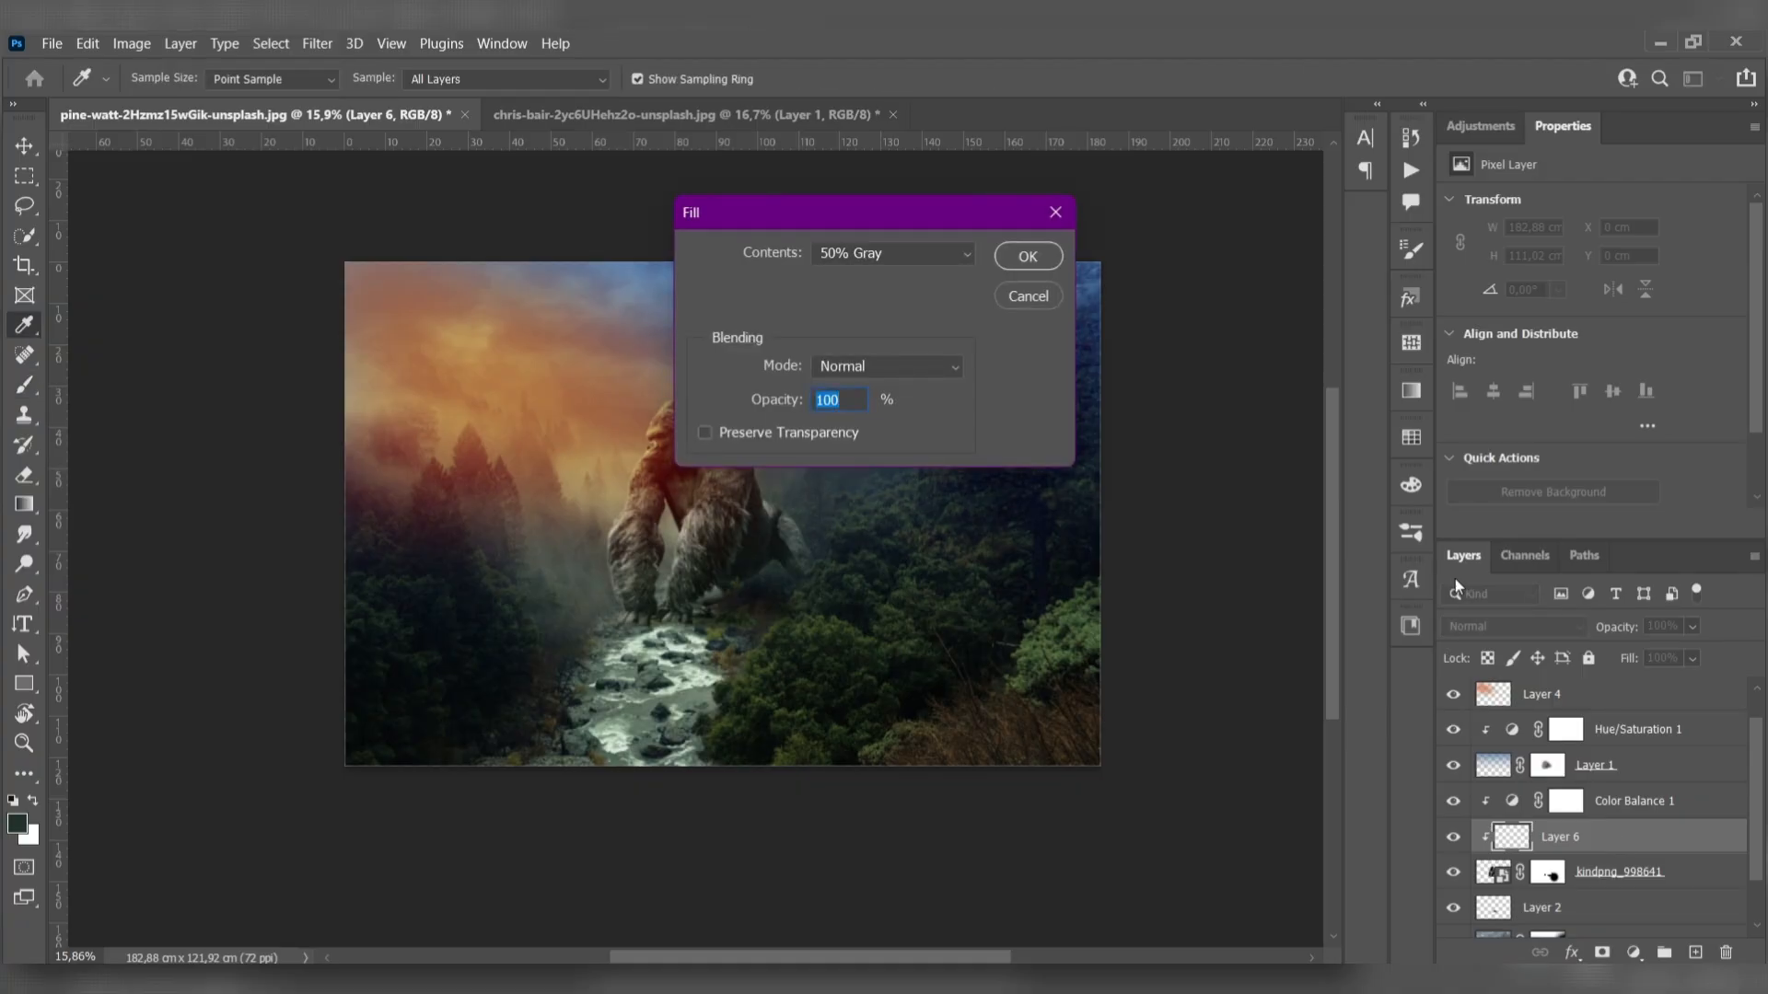
{"action": "key", "text": "Return"}
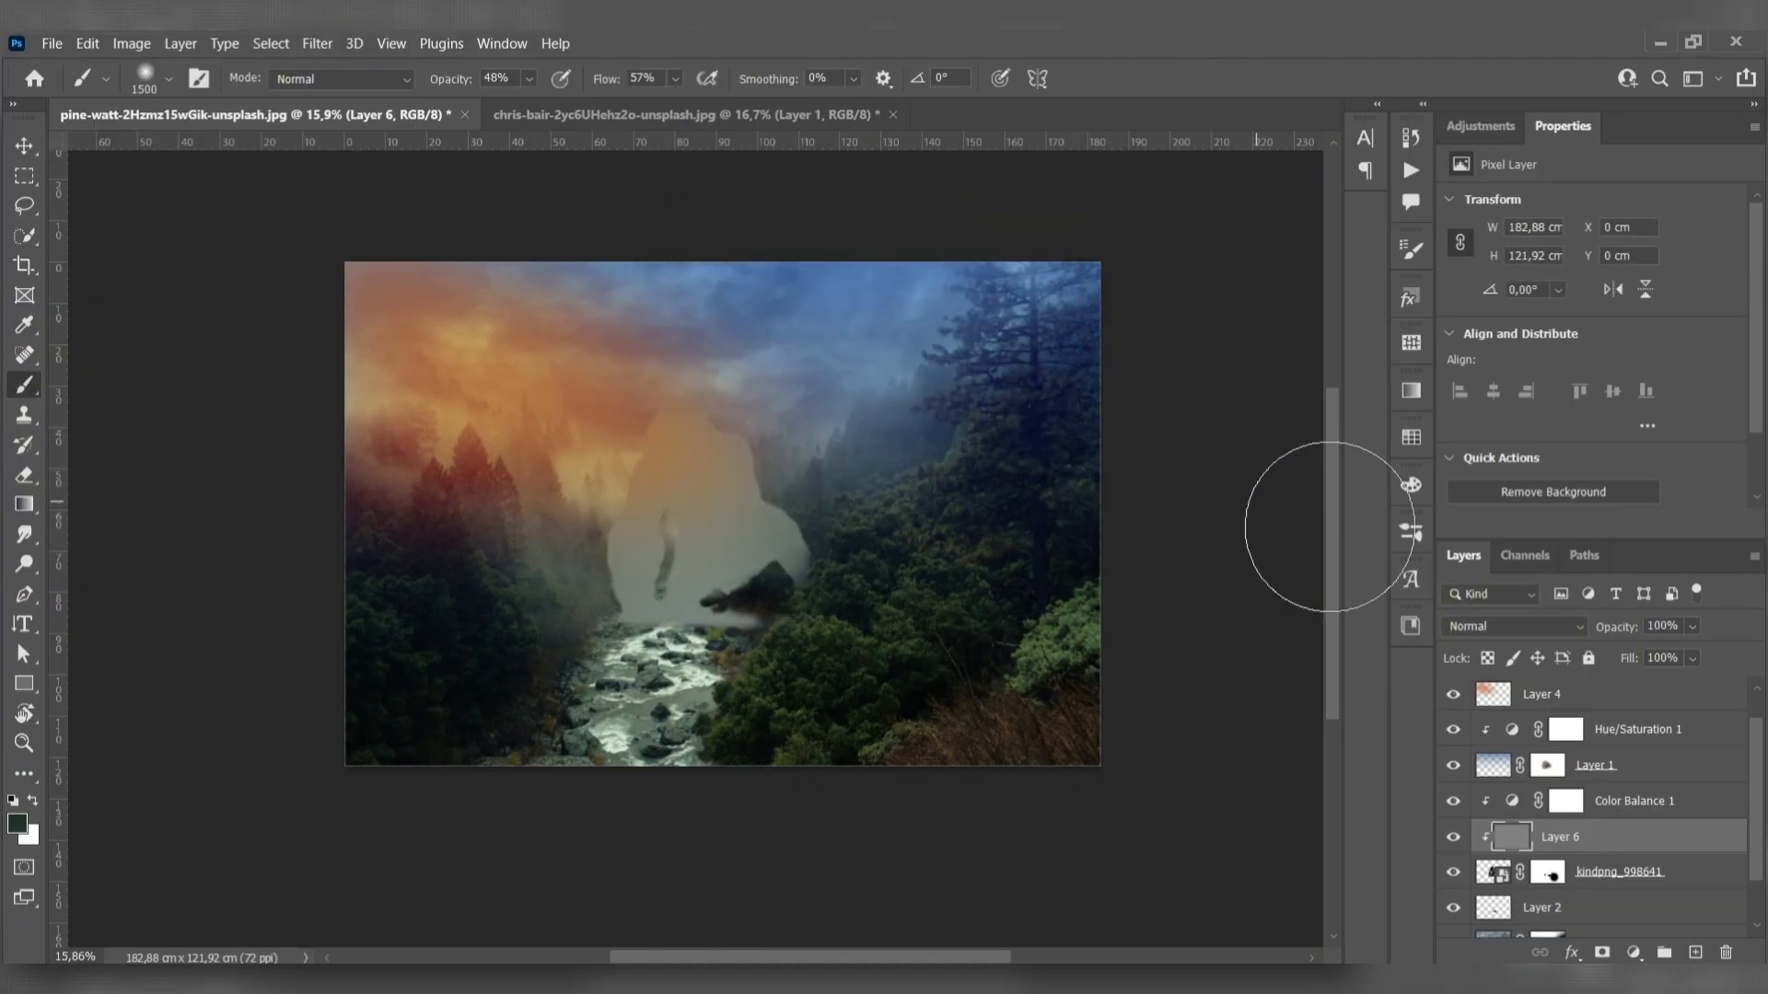
{"action": "left_click", "coordinate": [1519, 629]}
{"action": "left_click", "coordinate": [1516, 667]}
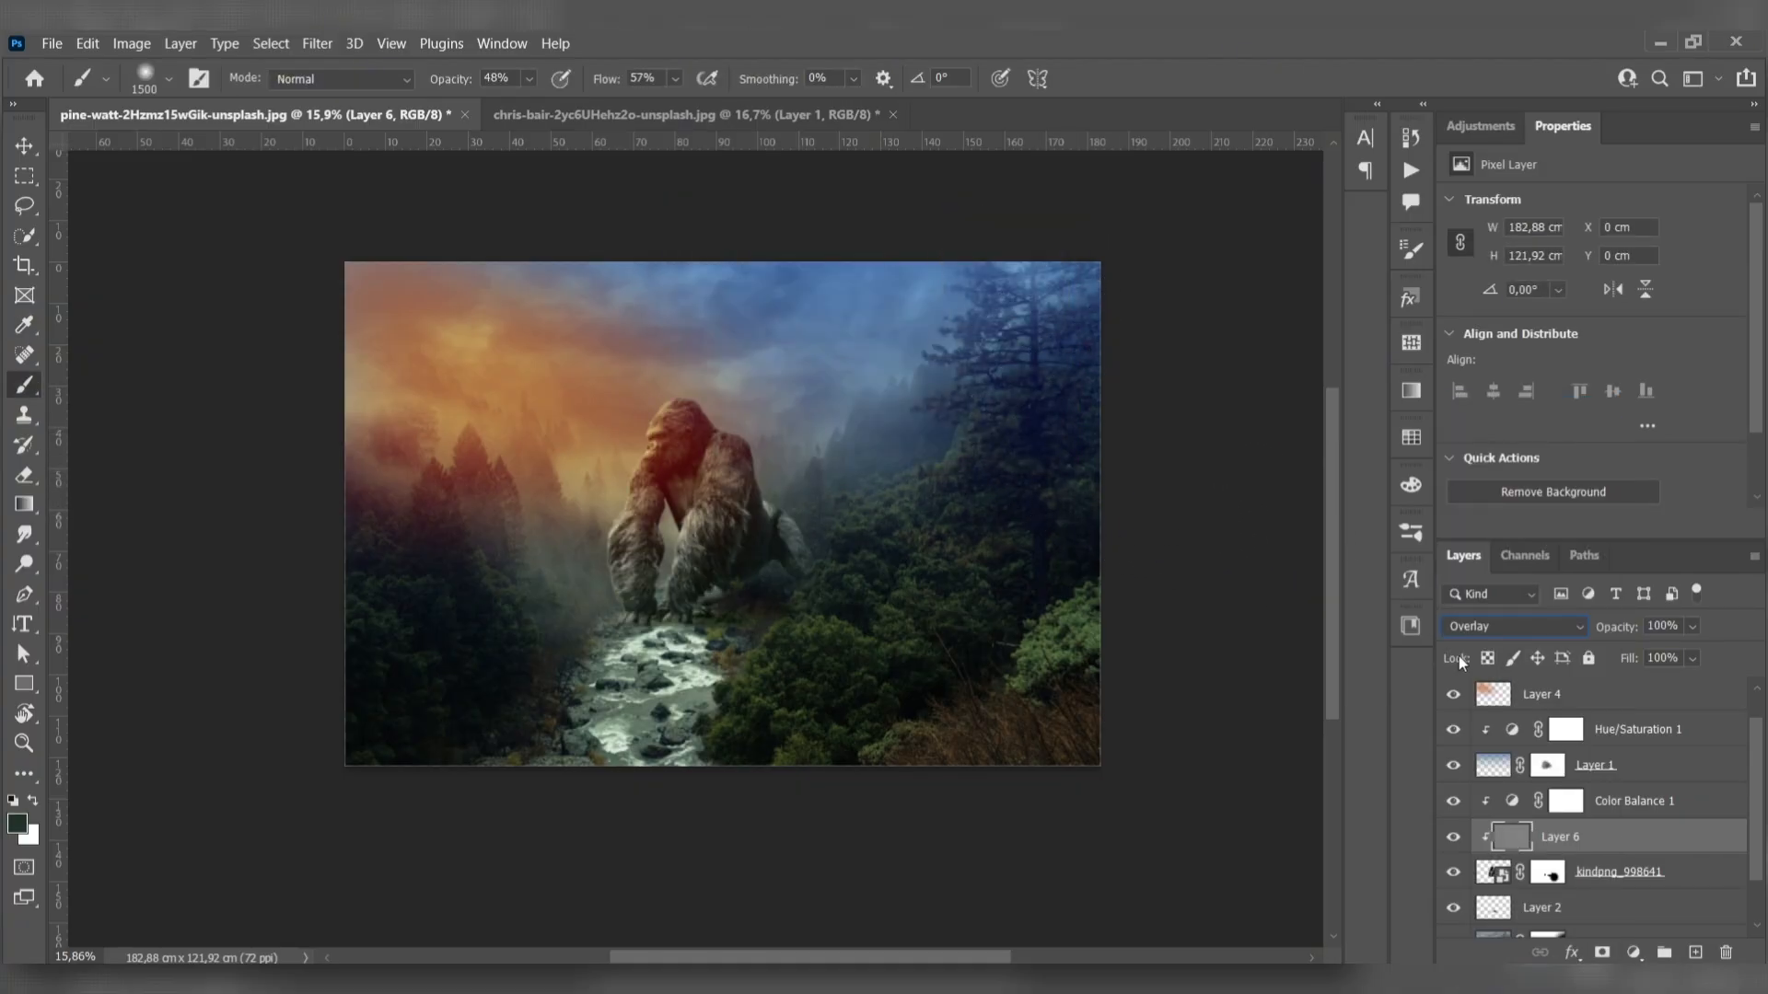
- Dodge highlights along the gorilla's arms, shoulder and head on Layer 6, using the Midtones range at 50% exposure
{"action": "left_click", "coordinate": [24, 147]}
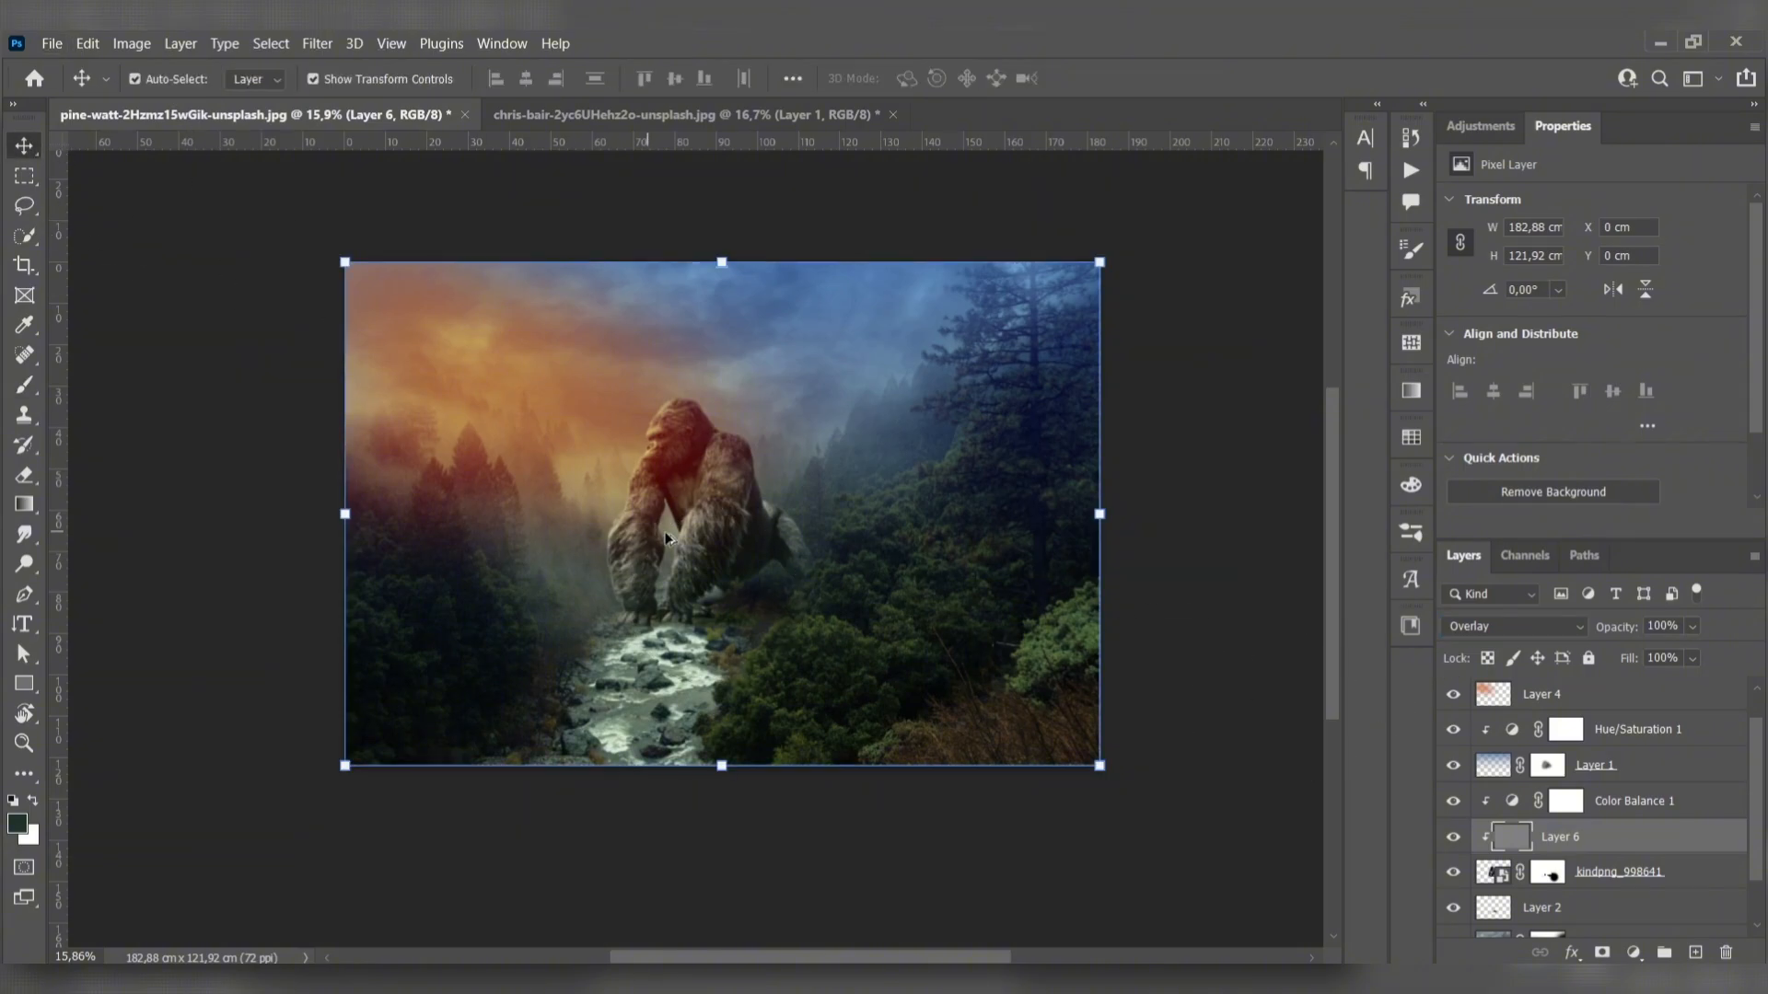
{"action": "scroll", "coordinate": [667, 536], "scroll_direction": "up", "scroll_amount": 4}
{"action": "key", "text": "o"}
{"action": "scroll", "coordinate": [764, 571], "scroll_direction": "up", "scroll_amount": 5}
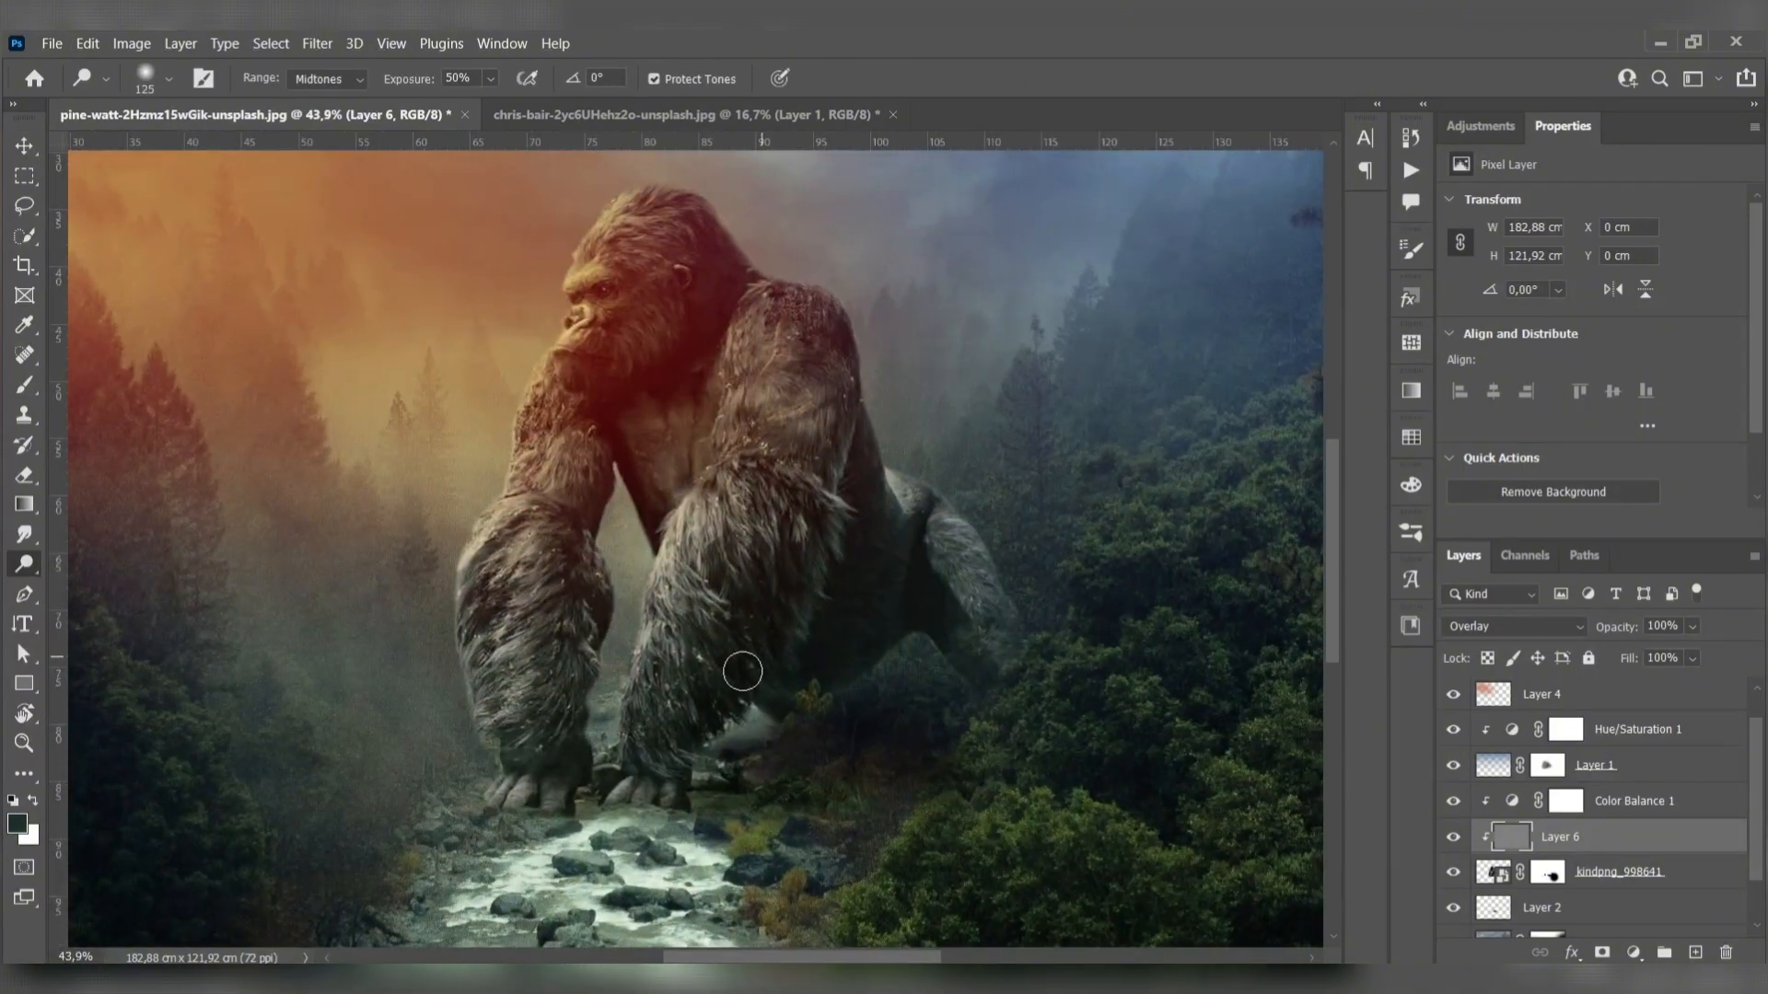
{"action": "mouse_move", "coordinate": [765, 645]}
{"action": "left_mouse_down"}
{"action": "mouse_move", "coordinate": [819, 512]}
{"action": "mouse_move", "coordinate": [843, 317]}
{"action": "left_mouse_up"}
{"action": "mouse_move", "coordinate": [461, 700]}
{"action": "left_mouse_down"}
{"action": "mouse_move", "coordinate": [517, 339]}
{"action": "mouse_move", "coordinate": [583, 209]}
{"action": "mouse_move", "coordinate": [682, 189]}
{"action": "mouse_move", "coordinate": [543, 243]}
{"action": "mouse_move", "coordinate": [458, 597]}
{"action": "mouse_move", "coordinate": [474, 798]}
{"action": "mouse_move", "coordinate": [716, 799]}
{"action": "mouse_move", "coordinate": [829, 527]}
{"action": "mouse_move", "coordinate": [861, 349]}
{"action": "mouse_move", "coordinate": [857, 313]}
{"action": "mouse_move", "coordinate": [743, 266]}
{"action": "left_mouse_up"}
{"action": "scroll", "coordinate": [736, 396], "scroll_direction": "down", "scroll_amount": 3}
{"action": "scroll", "coordinate": [811, 552], "scroll_direction": "up", "scroll_amount": 4}
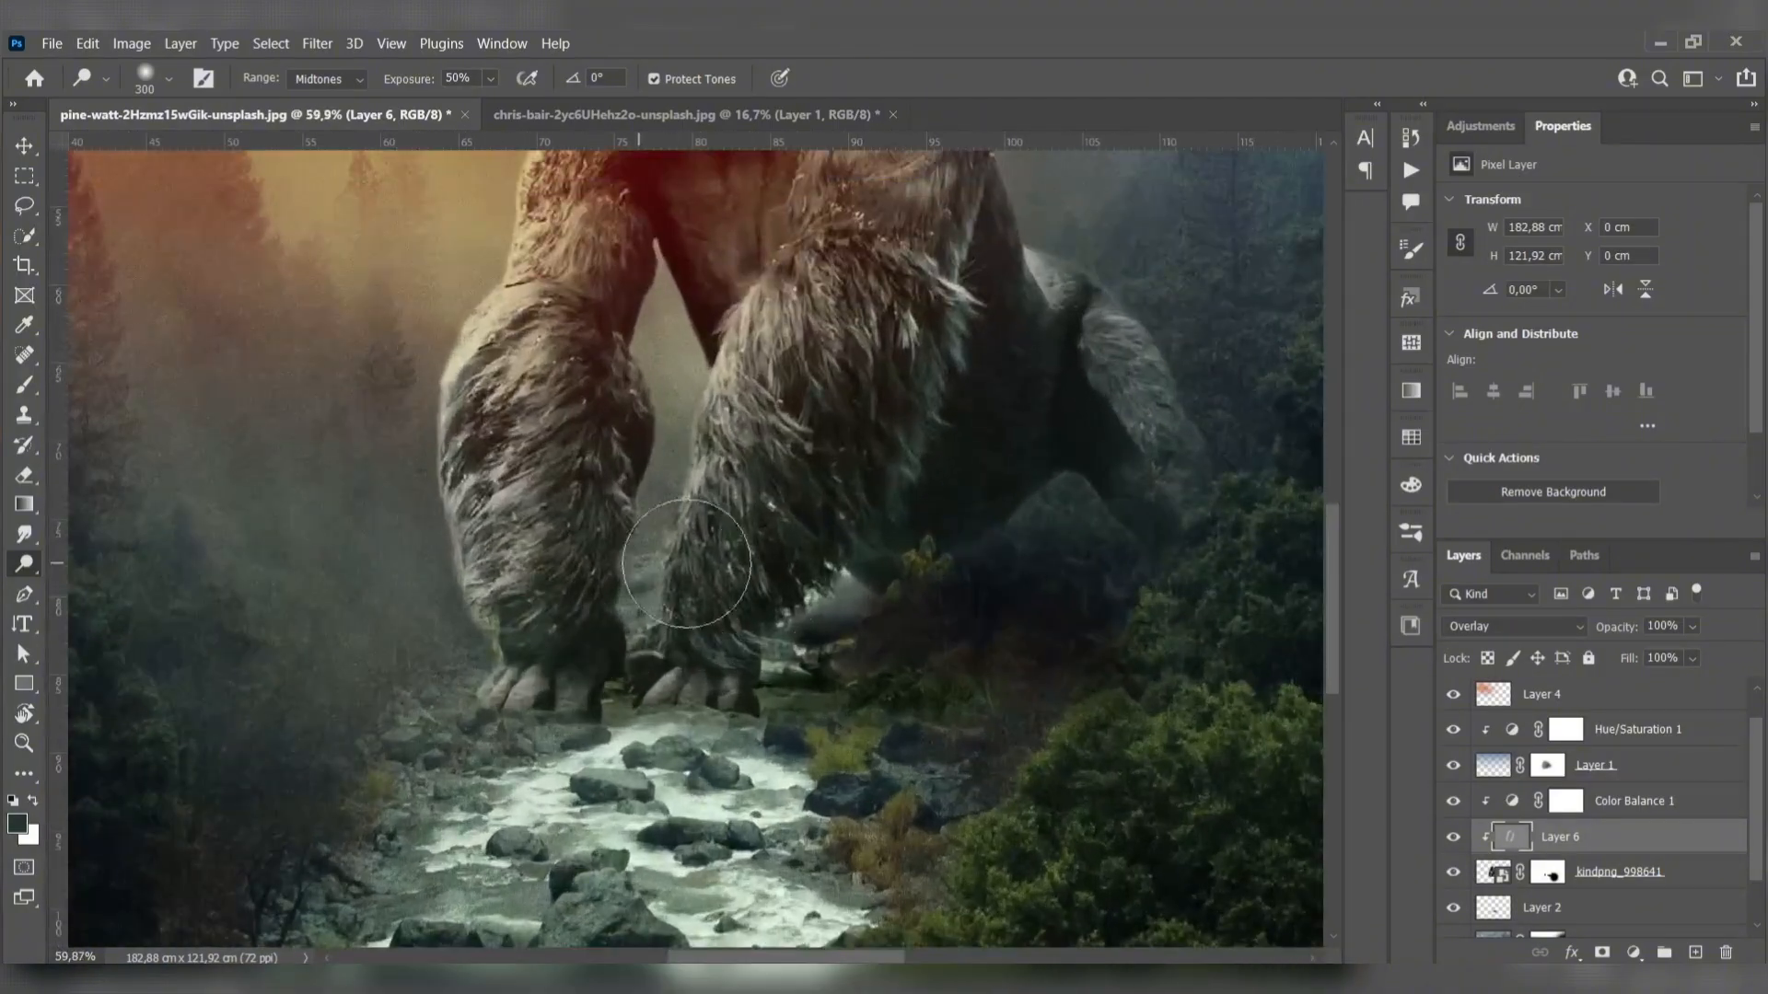
- Burn shadows into the gorilla's inner arms and hindquarters with a 250 px Burn tool, Midtones range at 50% exposure
{"action": "right_click", "coordinate": [22, 561]}
{"action": "left_click", "coordinate": [87, 585]}
{"action": "scroll", "coordinate": [629, 442], "scroll_direction": "up", "scroll_amount": 1}
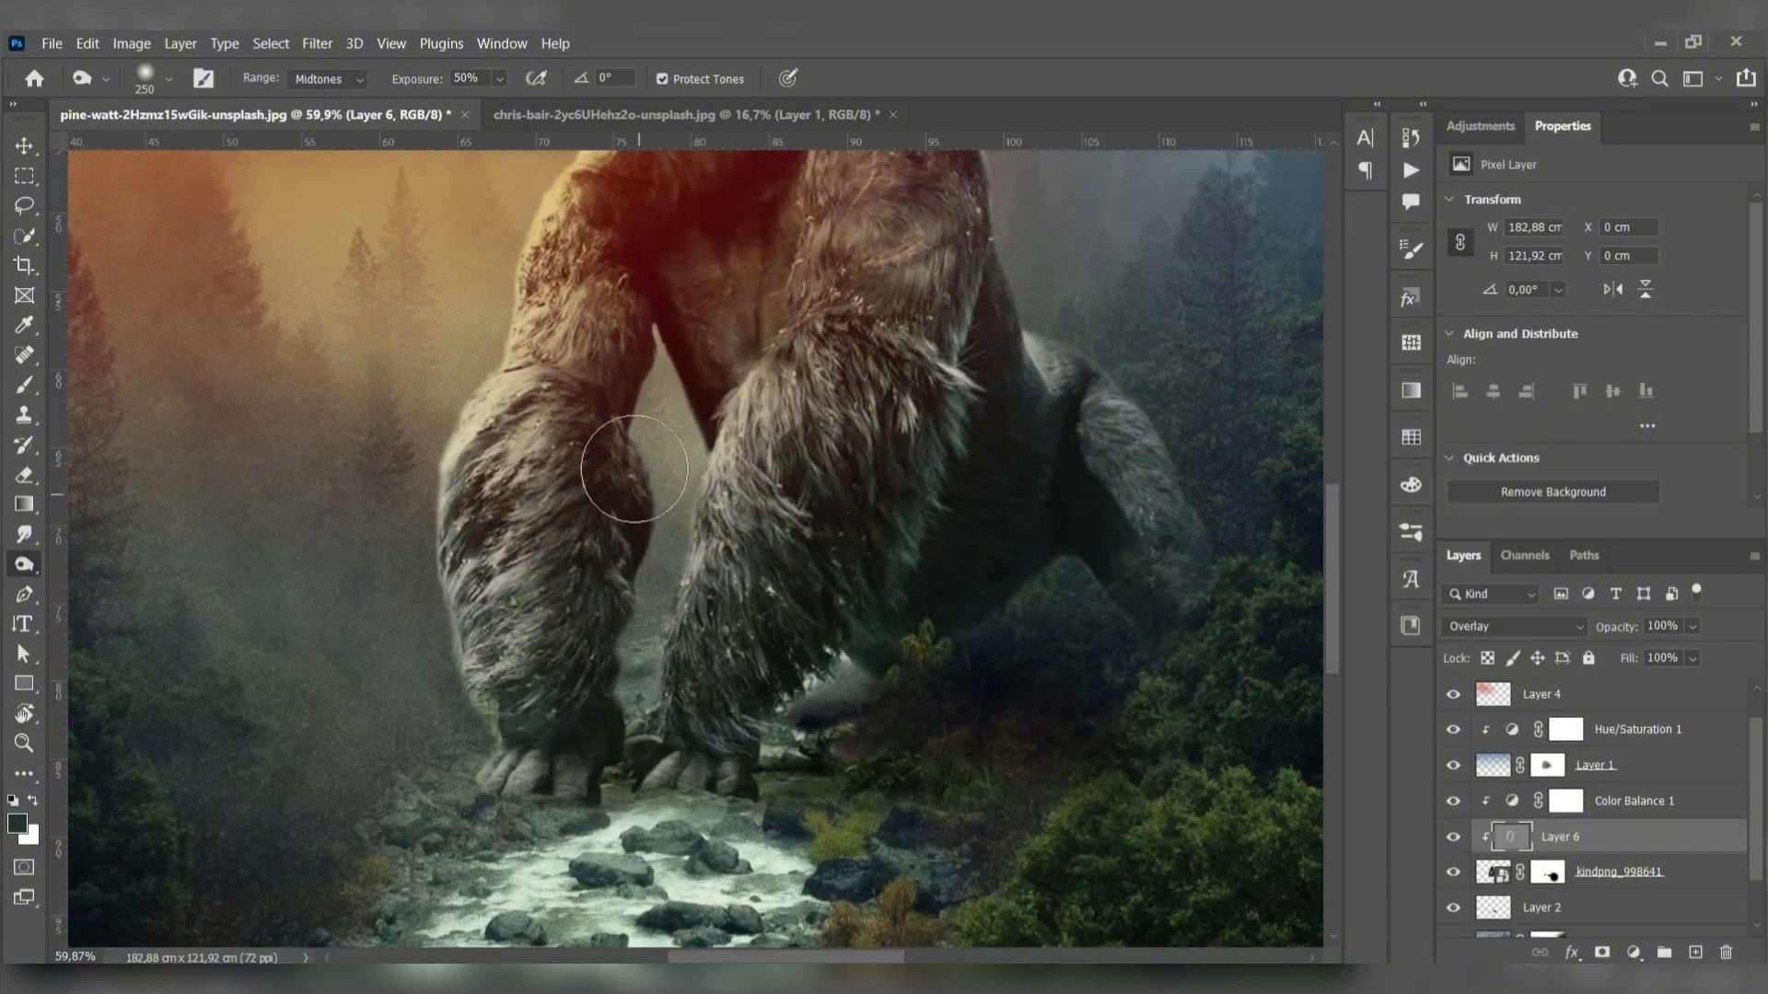
{"action": "mouse_move", "coordinate": [661, 329]}
{"action": "left_mouse_down"}
{"action": "mouse_move", "coordinate": [691, 299]}
{"action": "mouse_move", "coordinate": [747, 340]}
{"action": "left_mouse_up"}
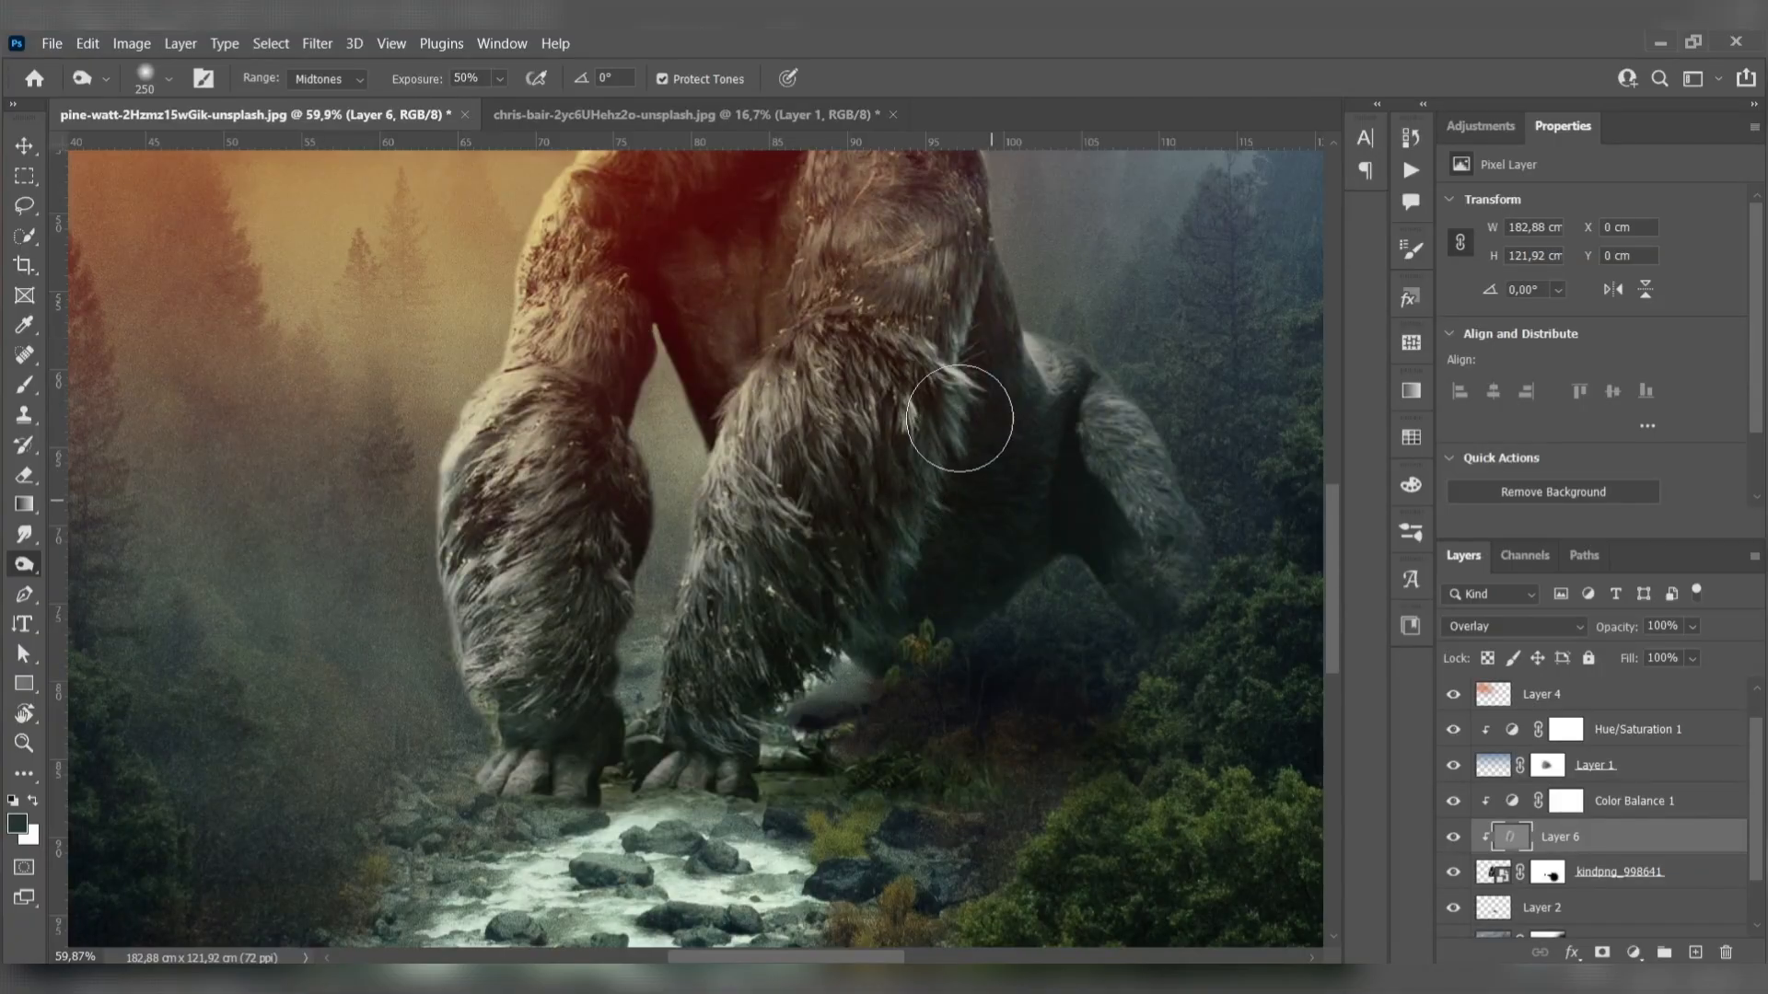
{"action": "mouse_move", "coordinate": [1013, 344]}
{"action": "left_mouse_down"}
{"action": "mouse_move", "coordinate": [1143, 436]}
{"action": "mouse_move", "coordinate": [1205, 549]}
{"action": "mouse_move", "coordinate": [1142, 431]}
{"action": "mouse_move", "coordinate": [1012, 328]}
{"action": "mouse_move", "coordinate": [1086, 393]}
{"action": "left_mouse_up"}
{"action": "mouse_move", "coordinate": [808, 315]}
{"action": "left_mouse_down"}
{"action": "mouse_move", "coordinate": [682, 506]}
{"action": "mouse_move", "coordinate": [824, 337]}
{"action": "left_mouse_up"}
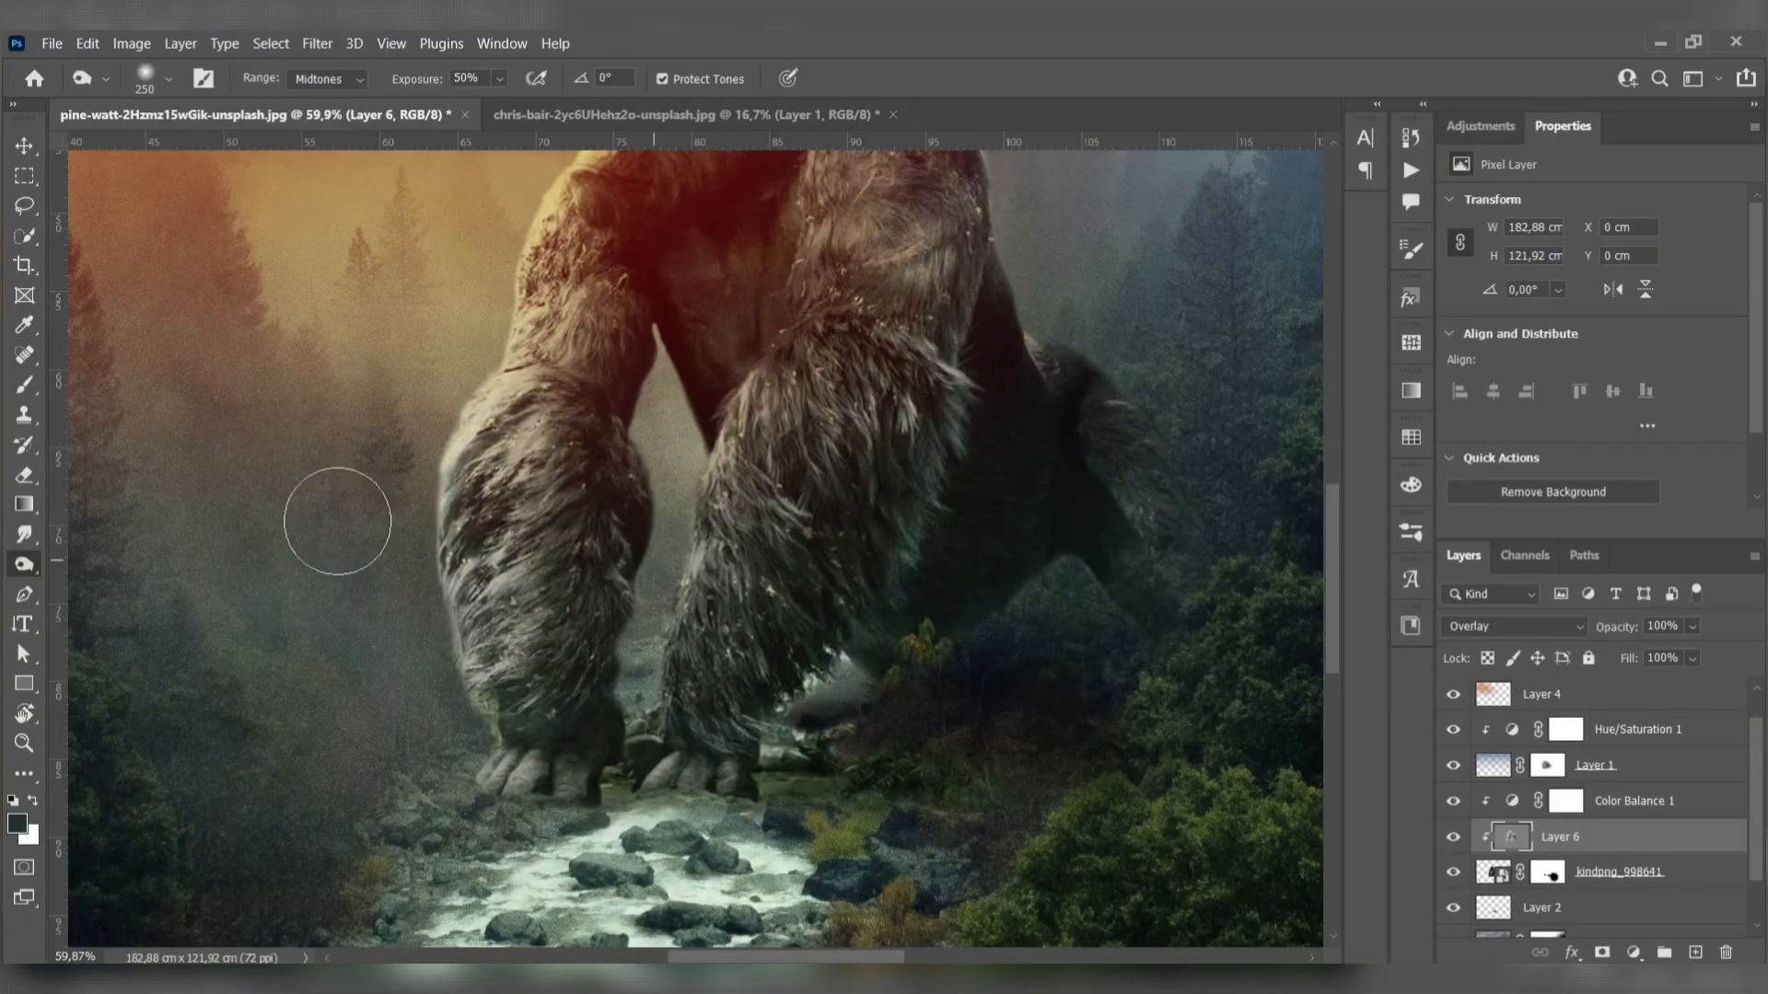
{"action": "scroll", "coordinate": [620, 677], "scroll_direction": "down", "scroll_amount": 5}
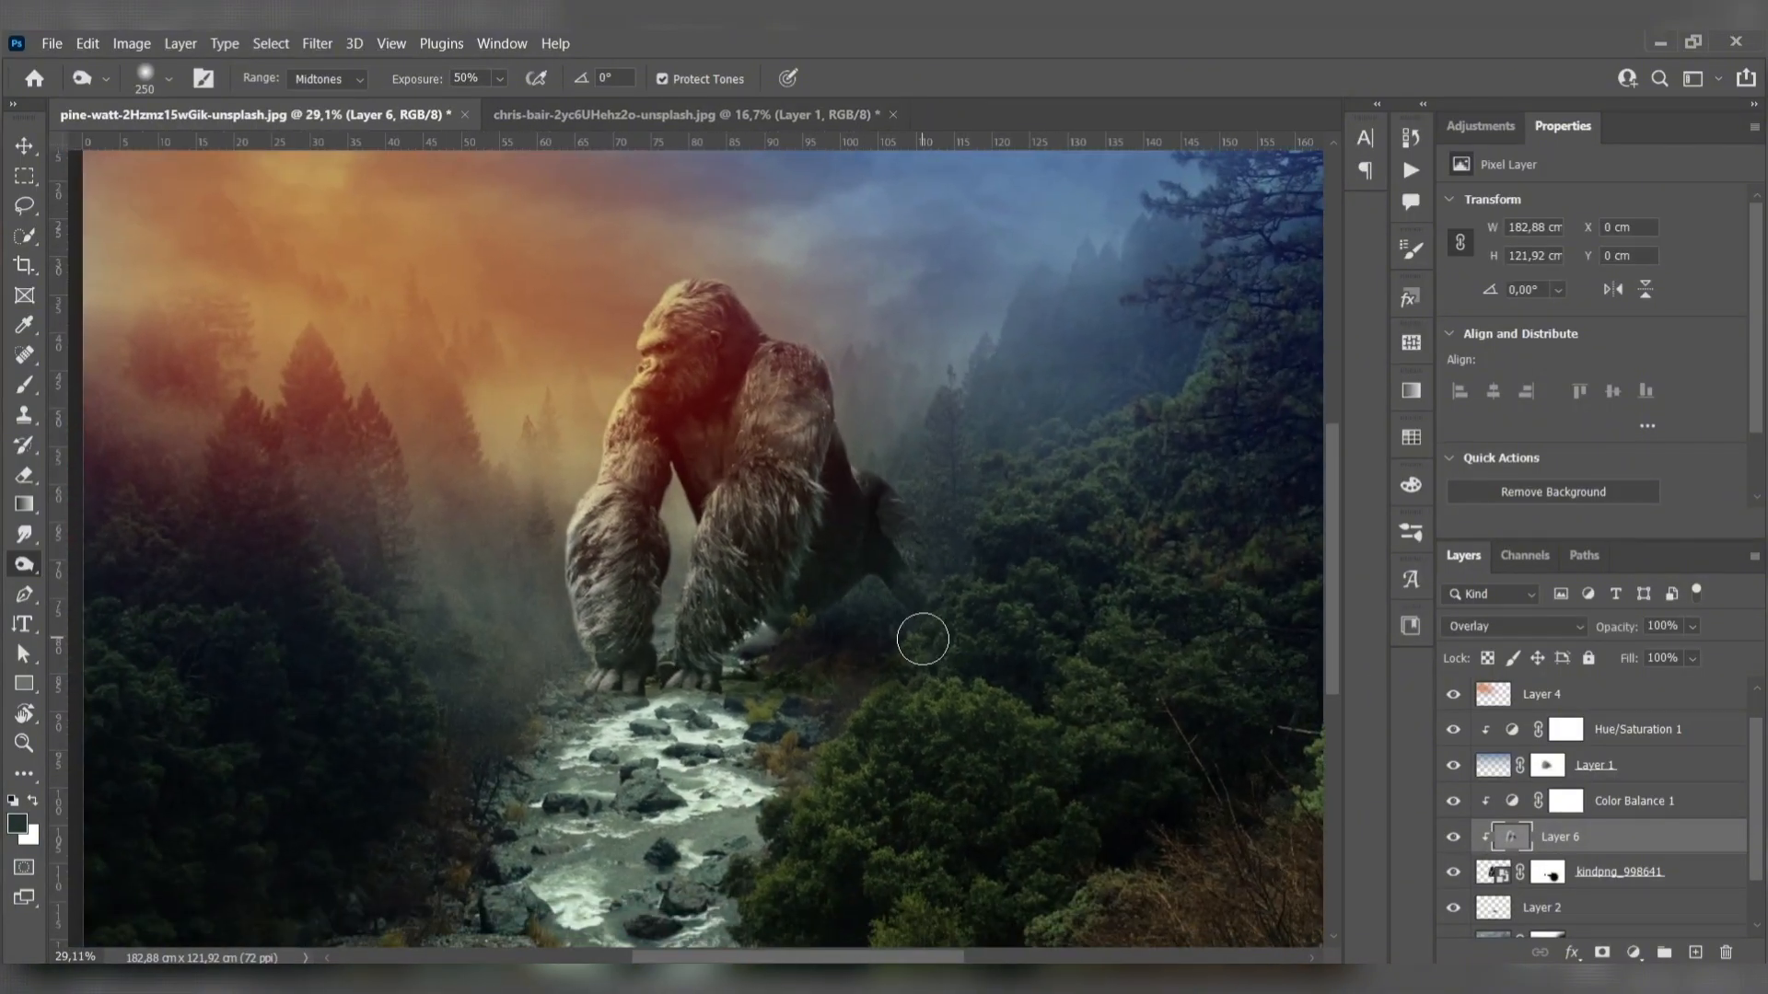
{"action": "scroll", "coordinate": [806, 655], "scroll_direction": "up", "scroll_amount": 3}
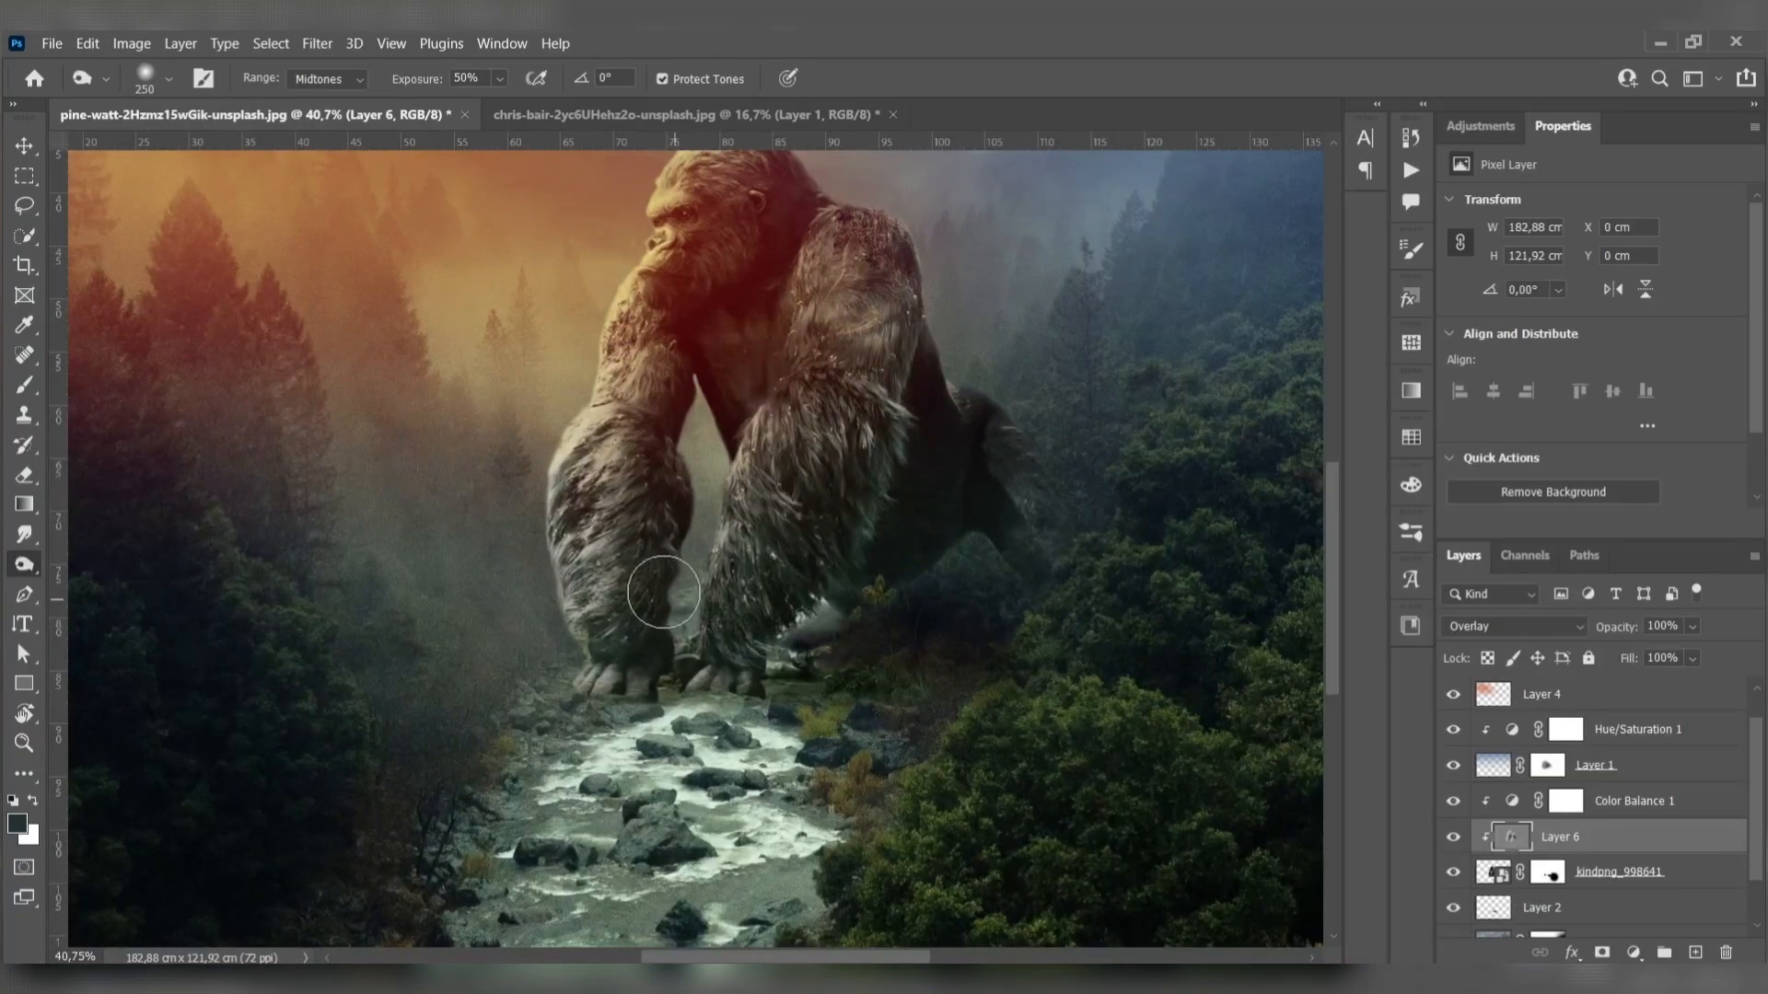
{"action": "scroll", "coordinate": [642, 649], "scroll_direction": "down", "scroll_amount": 2}
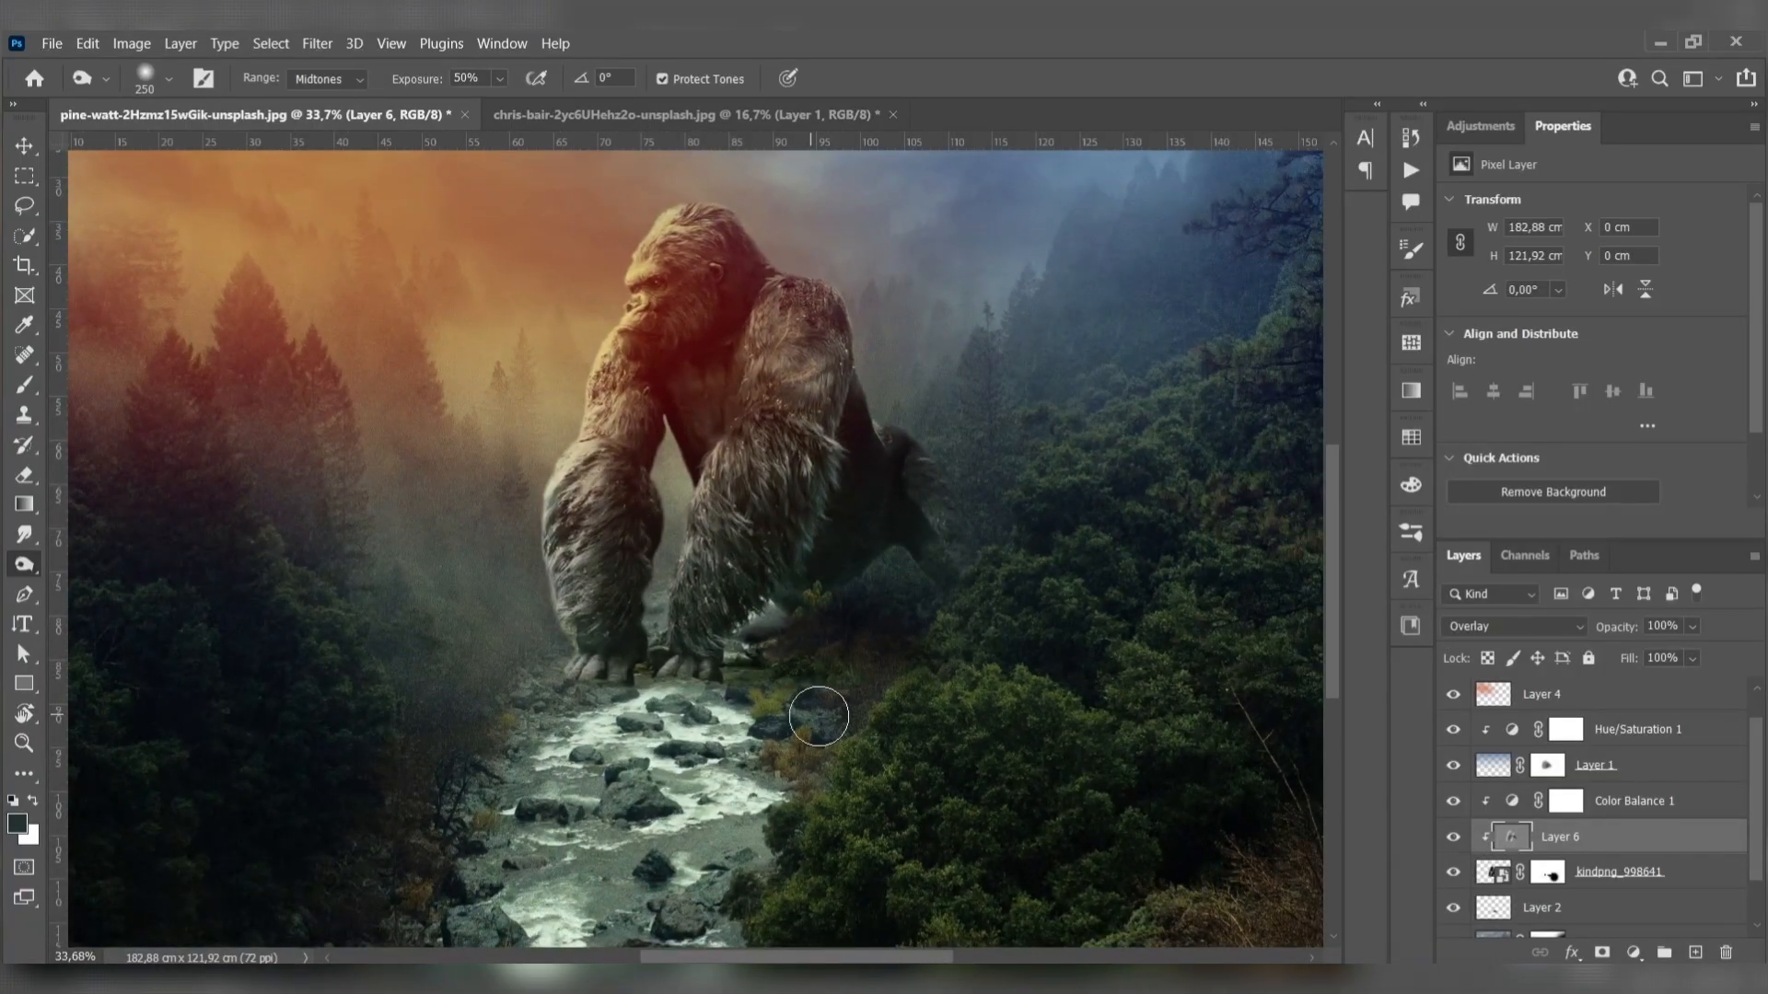
{"action": "key", "text": "v"}
{"action": "scroll", "coordinate": [589, 571], "scroll_direction": "down", "scroll_amount": 3}
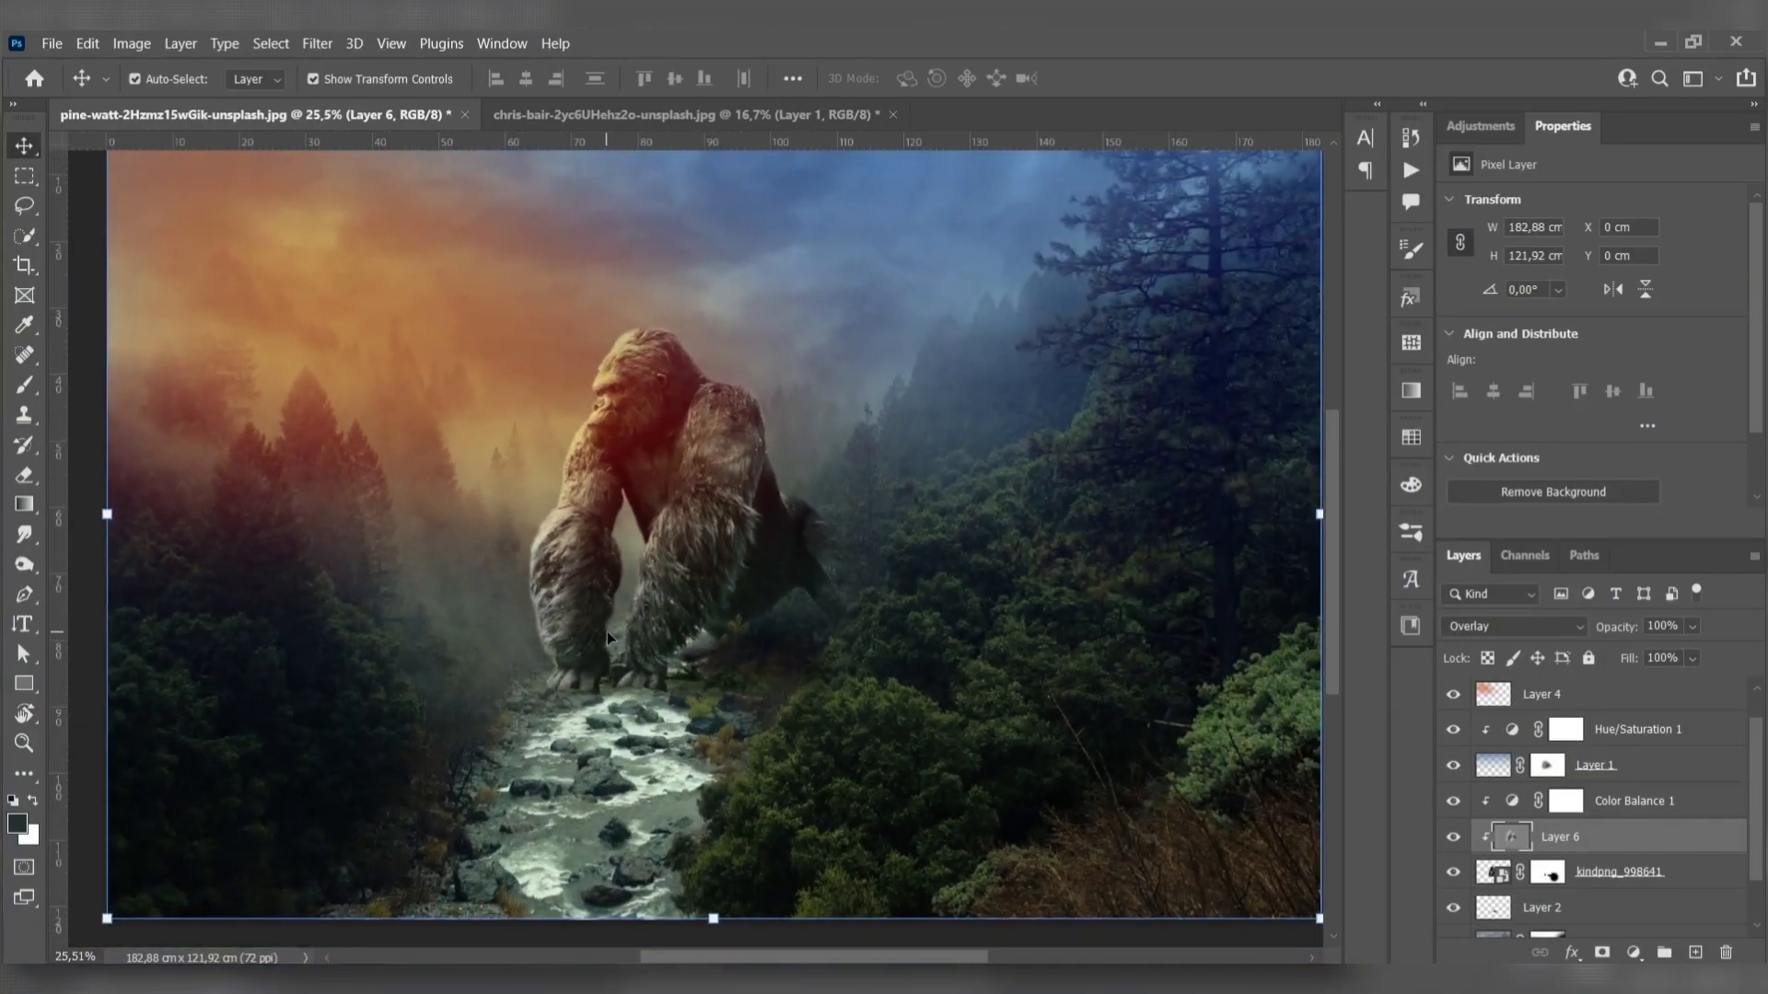
{"action": "scroll", "coordinate": [645, 654], "scroll_direction": "down", "scroll_amount": 2}
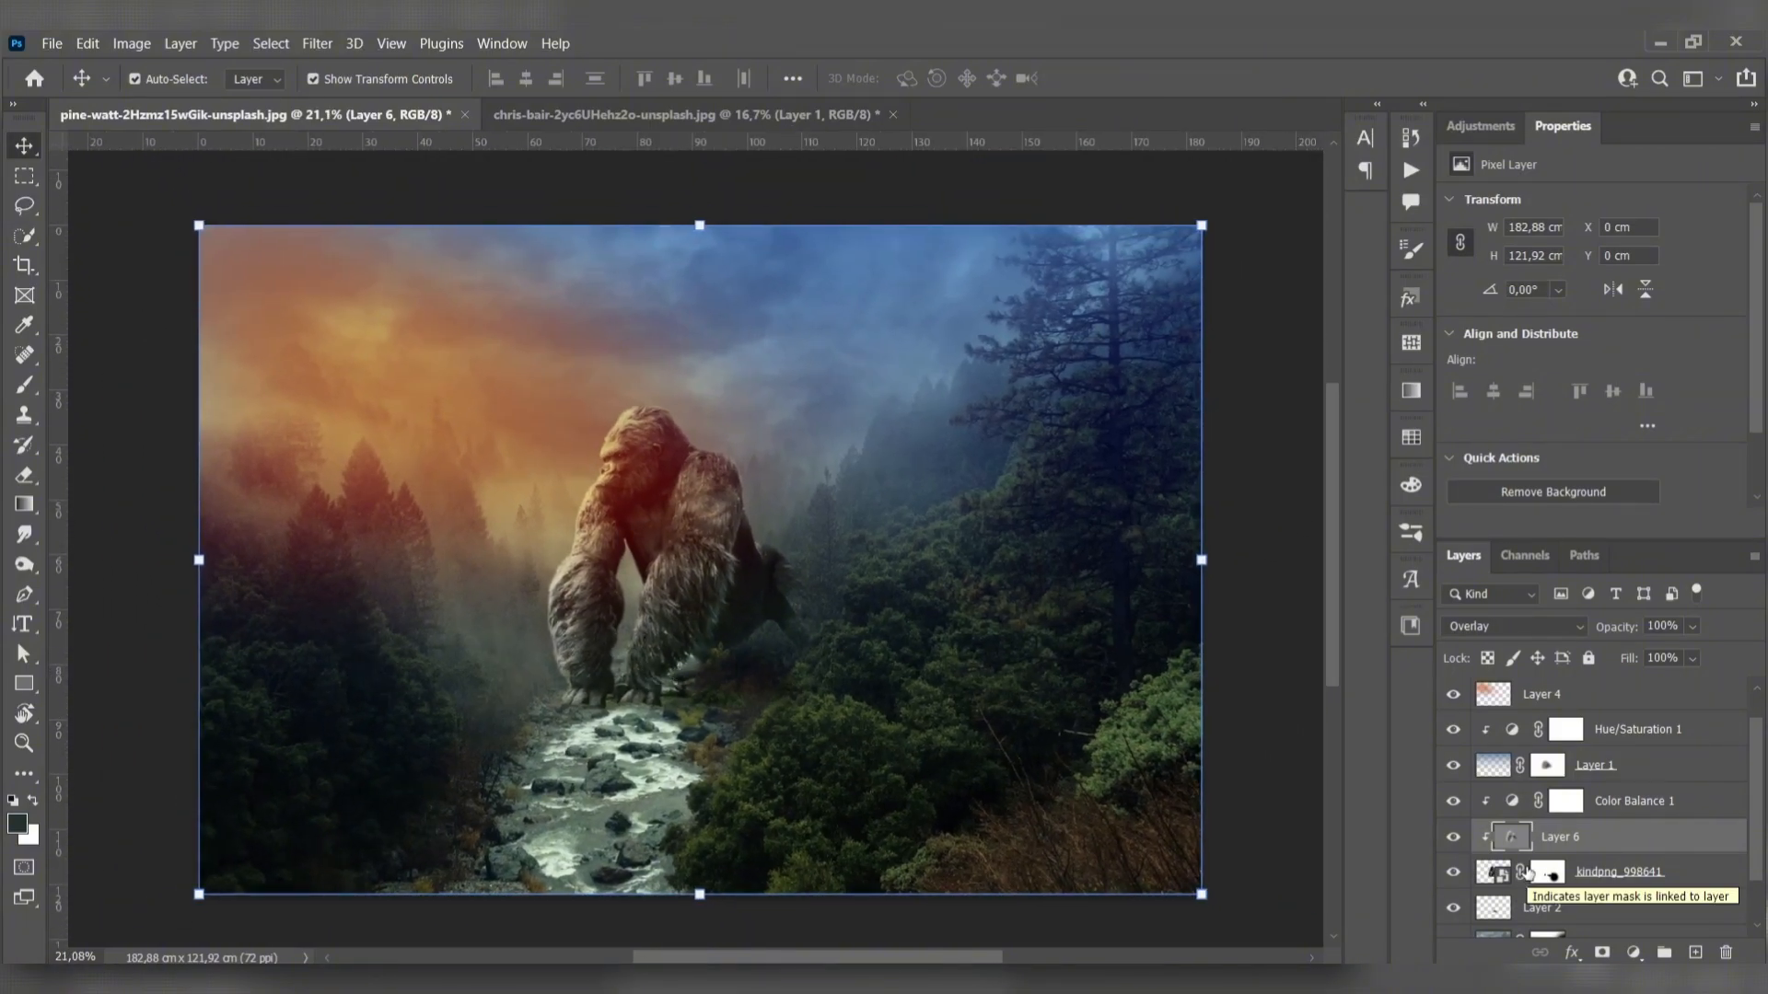
- Reveal more of the gorilla's hind leg on the kindpng_998641 layer mask with a white 250 px brush
{"action": "scroll", "coordinate": [1548, 902], "scroll_direction": "down", "scroll_amount": 2}
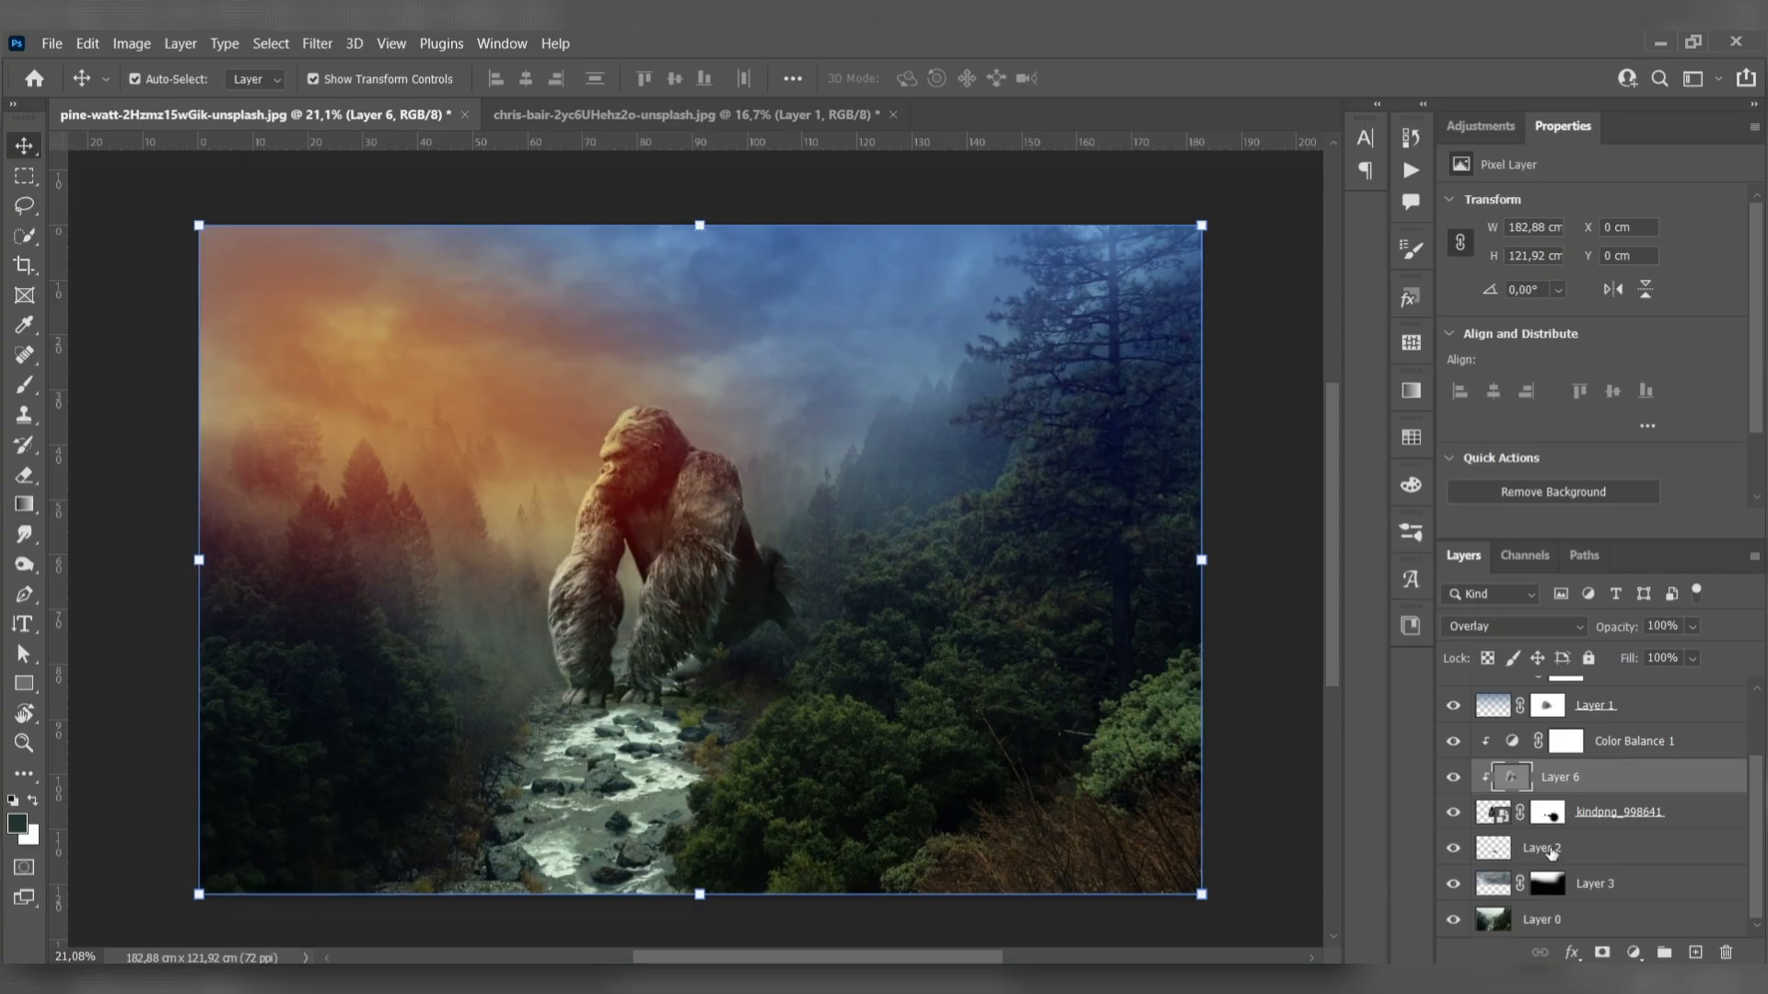
{"action": "left_click", "coordinate": [1548, 813]}
{"action": "scroll", "coordinate": [902, 678], "scroll_direction": "up", "scroll_amount": 6}
{"action": "key", "text": "b"}
{"action": "key", "text": "bracketleft"}
{"action": "key", "text": "bracketleft"}
{"action": "key", "text": "bracketleft"}
{"action": "key", "text": "bracketleft"}
{"action": "key", "text": "bracketleft"}
{"action": "key", "text": "bracketleft"}
{"action": "key", "text": "bracketleft"}
{"action": "key", "text": "bracketleft"}
{"action": "key", "text": "bracketleft"}
{"action": "key", "text": "bracketleft"}
{"action": "key", "text": "bracketleft"}
{"action": "key", "text": "bracketleft"}
{"action": "key", "text": "bracketleft"}
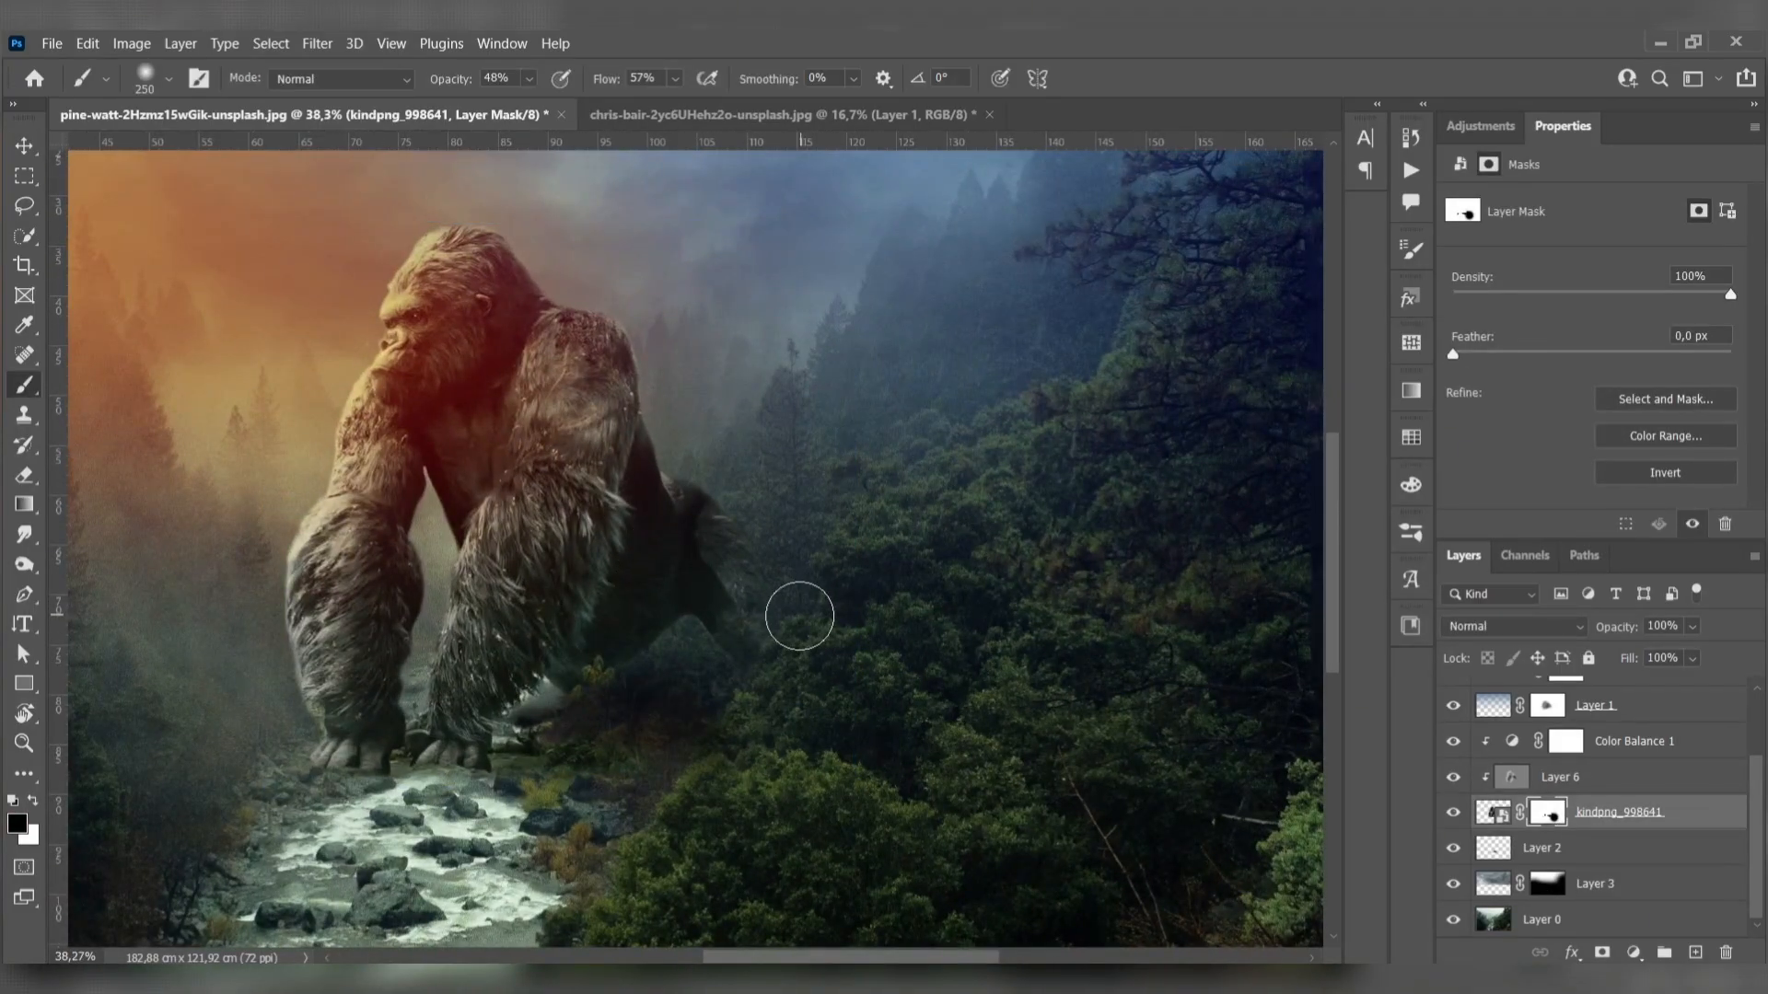
{"action": "key", "text": "x"}
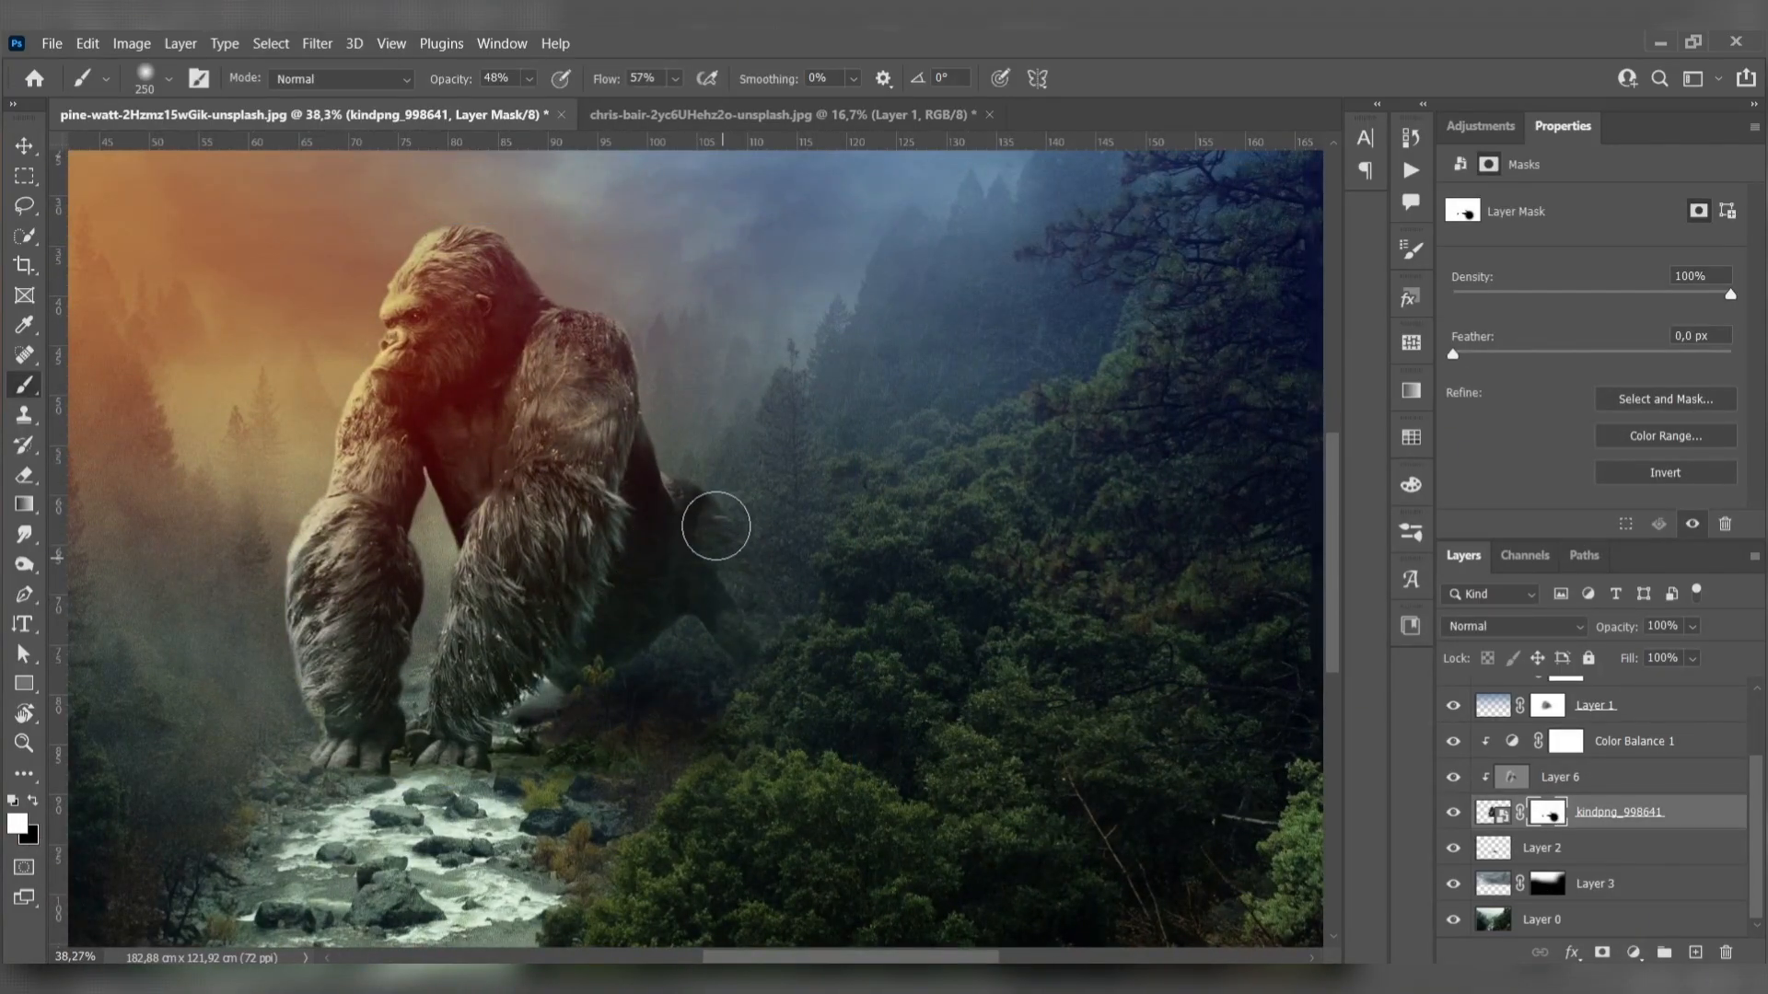
{"action": "scroll", "coordinate": [751, 603], "scroll_direction": "up", "scroll_amount": 7}
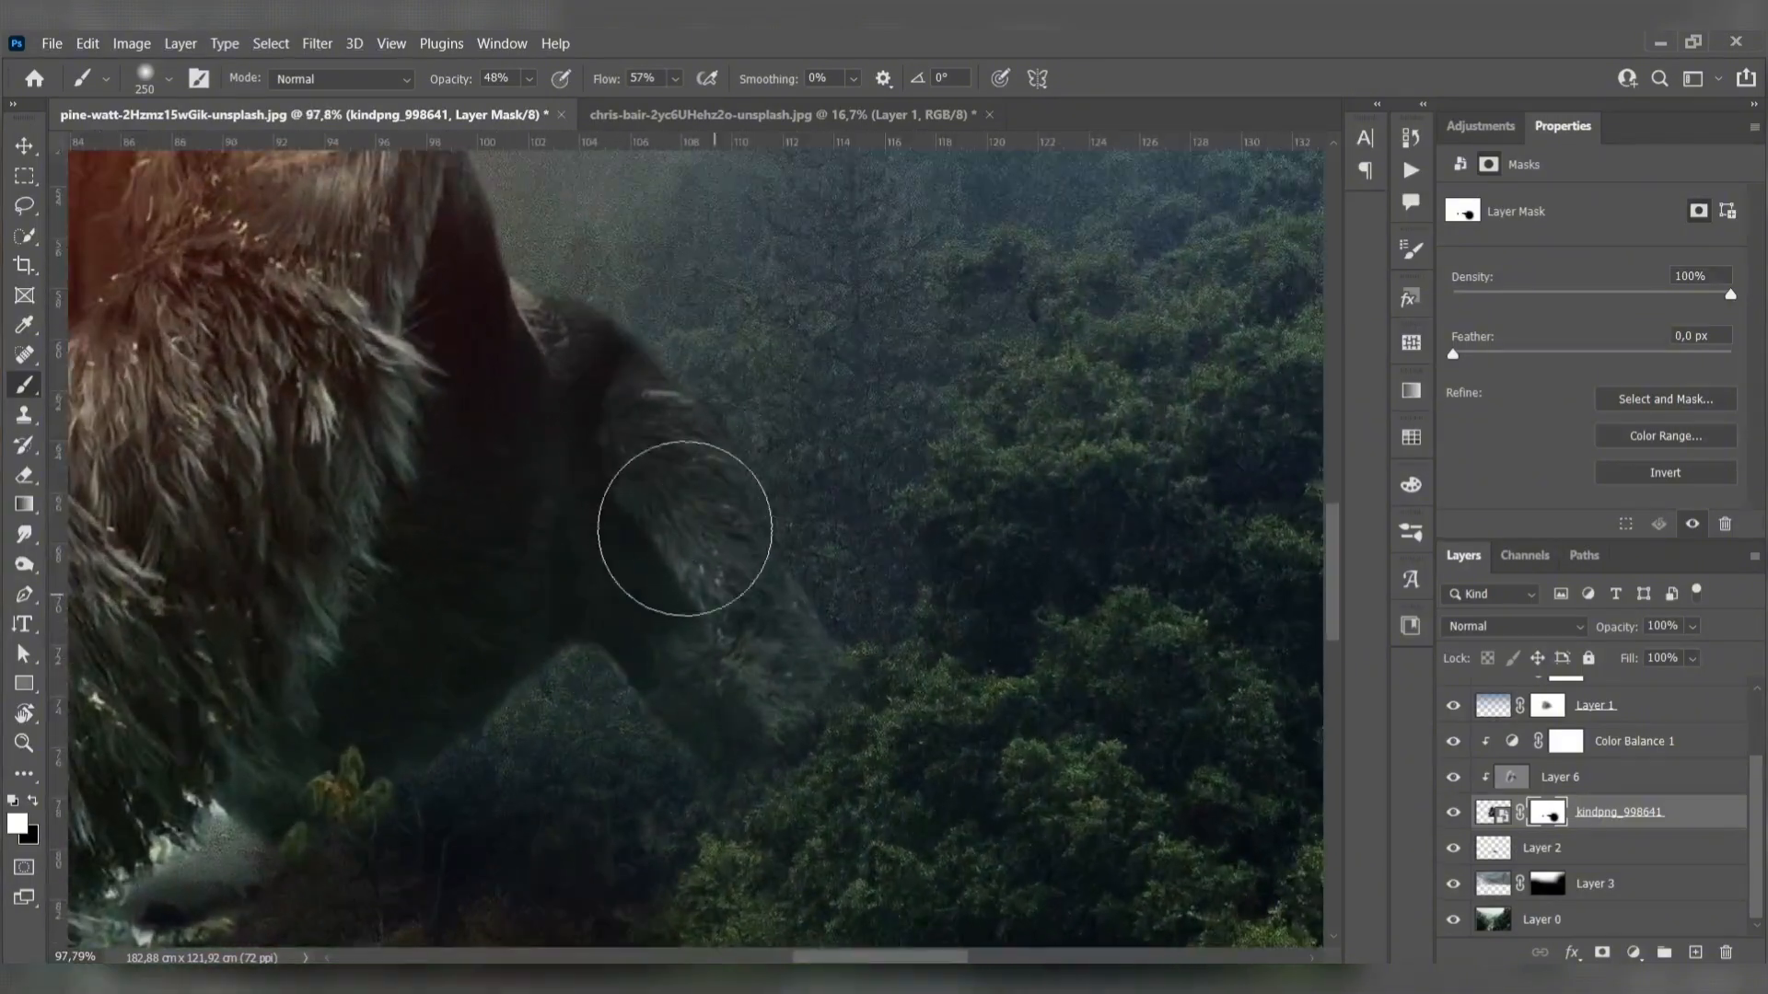
- Blend the lower edge of the gorilla's hind leg into the bushes on the mask, alternating black and white paint
{"action": "key", "text": "x"}
{"action": "left_click_drag", "start_coordinate": [856, 750], "coordinate": [828, 785]}
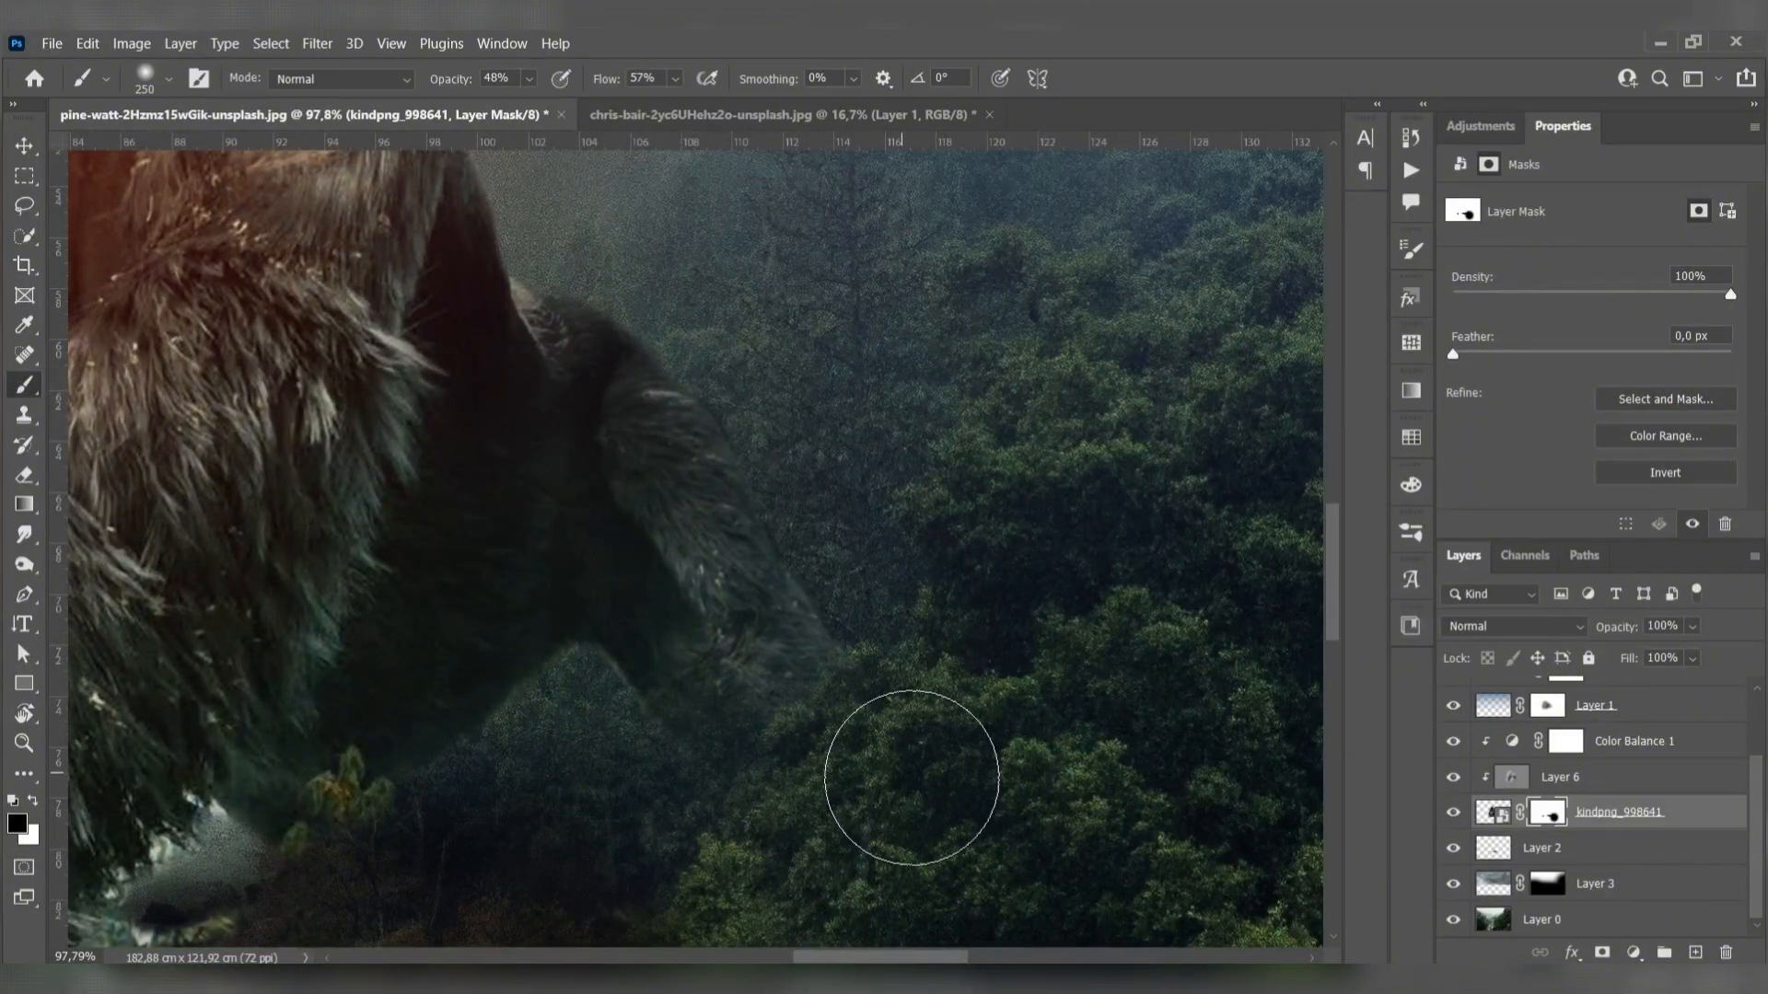
{"action": "scroll", "coordinate": [912, 778], "scroll_direction": "down", "scroll_amount": 7}
{"action": "scroll", "coordinate": [912, 683], "scroll_direction": "up", "scroll_amount": 6}
{"action": "key", "text": "x"}
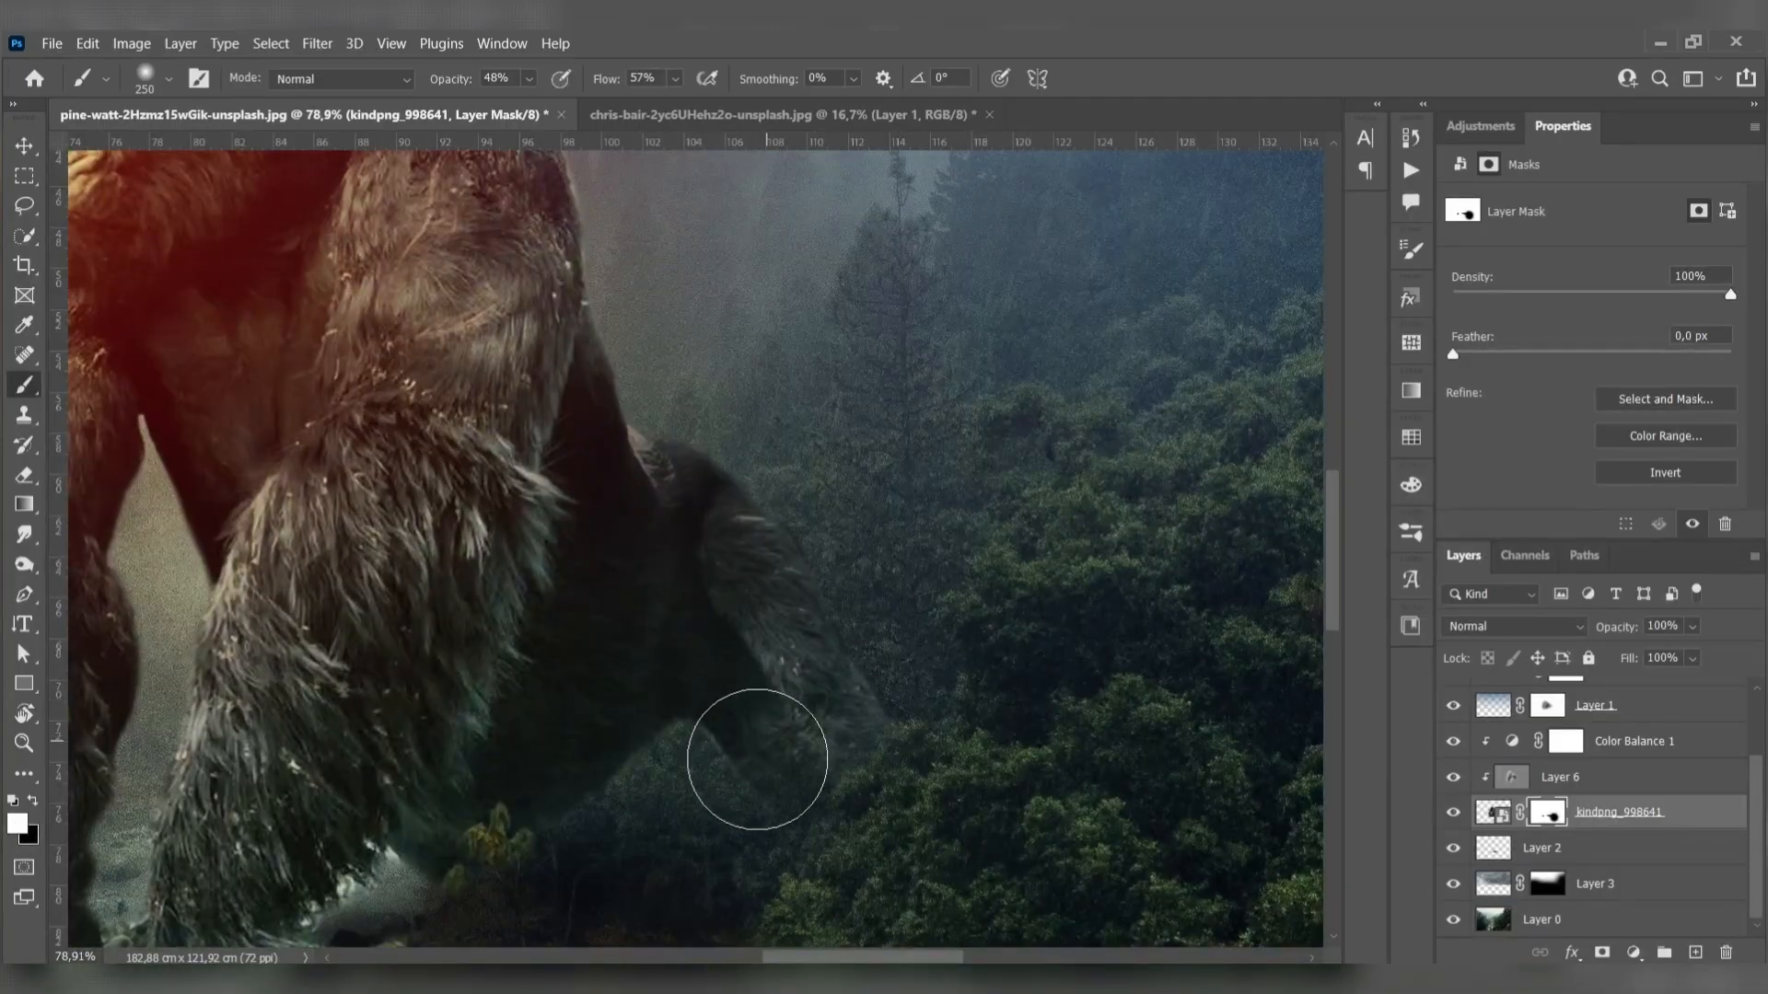
{"action": "key", "text": "x"}
{"action": "scroll", "coordinate": [957, 763], "scroll_direction": "down", "scroll_amount": 1}
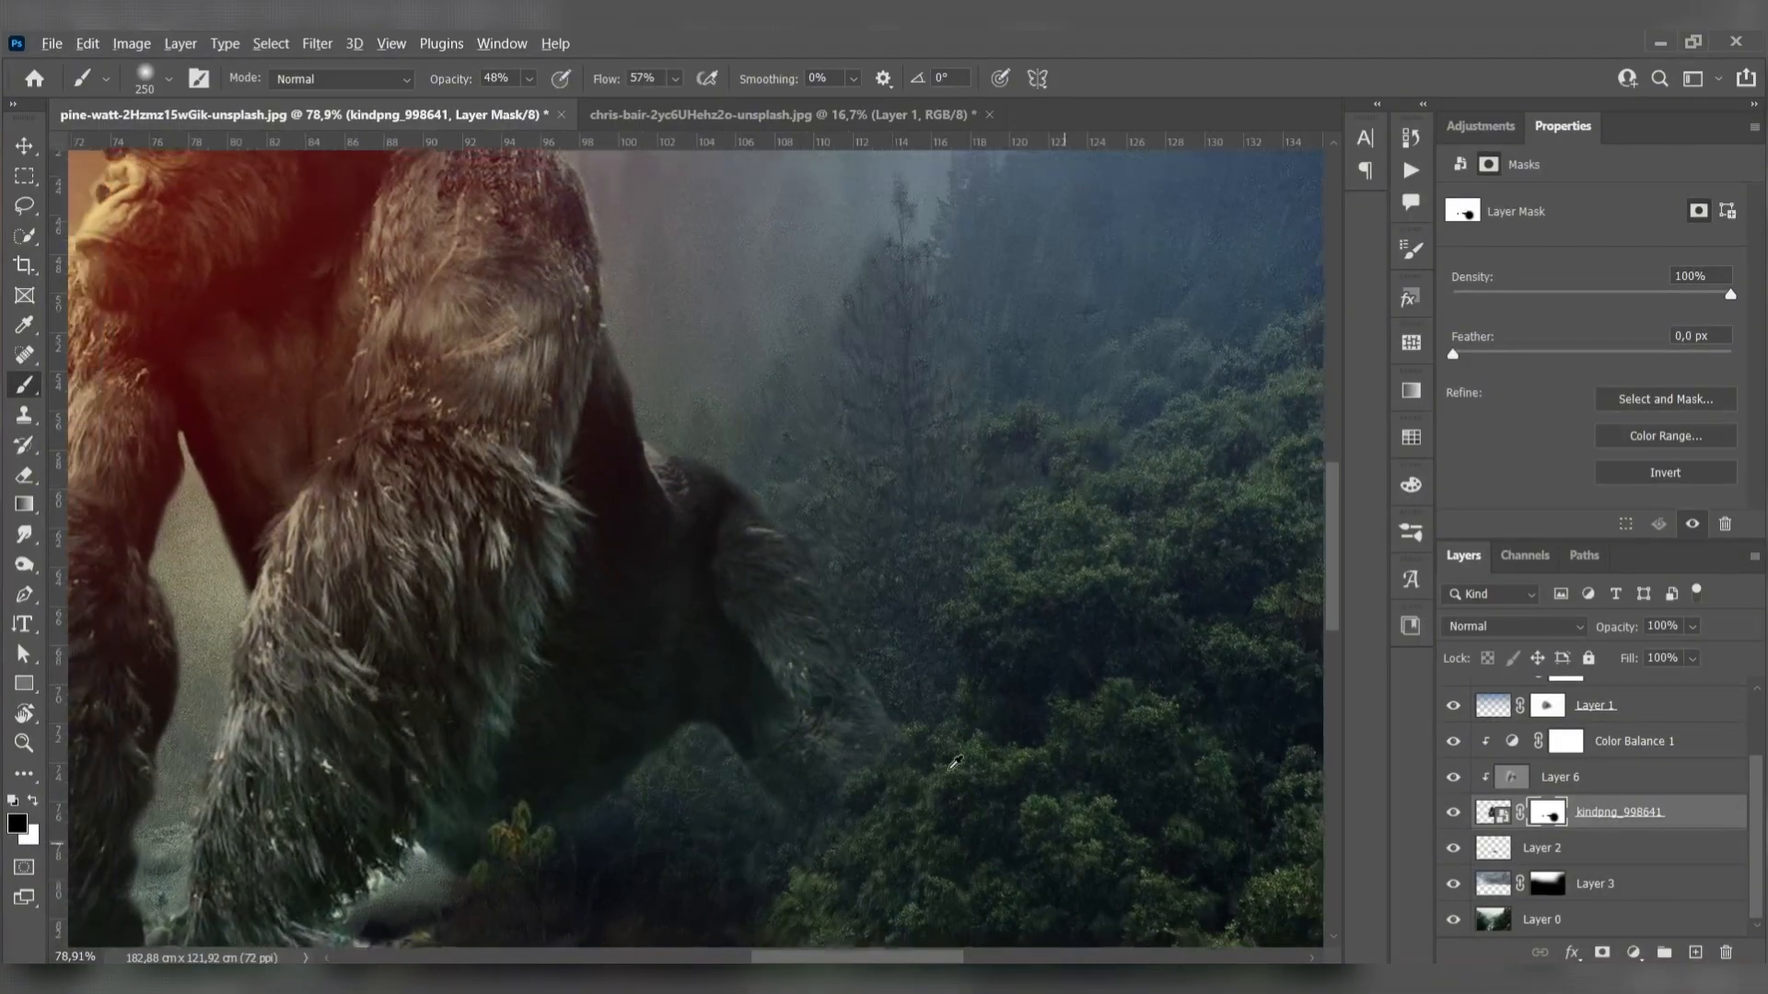
- Group Layer 1 and the layers stacked above it into a single layer group above Color Balance 1
{"action": "scroll", "coordinate": [860, 620], "scroll_direction": "down", "scroll_amount": 5}
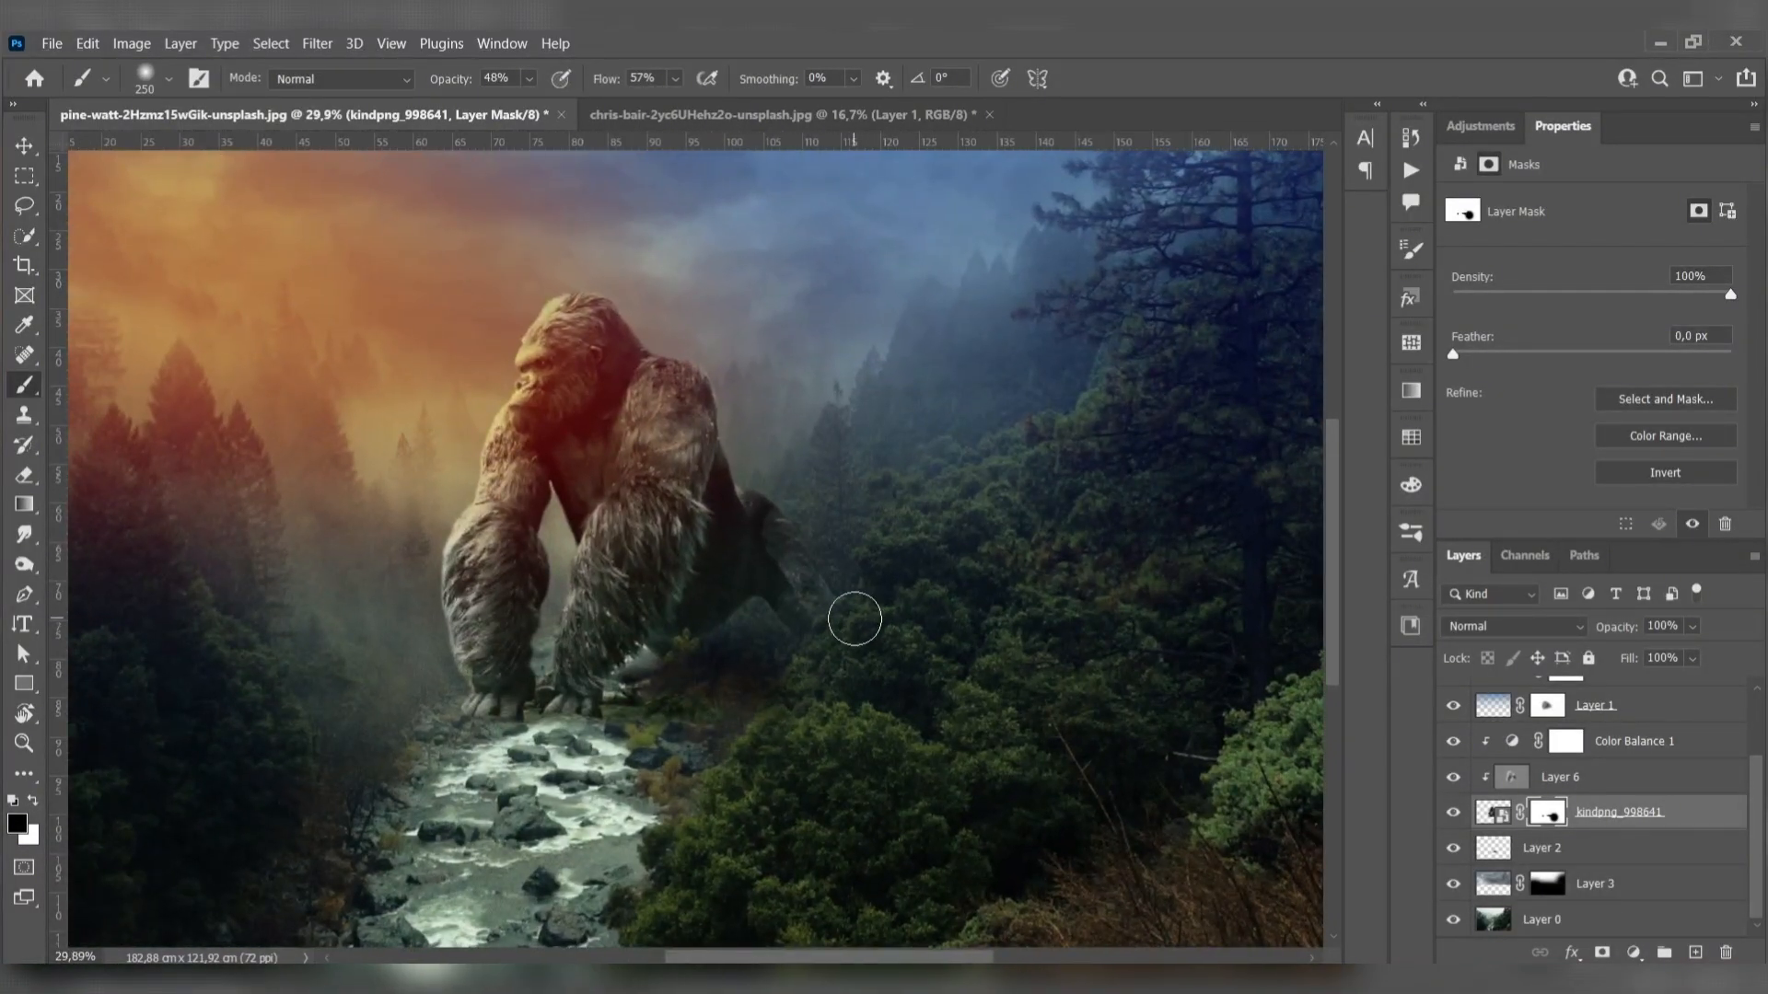
{"action": "scroll", "coordinate": [844, 651], "scroll_direction": "down", "scroll_amount": 2}
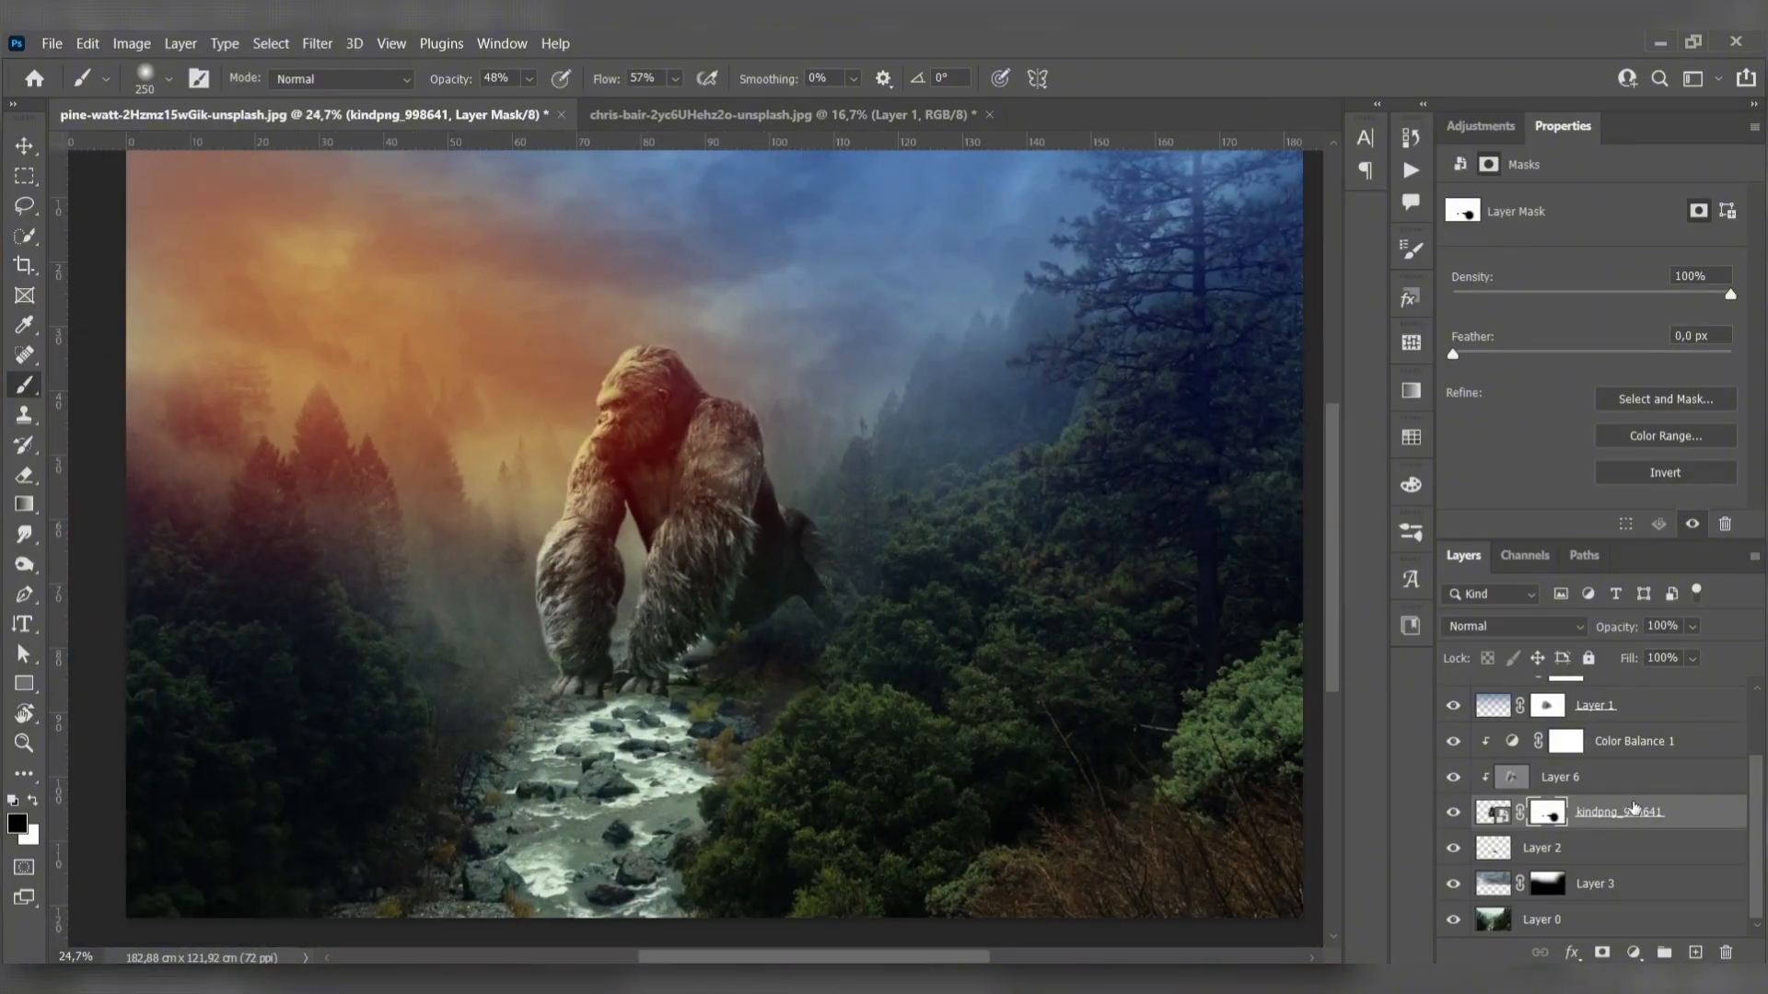
{"action": "scroll", "coordinate": [1639, 809], "scroll_direction": "up", "scroll_amount": 2}
{"action": "left_click", "coordinate": [1648, 804]}
{"action": "left_click", "coordinate": [1593, 705], "text": "shift"}
{"action": "key", "text": "ctrl+g"}
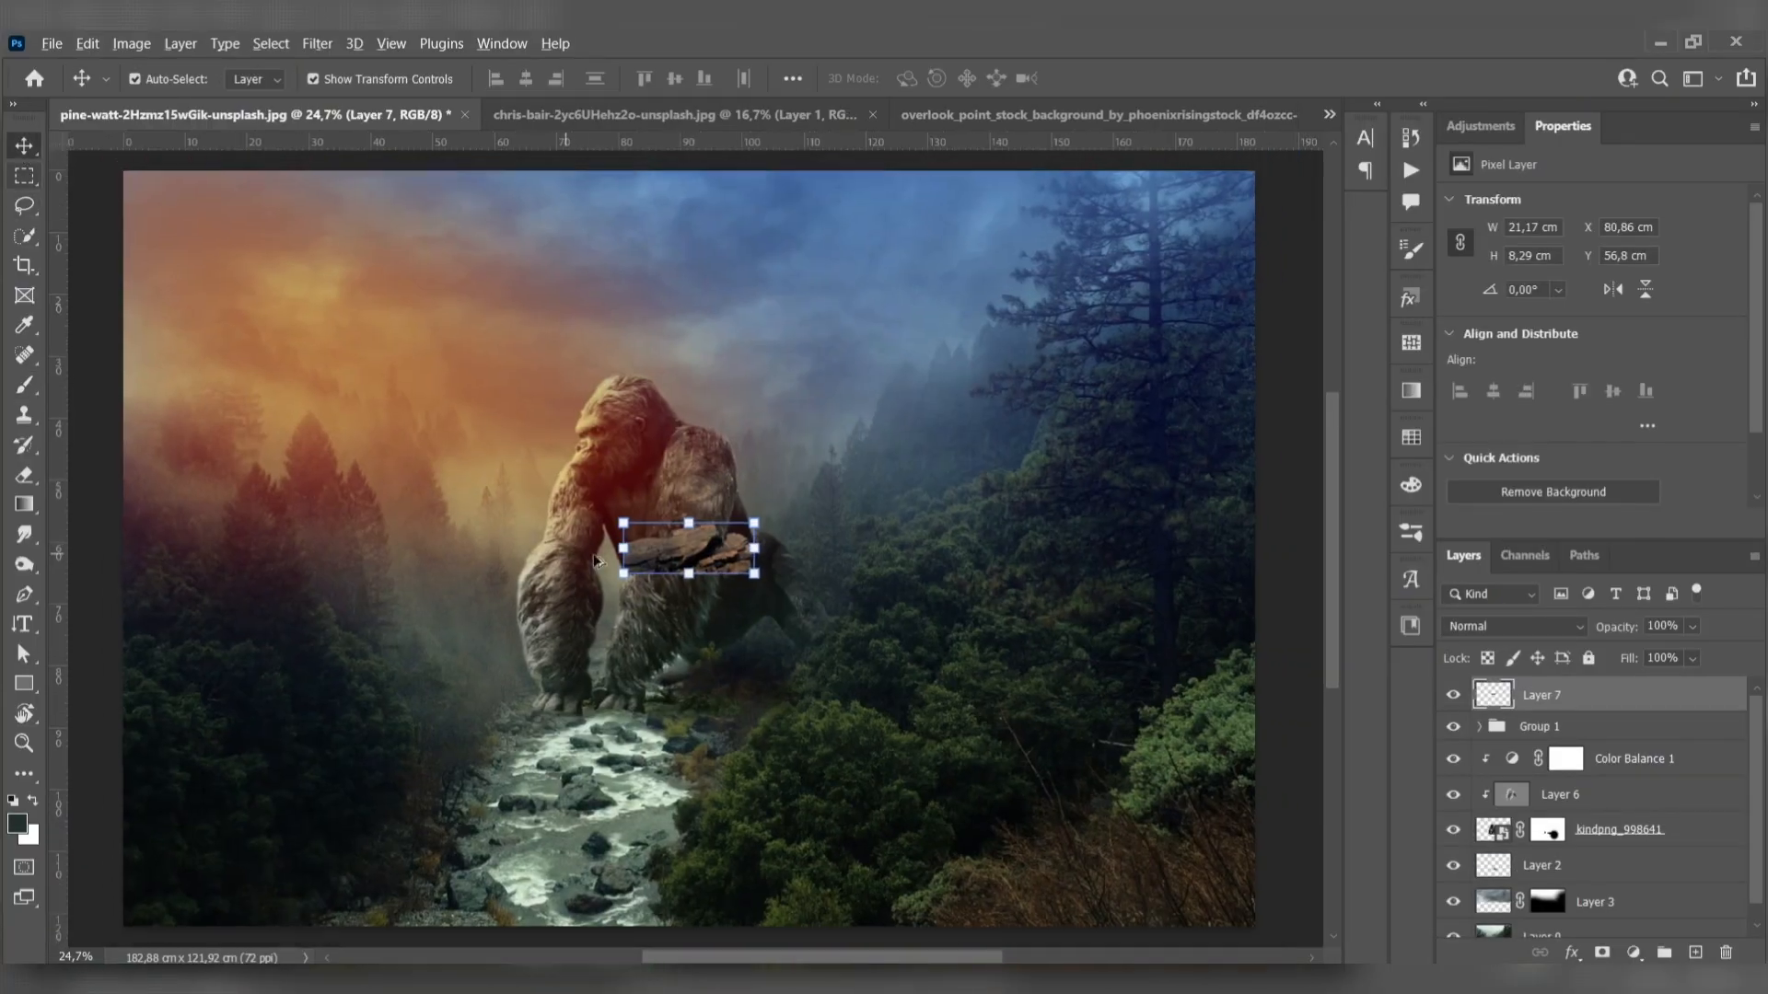
- Add the brown rock cutout as a layer above Group 1, enlarge it over the image's lower right and flip it horizontally
{"action": "scroll", "coordinate": [597, 562], "scroll_direction": "down", "scroll_amount": 1}
{"action": "left_click_drag", "start_coordinate": [680, 526], "coordinate": [680, 690]}
{"action": "left_click_drag", "start_coordinate": [741, 612], "coordinate": [1013, 759]}
{"action": "scroll", "coordinate": [1020, 716], "scroll_direction": "down", "scroll_amount": 1}
{"action": "right_click", "coordinate": [778, 700]}
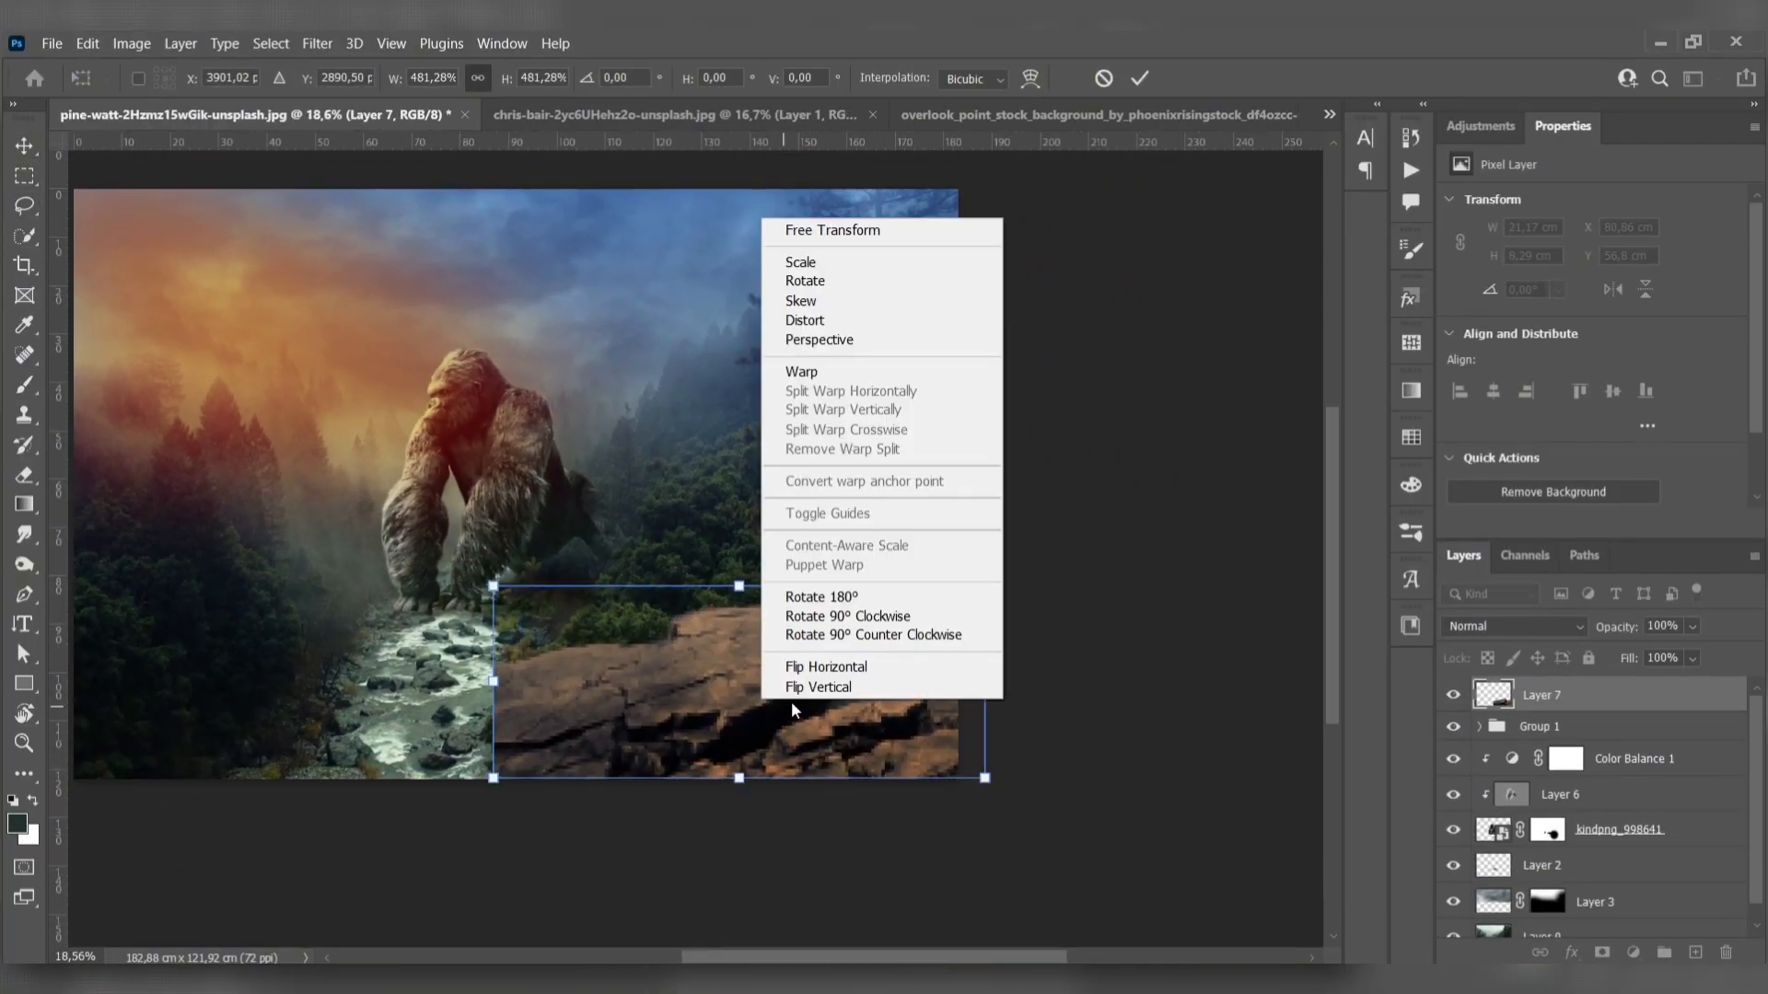
{"action": "left_click", "coordinate": [801, 671]}
{"action": "key", "text": "Return"}
- Rotate the rock about -7.3° and scale it to about 100 × 43 cm along the image's lower right edge
{"action": "left_click_drag", "start_coordinate": [482, 790], "coordinate": [497, 822]}
{"action": "left_click_drag", "start_coordinate": [752, 782], "coordinate": [788, 858]}
{"action": "left_click_drag", "start_coordinate": [778, 761], "coordinate": [777, 770]}
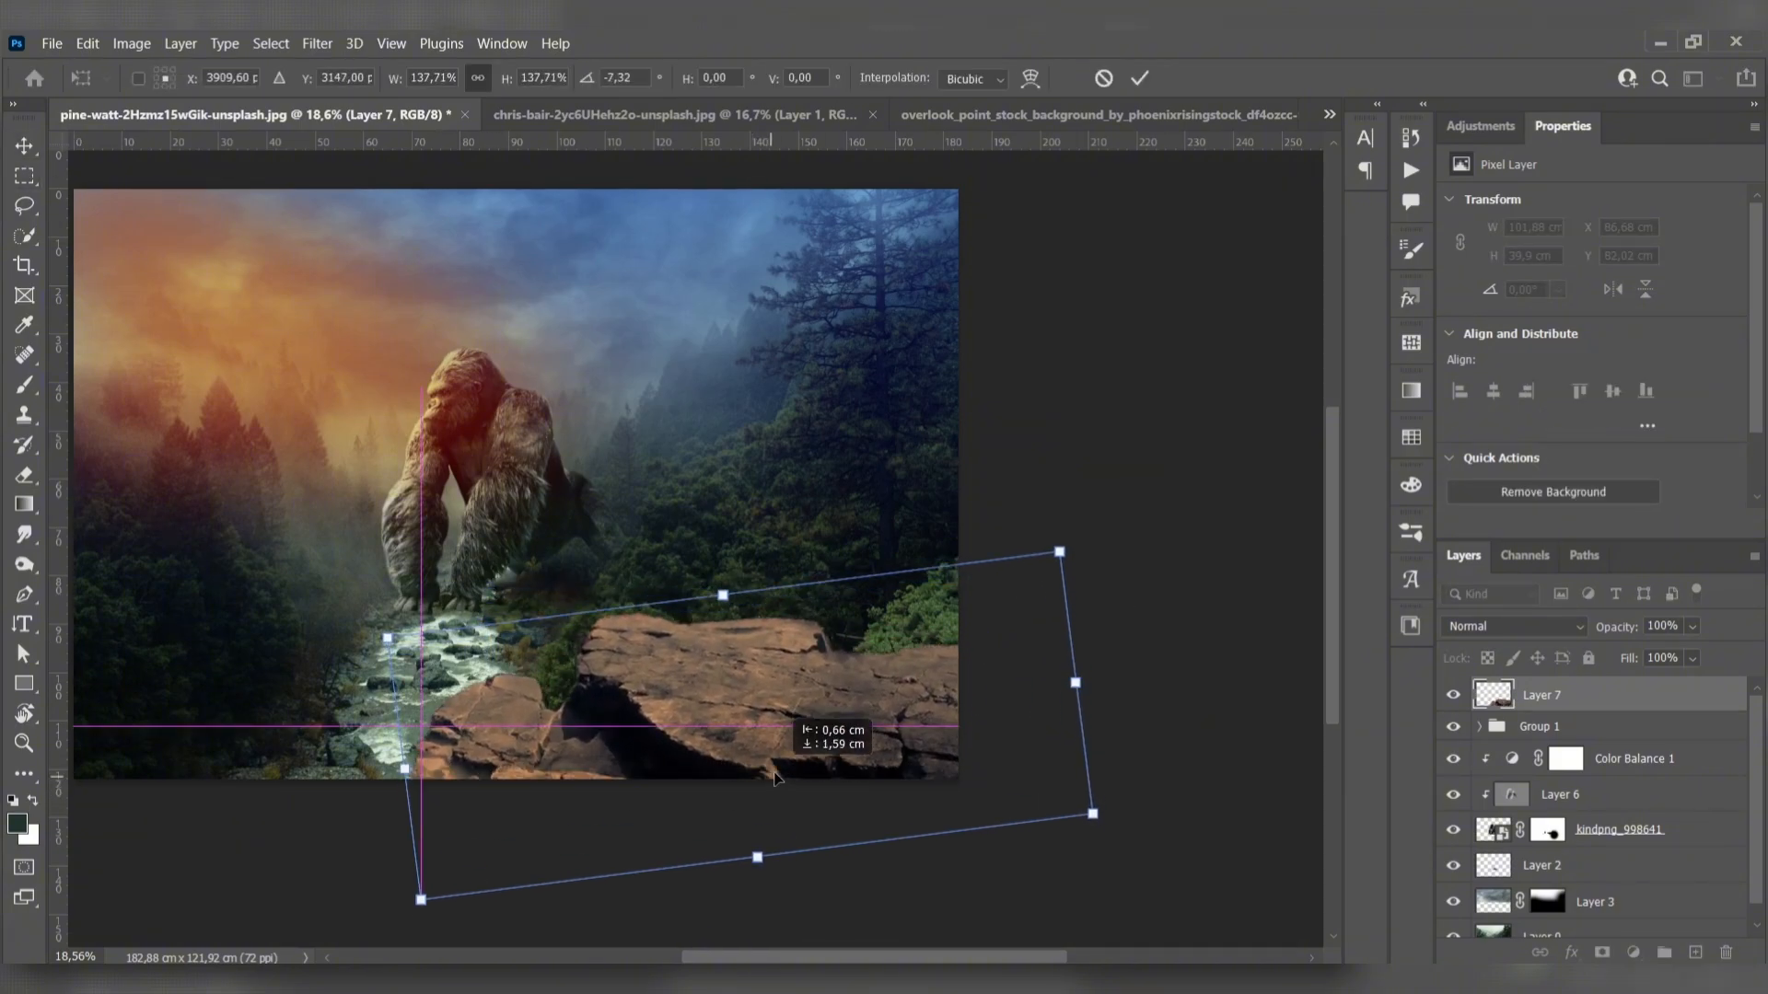
{"action": "left_click_drag", "start_coordinate": [727, 598], "coordinate": [734, 673]}
{"action": "left_click_drag", "start_coordinate": [752, 734], "coordinate": [750, 721]}
{"action": "key", "text": "Return"}
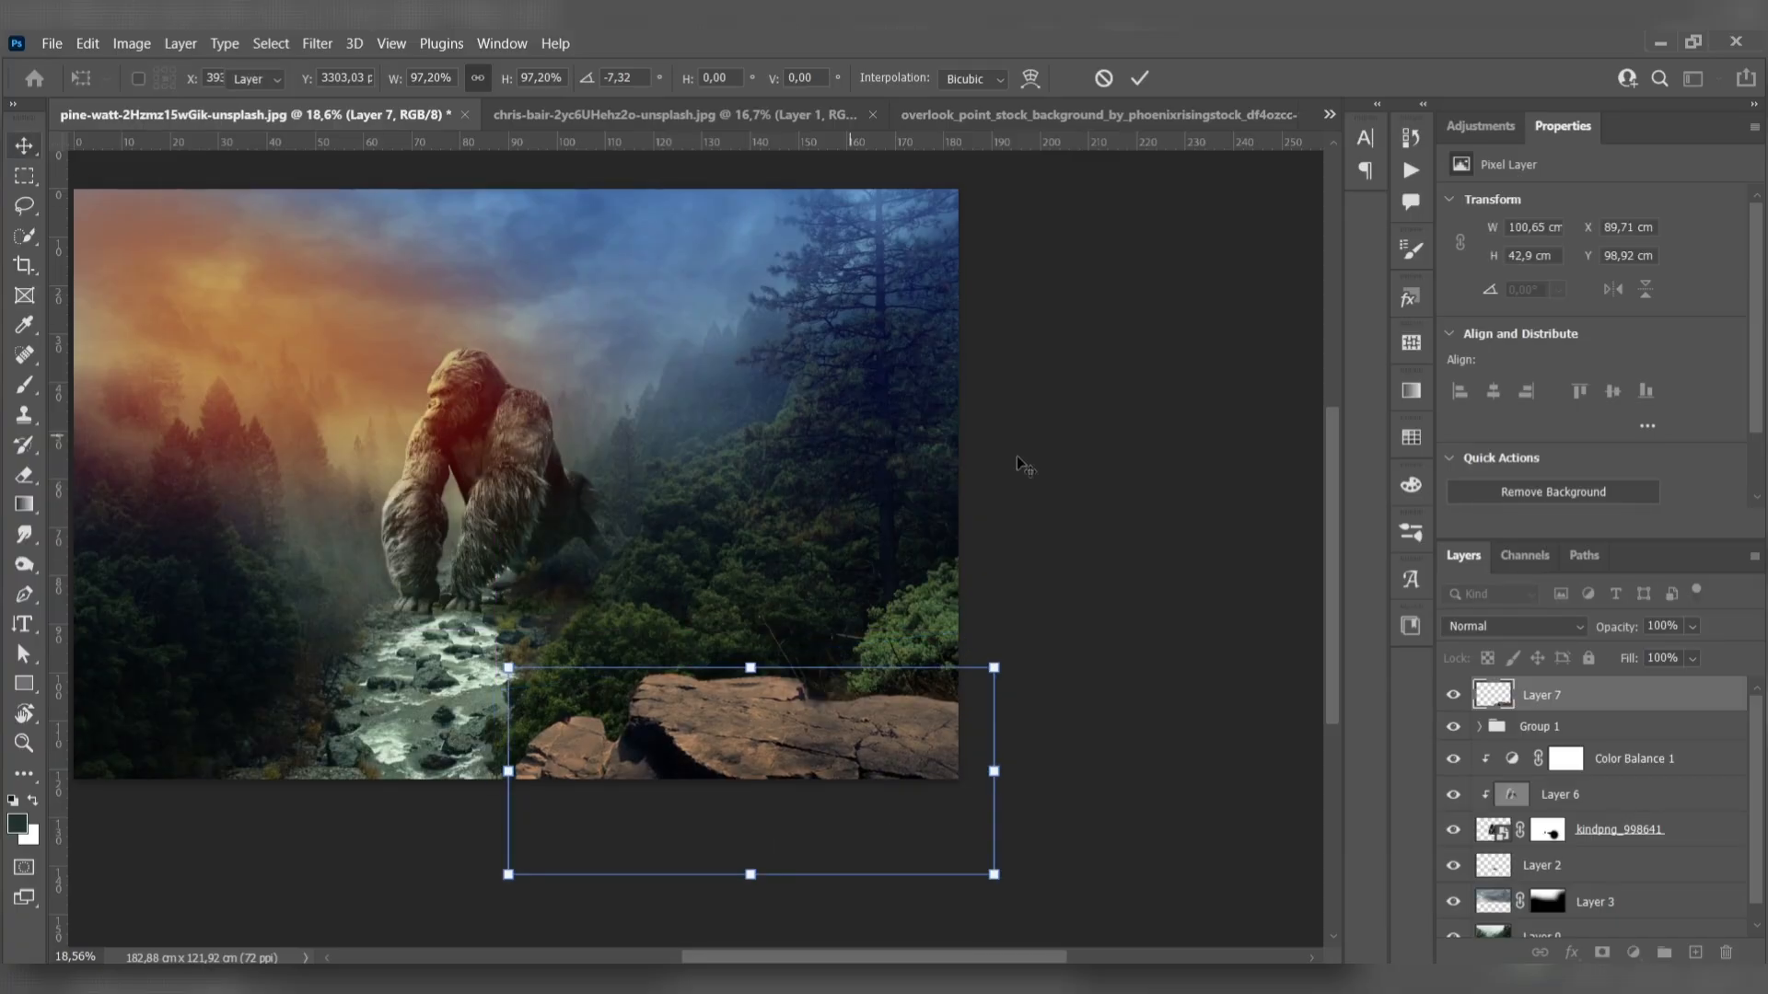
{"action": "left_click", "coordinate": [1022, 470]}
{"action": "left_click_drag", "start_coordinate": [1013, 553], "coordinate": [1097, 544]}
{"action": "left_click_drag", "start_coordinate": [913, 564], "coordinate": [939, 575]}
- Desaturate the rock with a Hue/Saturation adjustment clipped to Layer 7, setting saturation to -100 and lightness to -1
{"action": "left_click", "coordinate": [1556, 696]}
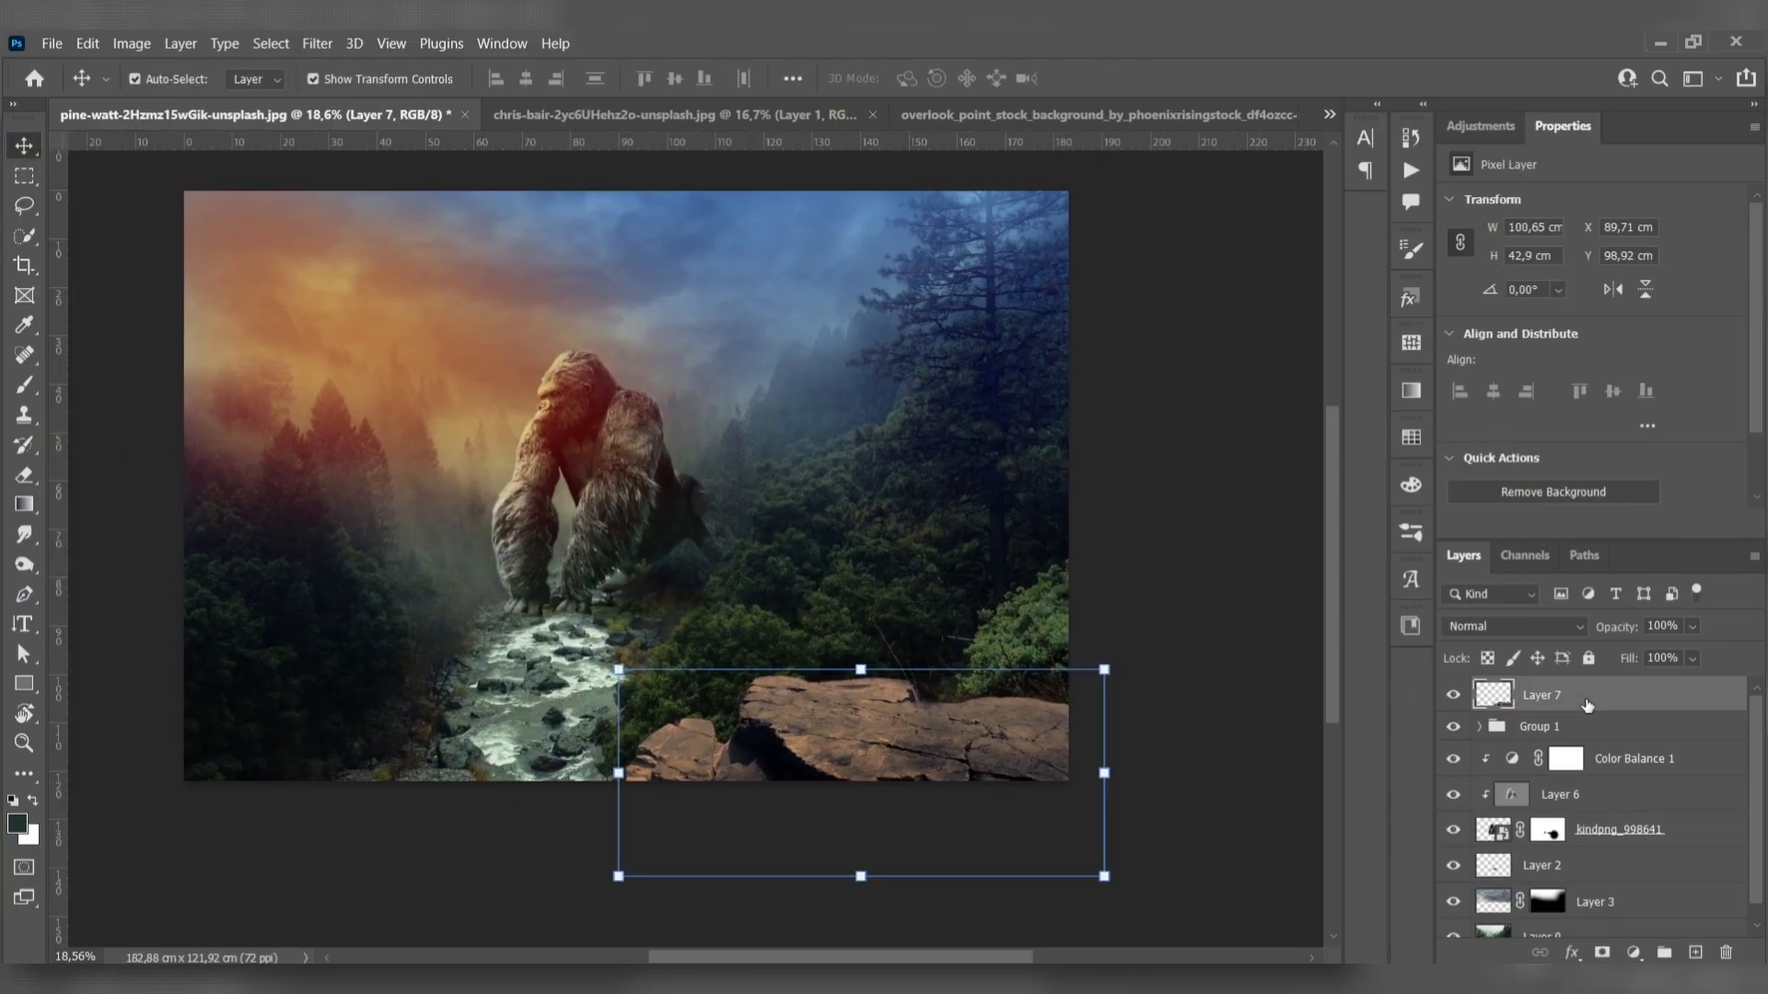
{"action": "left_click", "coordinate": [1633, 952]}
{"action": "left_click", "coordinate": [1651, 736]}
{"action": "left_click_drag", "start_coordinate": [1592, 381], "coordinate": [1520, 382]}
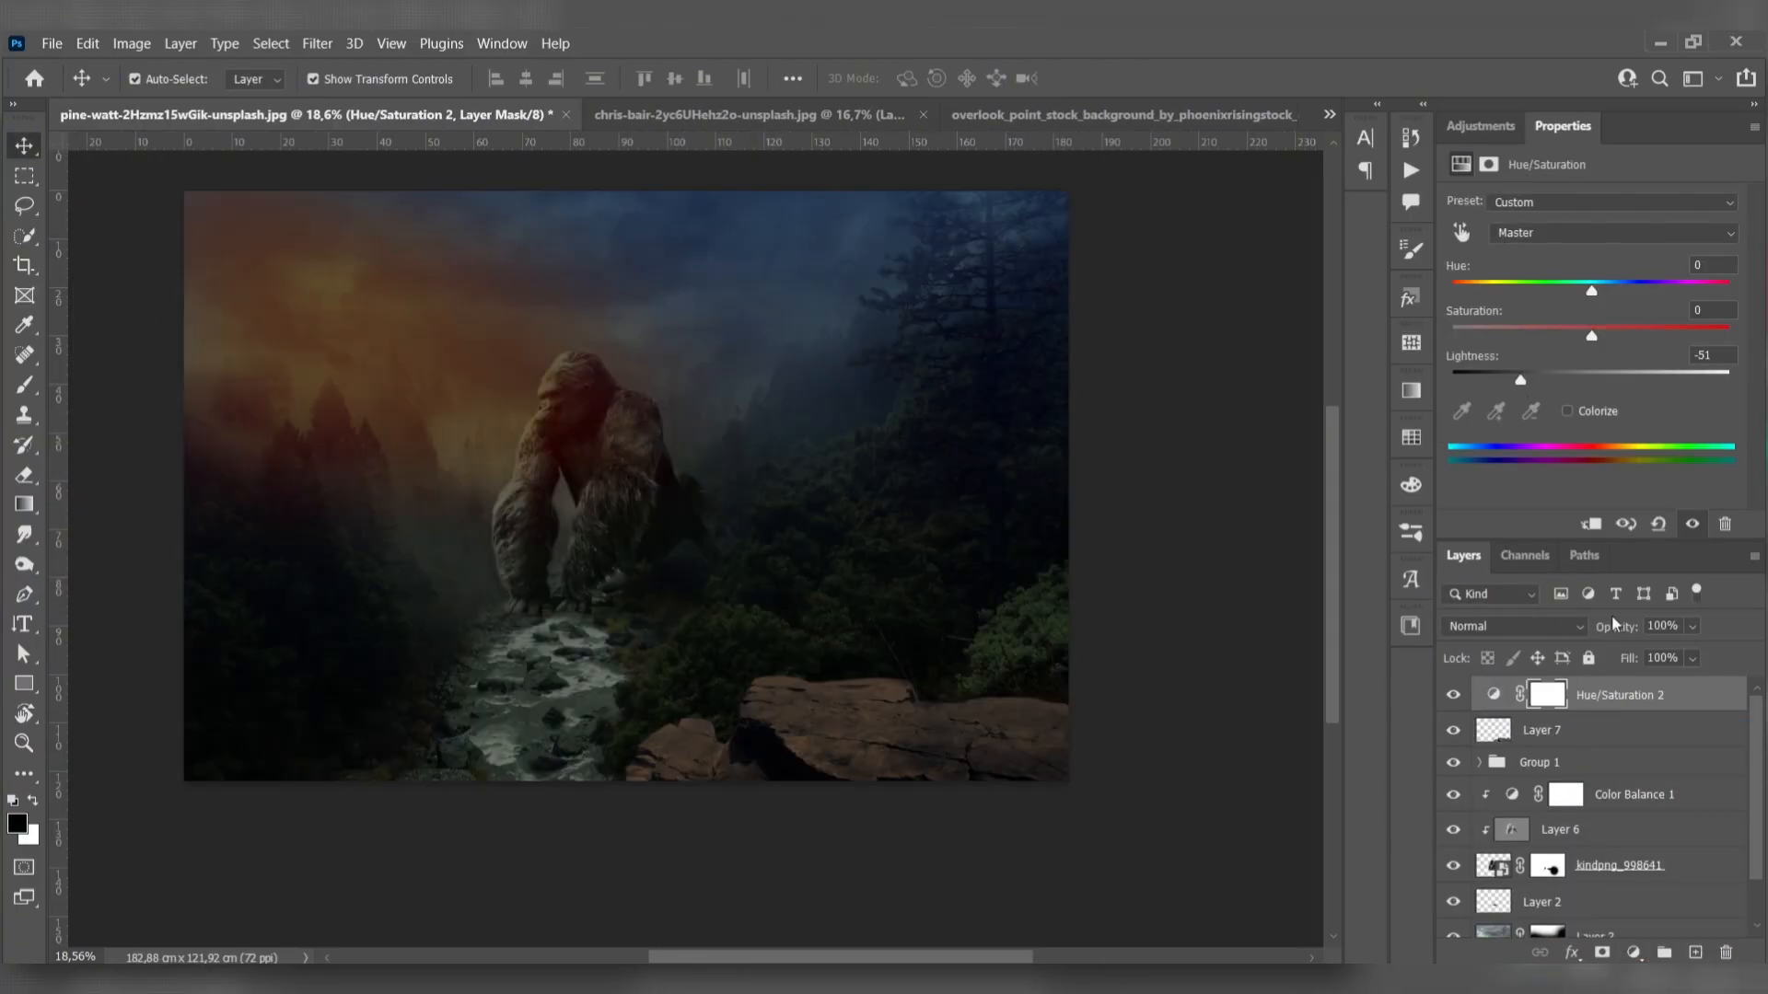
{"action": "left_click", "coordinate": [1648, 712], "text": "alt"}
{"action": "left_click_drag", "start_coordinate": [1591, 337], "coordinate": [1591, 381]}
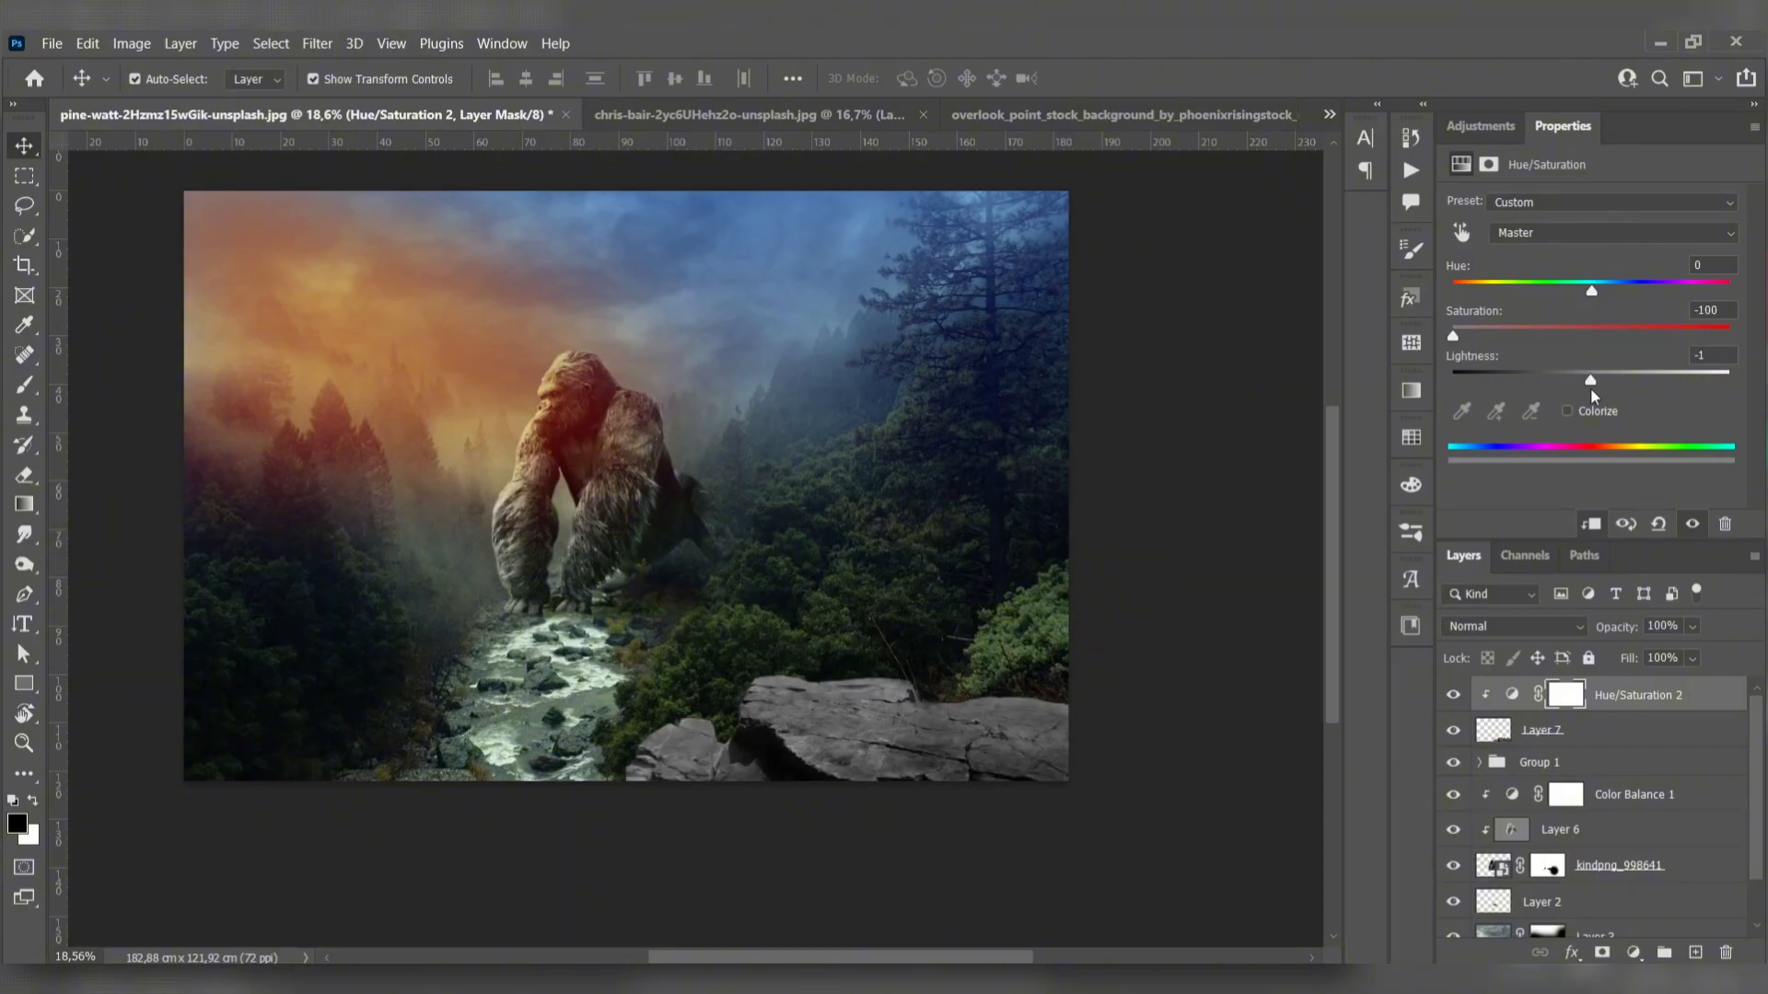
{"action": "left_click", "coordinate": [119, 256]}
{"action": "left_click_drag", "start_coordinate": [360, 480], "coordinate": [454, 486]}
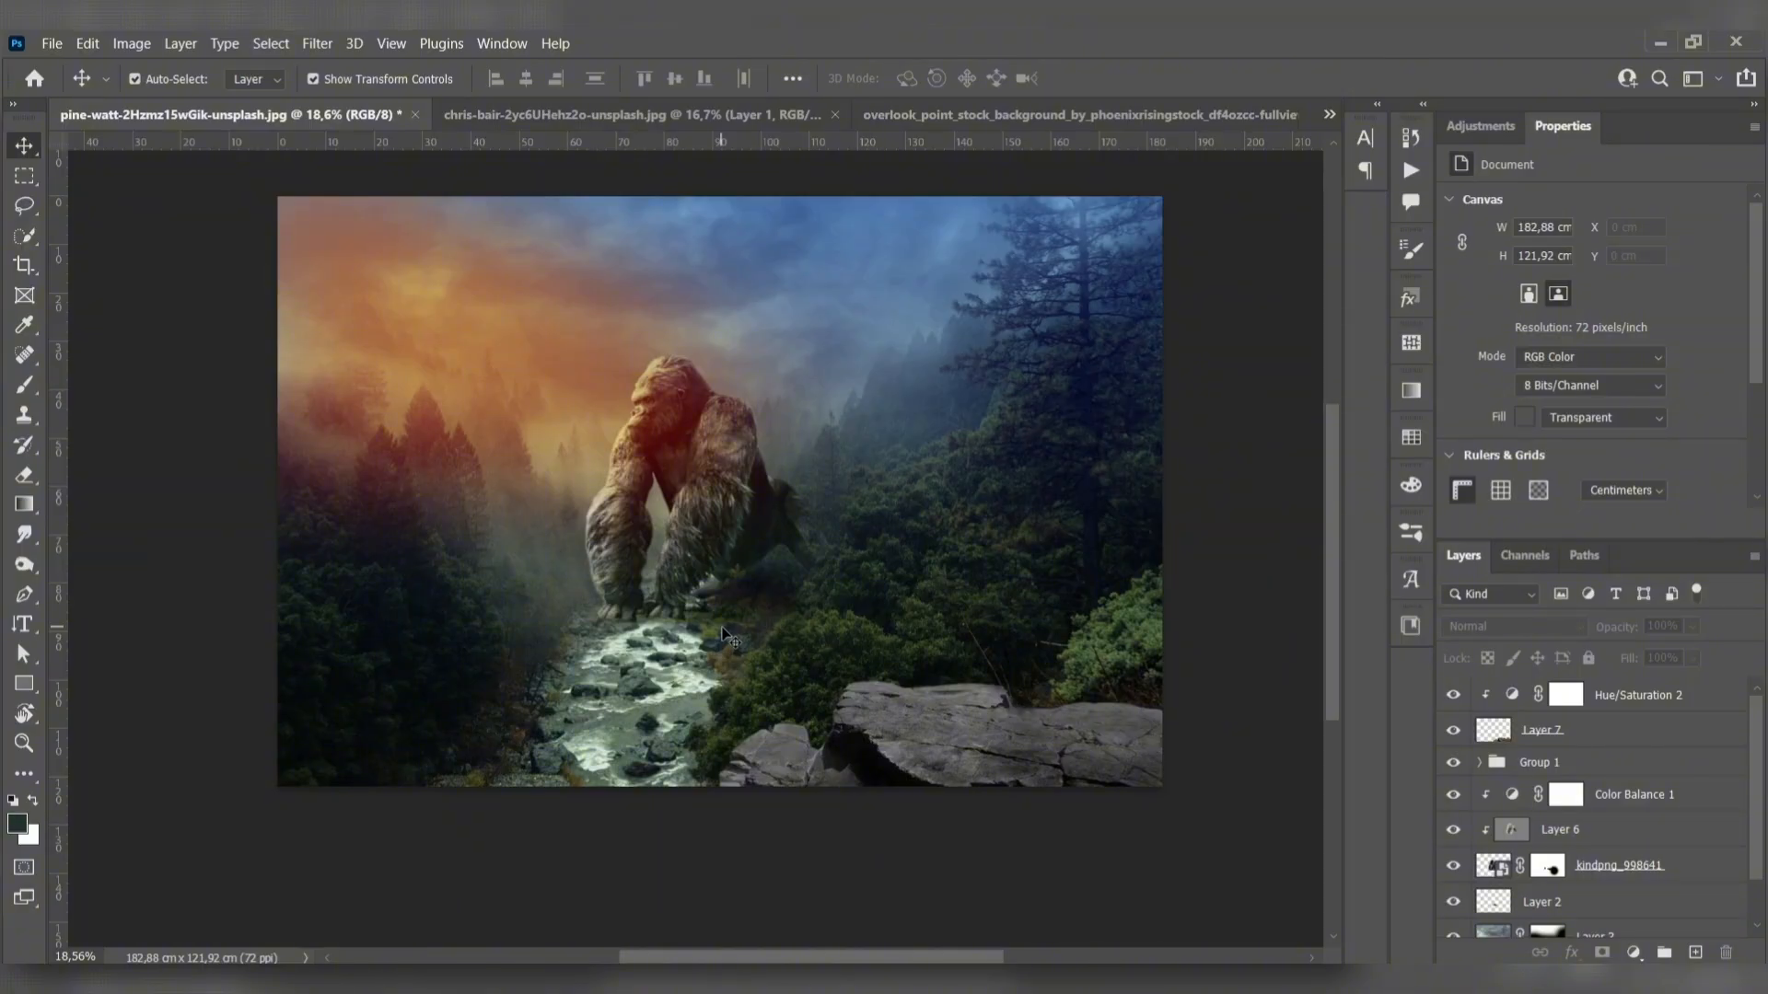
- Create Layer 8 above the rock and paint grey sampled from the rock over its lower part with a 1900 px brush
{"action": "left_click", "coordinate": [1639, 696]}
{"action": "left_click", "coordinate": [1695, 952]}
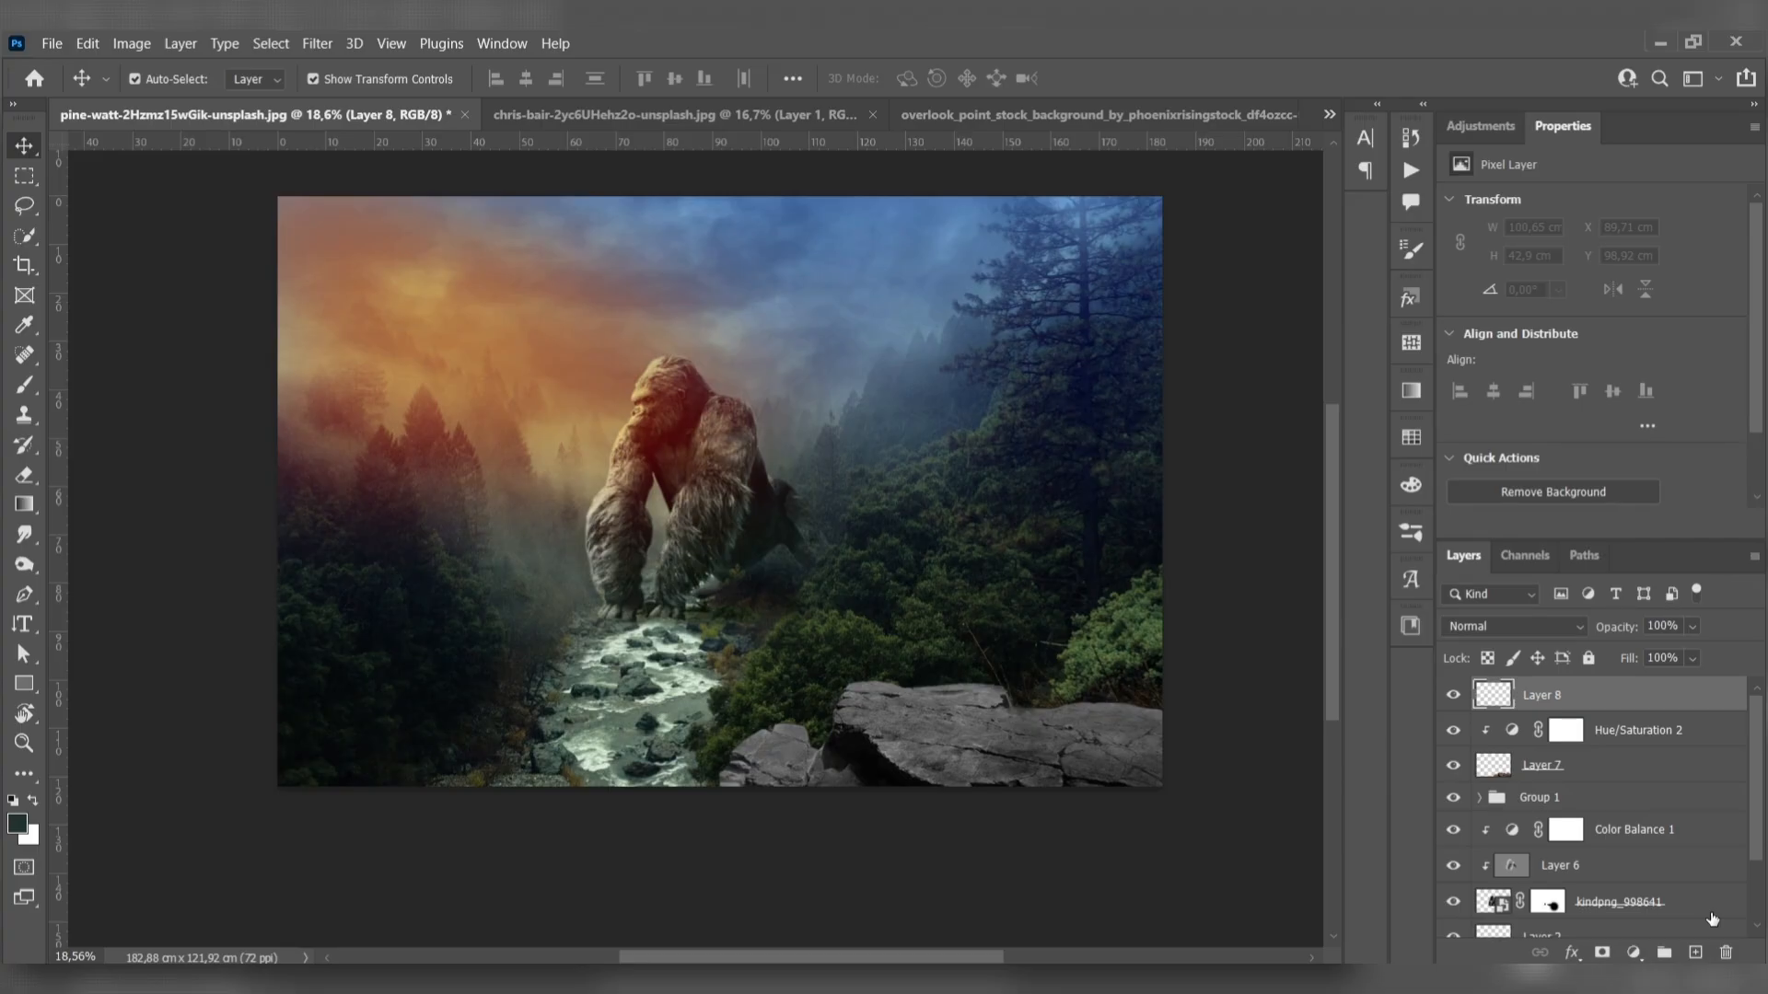
{"action": "key", "text": "i"}
{"action": "left_click", "coordinate": [920, 770]}
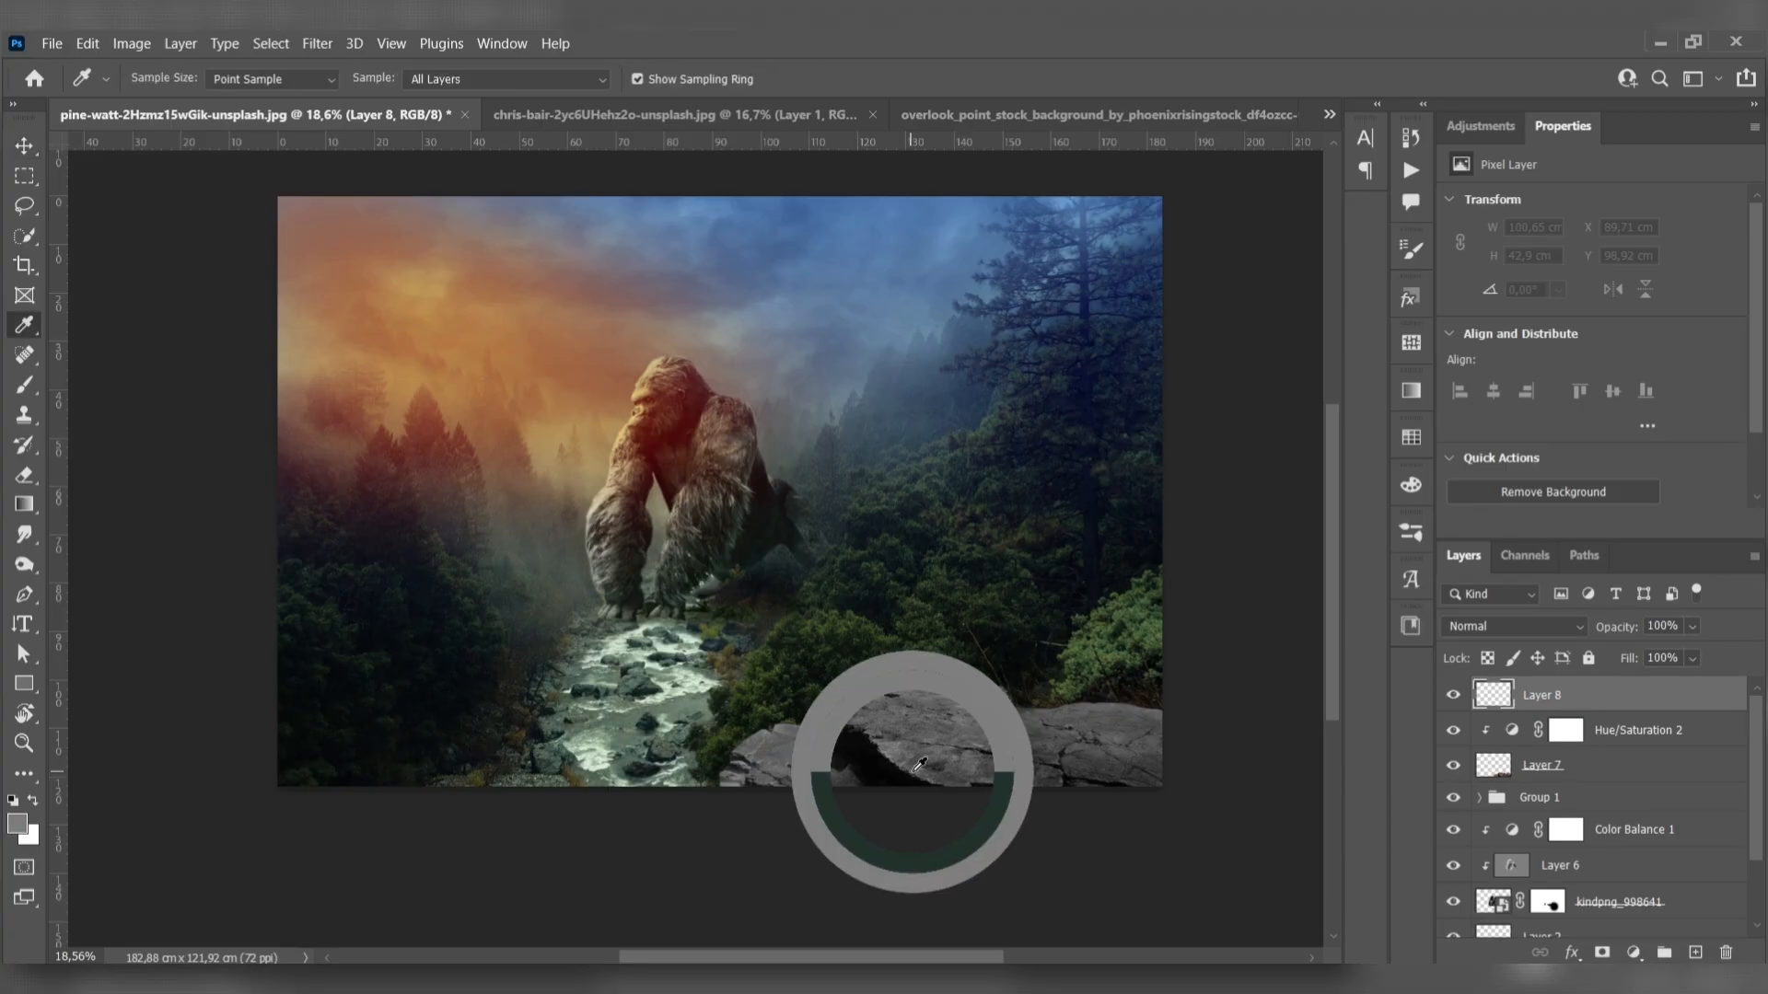
{"action": "key", "text": "b"}
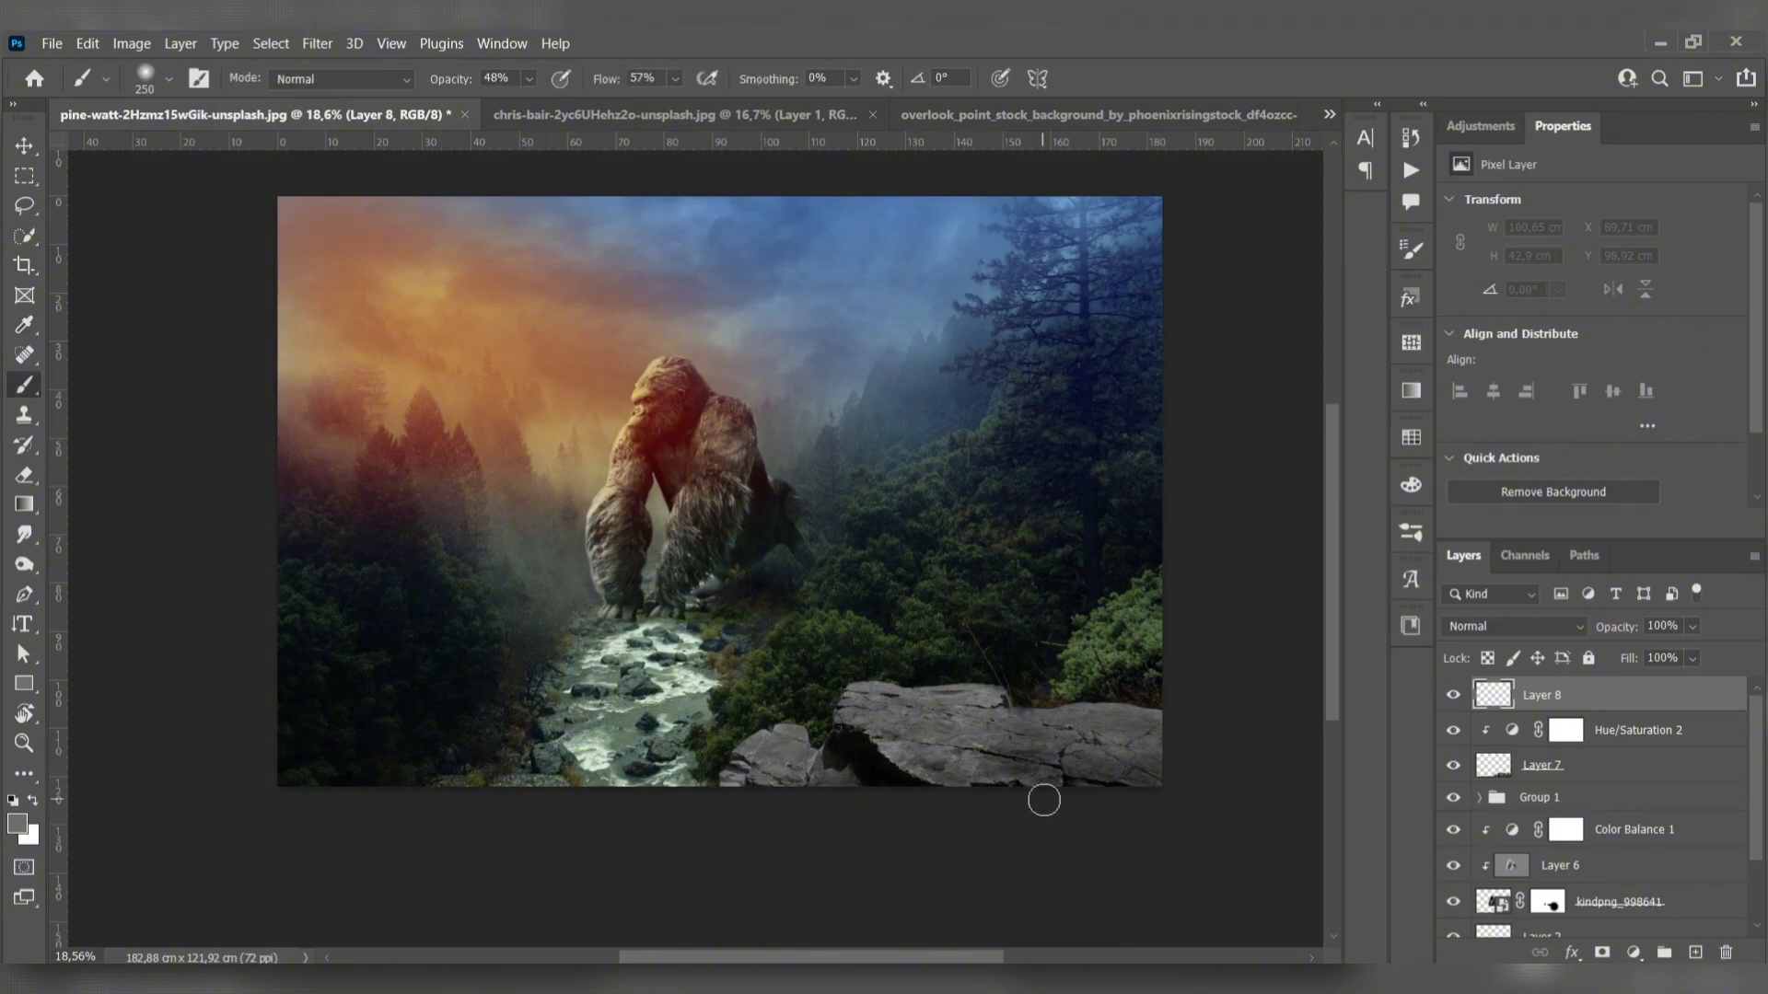
{"action": "key", "text": "bracketright"}
{"action": "key", "text": "bracketright"}
{"action": "key", "text": "bracketright"}
{"action": "key", "text": "bracketright"}
{"action": "key", "text": "bracketright"}
{"action": "key", "text": "bracketright"}
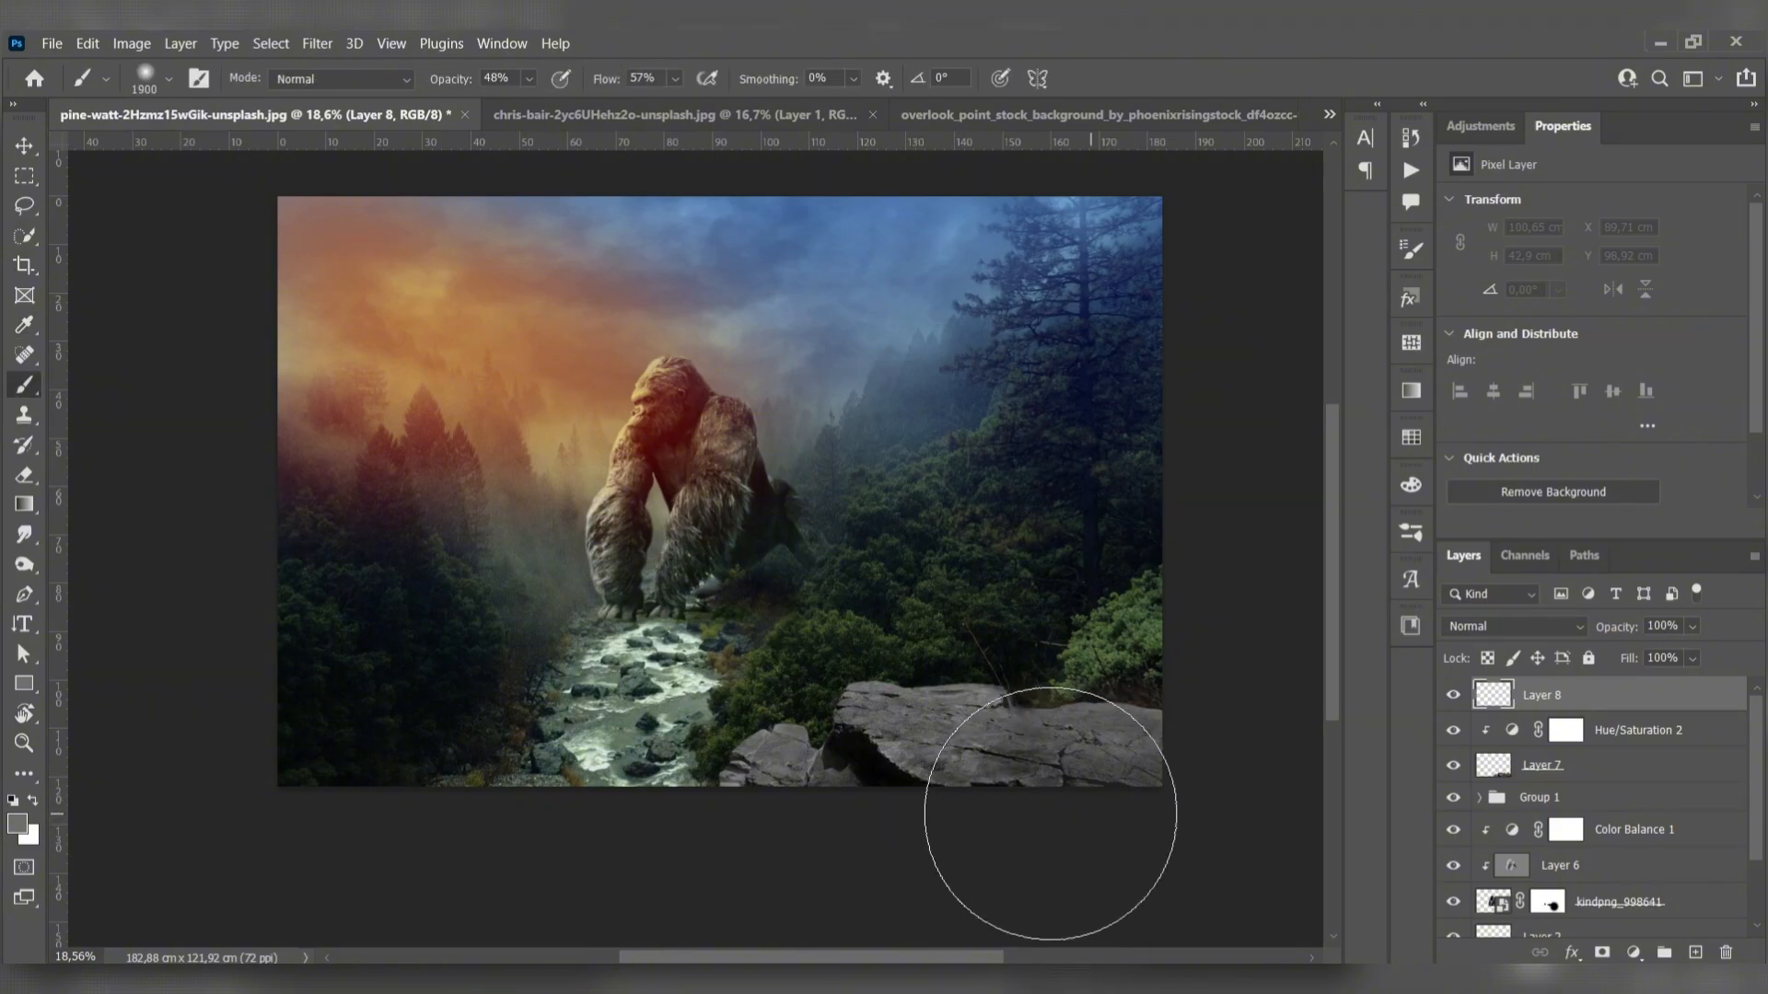
{"action": "left_click_drag", "start_coordinate": [1054, 818], "coordinate": [959, 837]}
- Set the blend mode of Layer 8 to Multiply to shade the rock
{"action": "left_click", "coordinate": [1514, 626]}
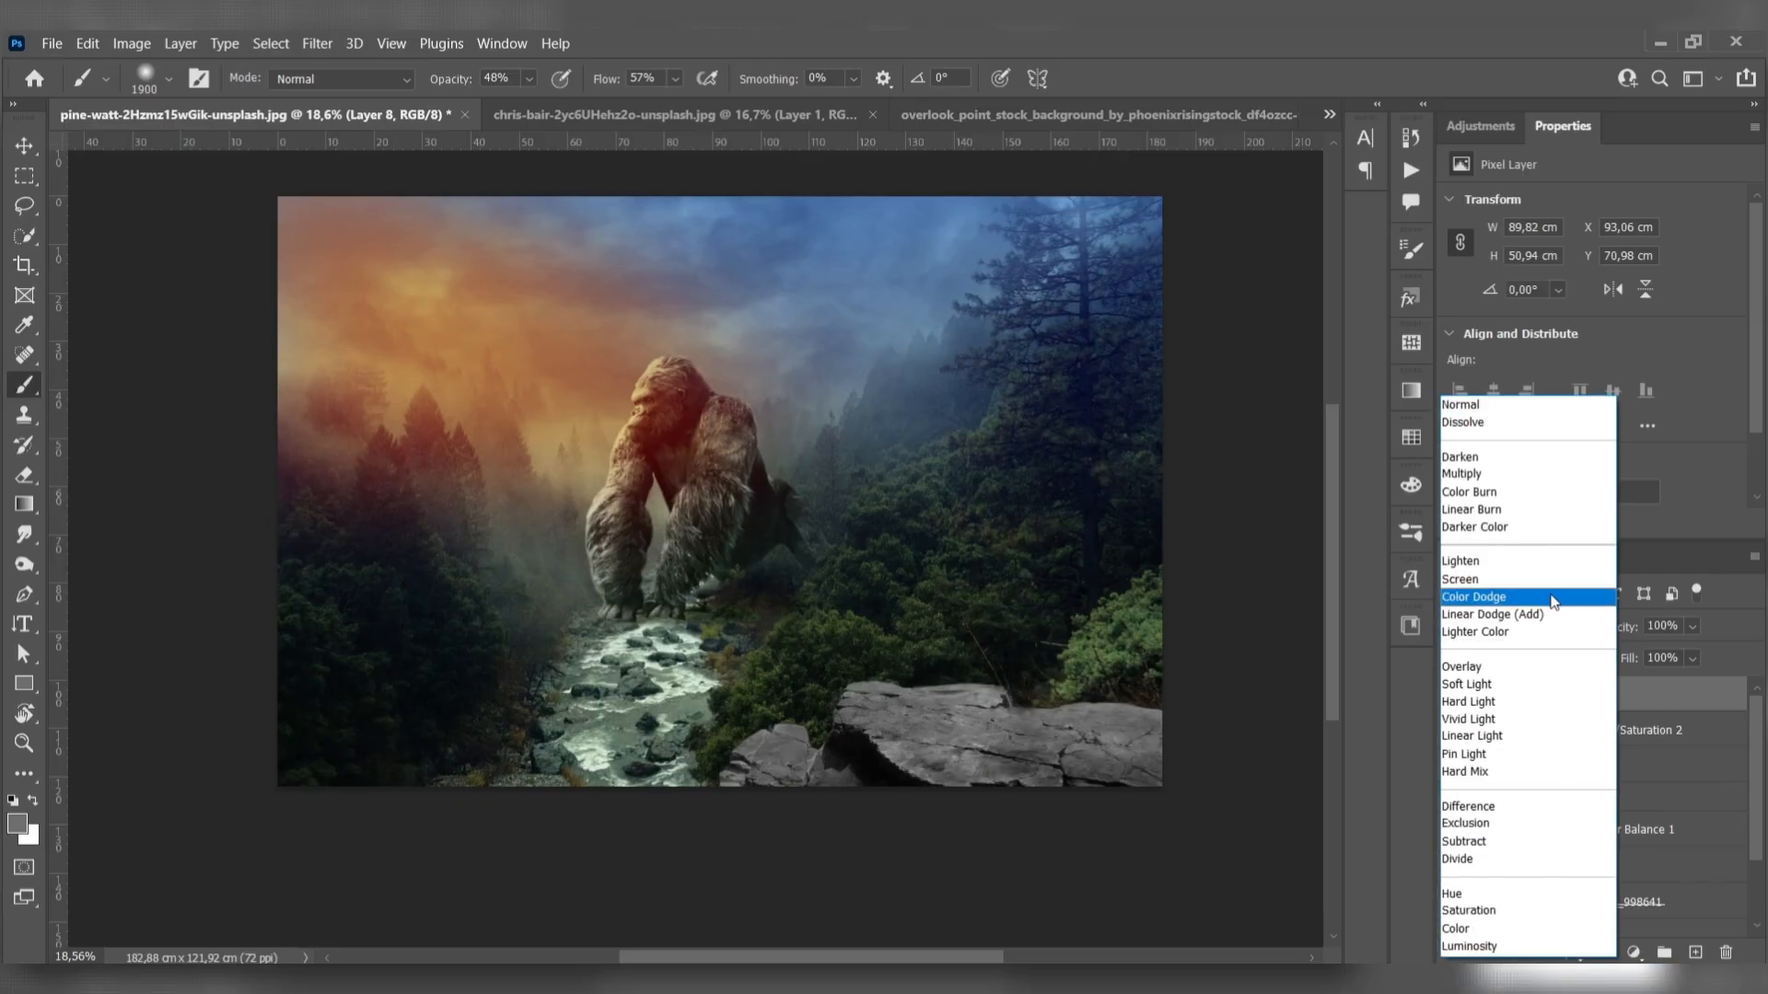
{"action": "left_click", "coordinate": [1482, 467]}
{"action": "key", "text": "v"}
{"action": "left_click", "coordinate": [209, 406]}
{"action": "left_click_drag", "start_coordinate": [325, 527], "coordinate": [350, 502]}
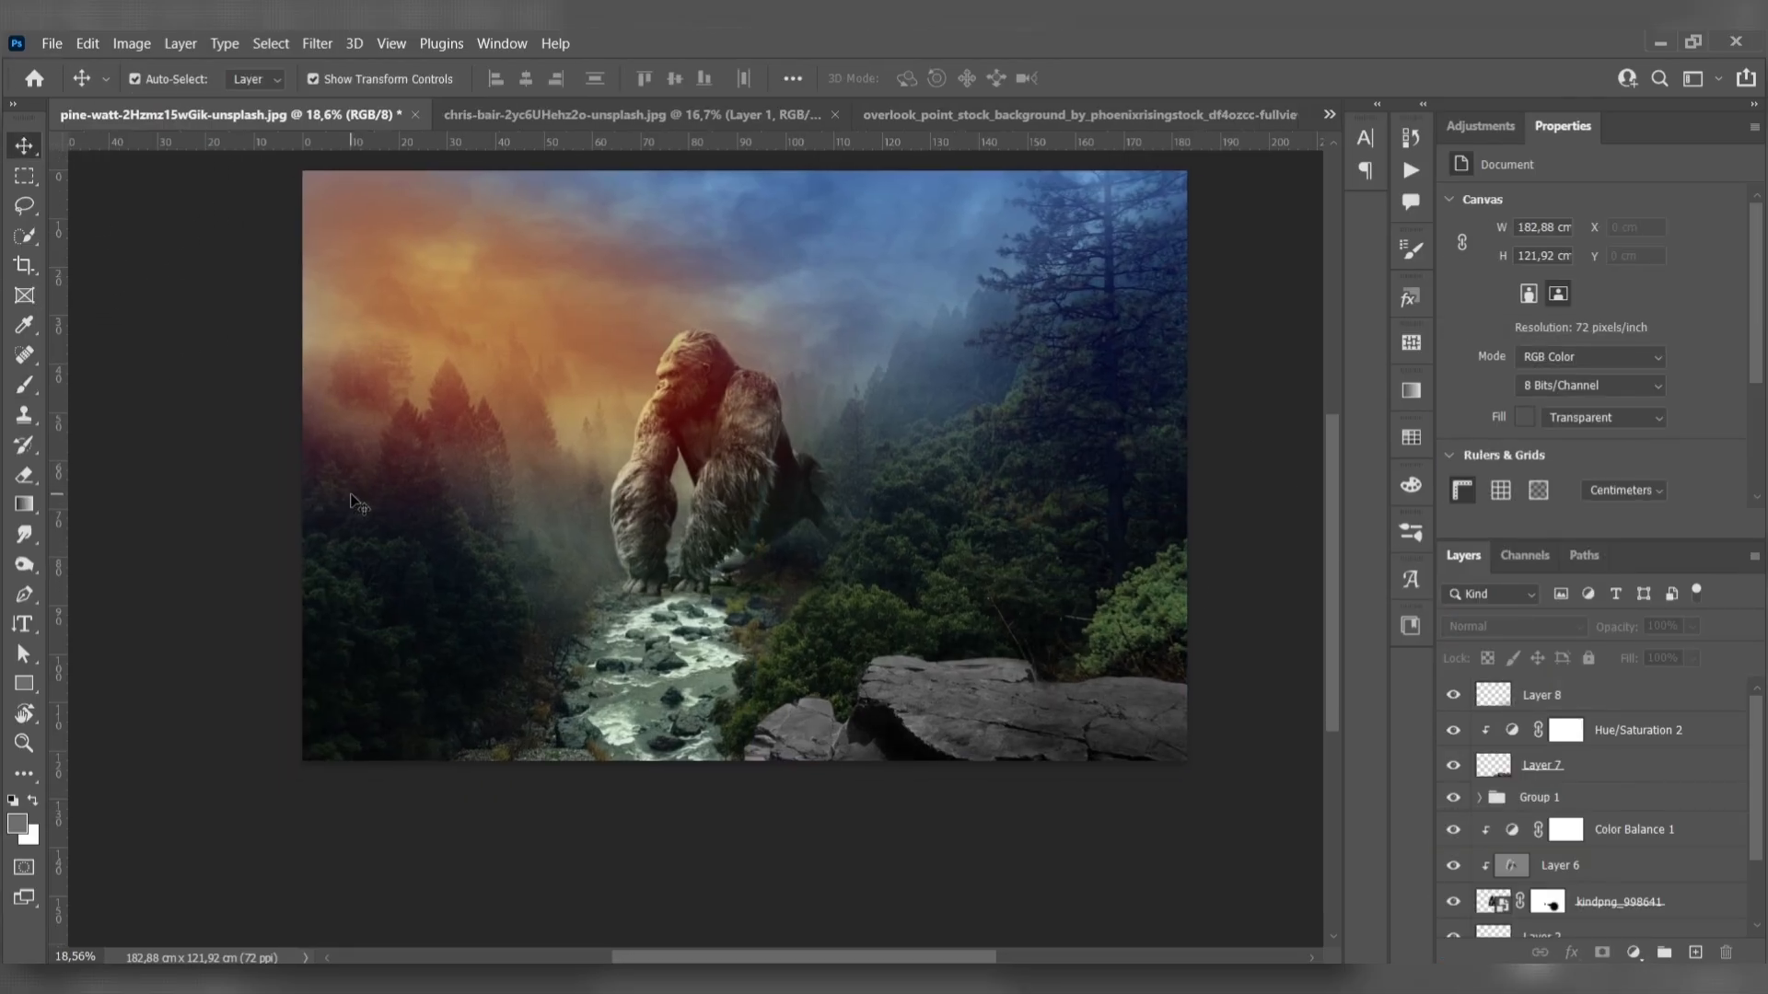
{"action": "left_click_drag", "start_coordinate": [351, 497], "coordinate": [360, 520]}
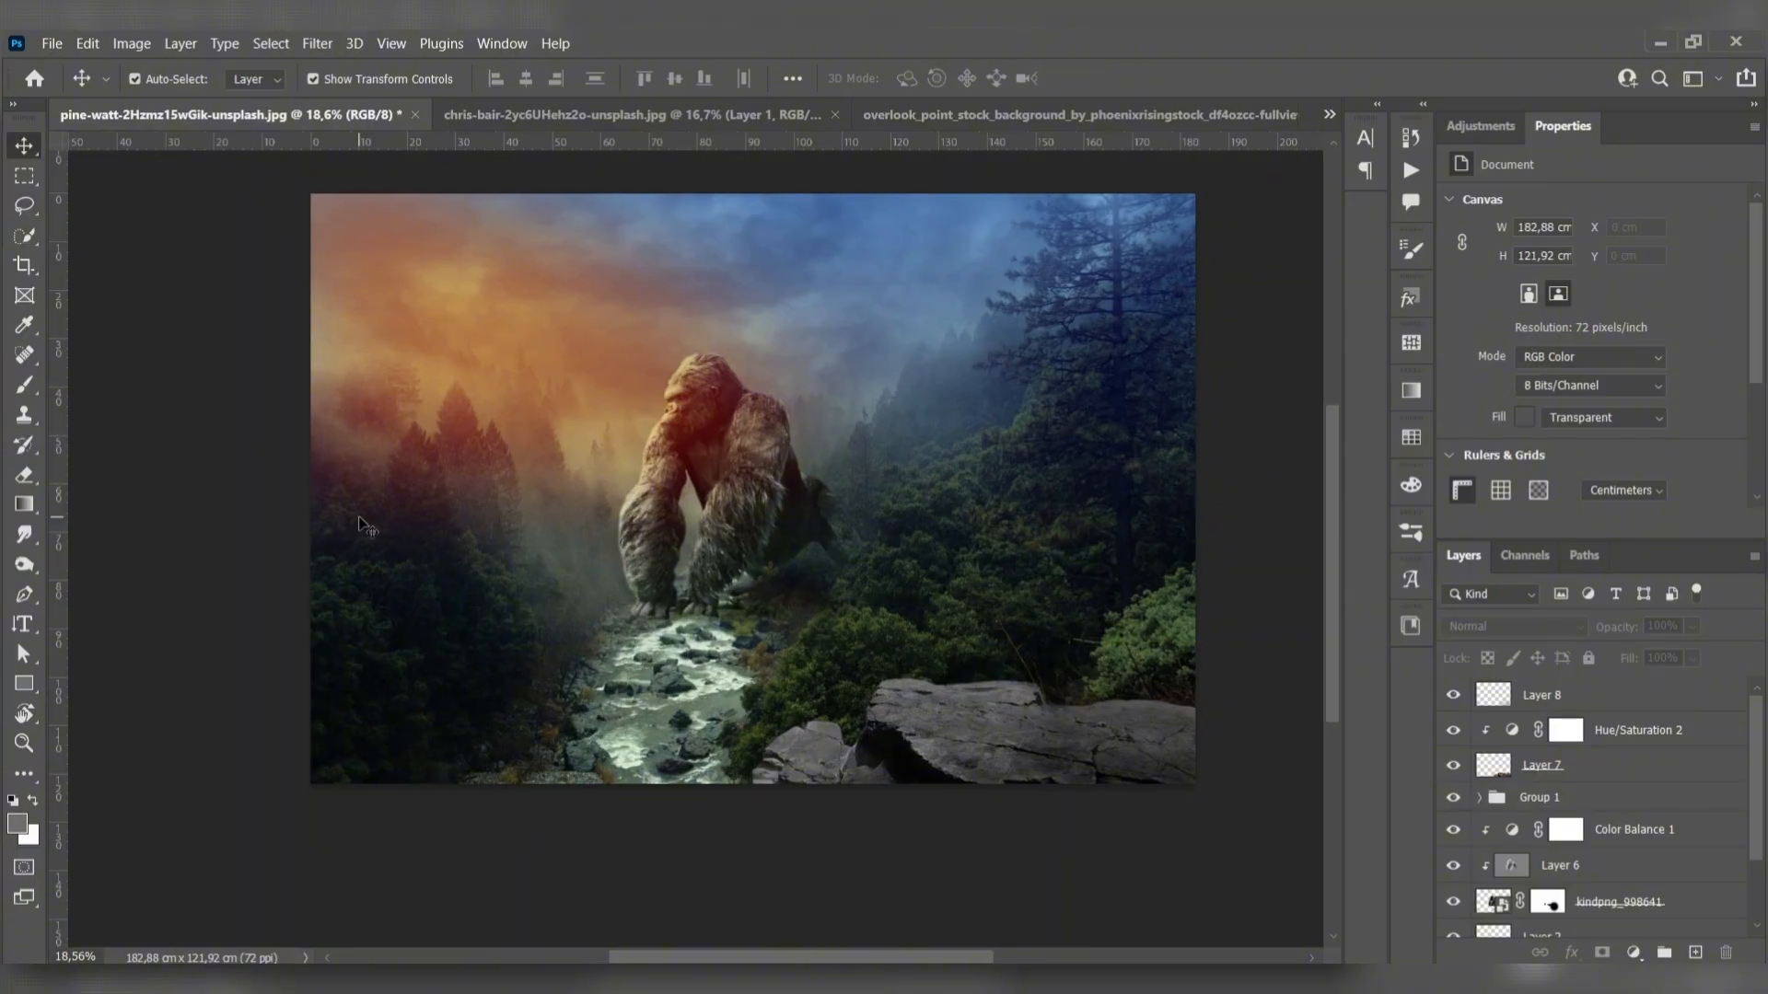
- Add a Color Balance adjustment with midtones at +6 red, +7 green and +16 blue, clipping it and Layer 8 to the rock
{"action": "left_click", "coordinate": [1577, 695]}
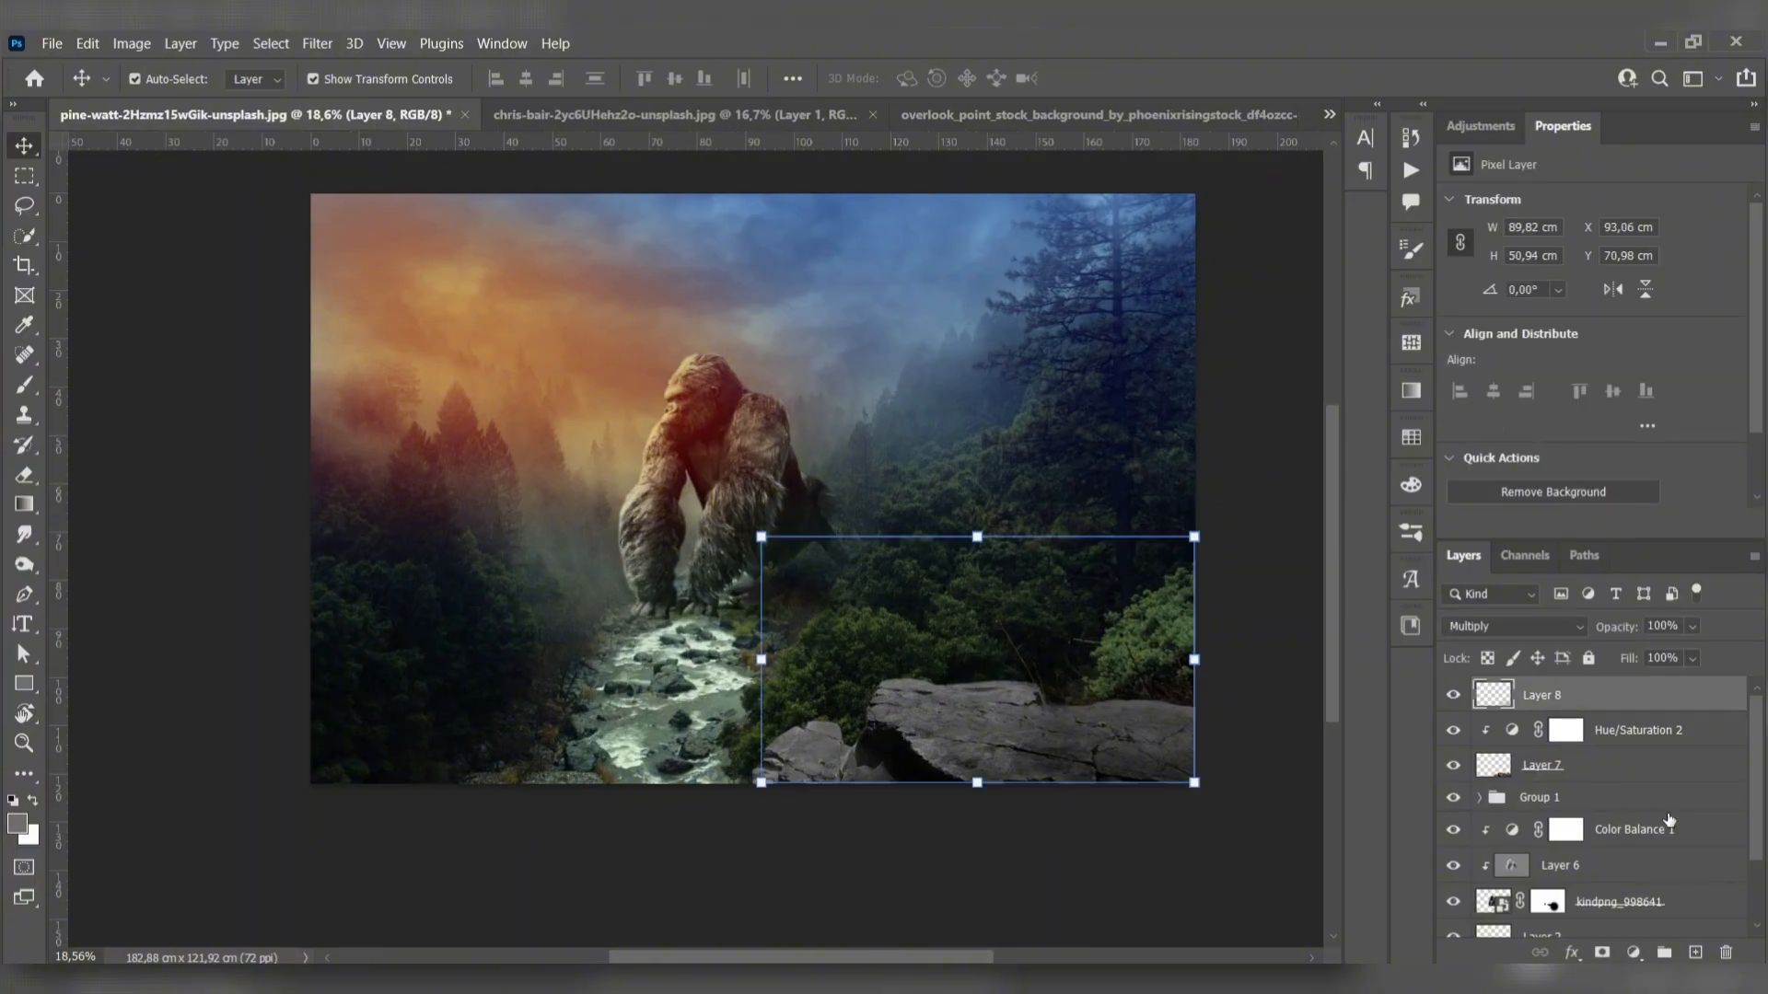
{"action": "left_click", "coordinate": [1633, 953]}
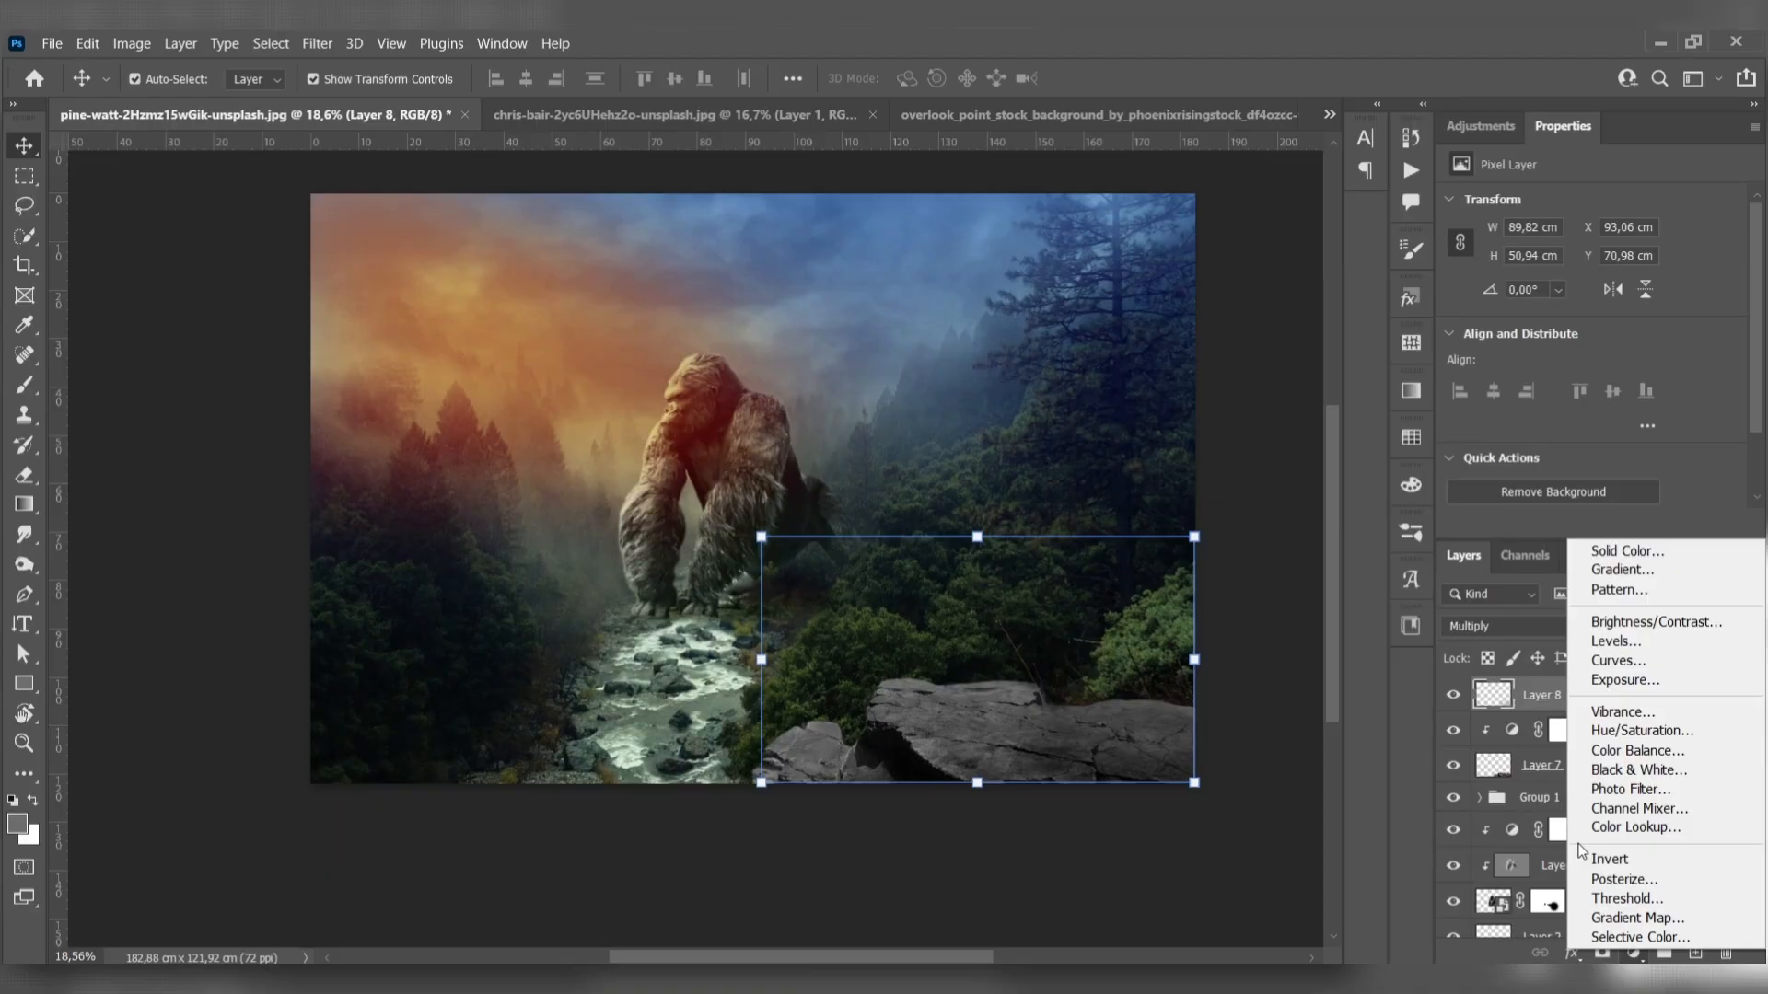
{"action": "left_click", "coordinate": [1632, 750]}
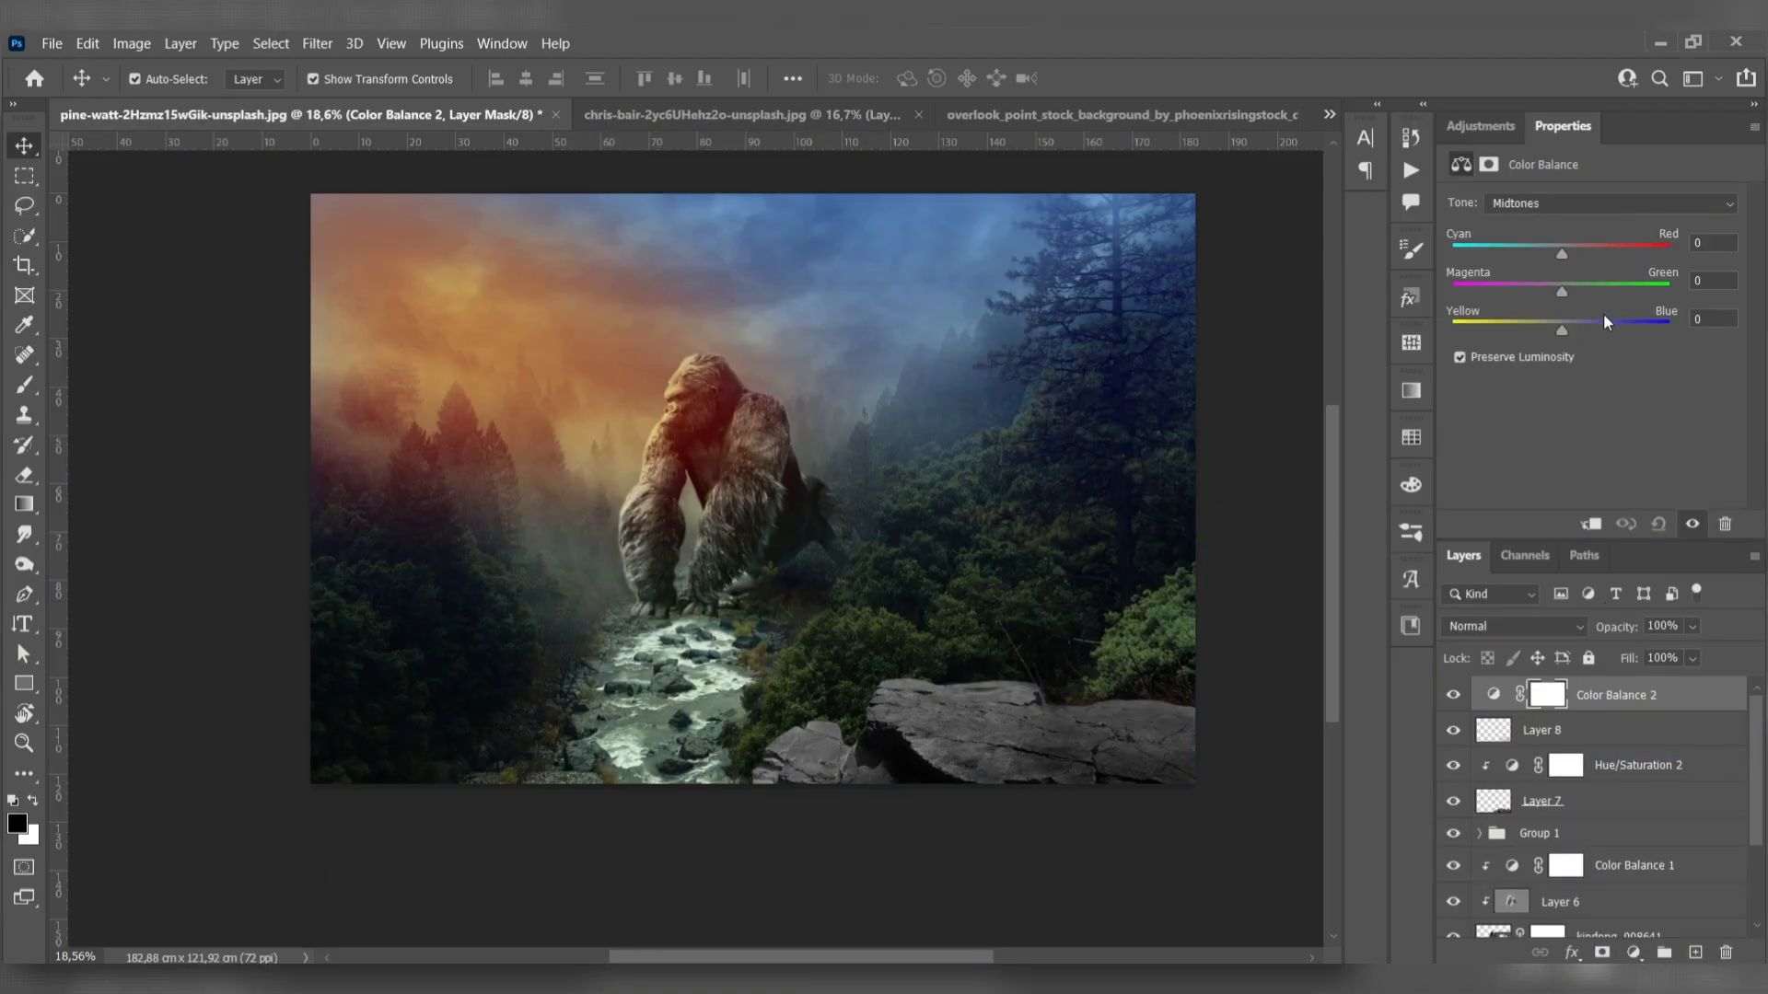
{"action": "left_click_drag", "start_coordinate": [1563, 255], "coordinate": [1543, 256]}
{"action": "left_click_drag", "start_coordinate": [1562, 254], "coordinate": [1571, 258]}
{"action": "left_click", "coordinate": [1615, 715], "text": "alt"}
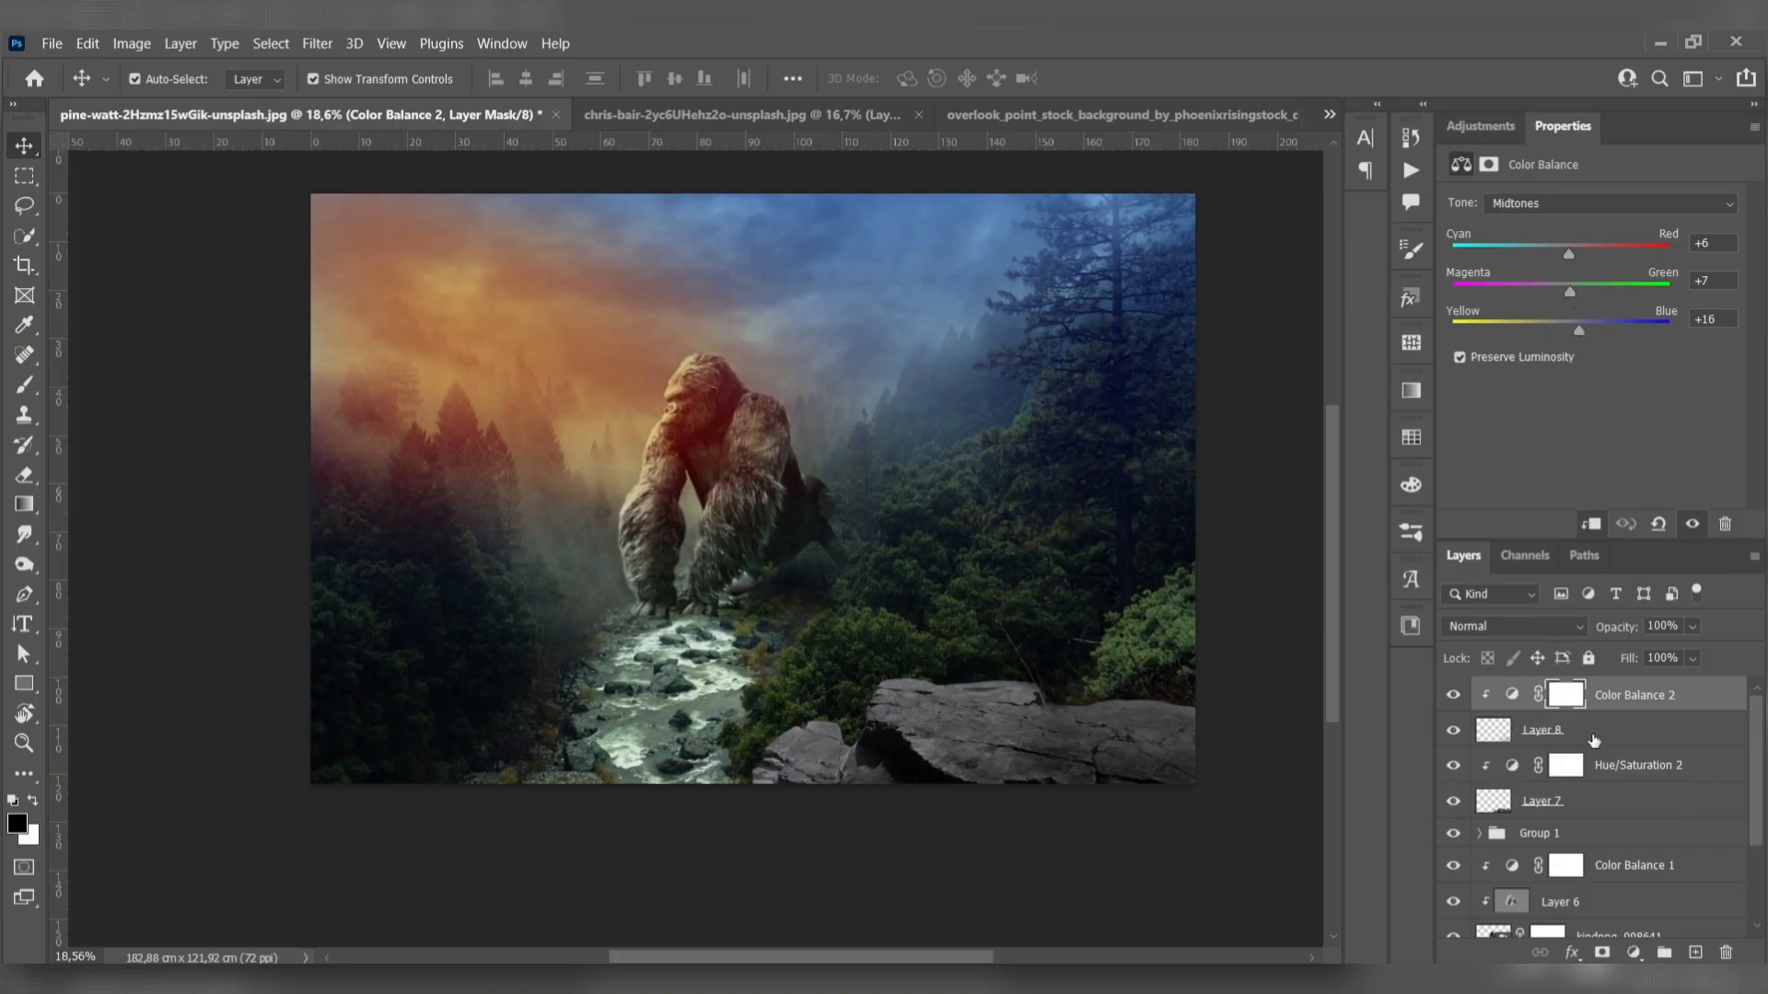
{"action": "left_click", "coordinate": [1596, 747], "text": "alt"}
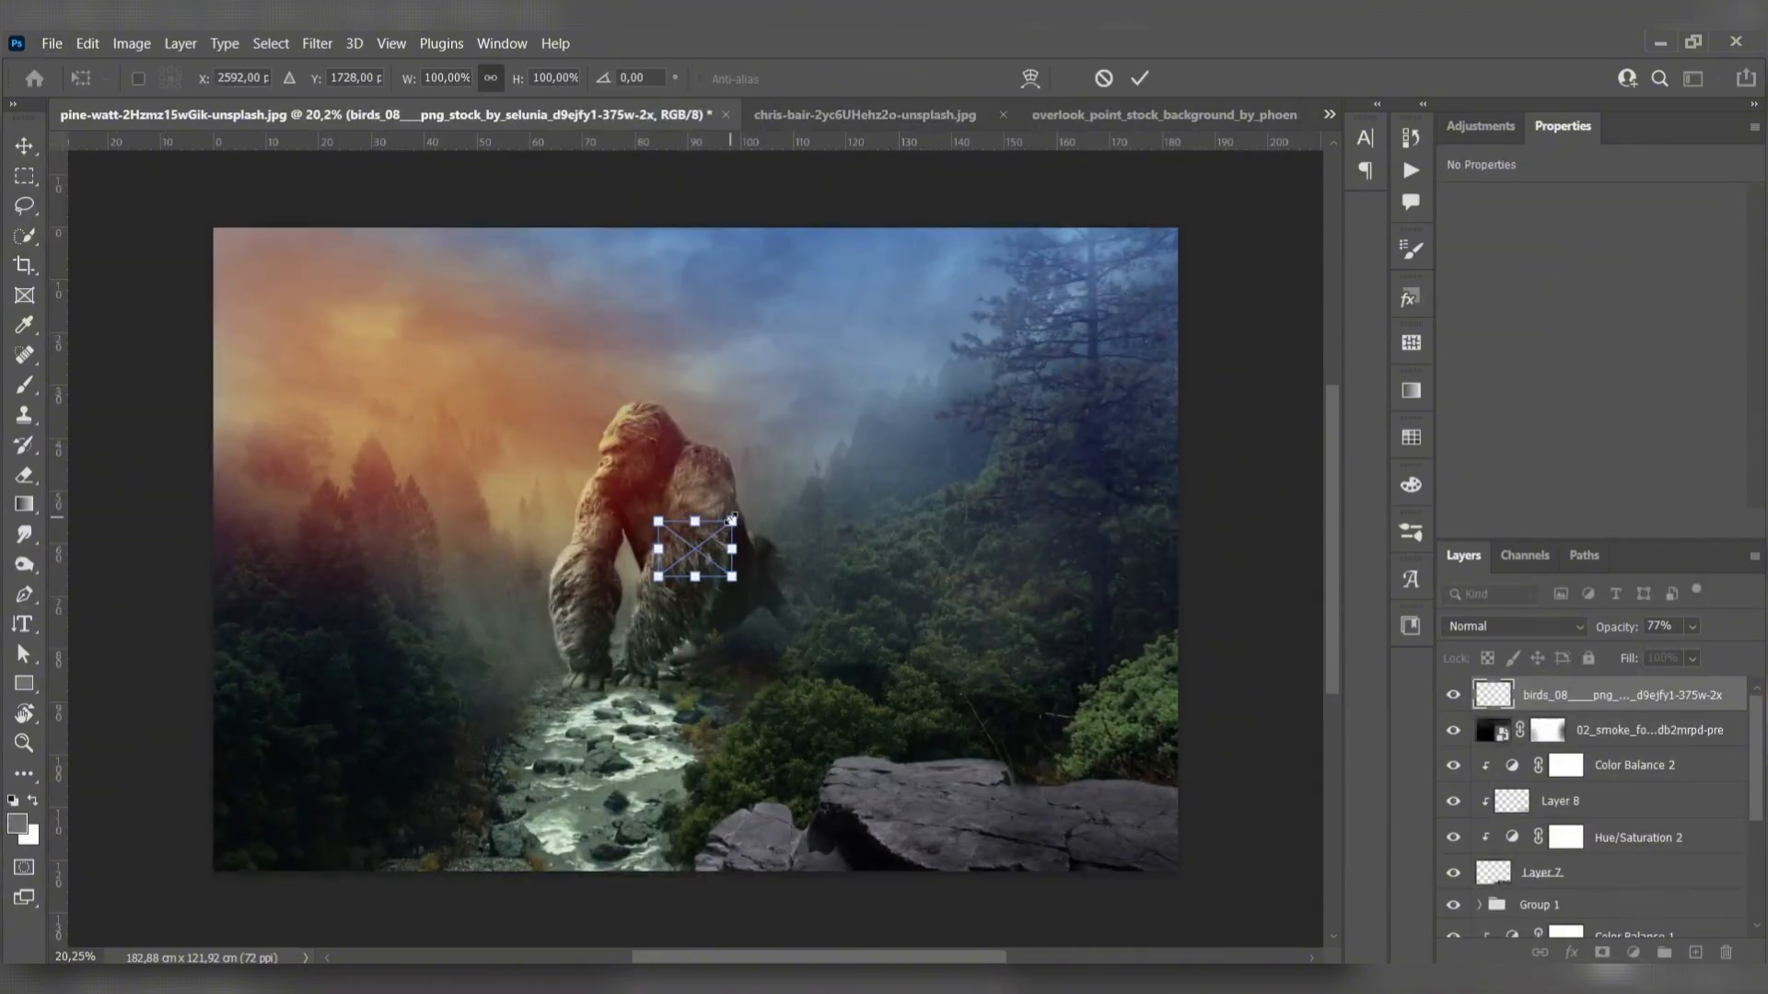
- Place the birds_08 flock in the blue sky and blacken it with a clipped Hue/Saturation adjustment at saturation -100, lightness -98
{"action": "left_click_drag", "start_coordinate": [727, 540], "coordinate": [859, 394]}
{"action": "key", "text": "Return"}
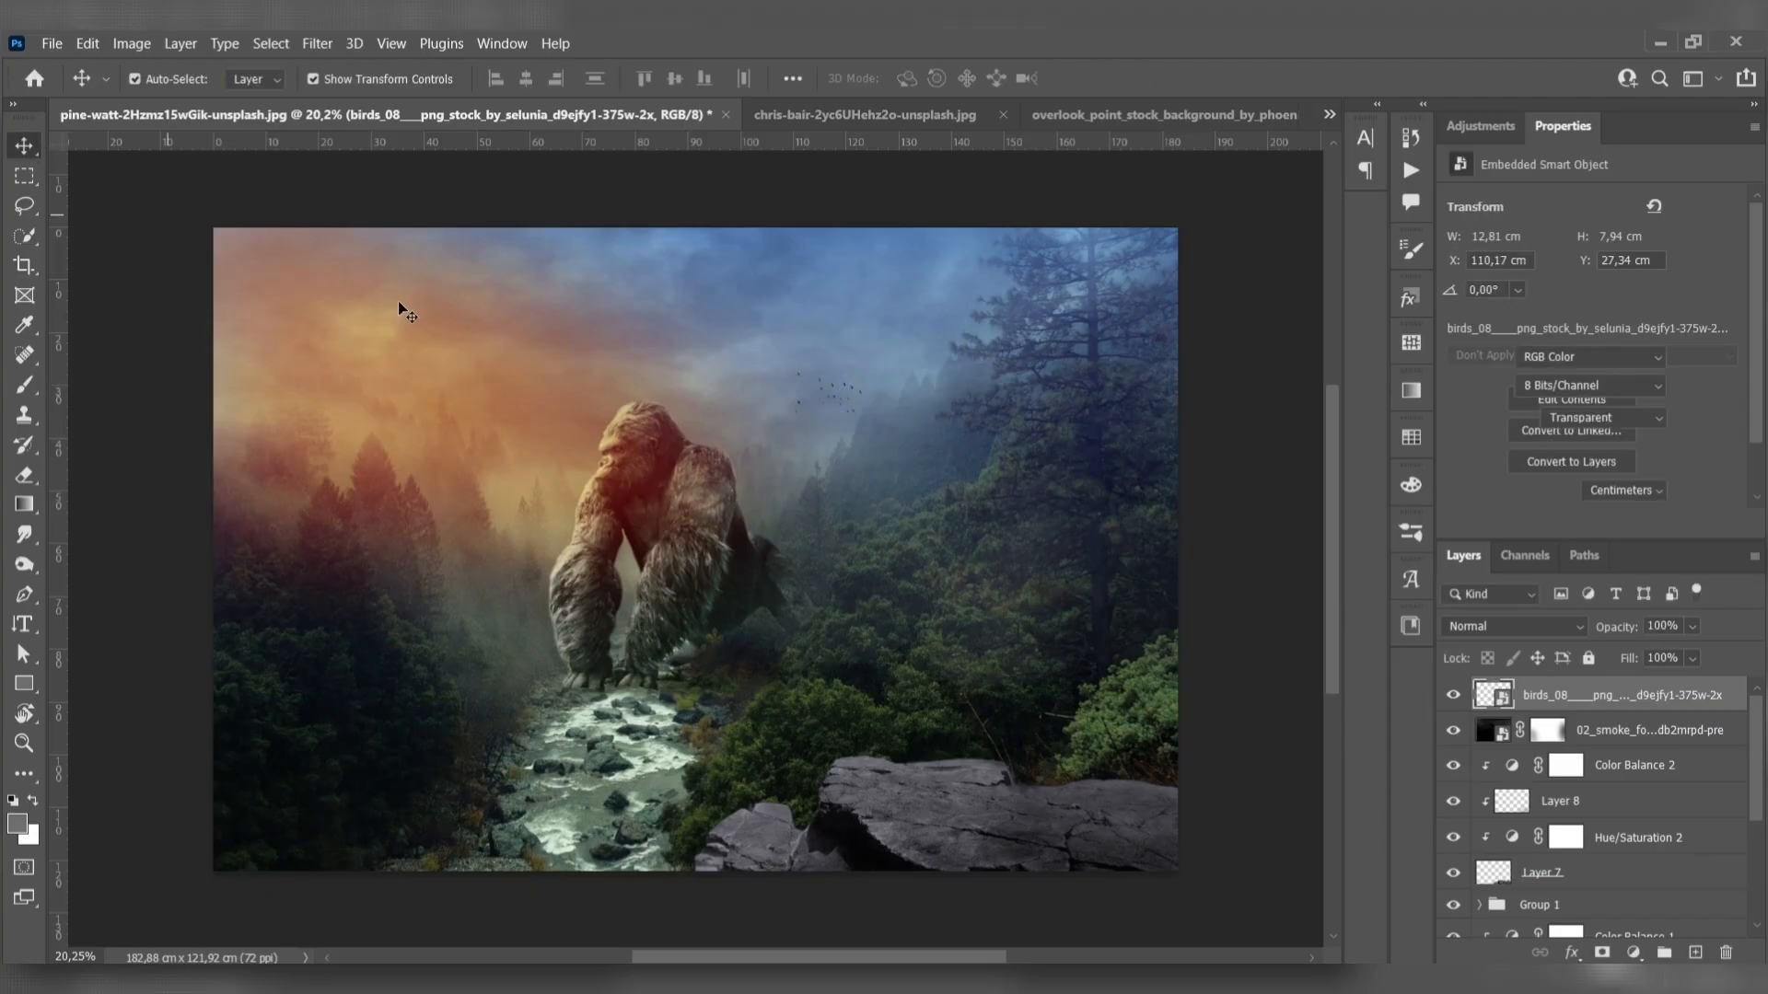
{"action": "left_click", "coordinate": [1634, 952]}
{"action": "left_click", "coordinate": [1621, 730]}
{"action": "left_click", "coordinate": [1616, 712], "text": "alt"}
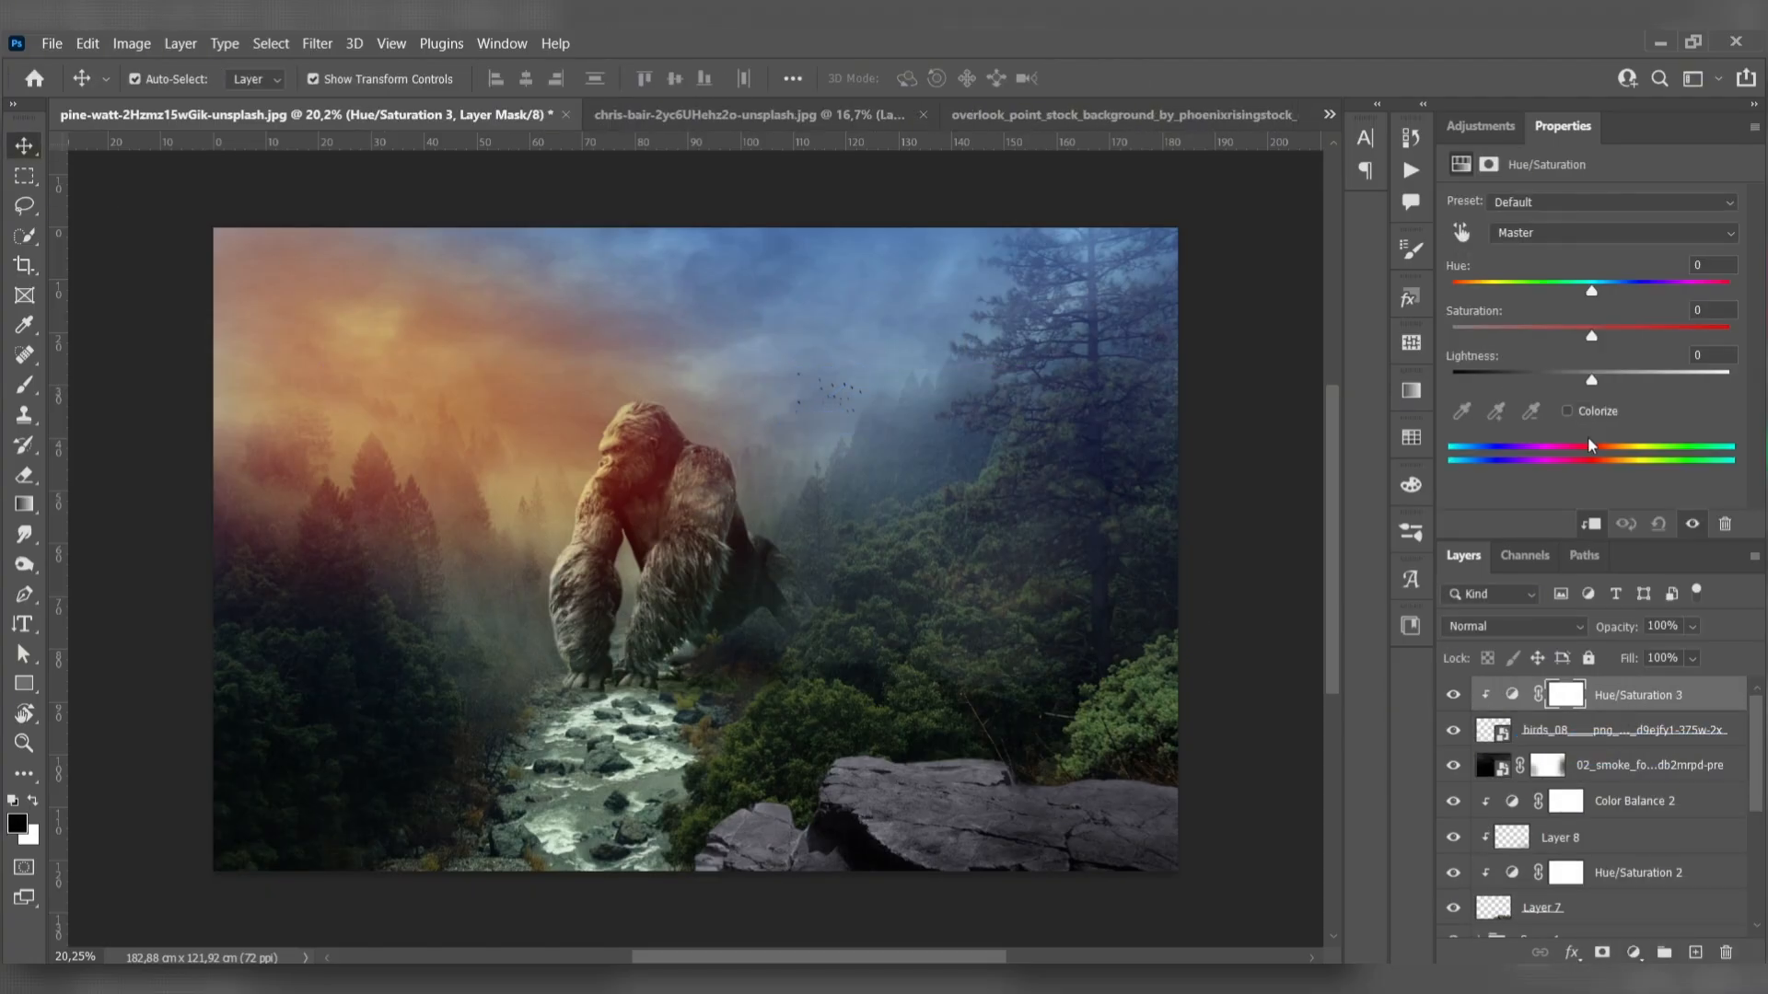
{"action": "left_click_drag", "start_coordinate": [1591, 379], "coordinate": [1455, 379]}
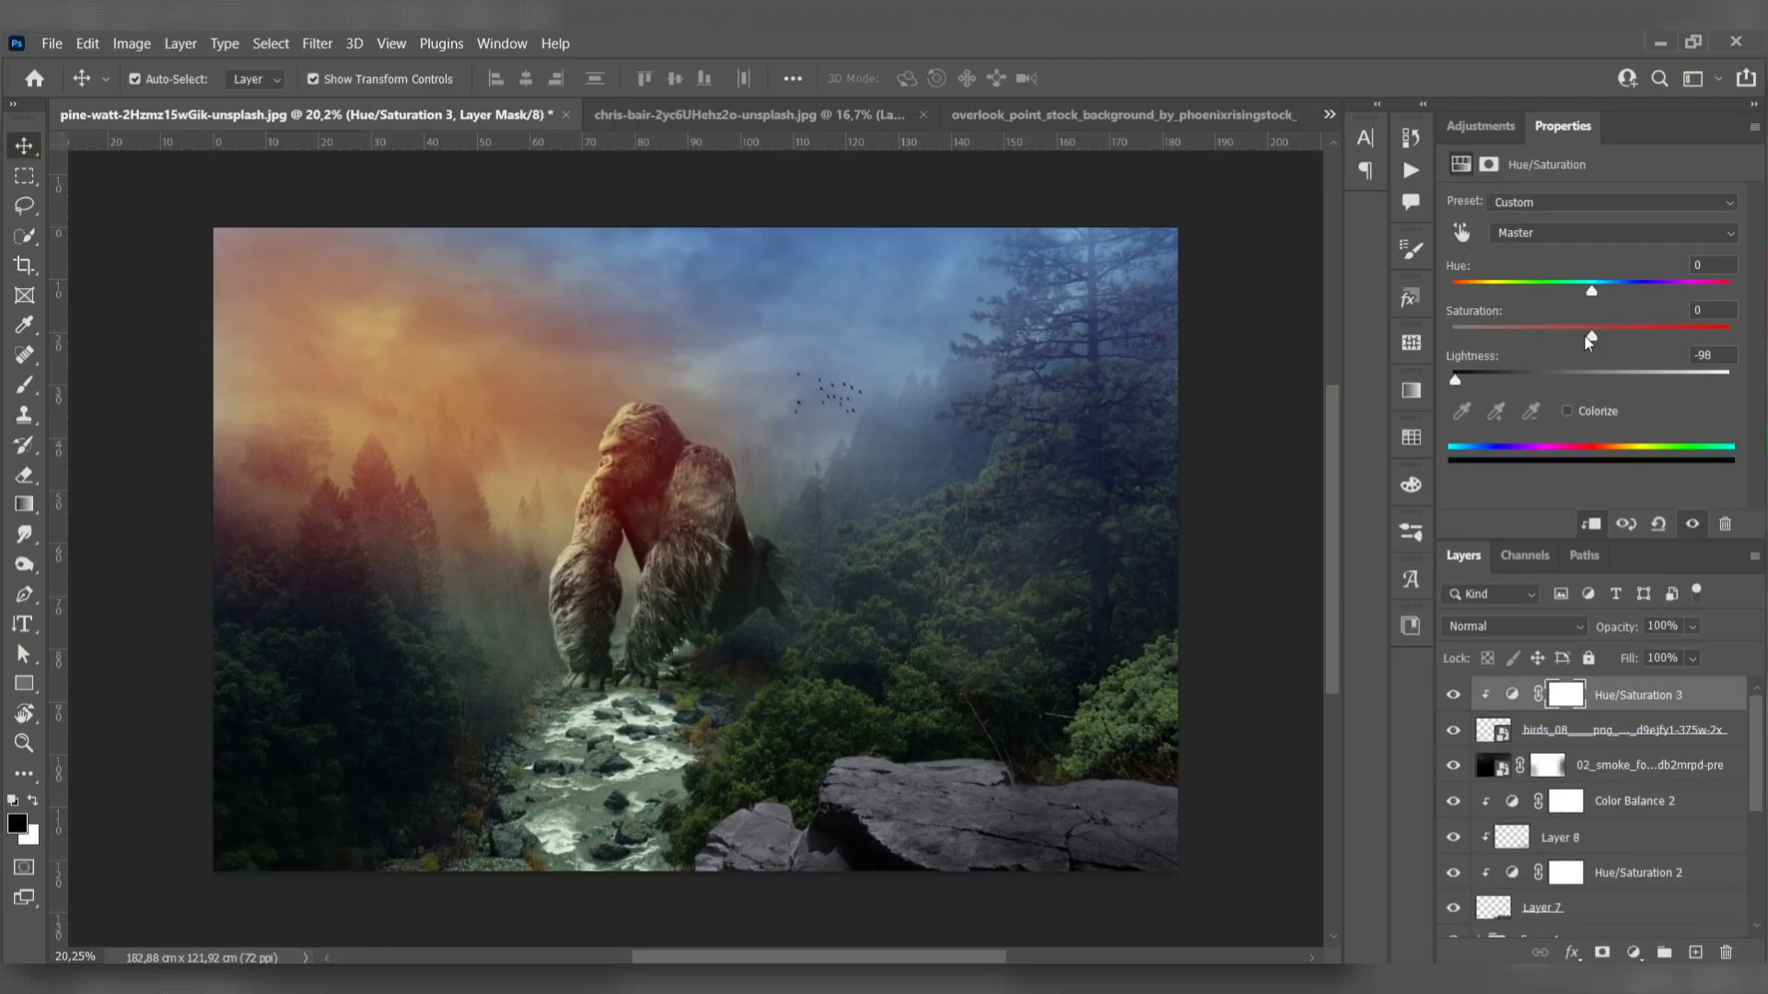
{"action": "left_click", "coordinate": [93, 183]}
{"action": "left_click_drag", "start_coordinate": [785, 389], "coordinate": [797, 379]}
{"action": "left_click_drag", "start_coordinate": [801, 444], "coordinate": [815, 435]}
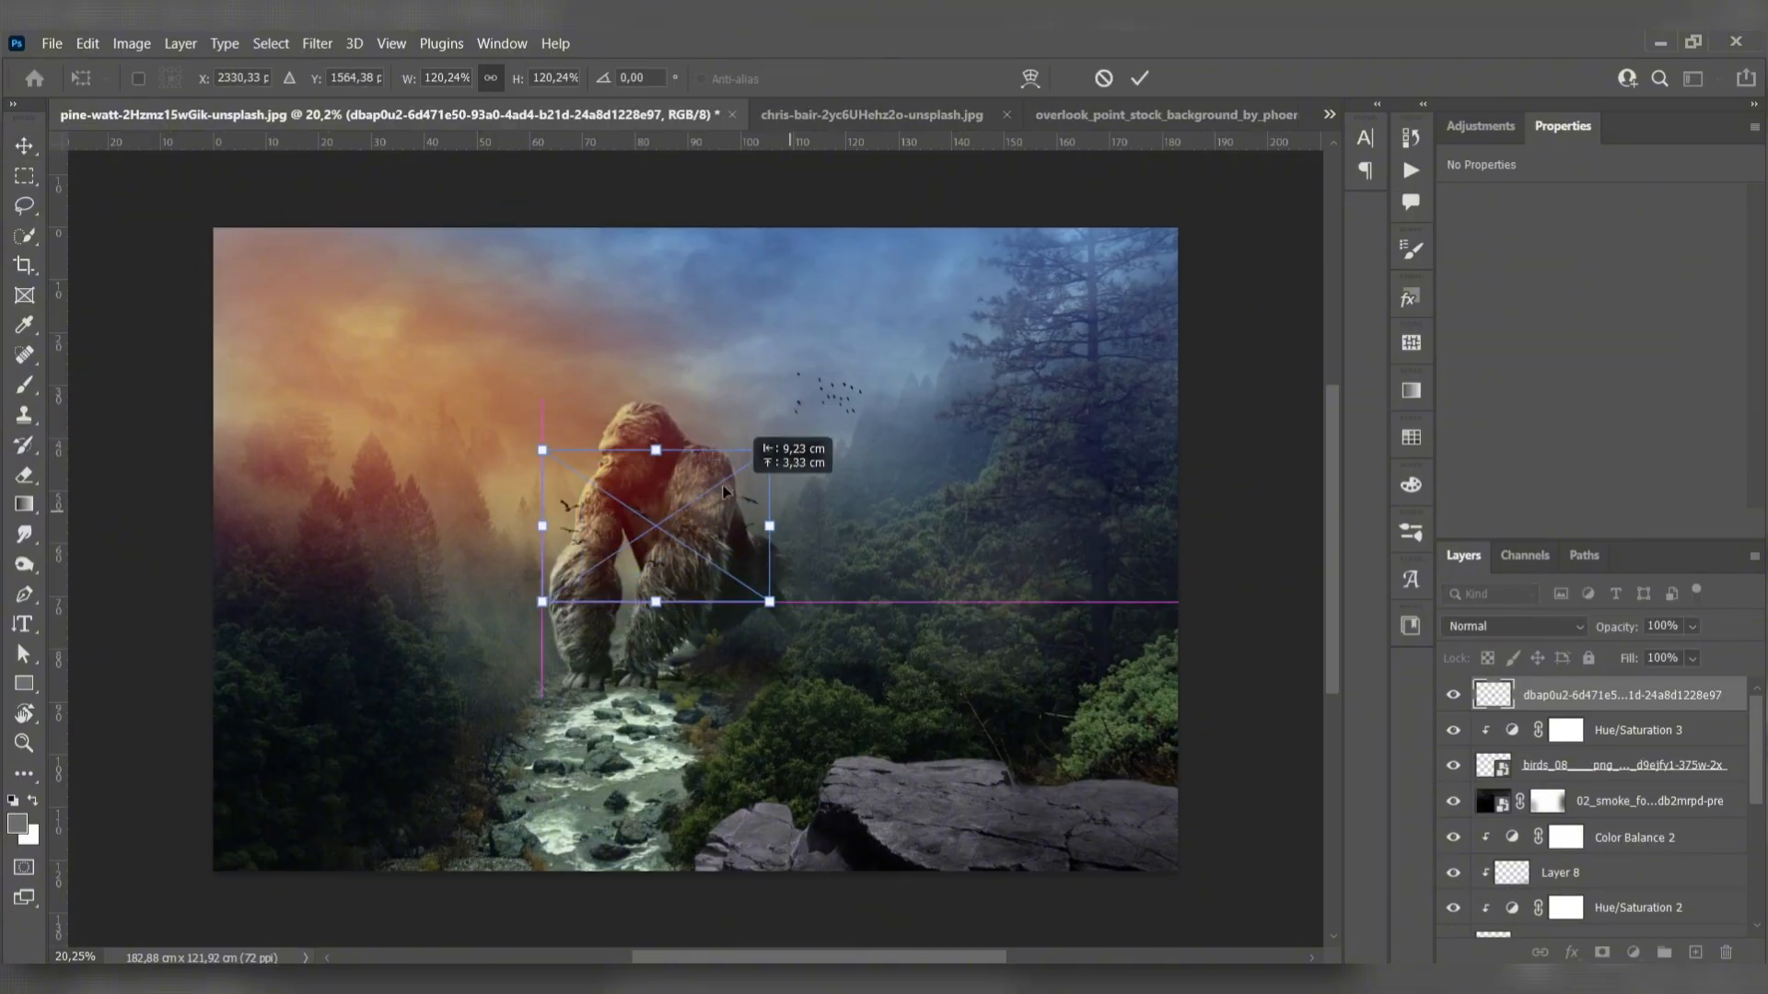
- Place a second bird flock image in the orange sky above the trees beside the gorilla
{"action": "left_click_drag", "start_coordinate": [739, 507], "coordinate": [472, 365]}
{"action": "left_click_drag", "start_coordinate": [441, 389], "coordinate": [451, 362]}
{"action": "key", "text": "Return"}
{"action": "left_click", "coordinate": [106, 199]}
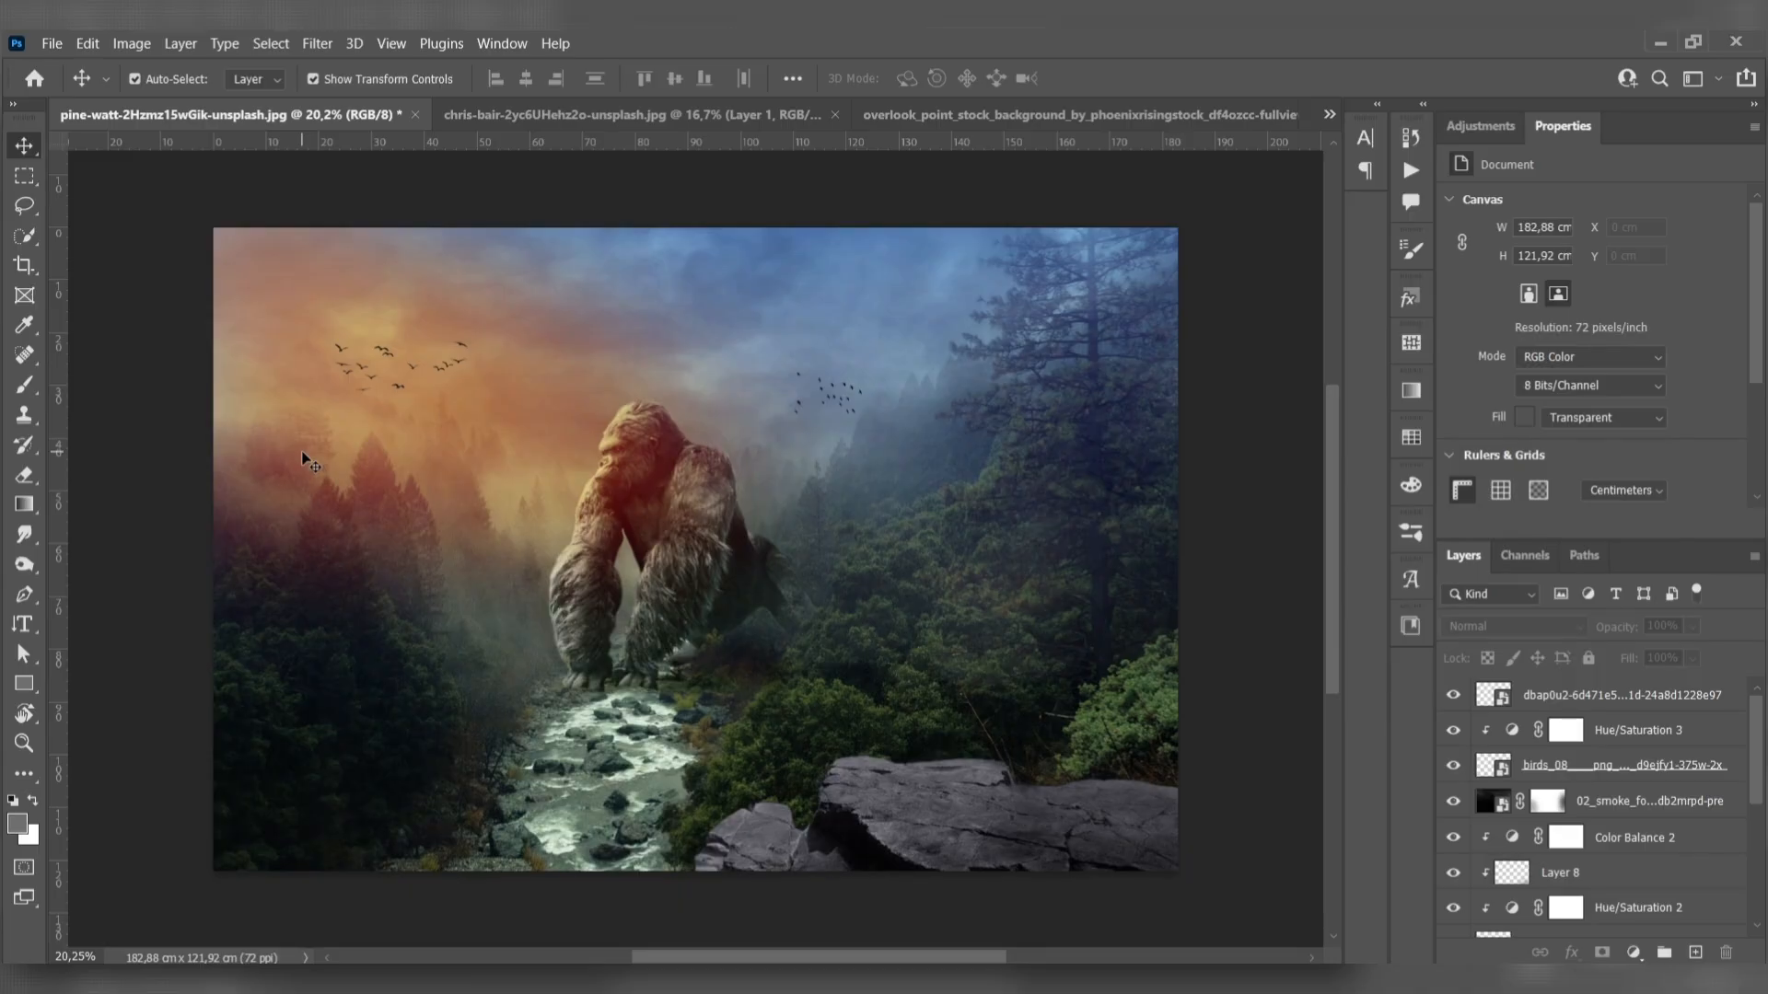
- Enlarge the bird flock in the orange sky slightly to about 28 × 10.5 cm
{"action": "left_click", "coordinate": [457, 370]}
{"action": "left_click", "coordinate": [1593, 698]}
{"action": "left_click_drag", "start_coordinate": [471, 339], "coordinate": [490, 300]}
{"action": "key", "text": "Return"}
{"action": "left_click", "coordinate": [196, 328]}
{"action": "left_click", "coordinate": [1317, 679]}
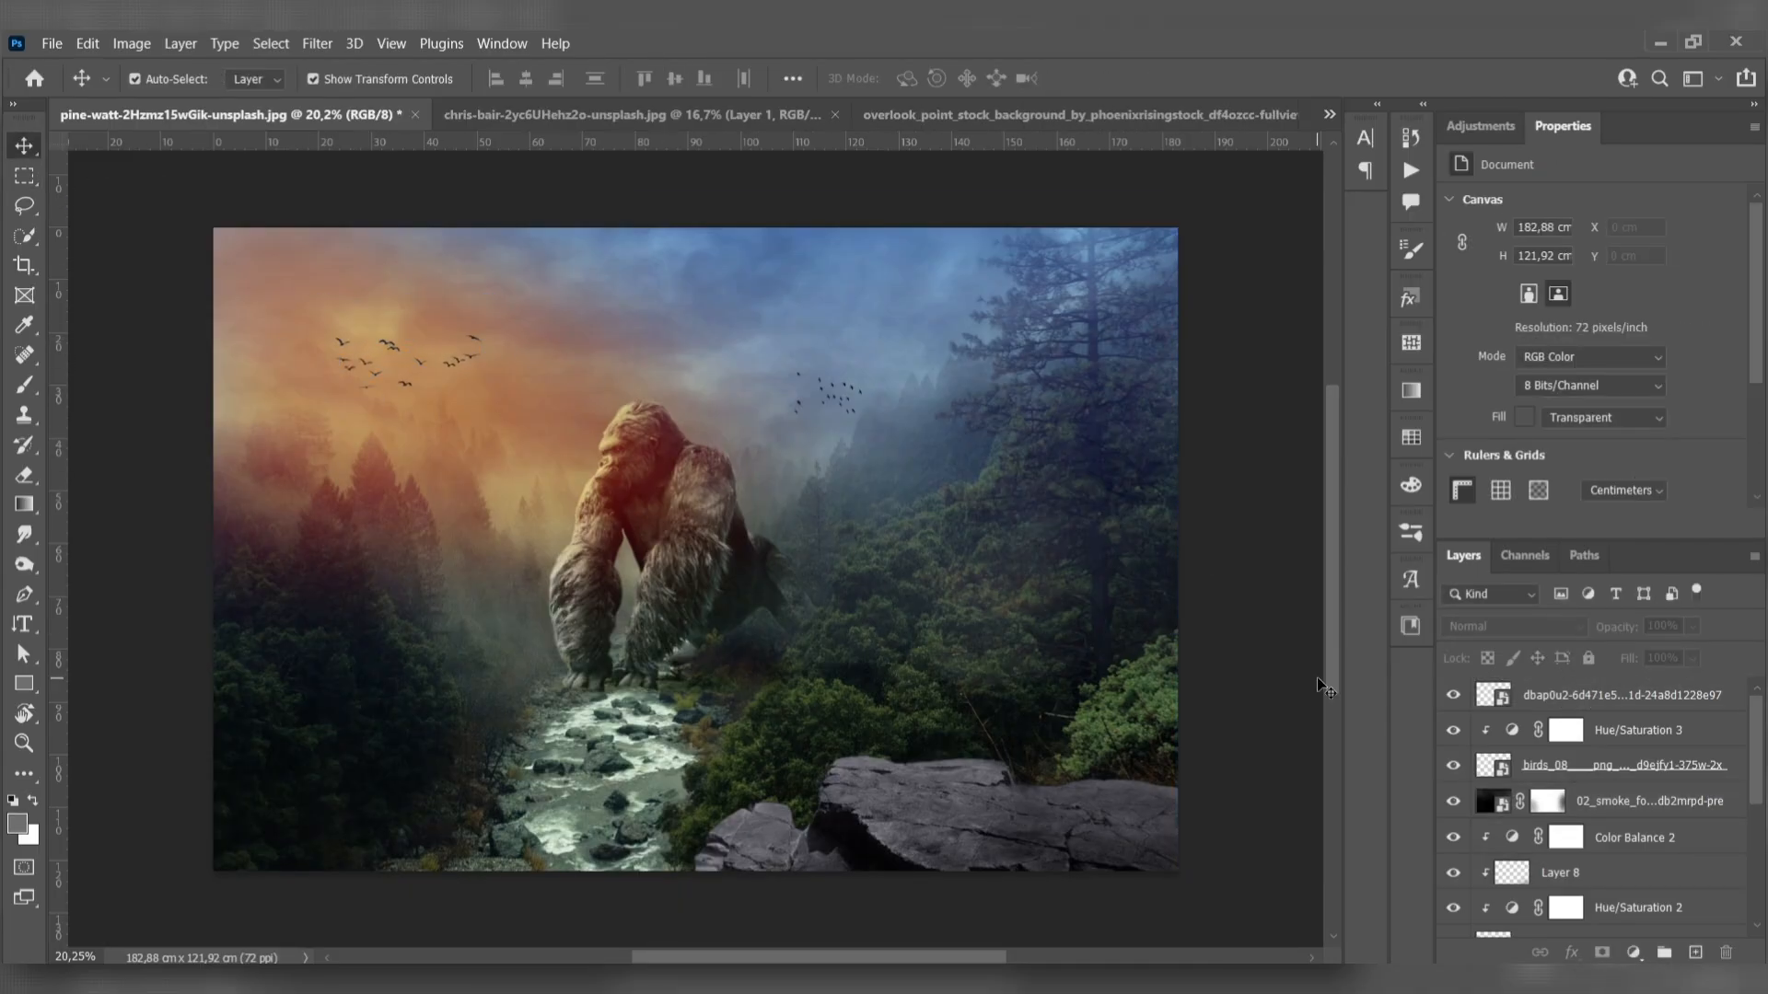
- Blacken the flock in the orange sky with a clipped Hue/Saturation adjustment at saturation -100 and lightness -100
{"action": "left_click", "coordinate": [1628, 705]}
{"action": "right_click", "coordinate": [1698, 704]}
{"action": "left_click", "coordinate": [1634, 953]}
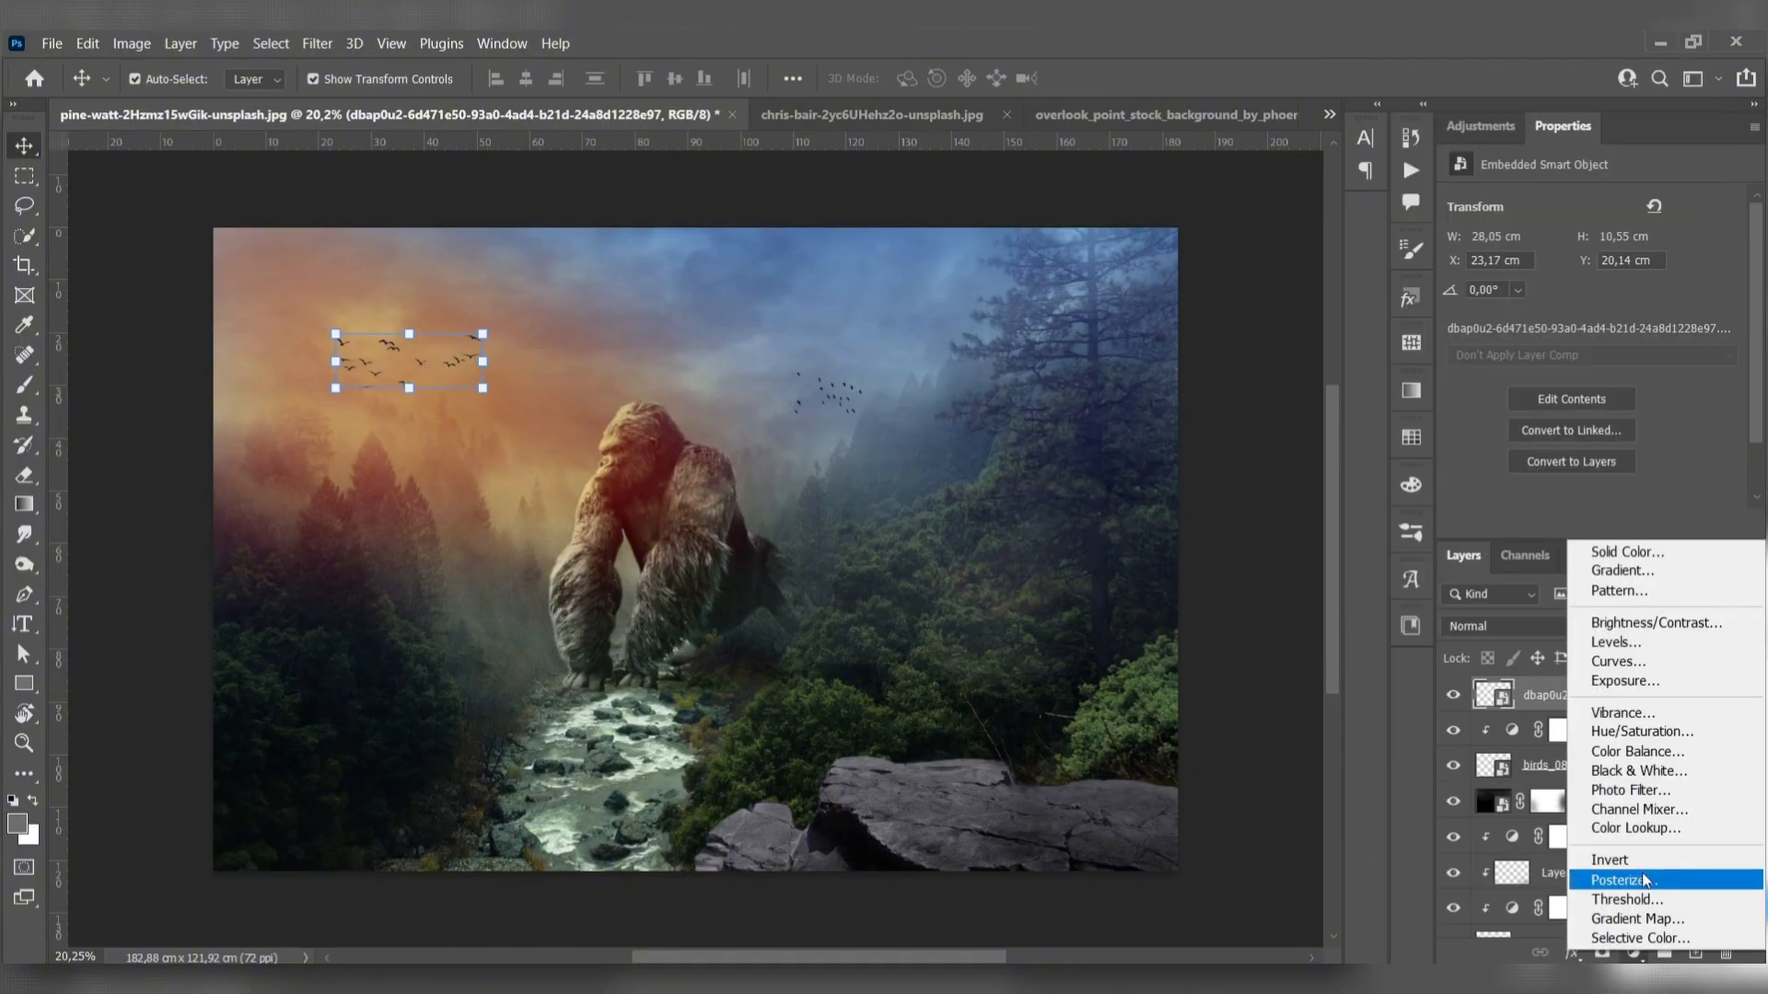
{"action": "left_click", "coordinate": [1655, 735]}
{"action": "left_click", "coordinate": [1591, 524]}
{"action": "left_click_drag", "start_coordinate": [1591, 336], "coordinate": [1458, 336]}
{"action": "left_click_drag", "start_coordinate": [1594, 380], "coordinate": [1451, 380]}
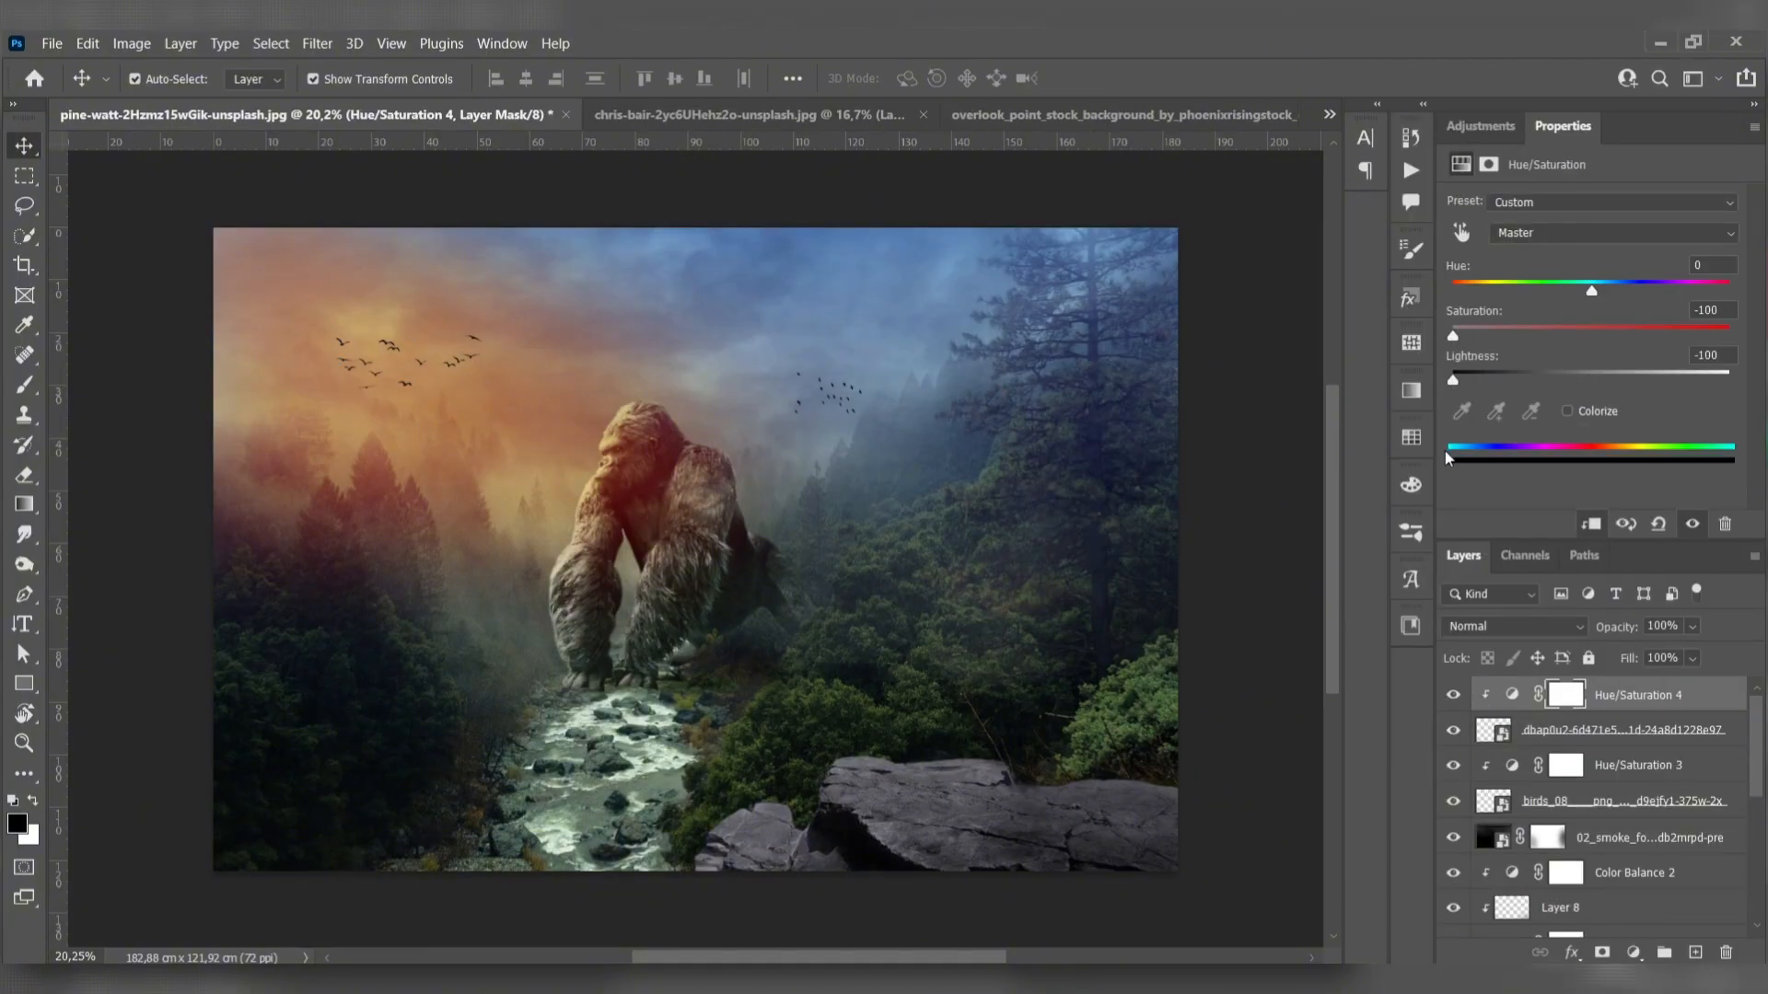
- Lower the opacity of the birds_08 layer to 81% and the opacity of the orange-sky flock layer to 69%
{"action": "left_click", "coordinate": [1602, 732]}
{"action": "left_click", "coordinate": [1623, 803]}
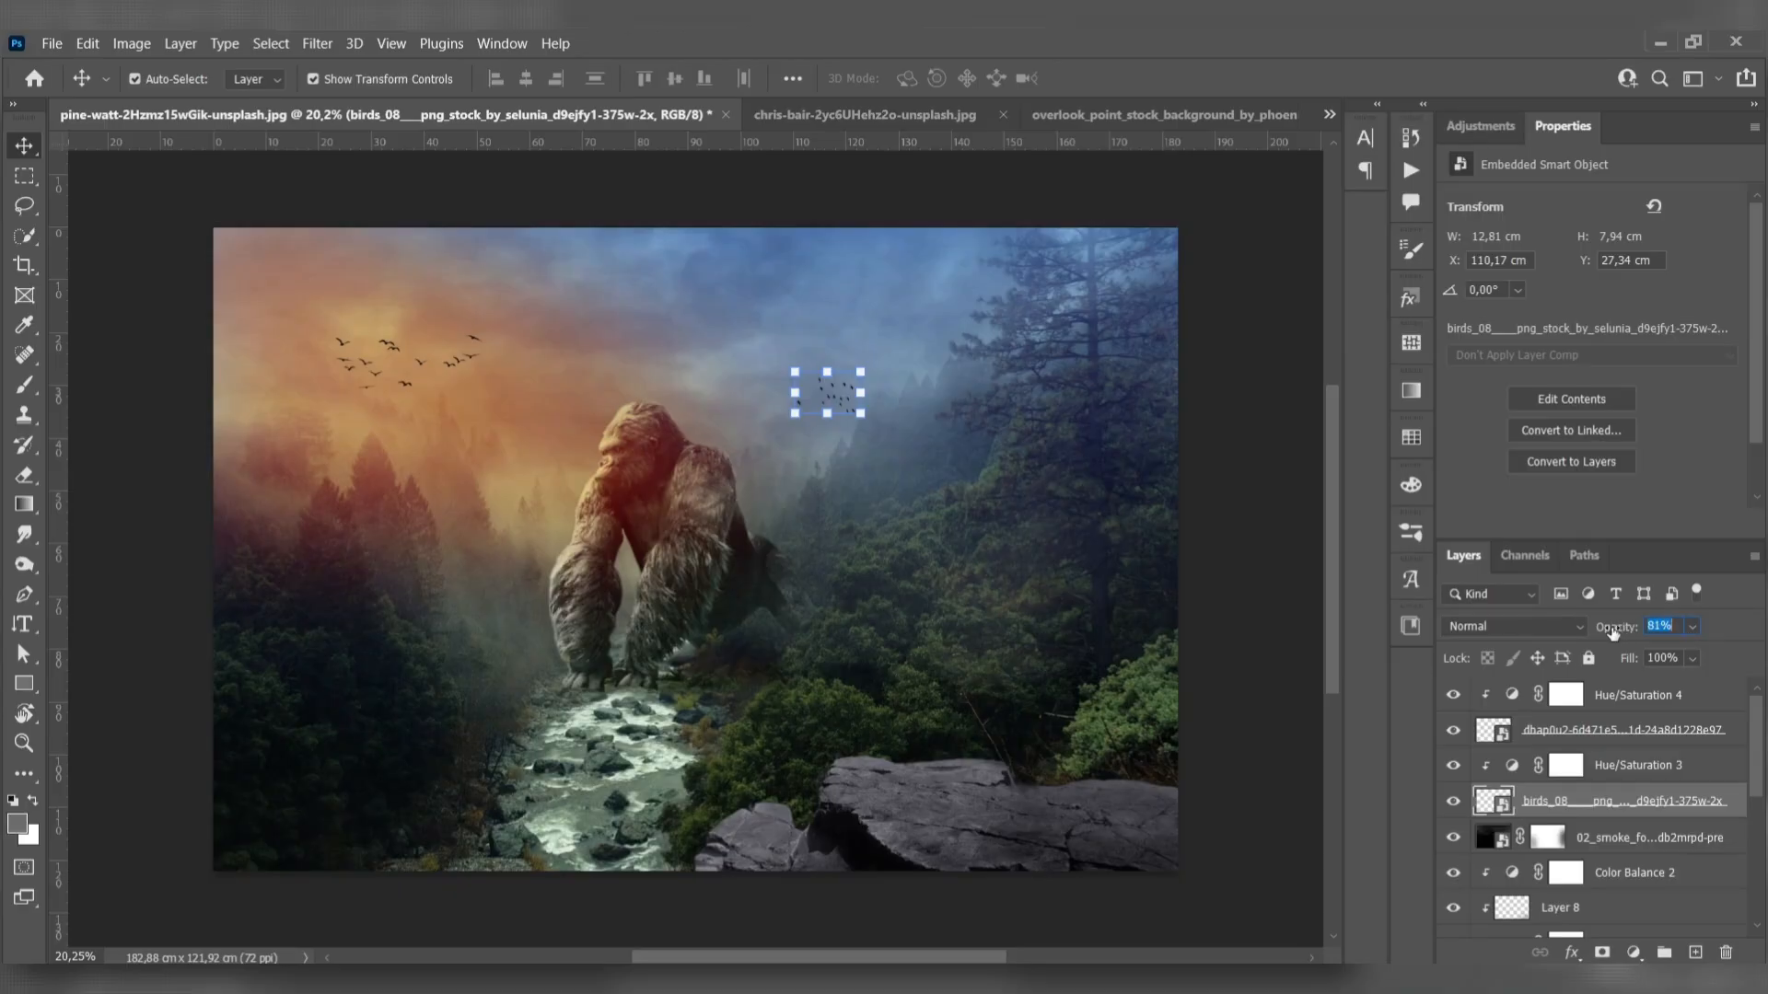
{"action": "key", "text": "alt+bracketright"}
{"action": "key", "text": "alt+bracketright"}
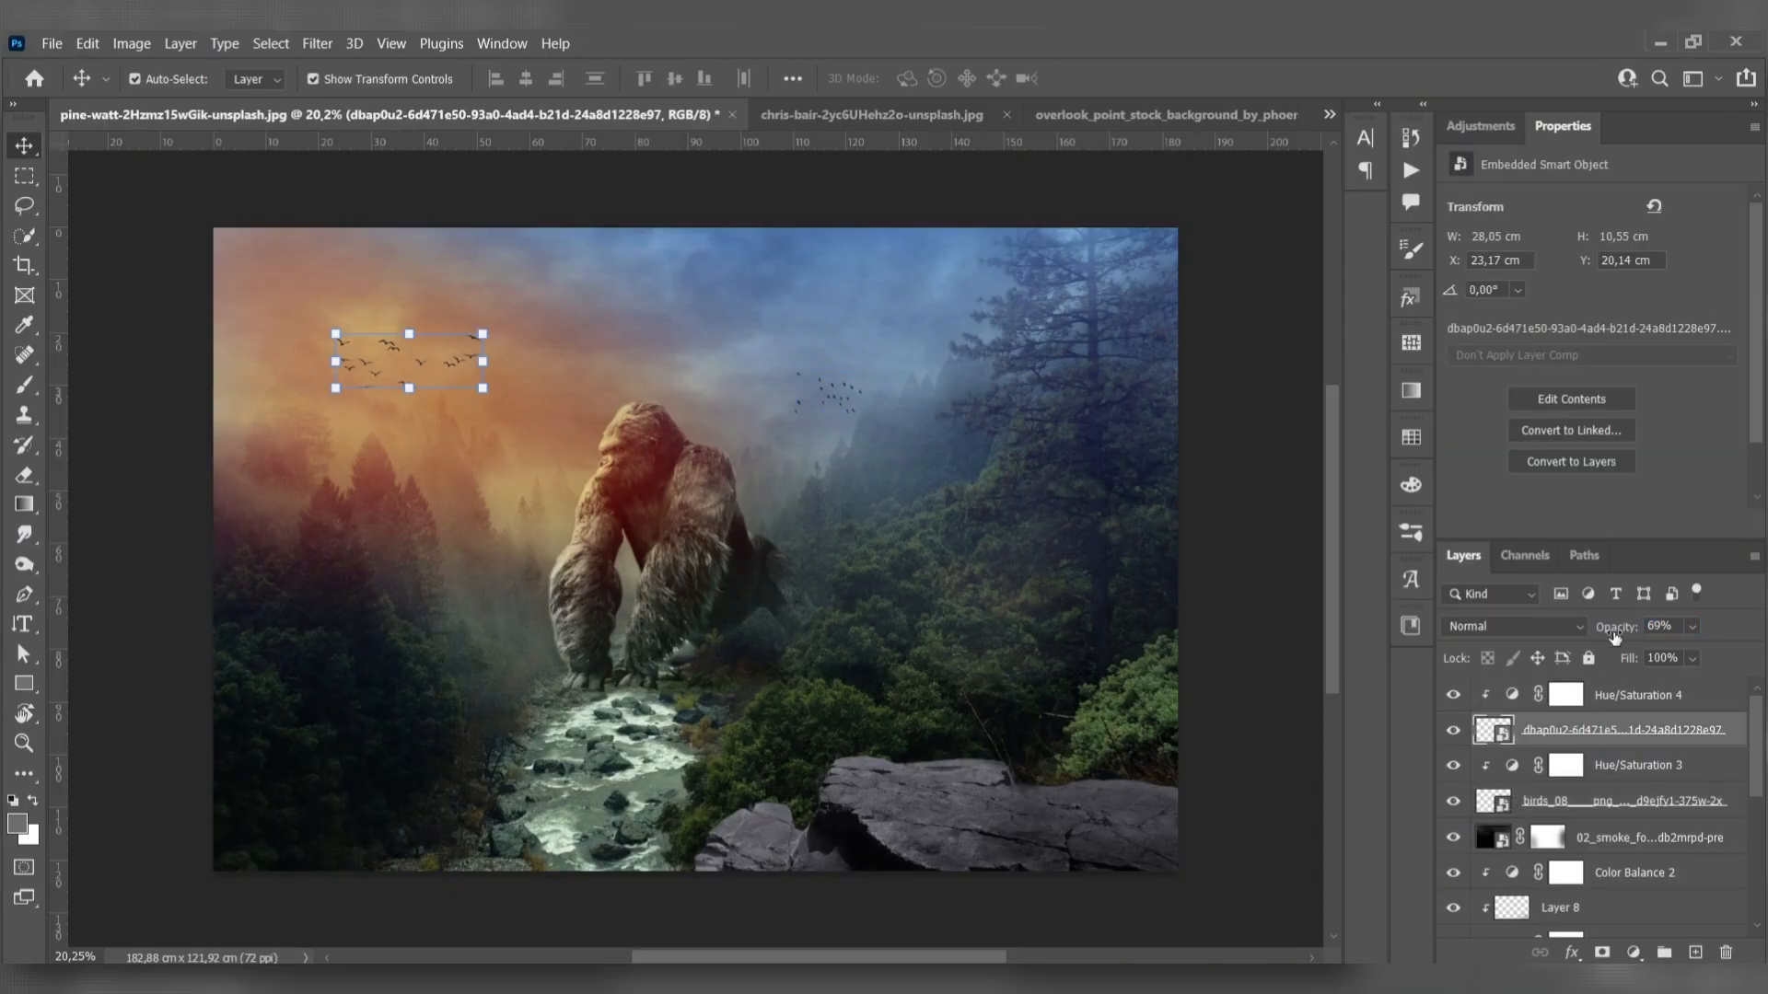
{"action": "left_click", "coordinate": [168, 358]}
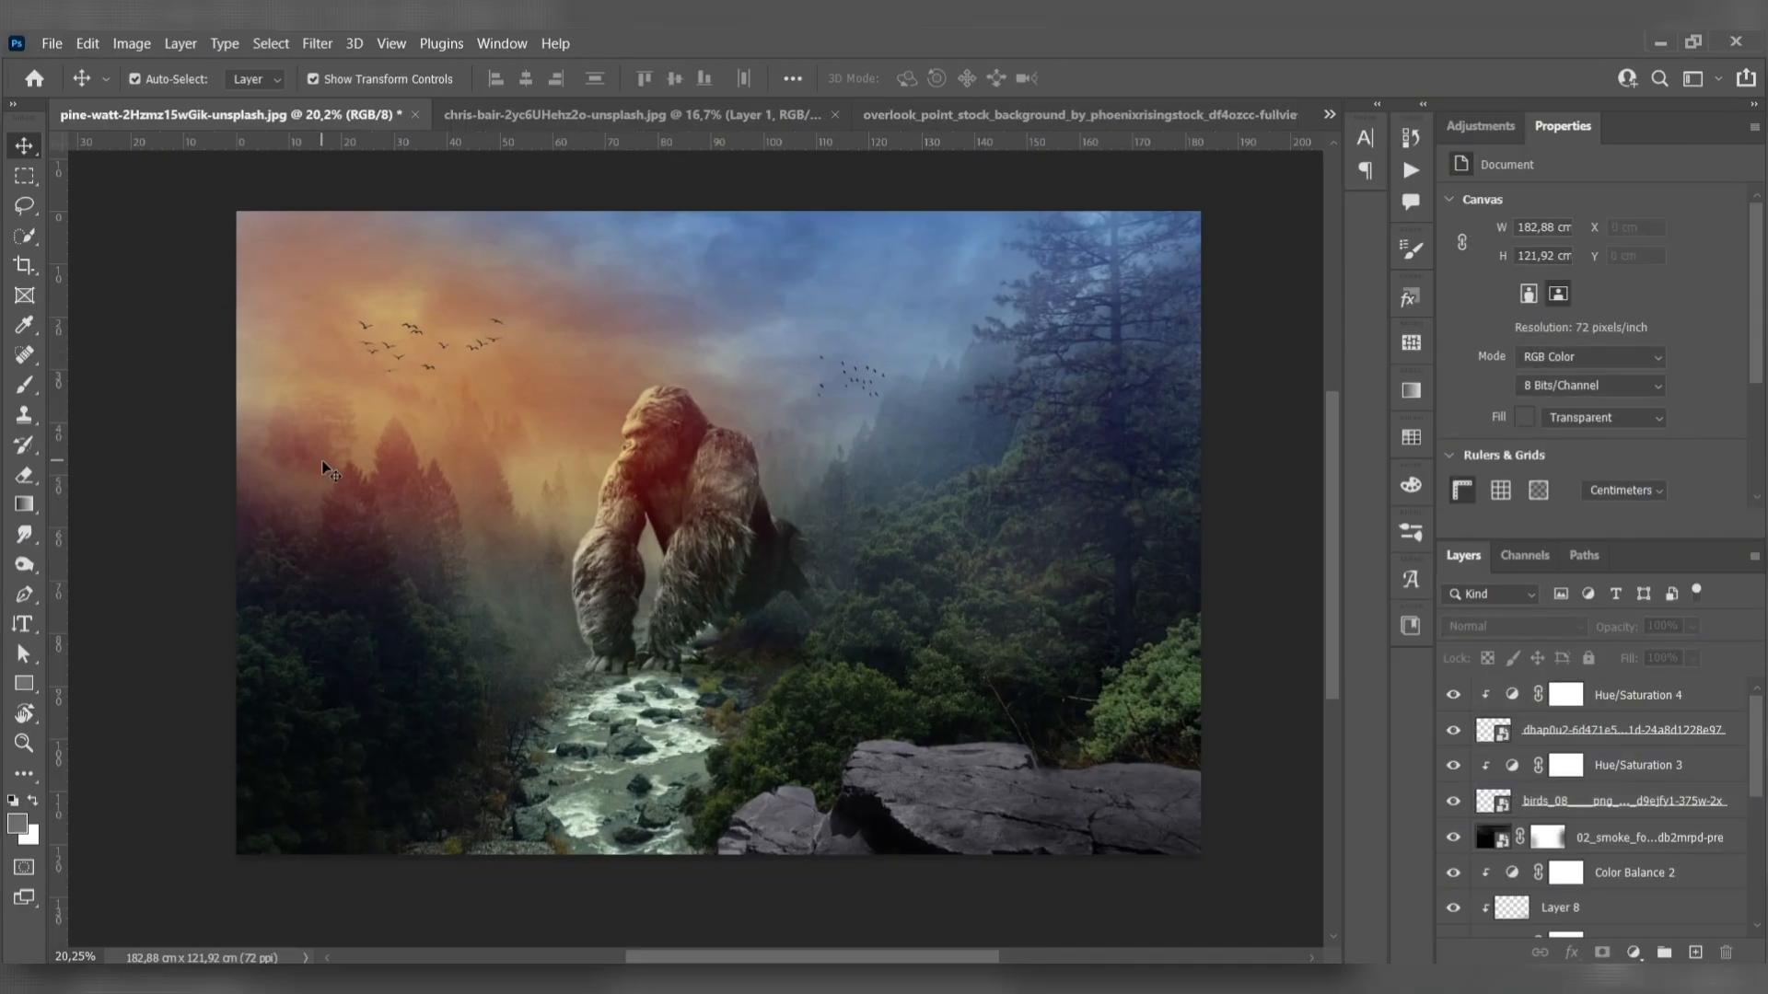
- Add a Selective Color adjustment above all layers and set Cyans to cyan +58, magenta +6 and yellow +2
{"action": "left_click", "coordinate": [1616, 707]}
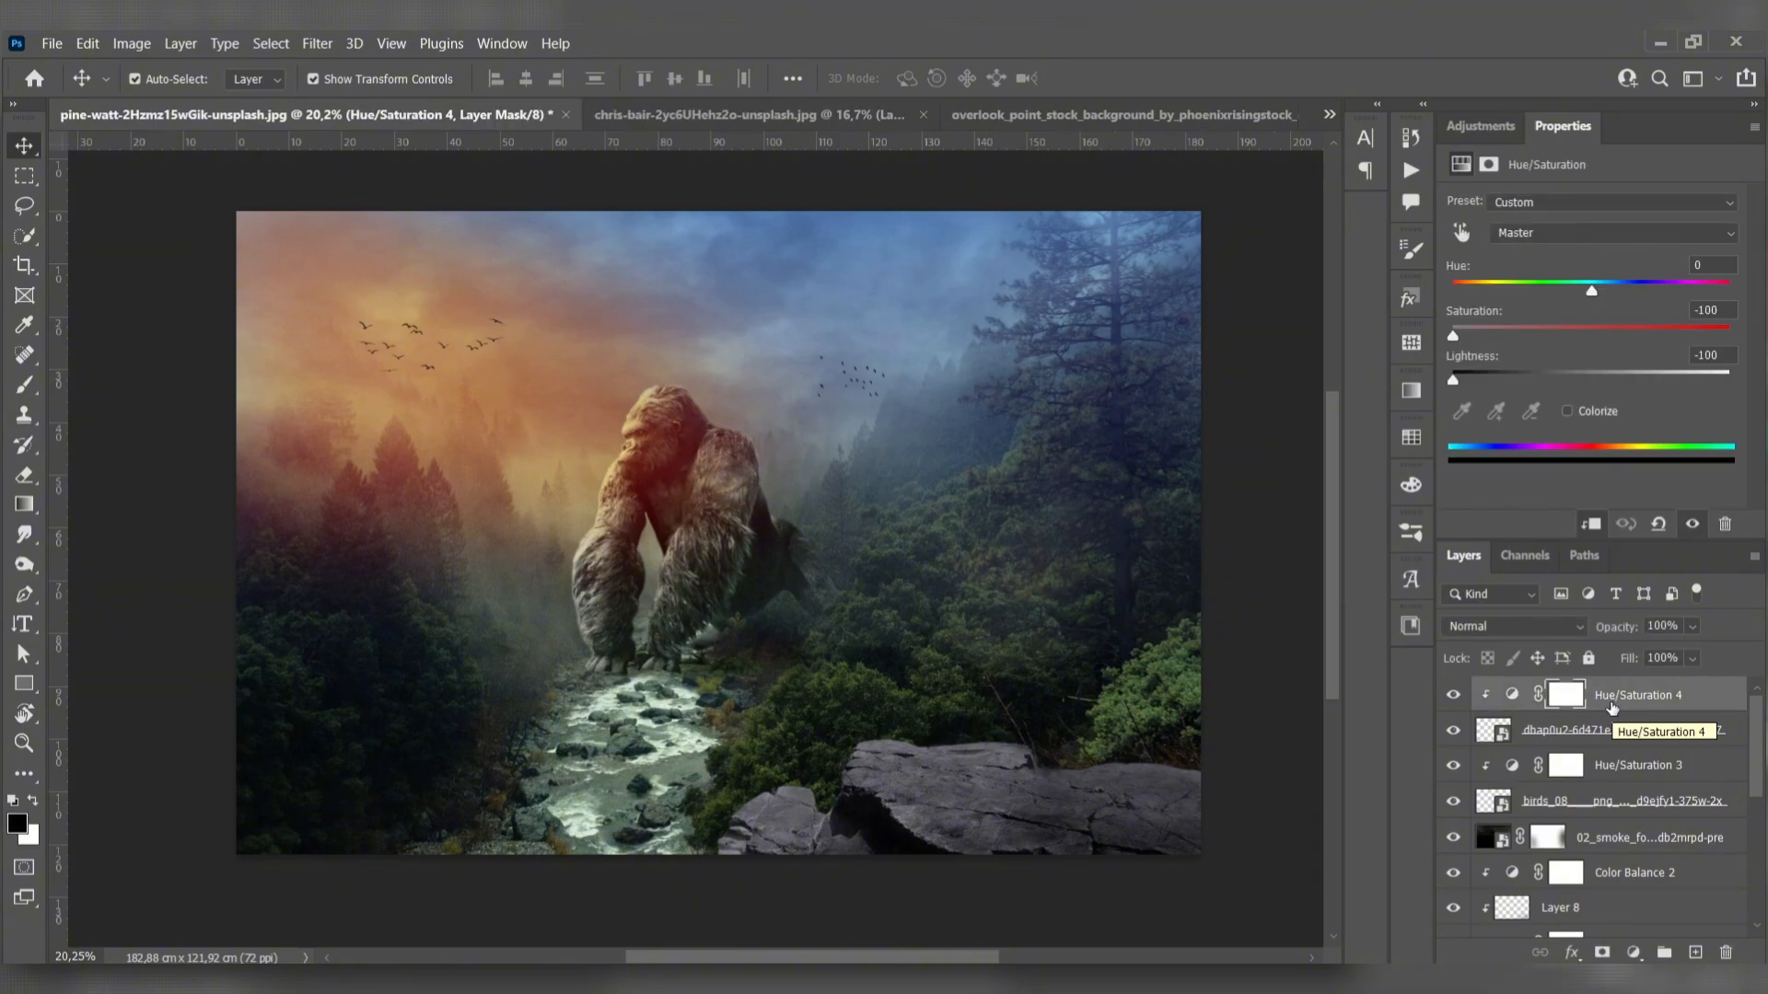
{"action": "left_click", "coordinate": [1633, 953]}
{"action": "left_click", "coordinate": [1626, 934]}
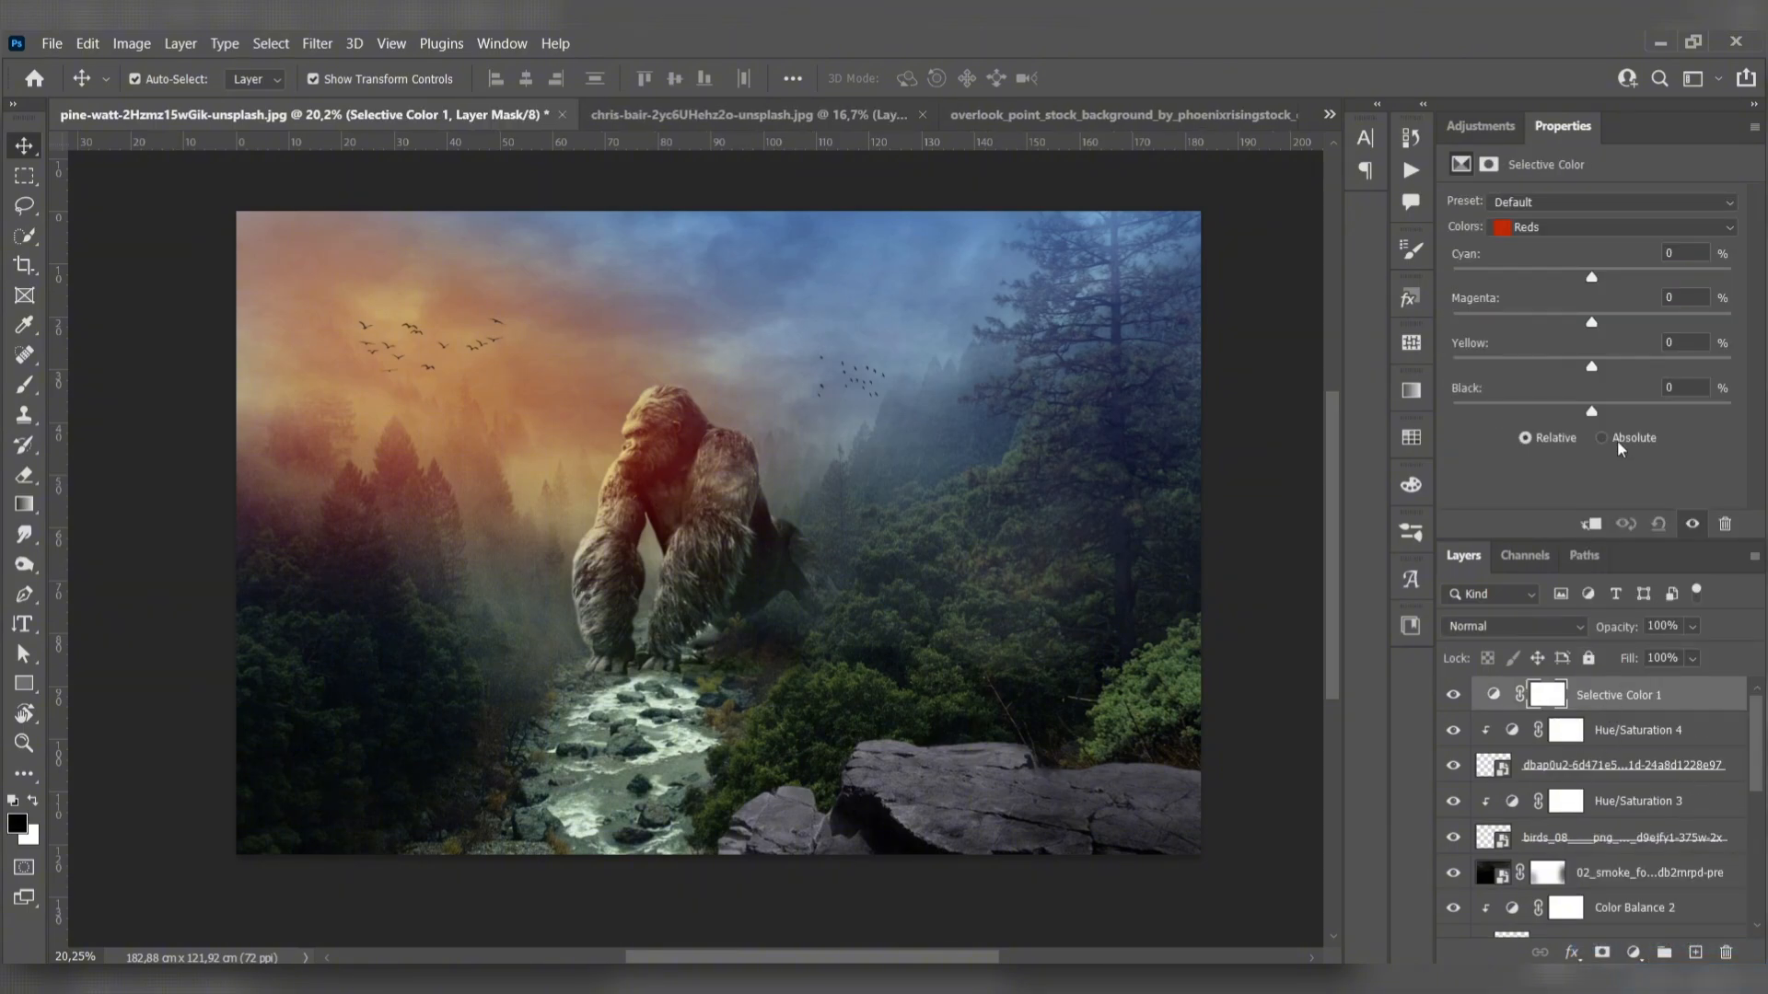
{"action": "left_click", "coordinate": [1611, 226]}
{"action": "left_click", "coordinate": [1565, 301]}
{"action": "left_click_drag", "start_coordinate": [1591, 276], "coordinate": [1663, 277]}
{"action": "left_click_drag", "start_coordinate": [1652, 325], "coordinate": [1599, 386]}
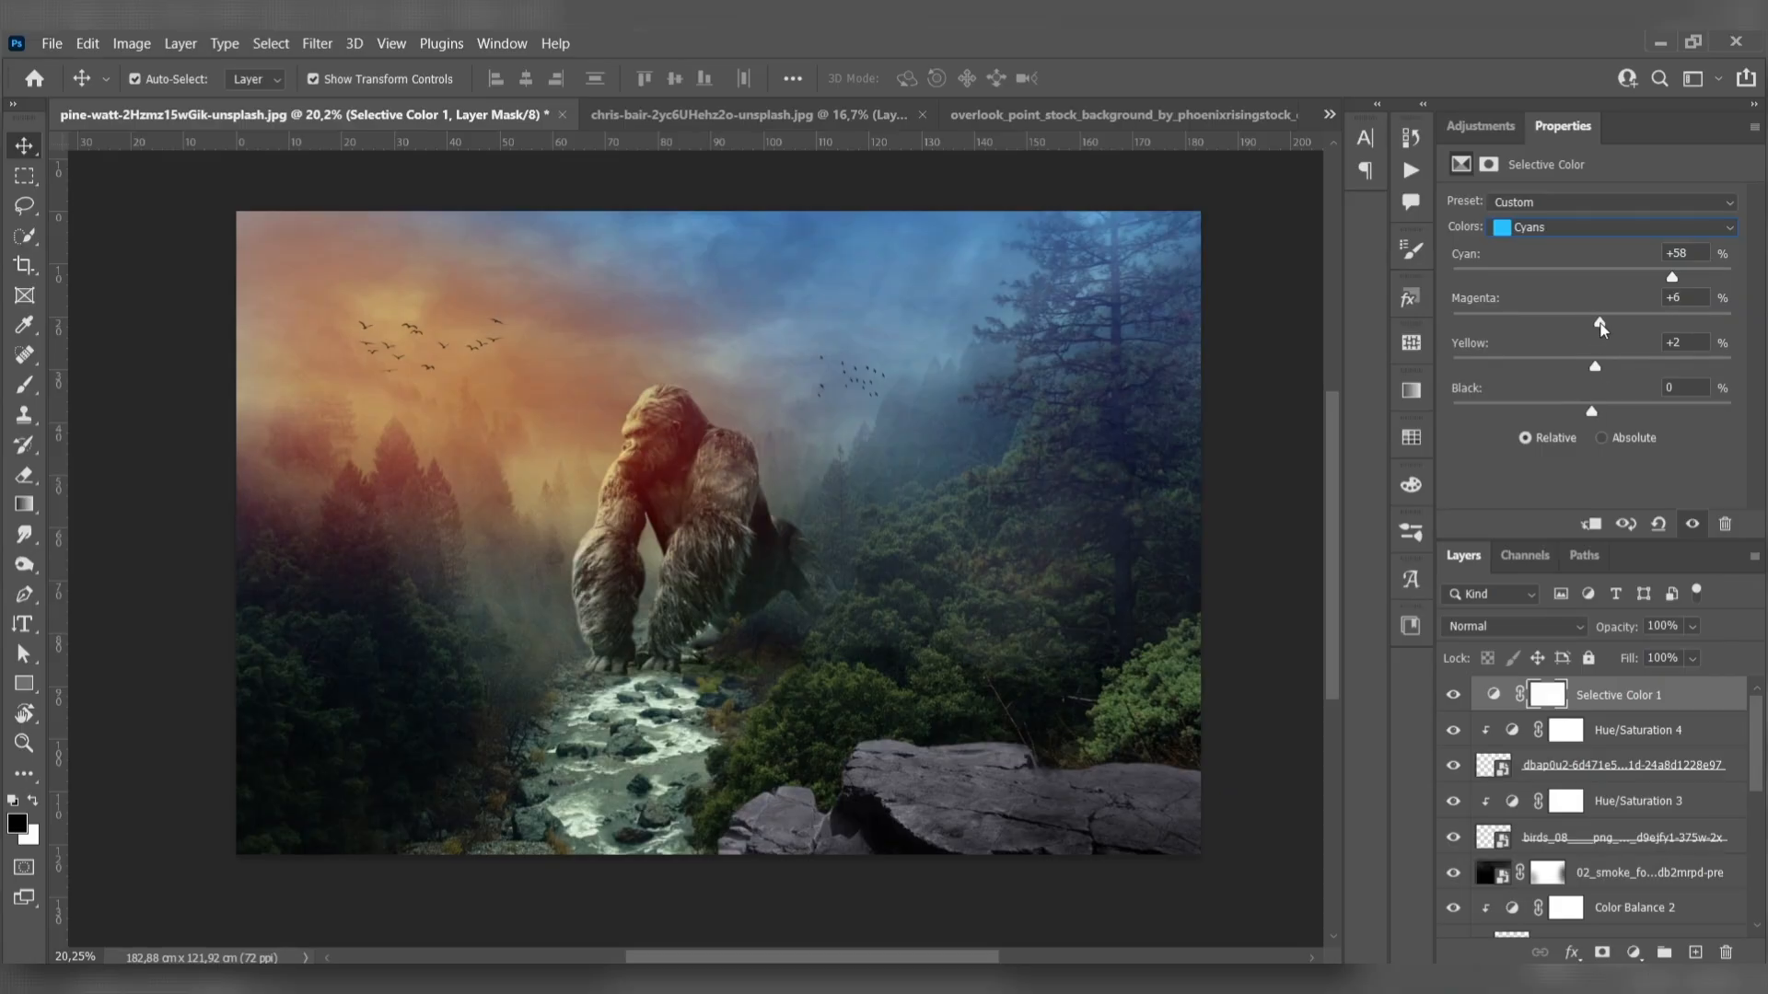
- Set the Reds in the Selective Color adjustment to cyan -39, magenta +13 and yellow -6
{"action": "left_click", "coordinate": [1567, 231]}
{"action": "left_click", "coordinate": [1563, 230]}
{"action": "left_click_drag", "start_coordinate": [1587, 279], "coordinate": [1588, 375]}
{"action": "left_click_drag", "start_coordinate": [1621, 323], "coordinate": [1612, 327]}
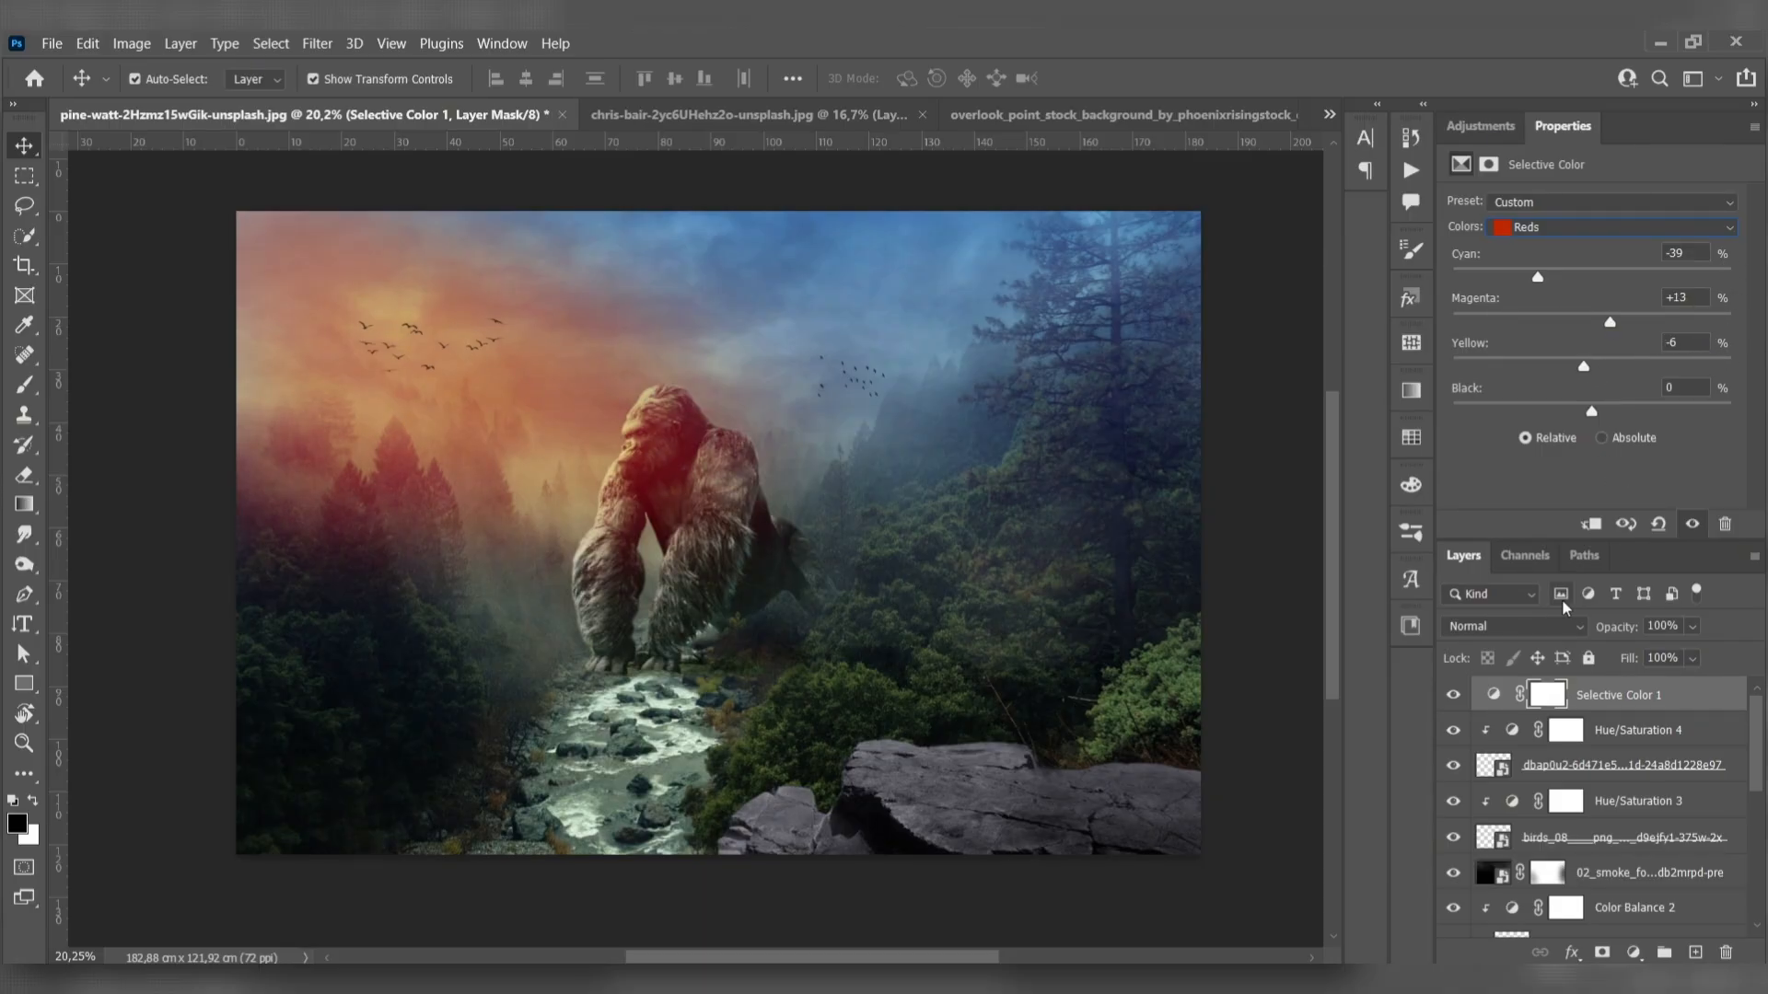
{"action": "left_click_drag", "start_coordinate": [910, 663], "coordinate": [926, 661]}
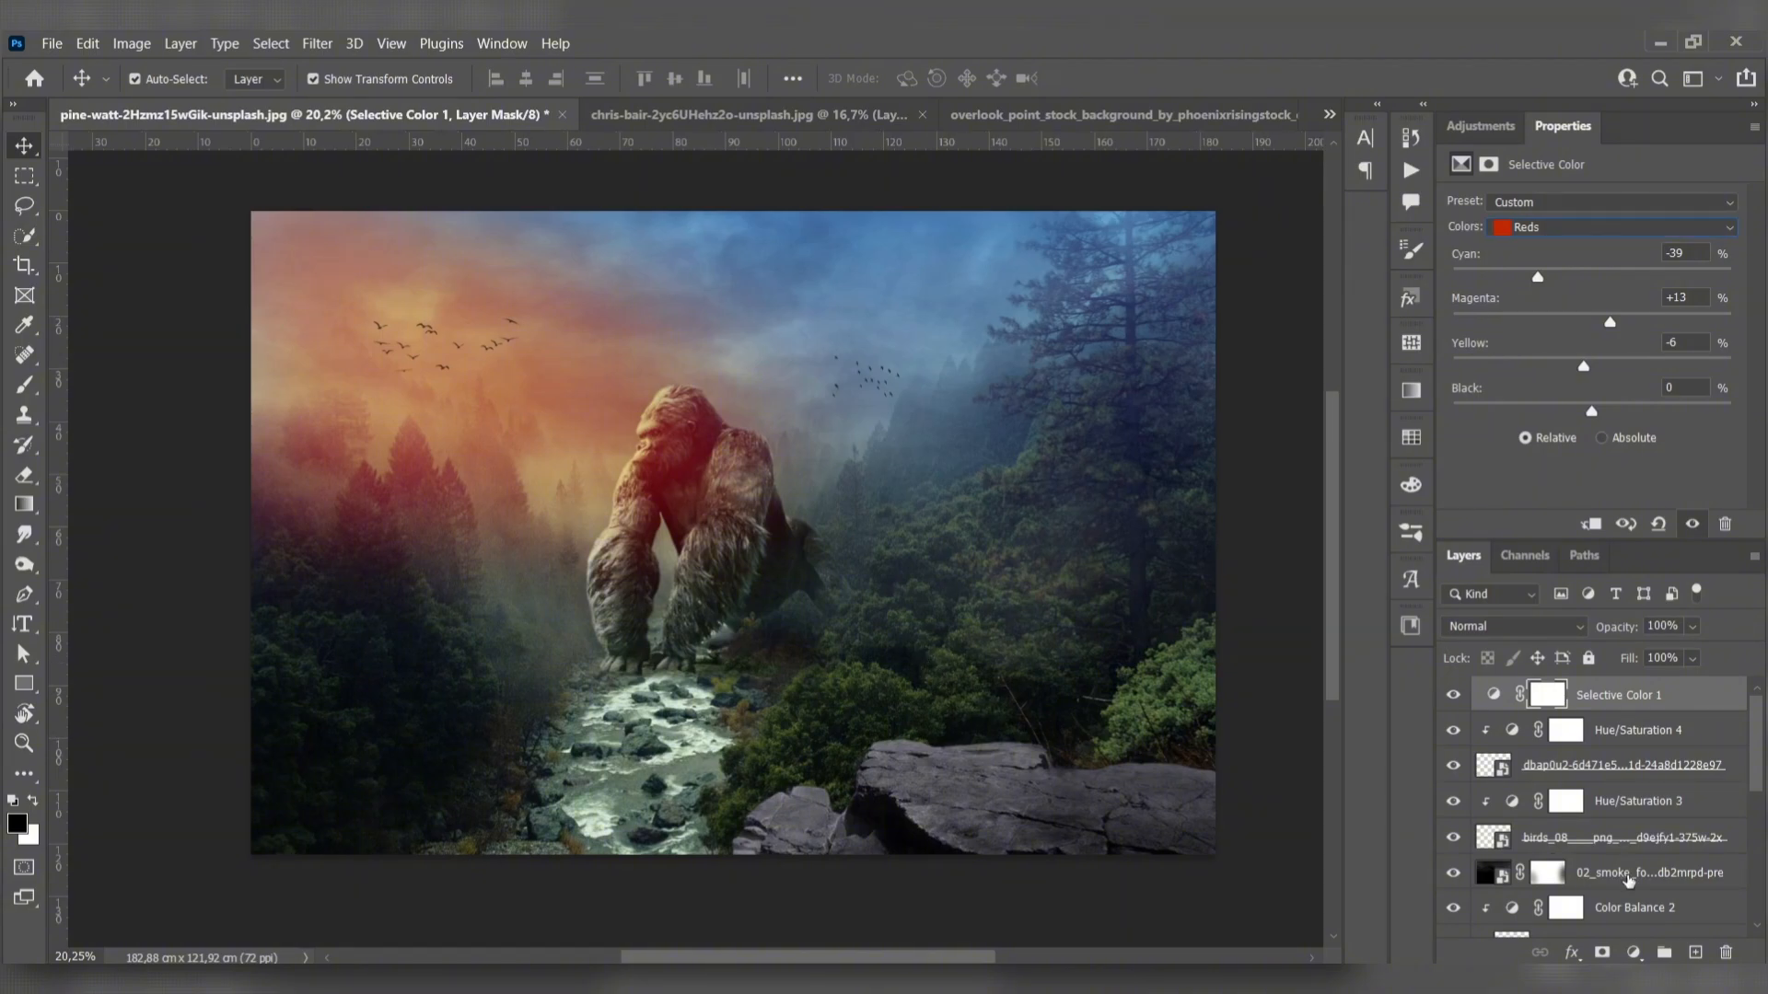
- Add a Levels adjustment above all layers and slightly raise the Blue channel's black output level
{"action": "left_click", "coordinate": [1634, 952]}
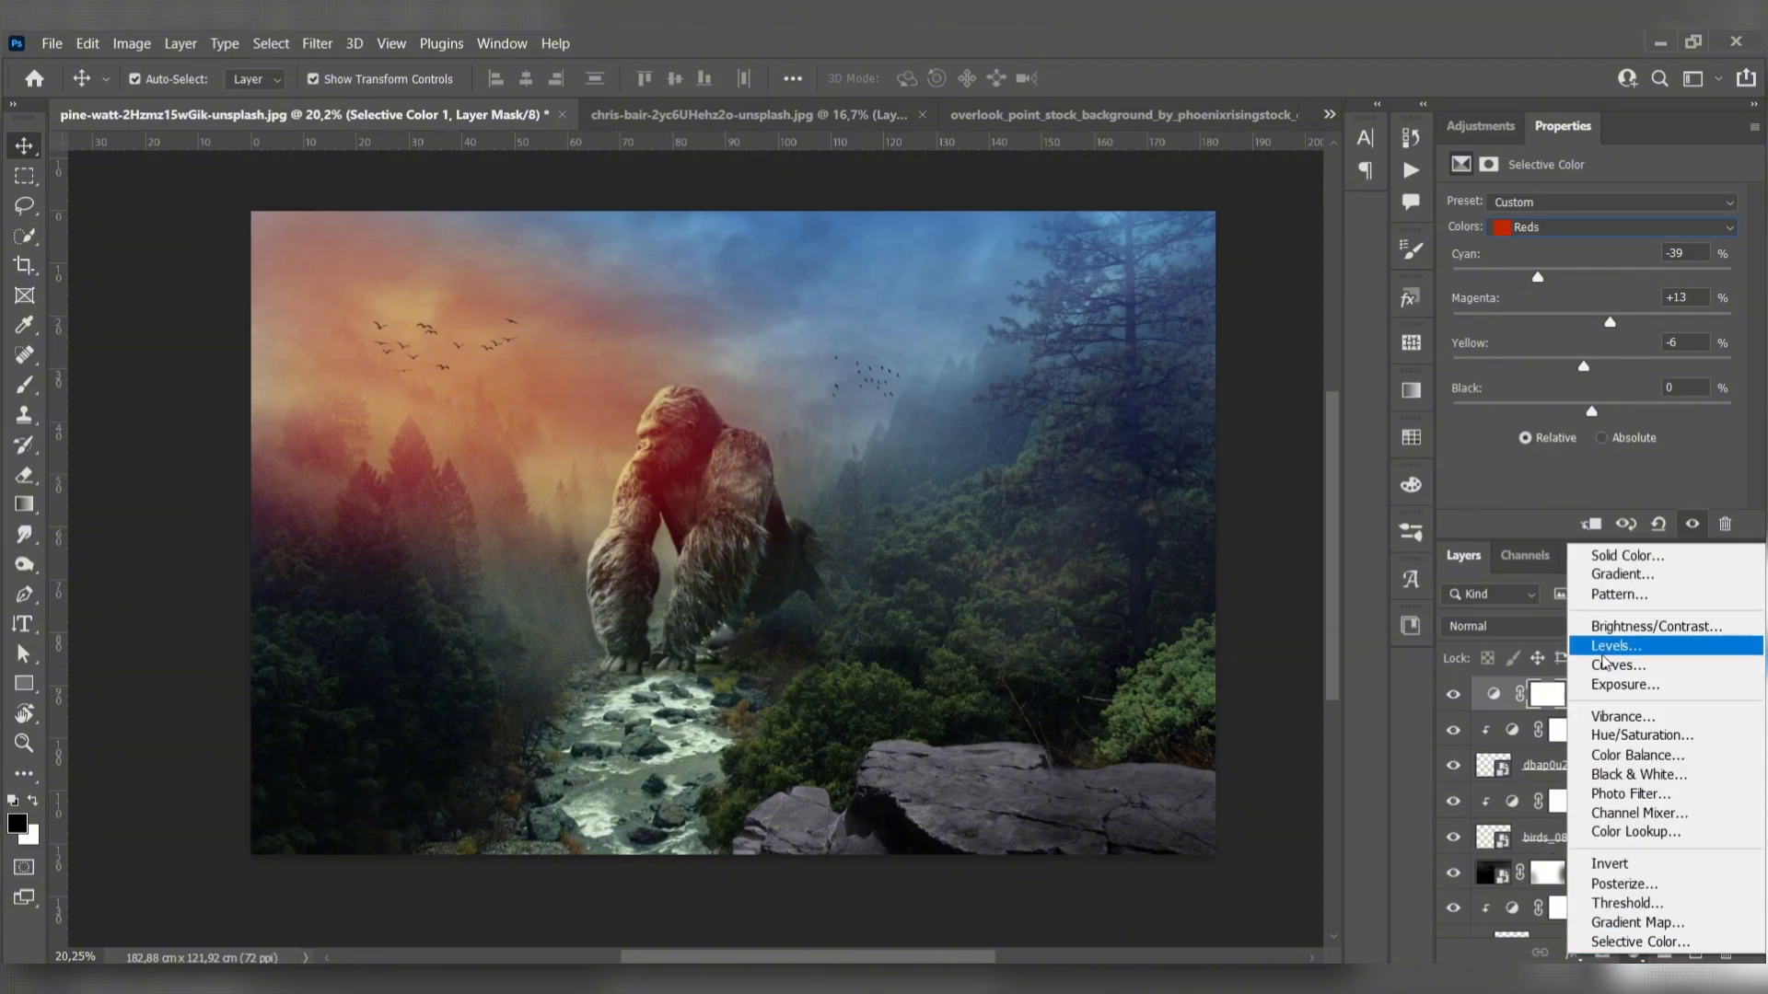
{"action": "left_click", "coordinate": [1613, 644]}
{"action": "left_click", "coordinate": [1574, 244]}
{"action": "left_click", "coordinate": [1526, 309]}
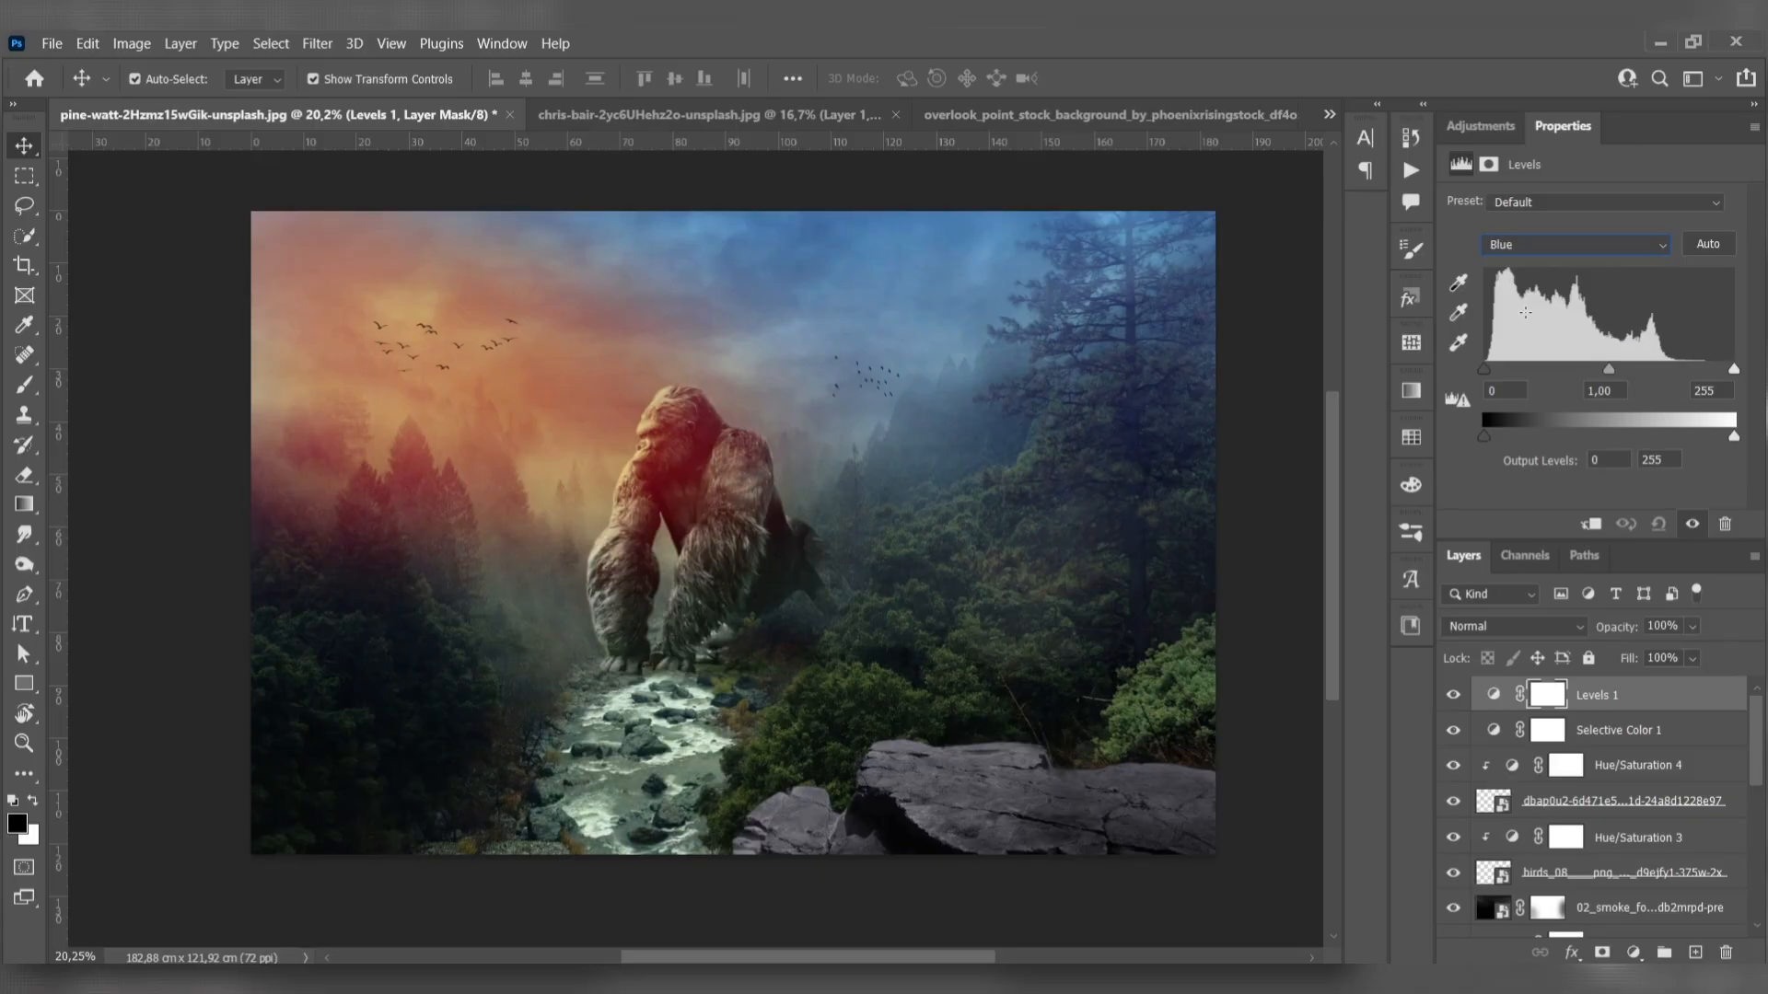
{"action": "left_click_drag", "start_coordinate": [1484, 437], "coordinate": [1494, 437]}
- Add a Curves adjustment on top and shape the RGB curve into an S with darker shadows and brighter highlights
{"action": "left_click", "coordinate": [1633, 953]}
{"action": "left_click", "coordinate": [1613, 658]}
{"action": "left_click_drag", "start_coordinate": [1543, 449], "coordinate": [1543, 453]}
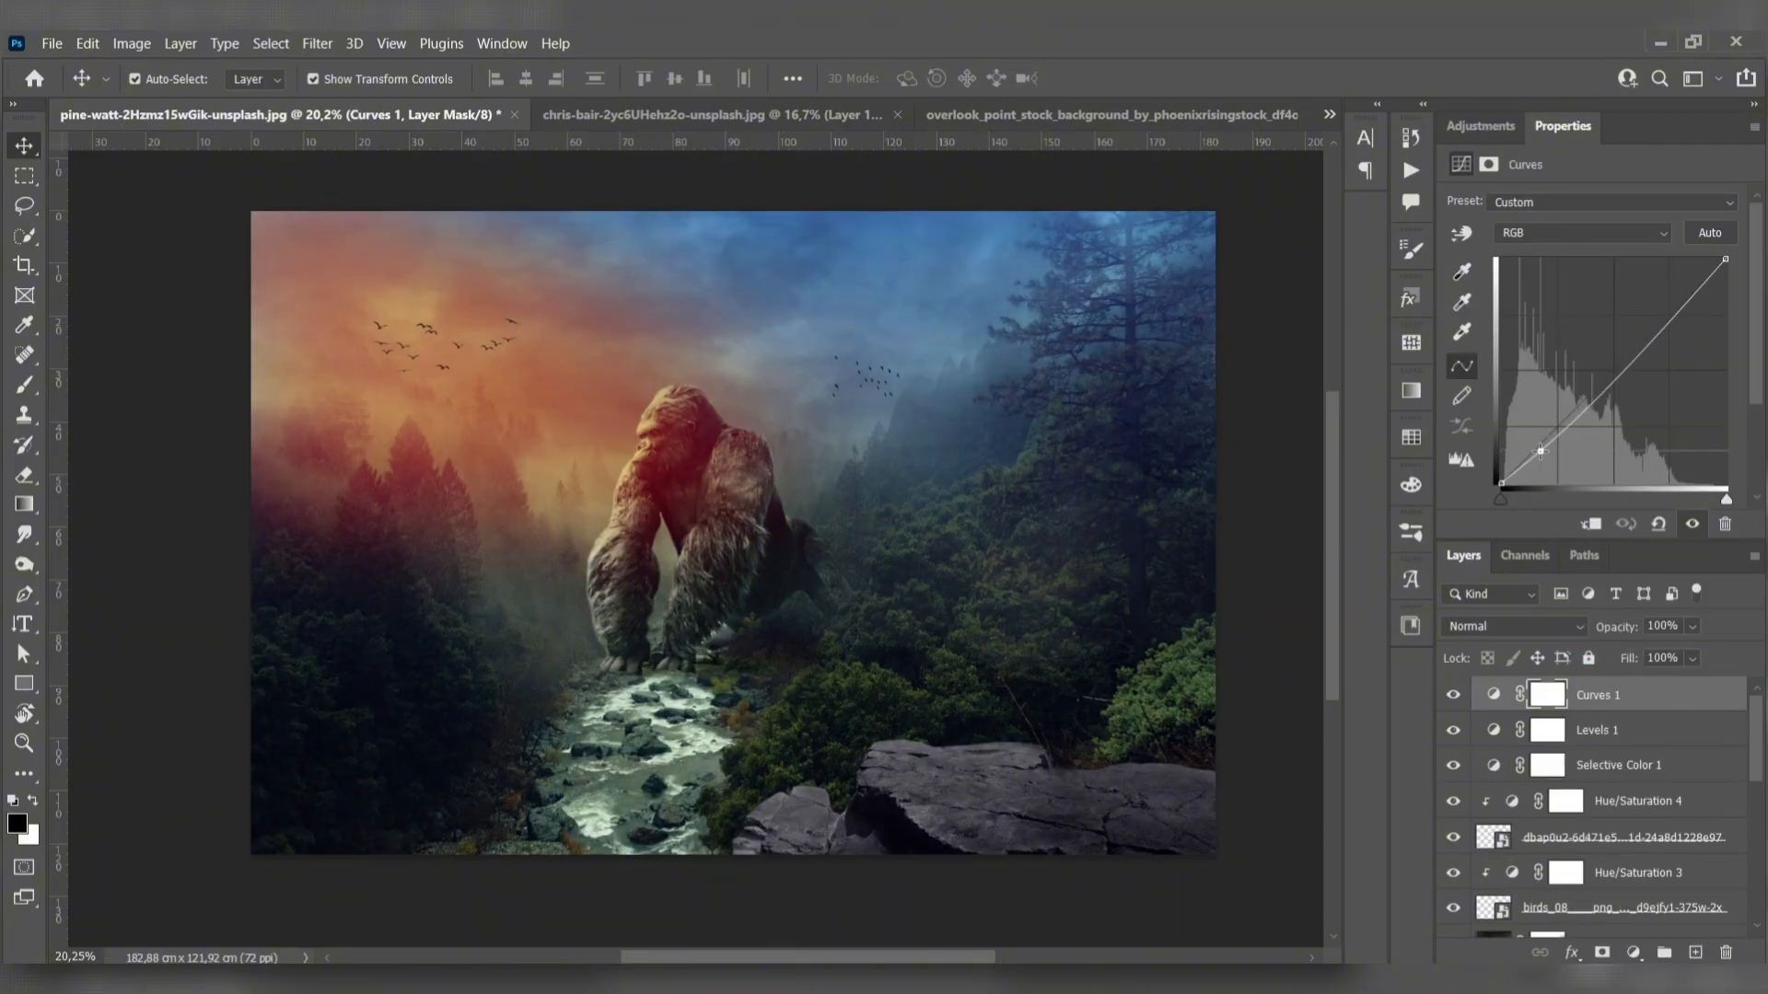
{"action": "left_click_drag", "start_coordinate": [1647, 342], "coordinate": [1643, 331]}
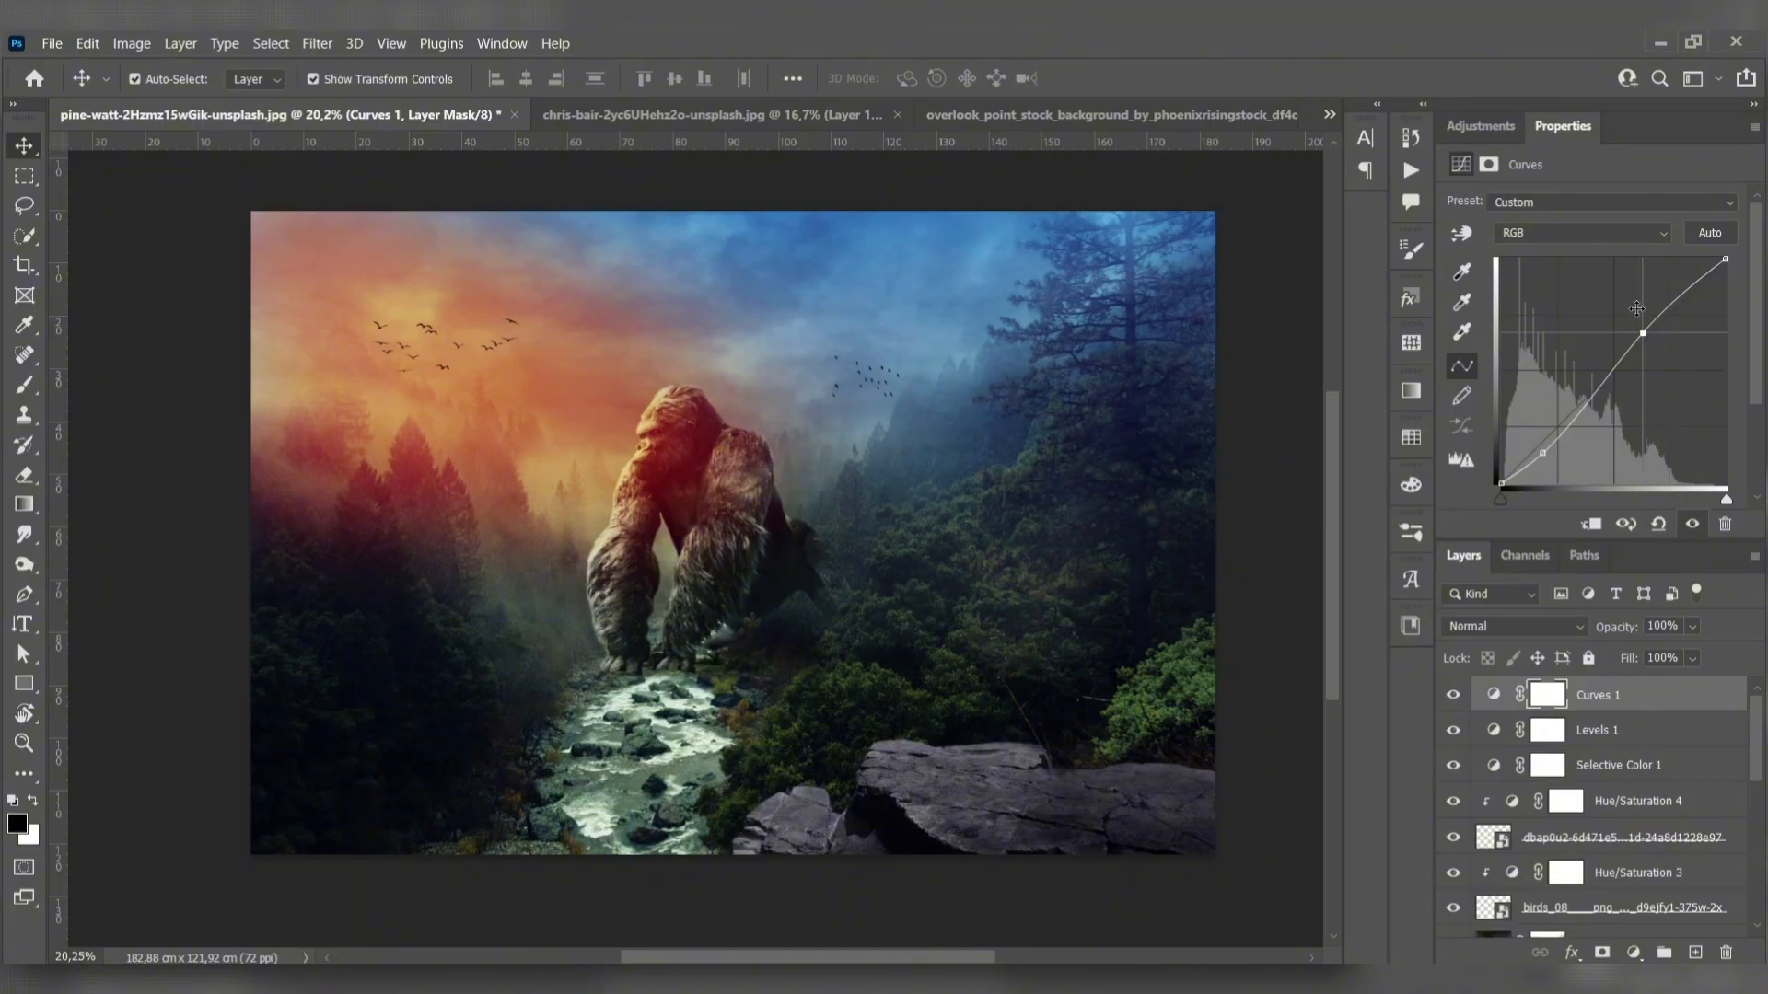
{"action": "left_click_drag", "start_coordinate": [1642, 334], "coordinate": [1636, 327]}
{"action": "left_click_drag", "start_coordinate": [1542, 453], "coordinate": [1547, 457]}
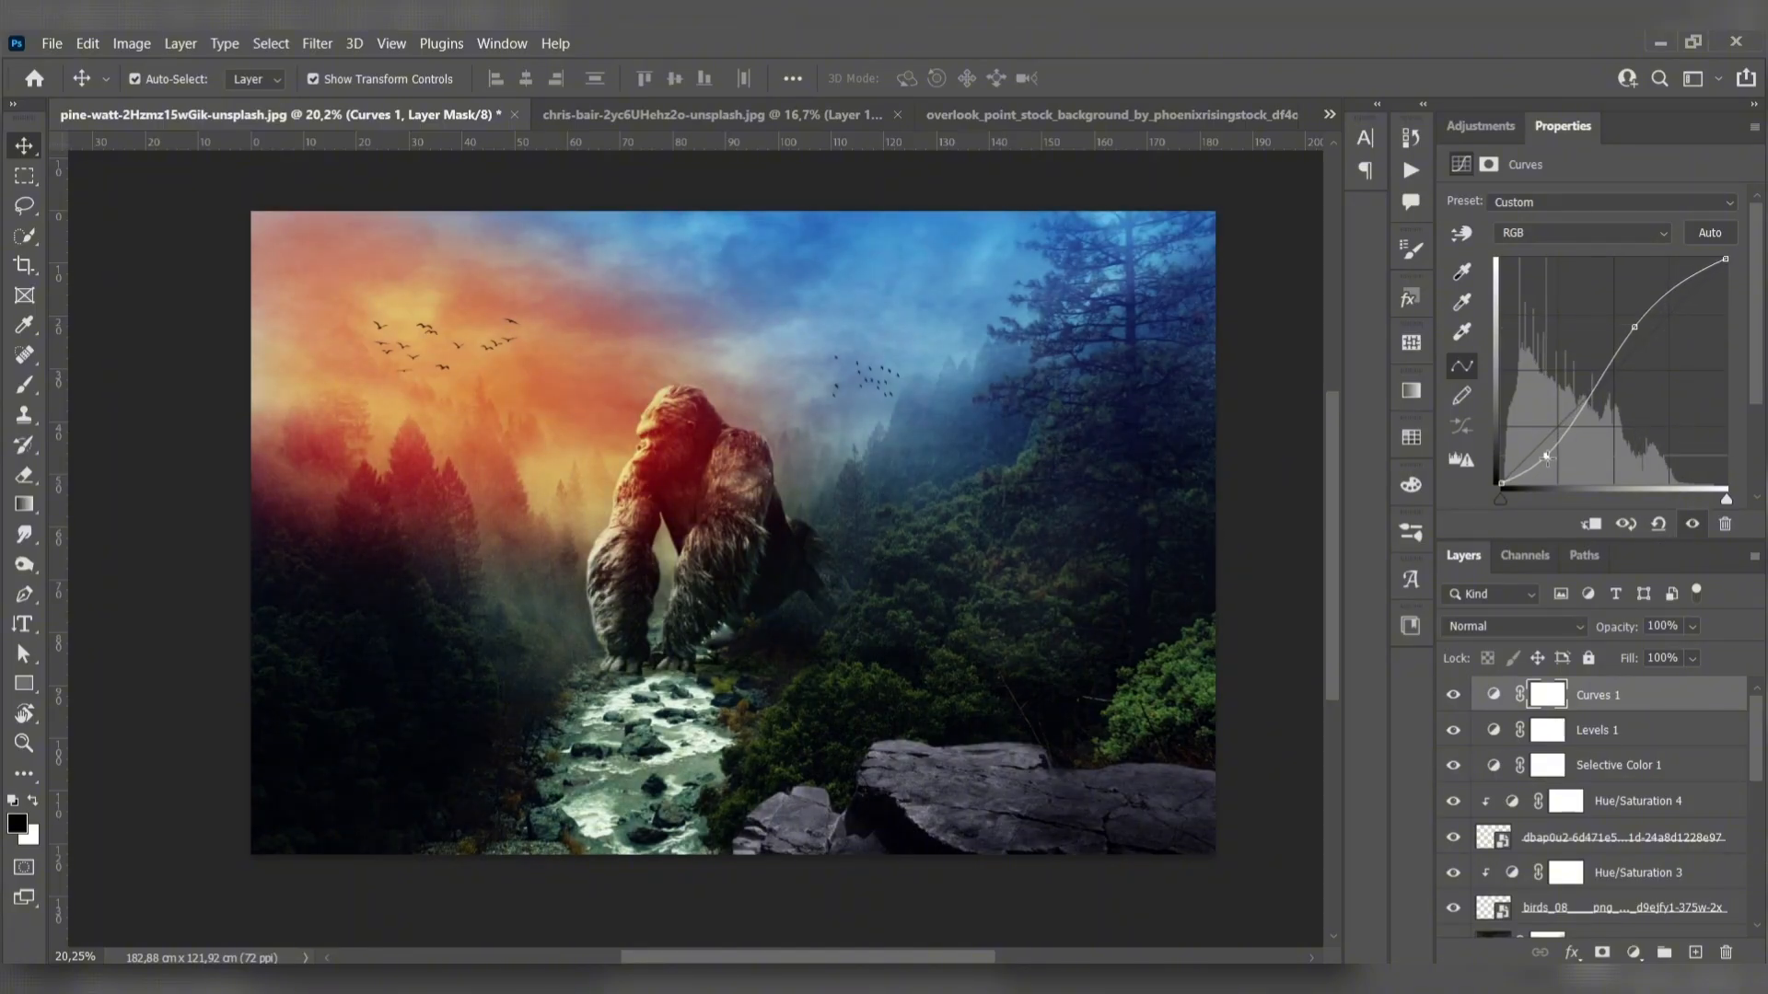
- Stamp all visible layers into a new top layer and set its blend mode to Vivid Light
{"action": "key", "text": "ctrl+shift+alt+e"}
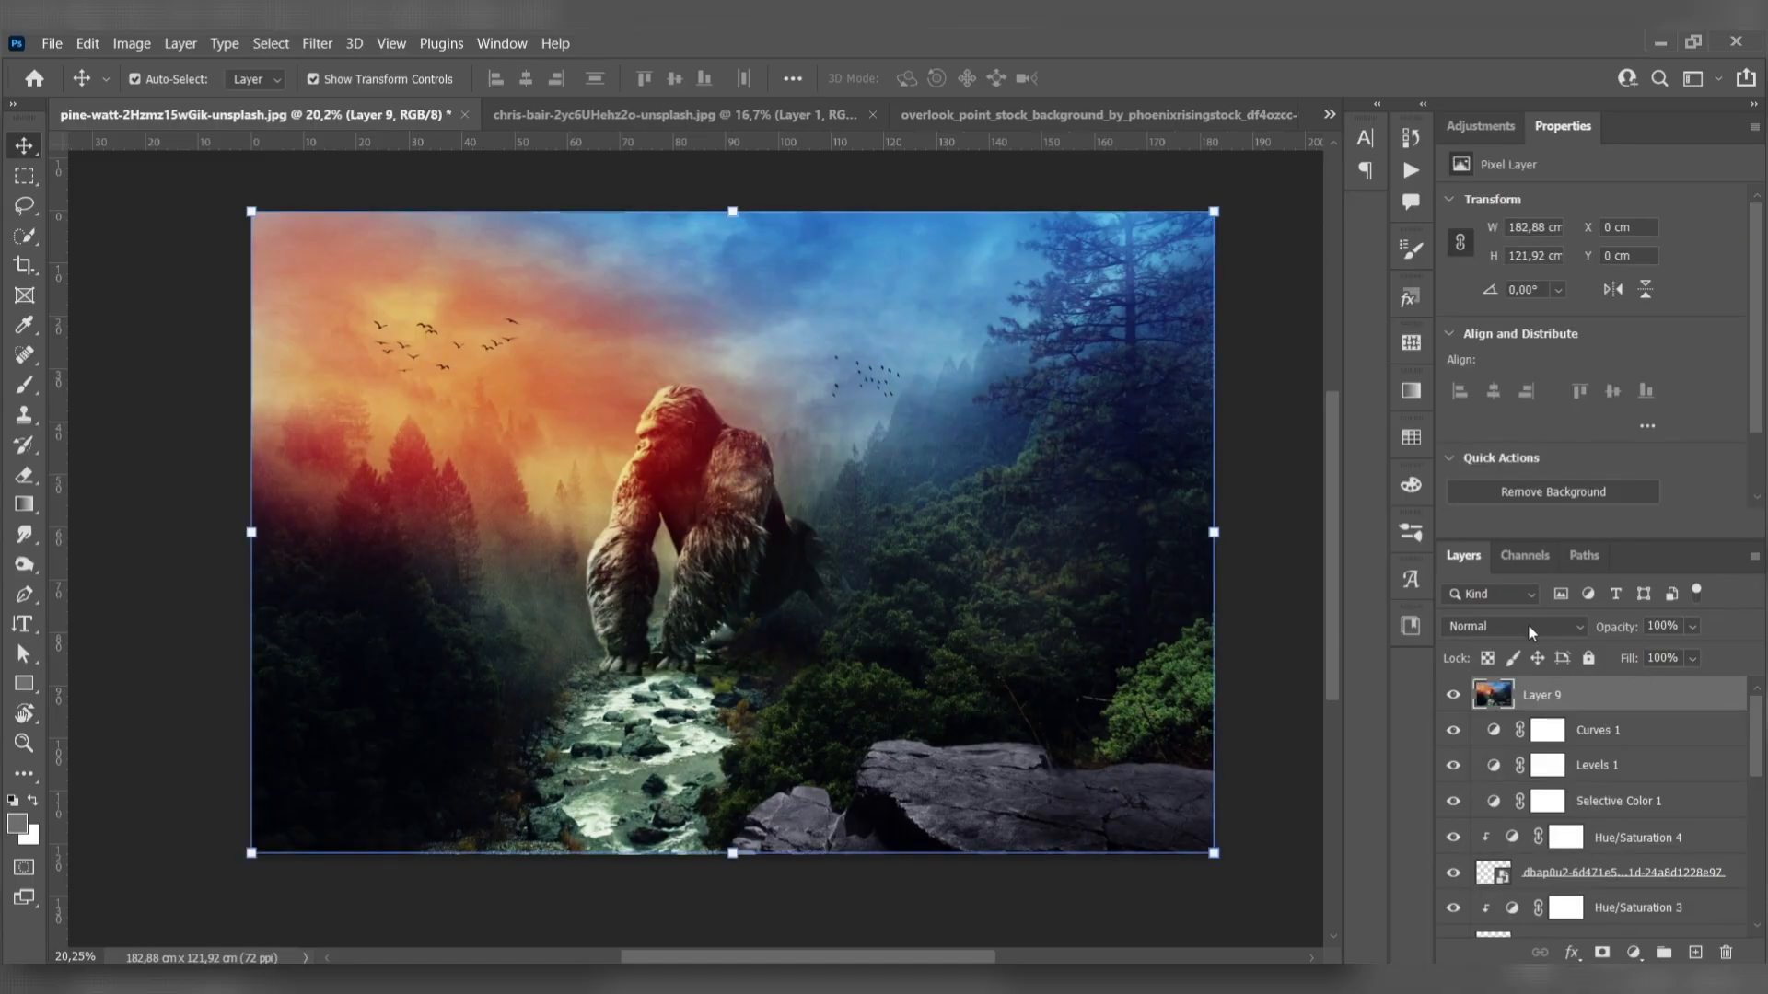
{"action": "left_click", "coordinate": [1515, 626]}
{"action": "left_click", "coordinate": [1491, 698]}
{"action": "left_click", "coordinate": [180, 324]}
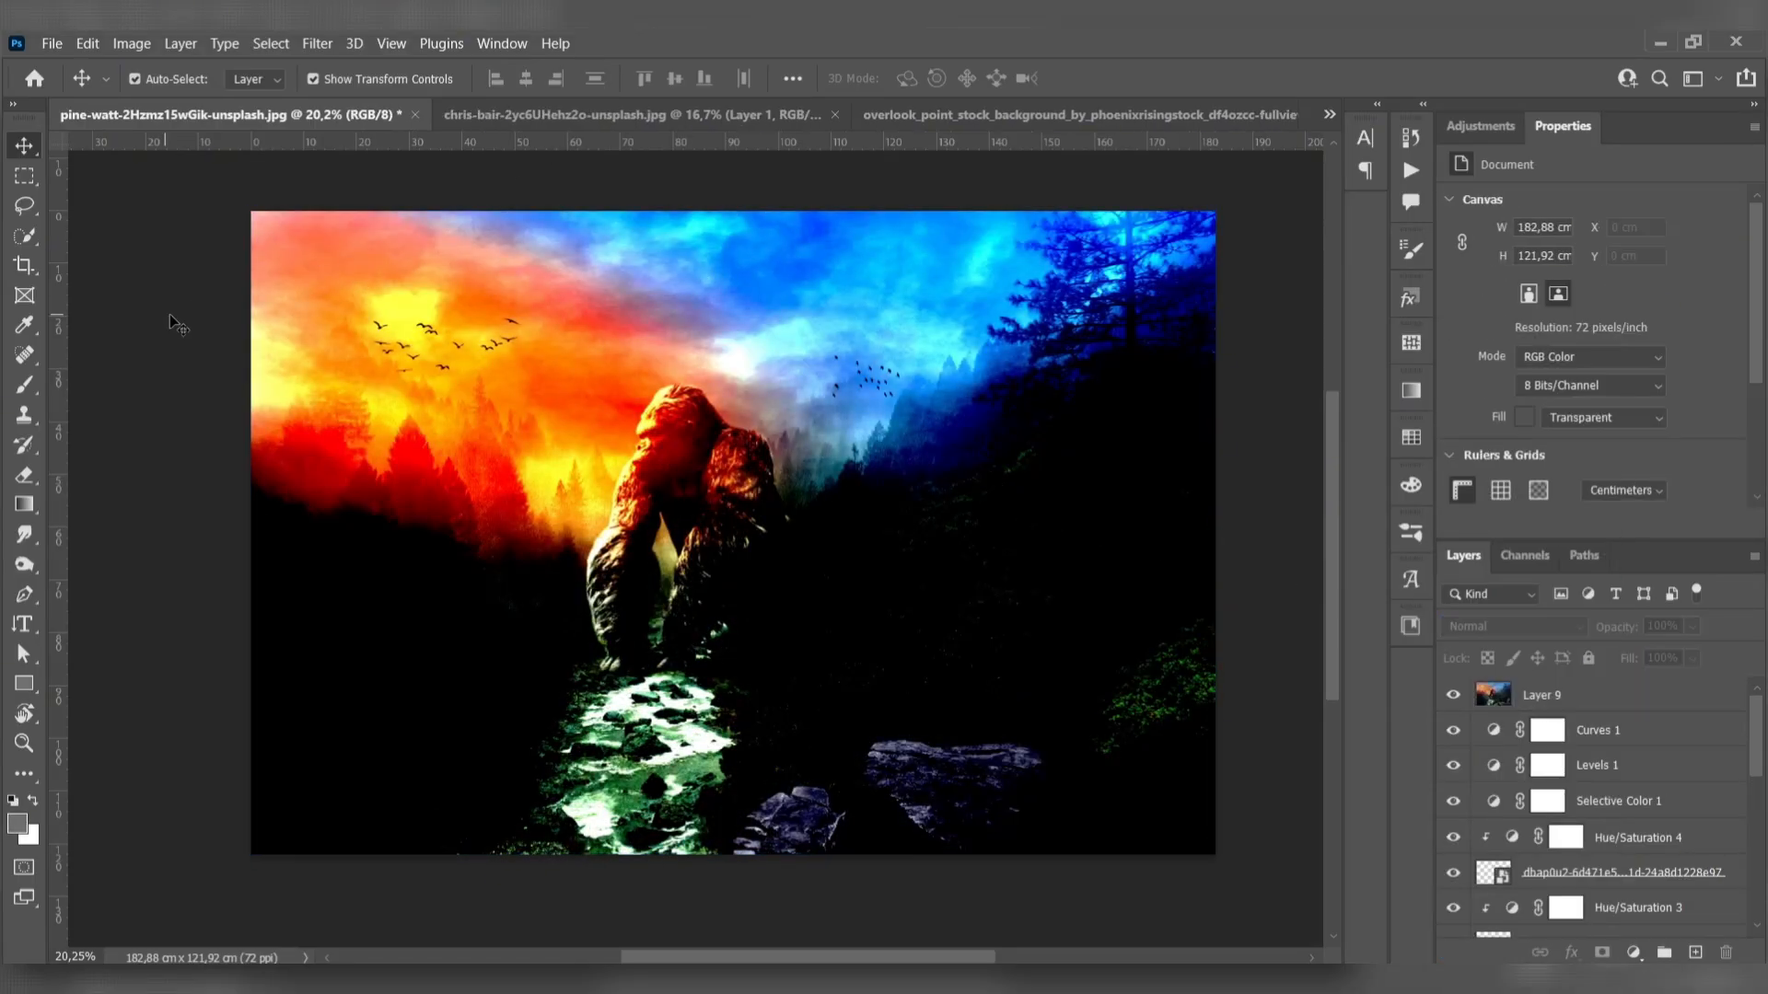
- Sharpen the image by applying a High Pass filter with a radius of about 1.5 pixels to the stamped Vivid Light layer
{"action": "left_click", "coordinate": [317, 43]}
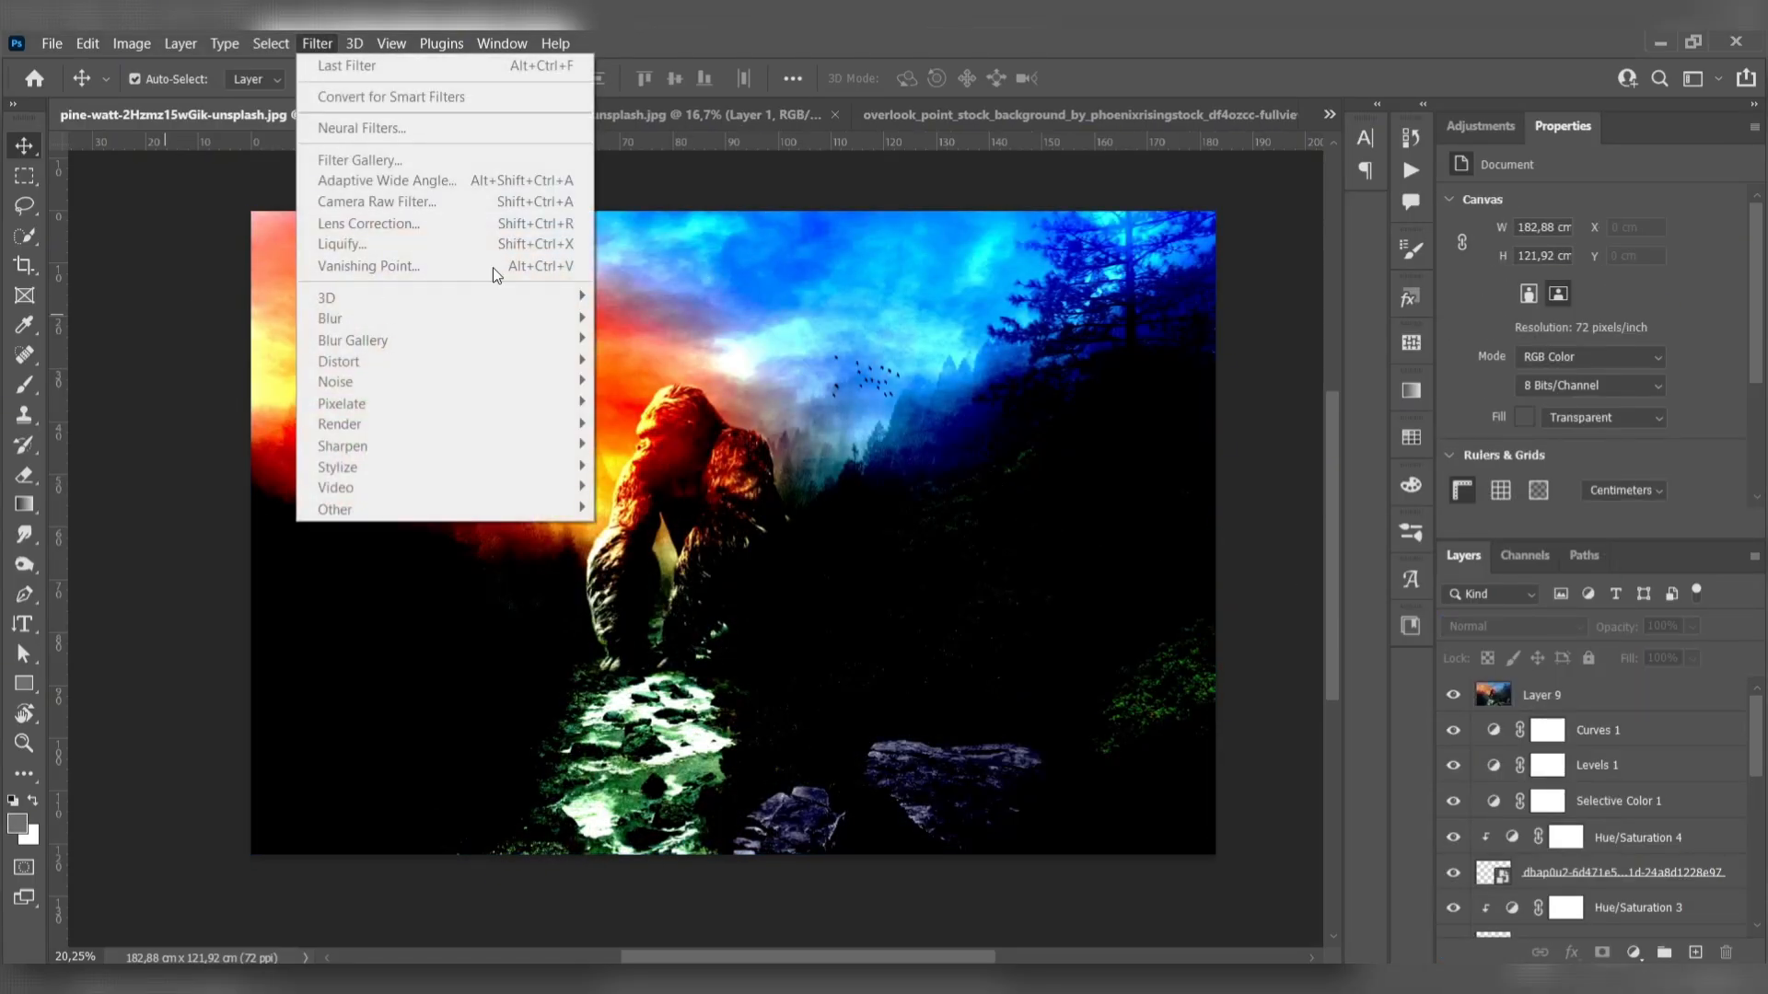
{"action": "left_click", "coordinate": [1564, 697]}
{"action": "left_click", "coordinate": [317, 43]}
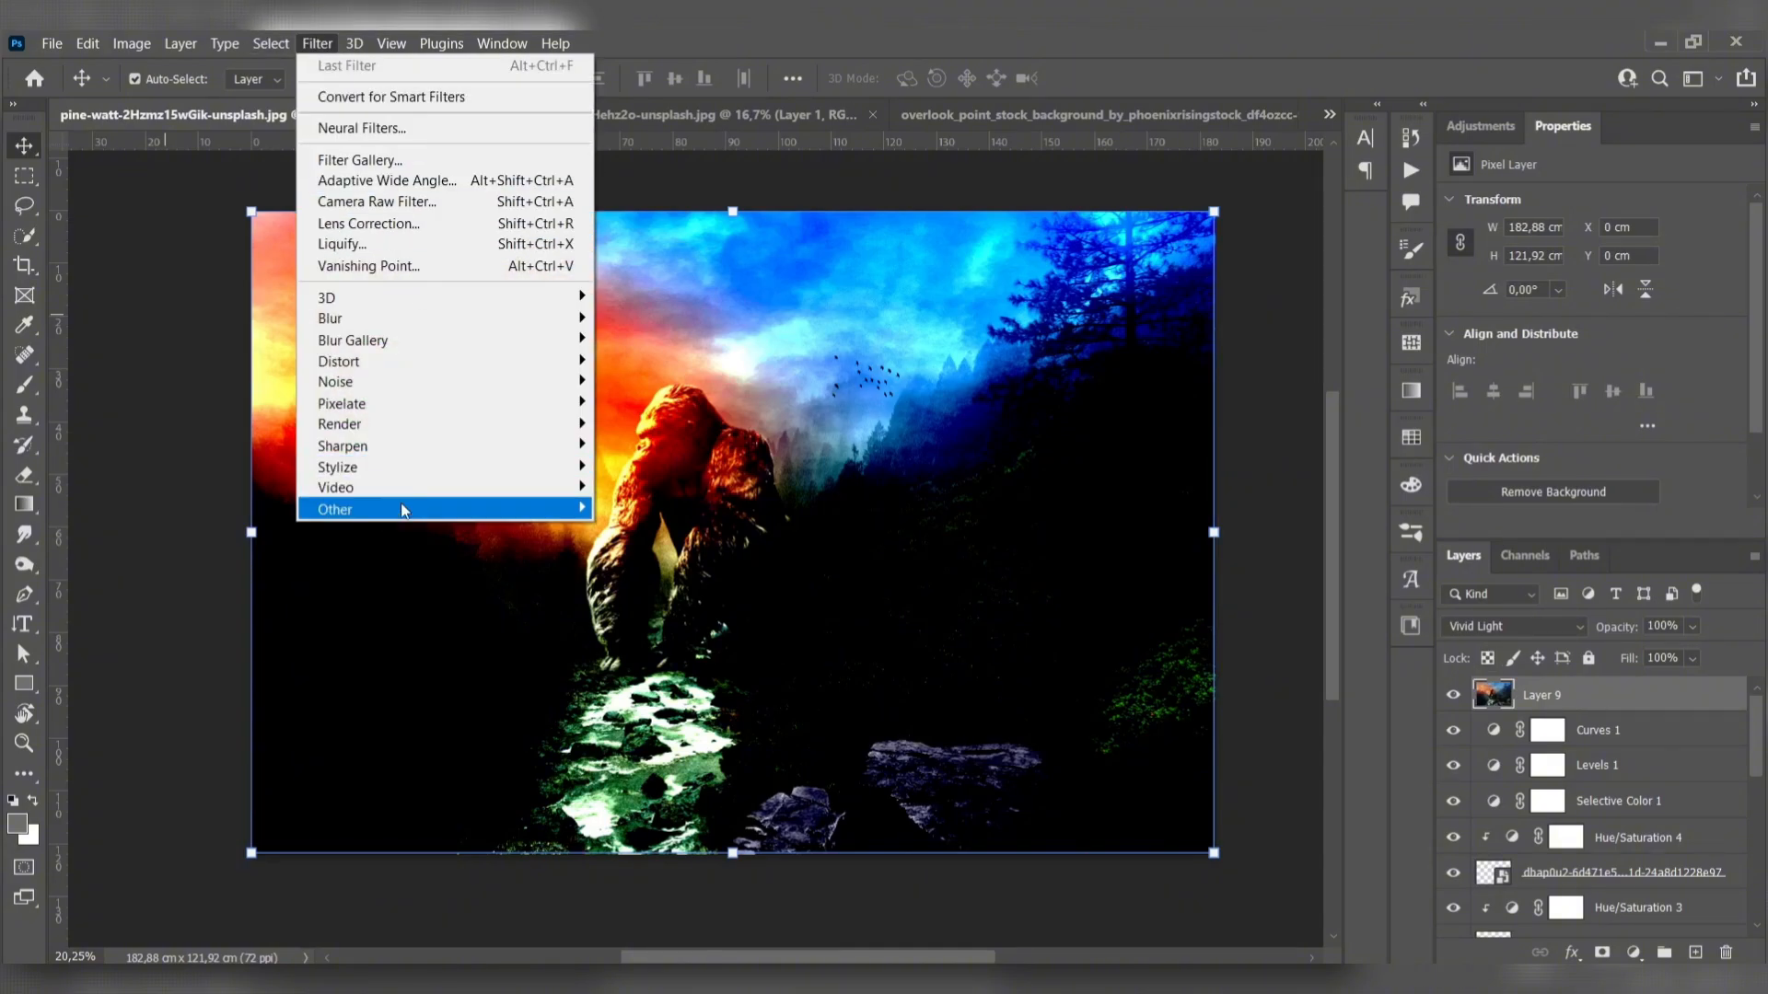
{"action": "mouse_move", "coordinate": [406, 509]}
{"action": "left_click", "coordinate": [657, 531]}
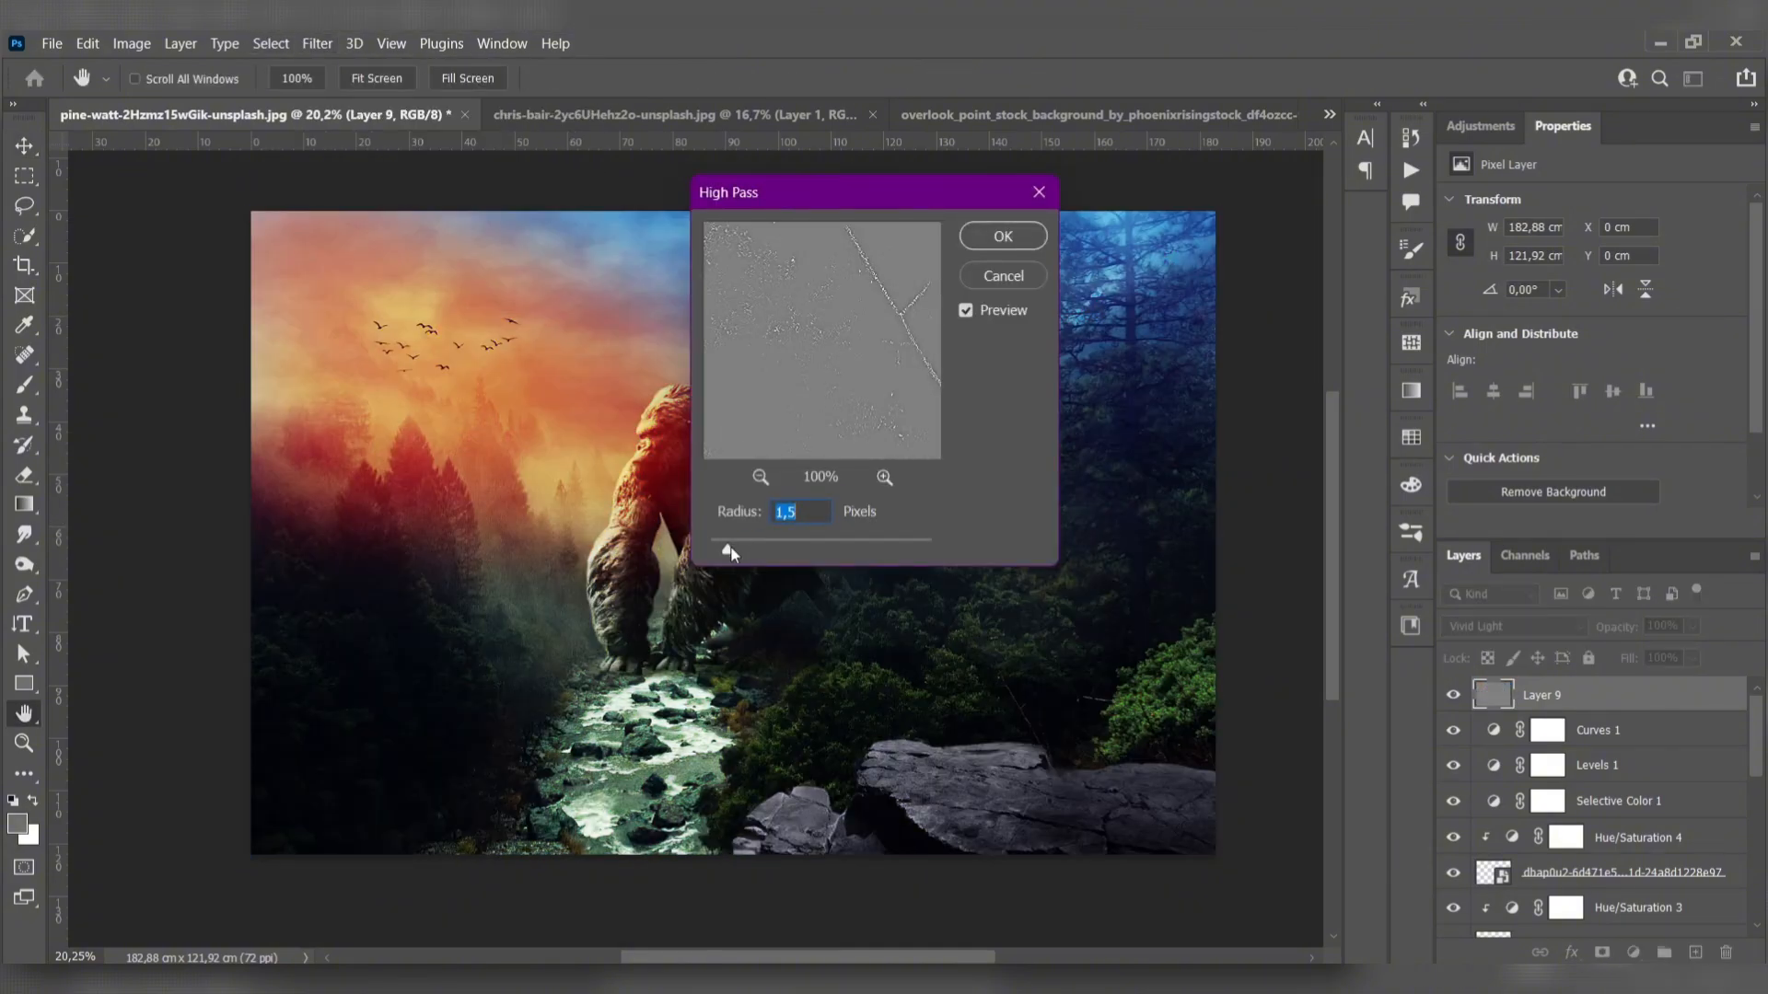
{"action": "left_click_drag", "start_coordinate": [730, 547], "coordinate": [729, 550]}
{"action": "left_click", "coordinate": [1005, 247]}
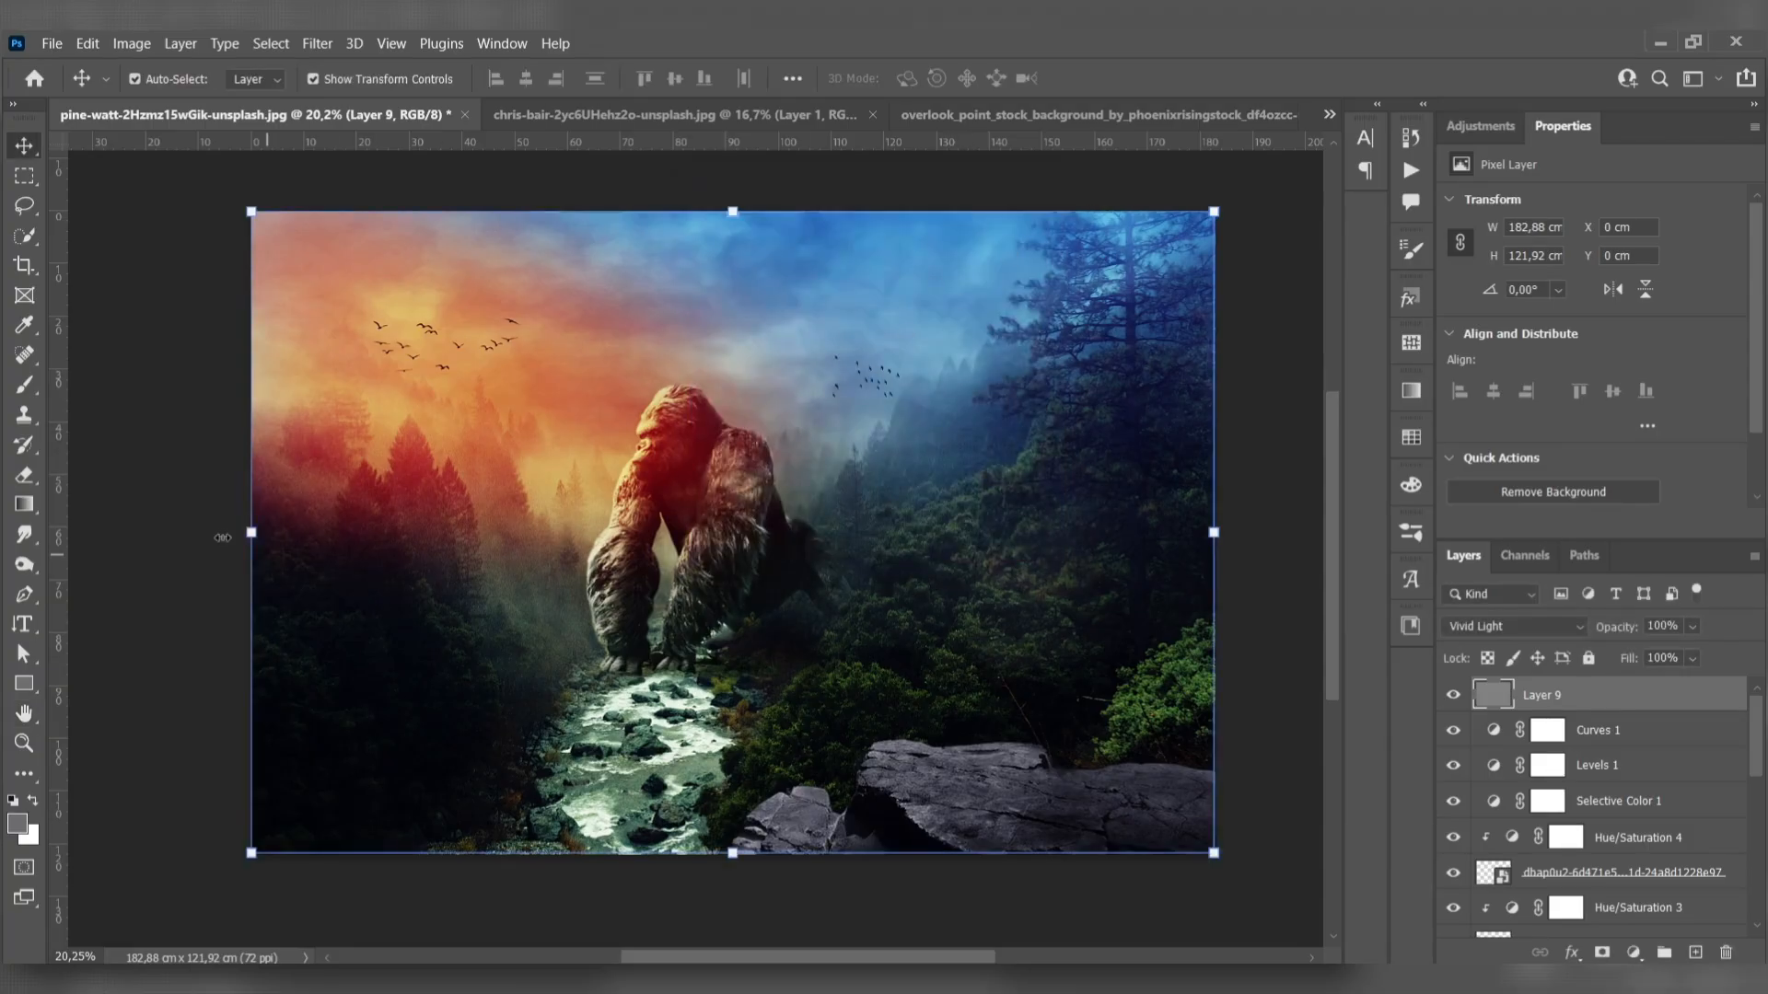
- Examine the sharpened detail on the gorilla up close and the finished composite as a whole
{"action": "left_click", "coordinate": [199, 524]}
{"action": "scroll", "coordinate": [605, 347], "scroll_direction": "up", "scroll_amount": 4}
{"action": "scroll", "coordinate": [732, 532], "scroll_direction": "down", "scroll_amount": 3}
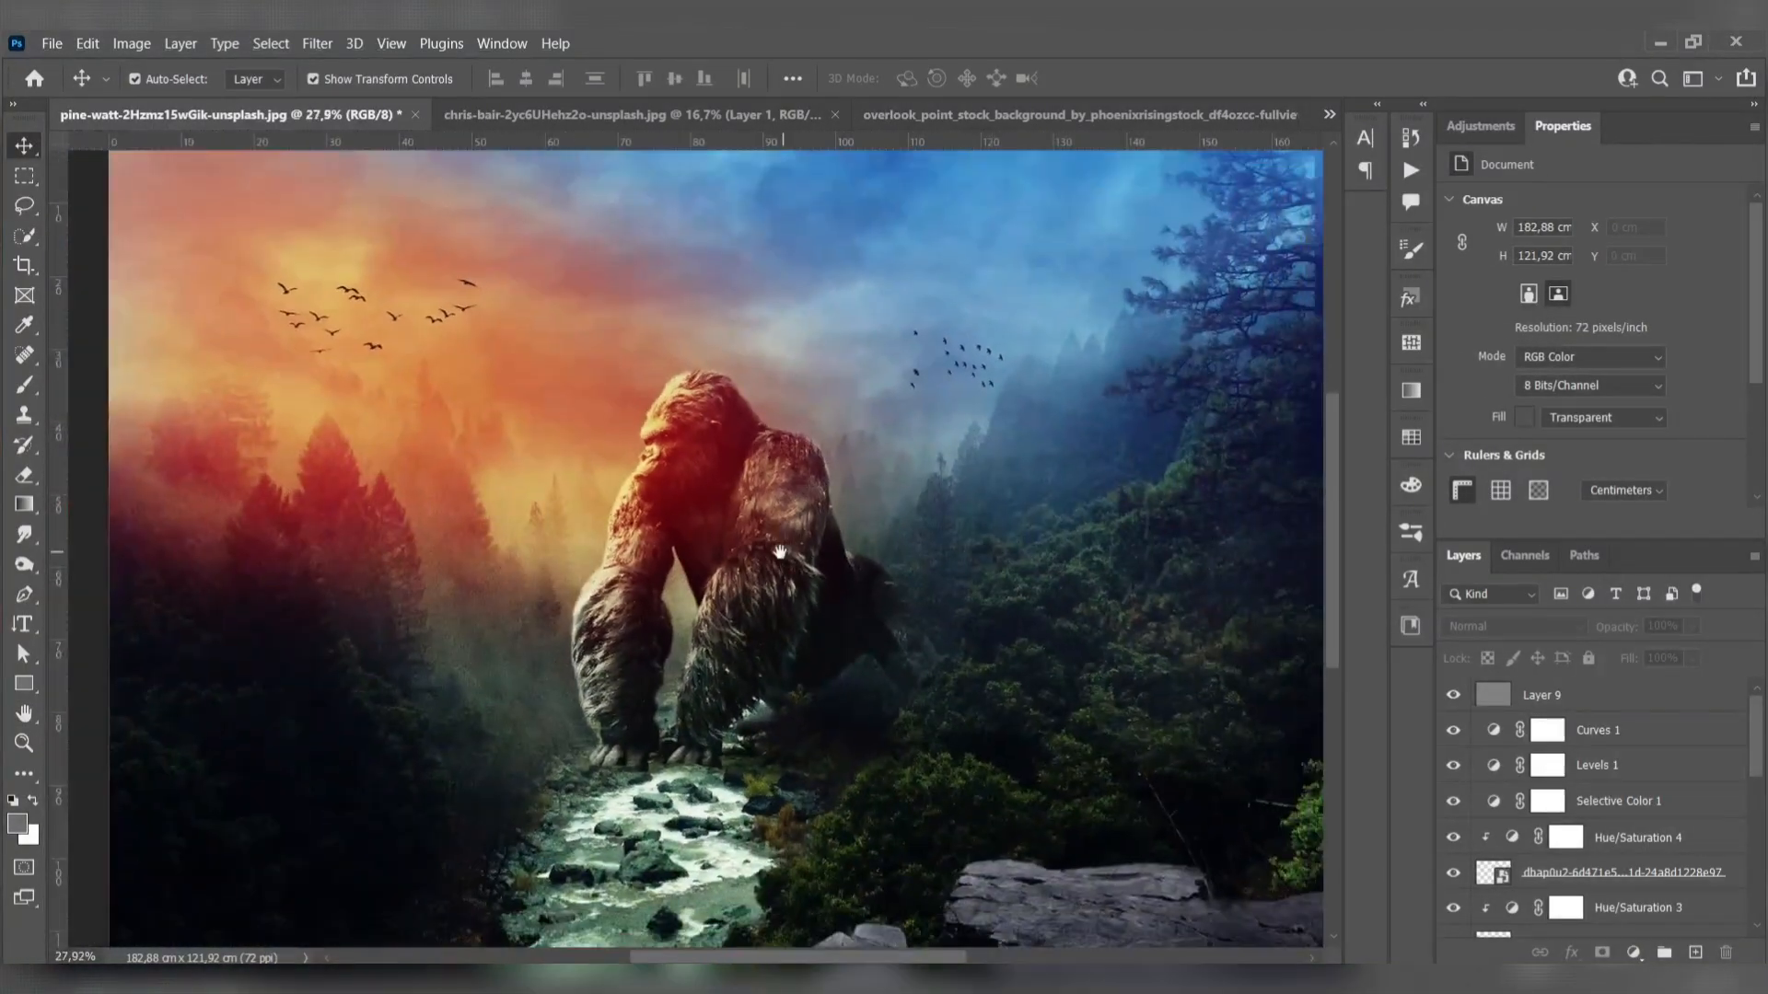
{"action": "left_click_drag", "start_coordinate": [780, 553], "coordinate": [739, 538]}
{"action": "scroll", "coordinate": [739, 537], "scroll_direction": "down", "scroll_amount": 3}
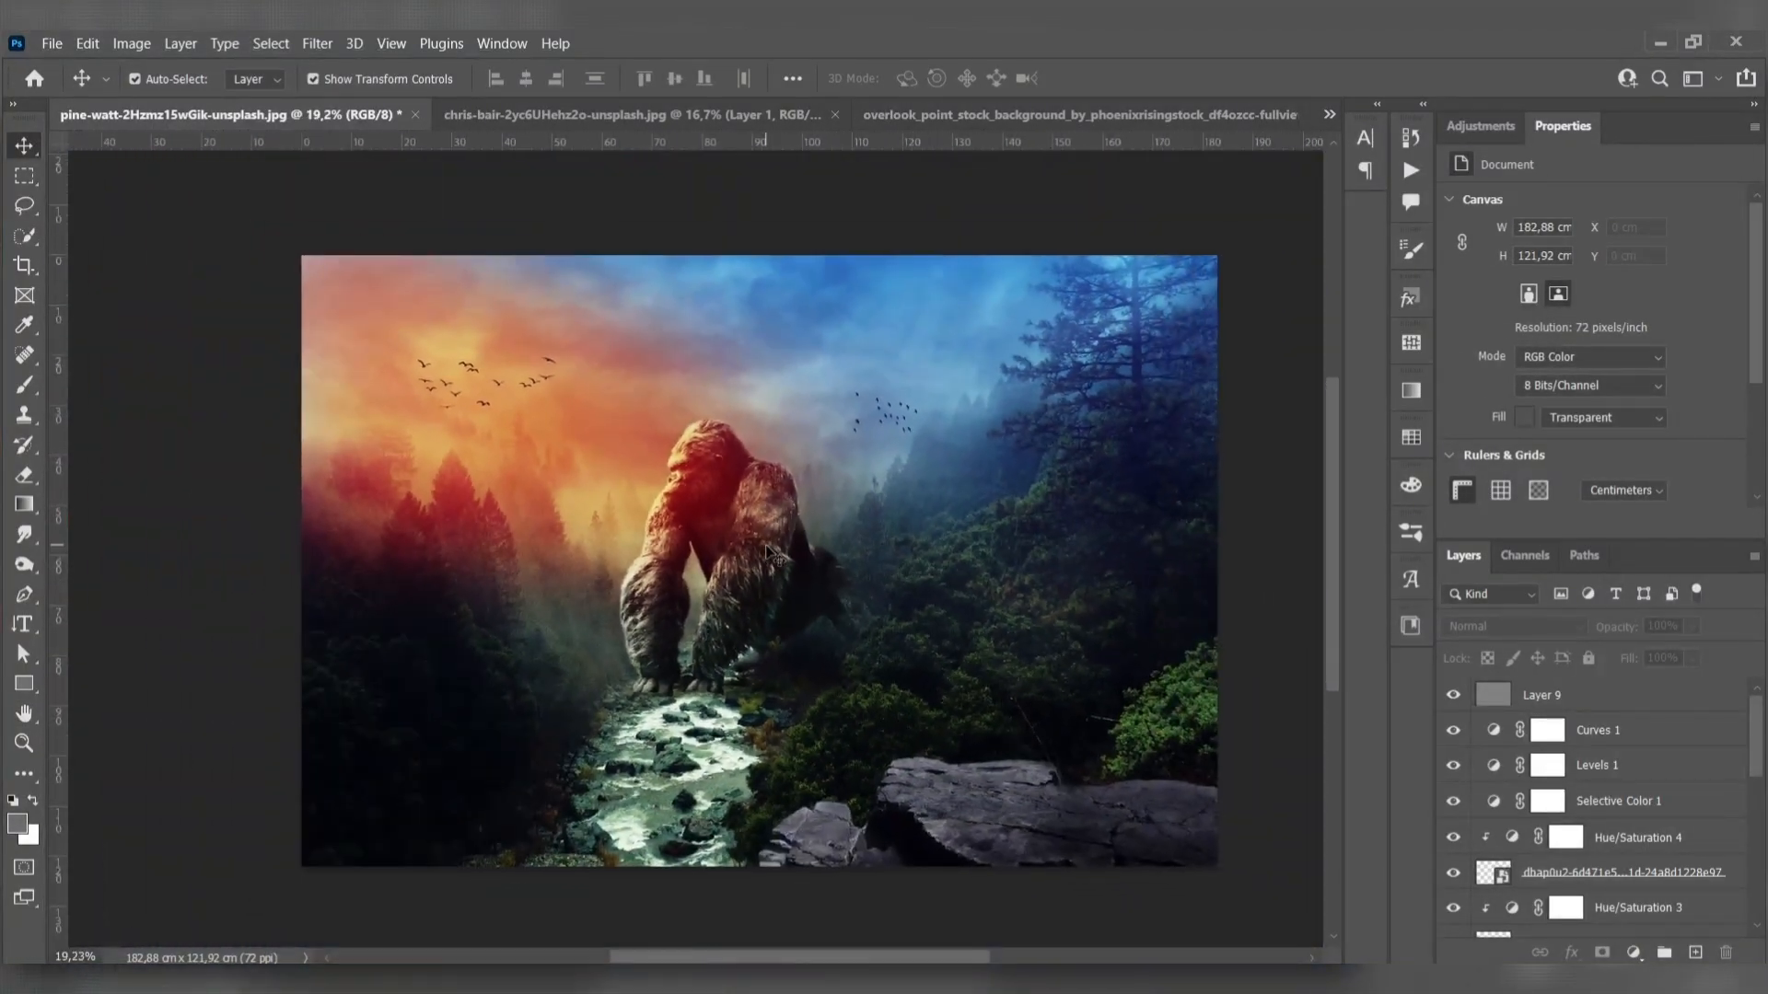
{"action": "left_click", "coordinate": [779, 516]}
{"action": "left_click", "coordinate": [1273, 600]}
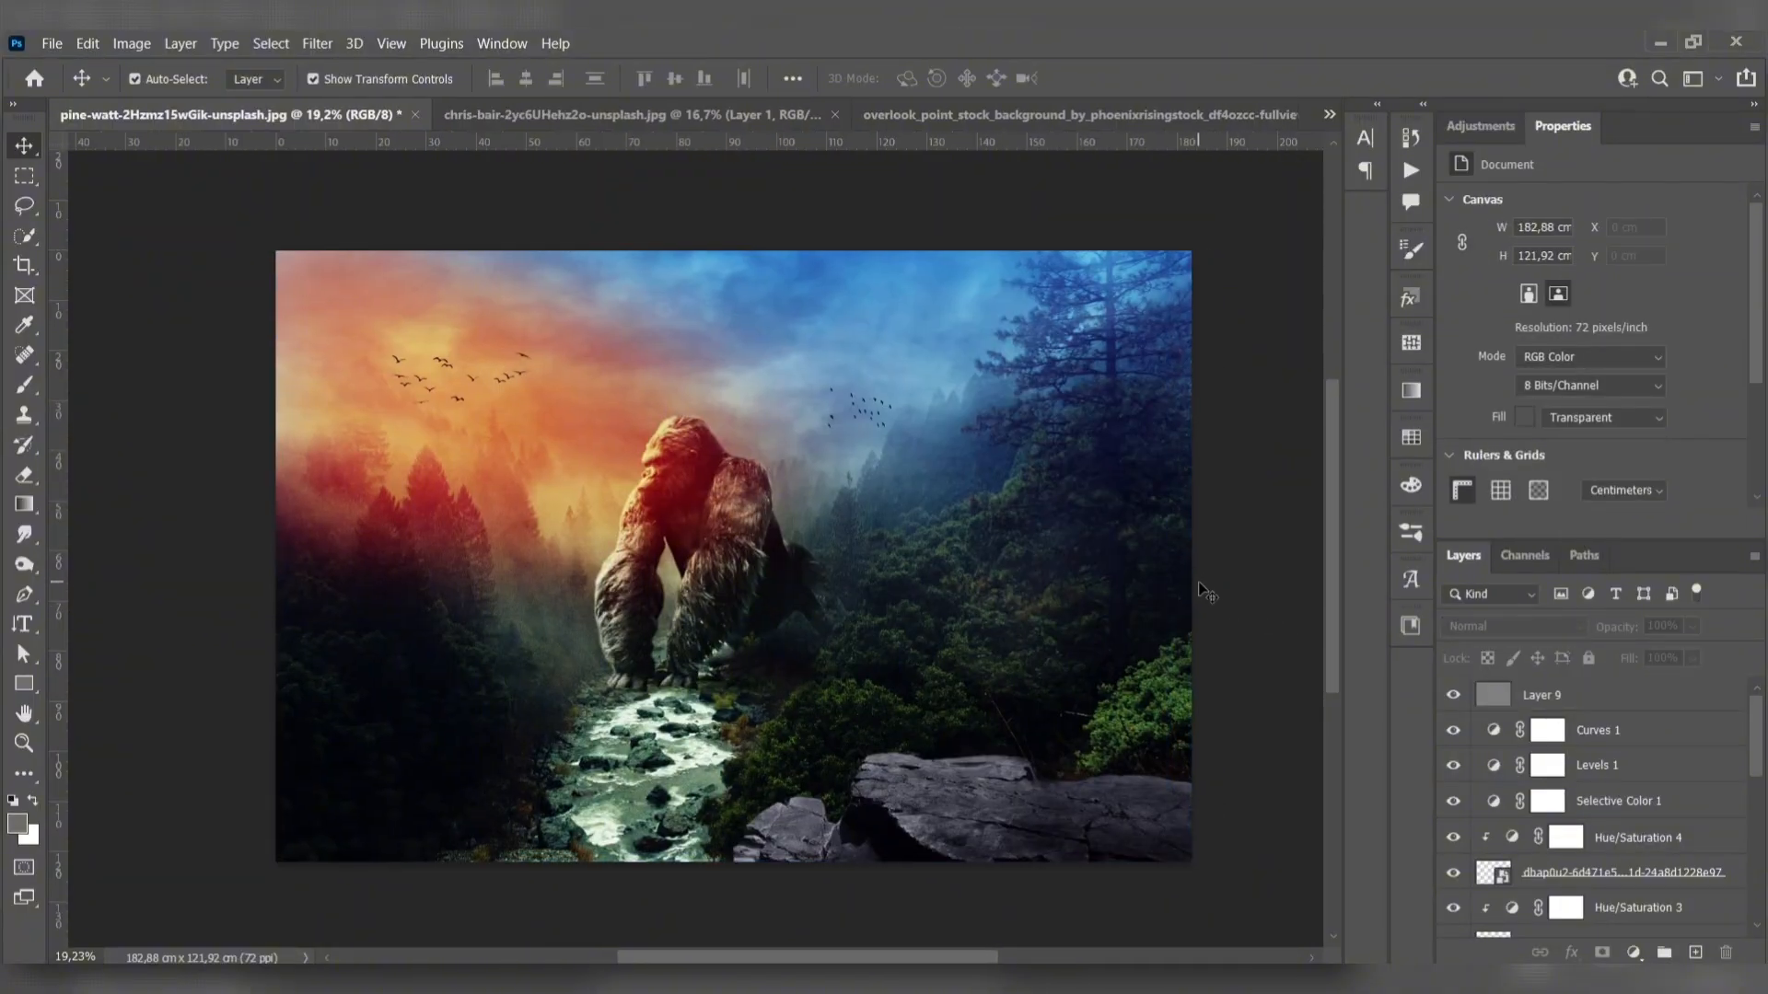